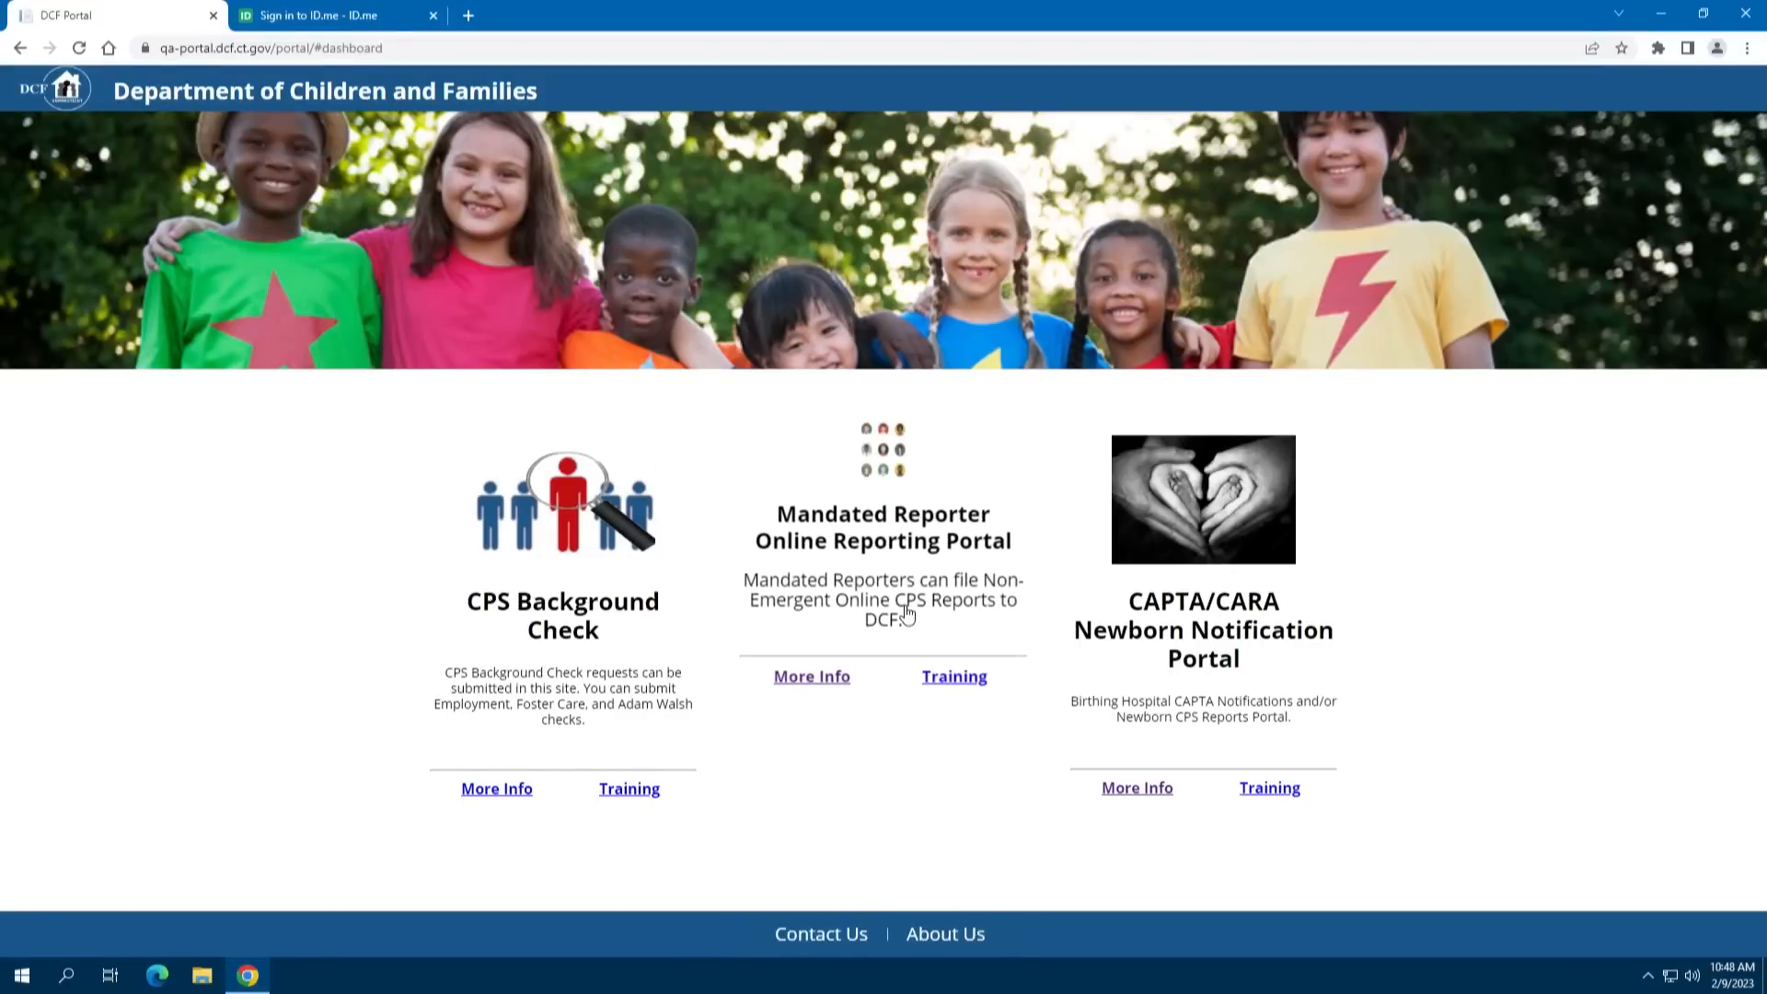
Sign in to the Mandated Reporter portal through ID.me with the account password and a texted six-digit code
left_click(902, 547)
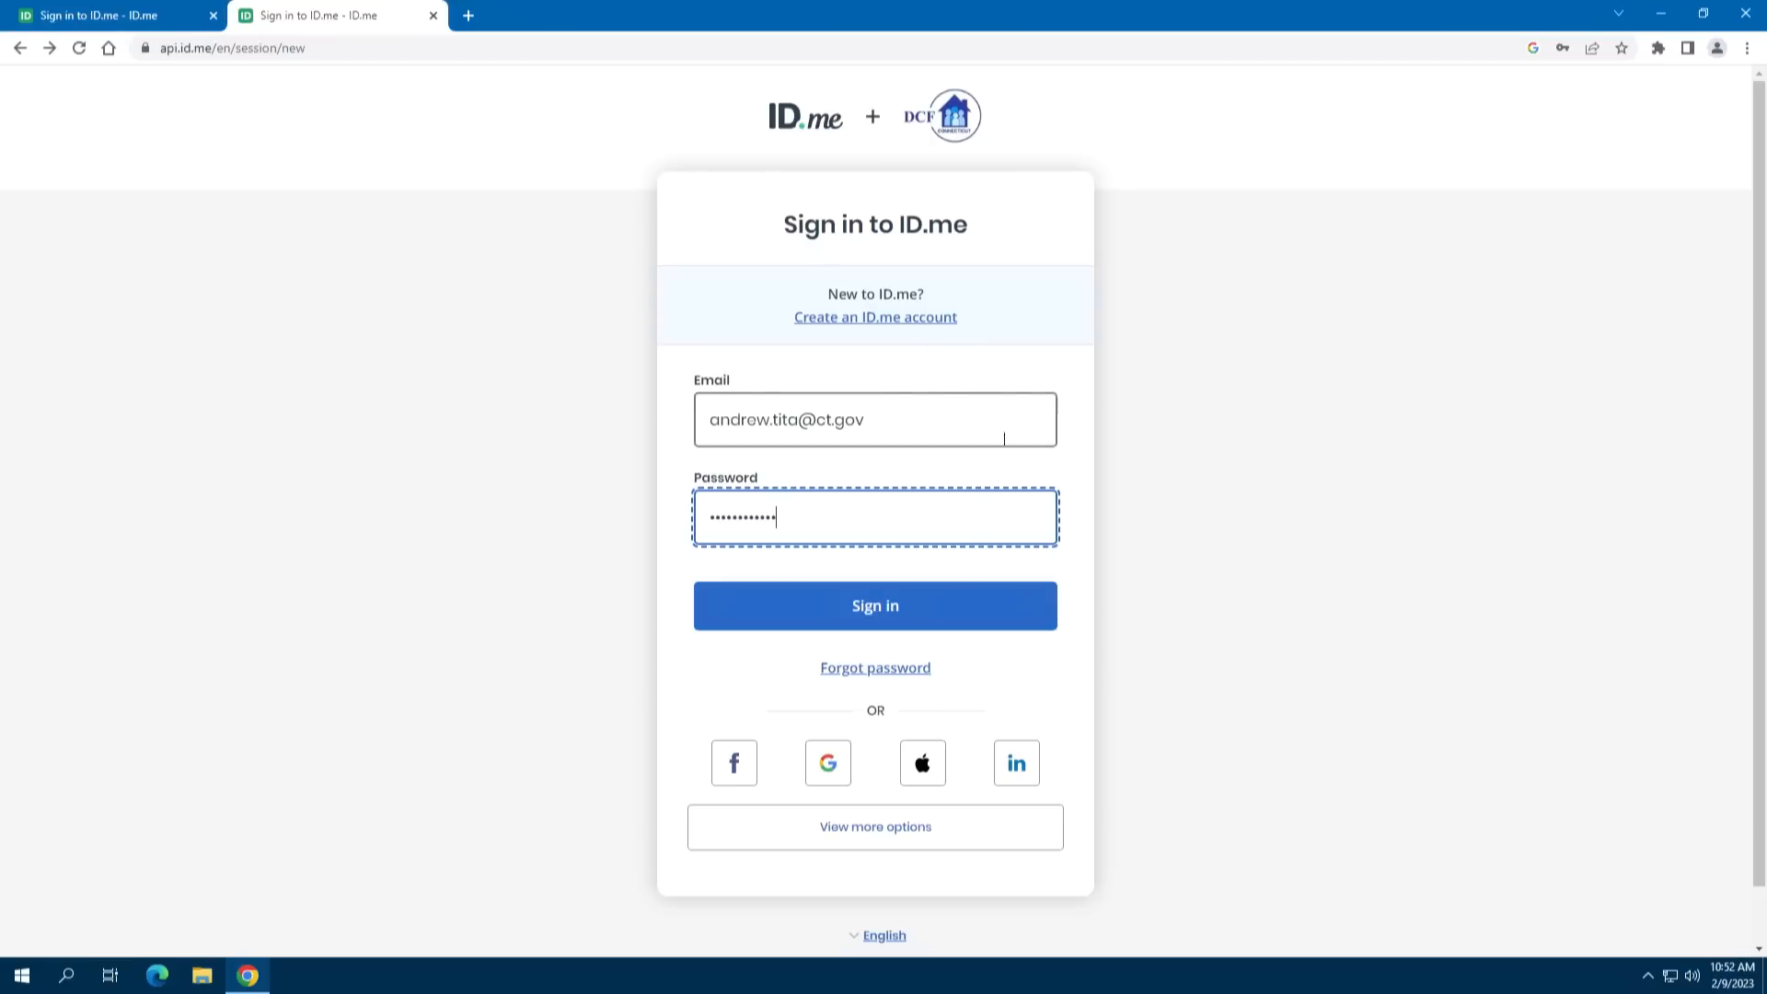
left_click(957, 607)
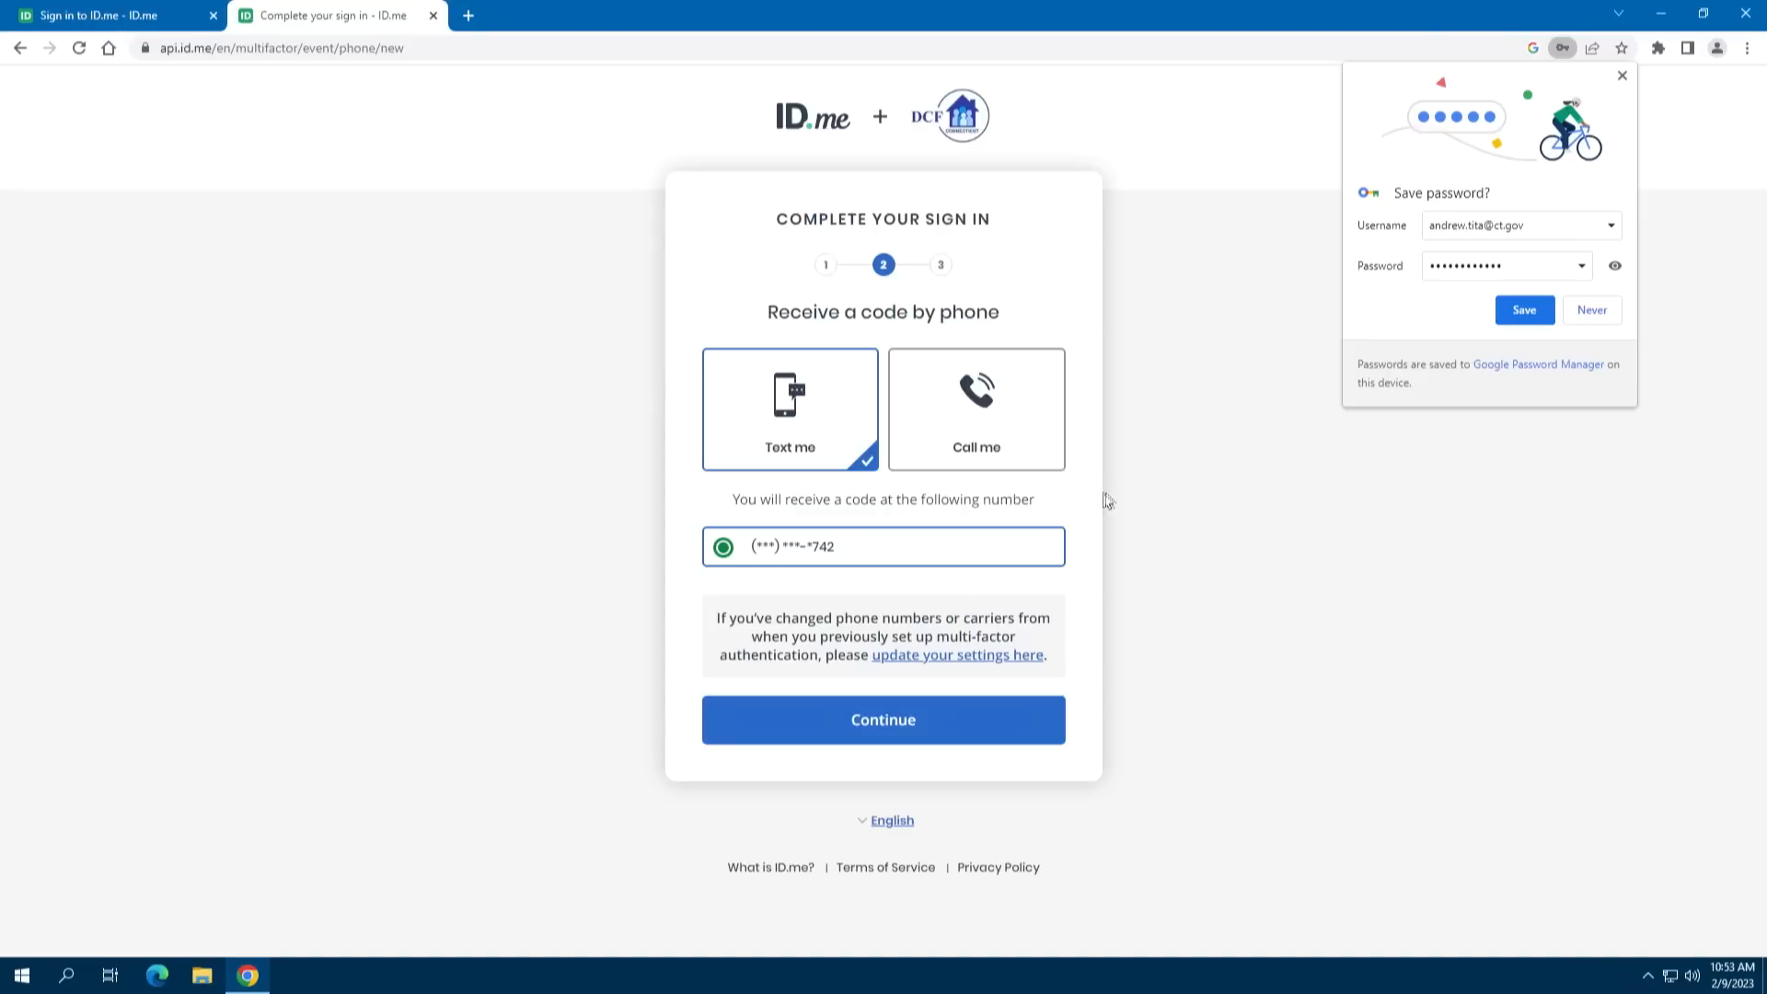
left_click(892, 729)
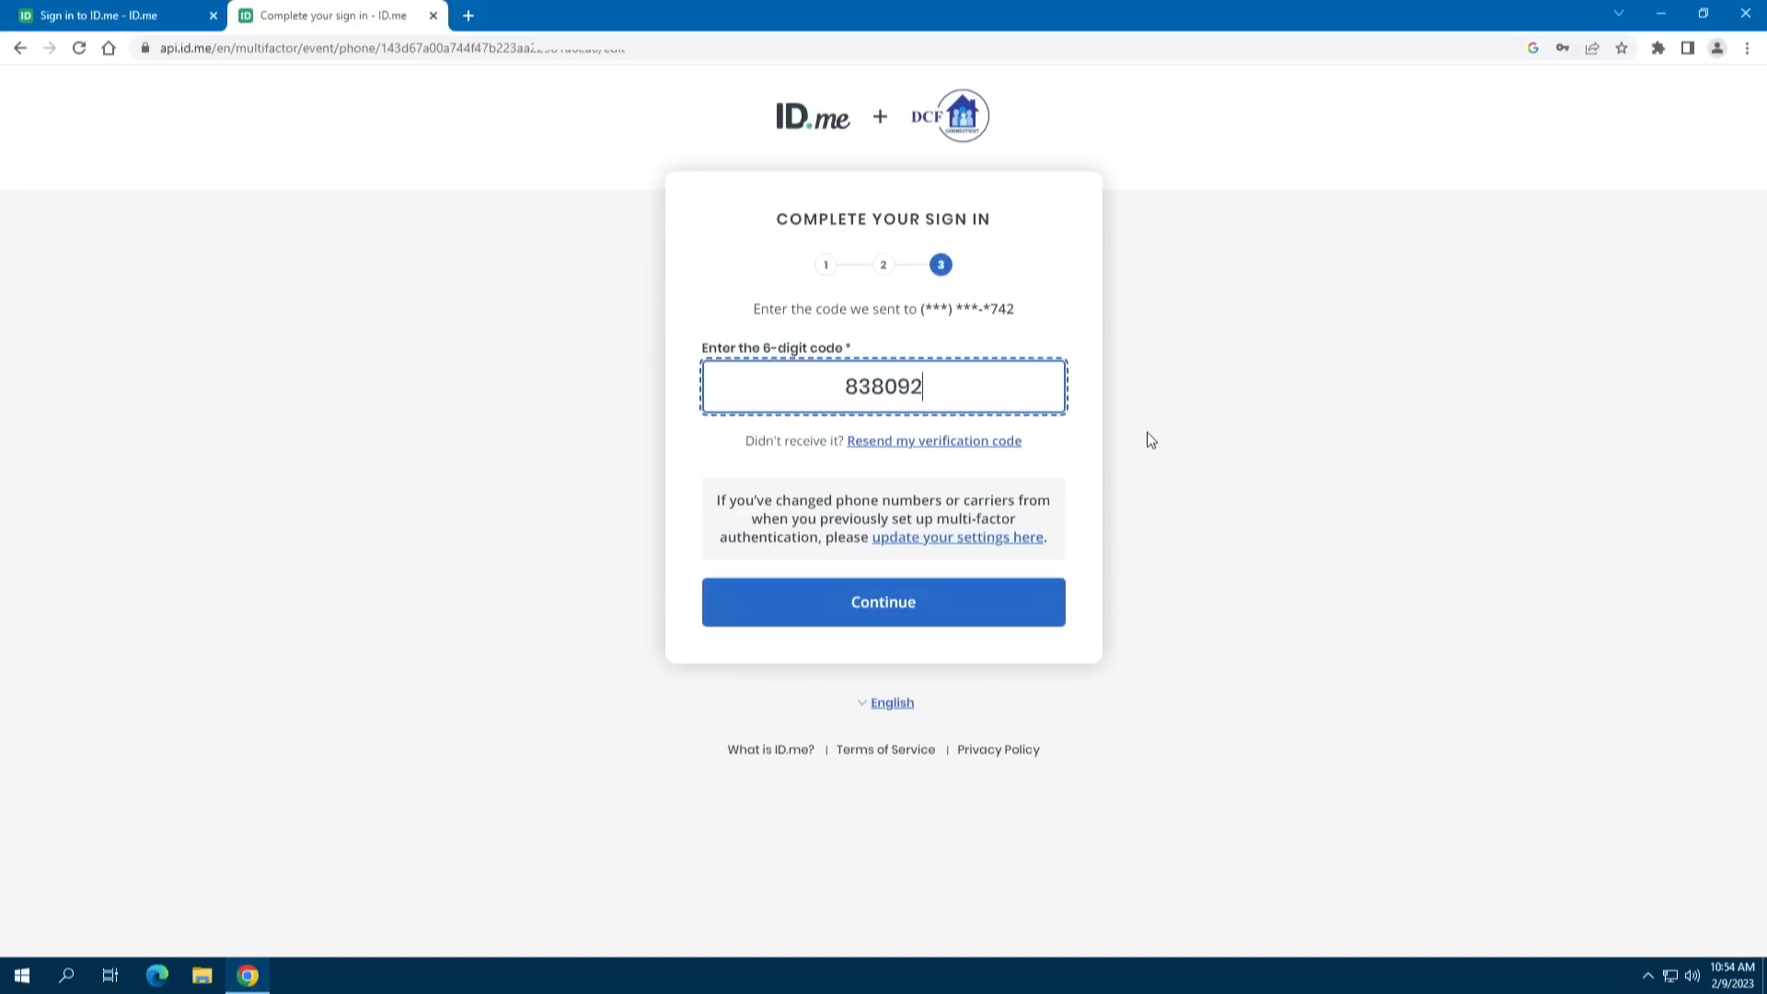
left_click(923, 605)
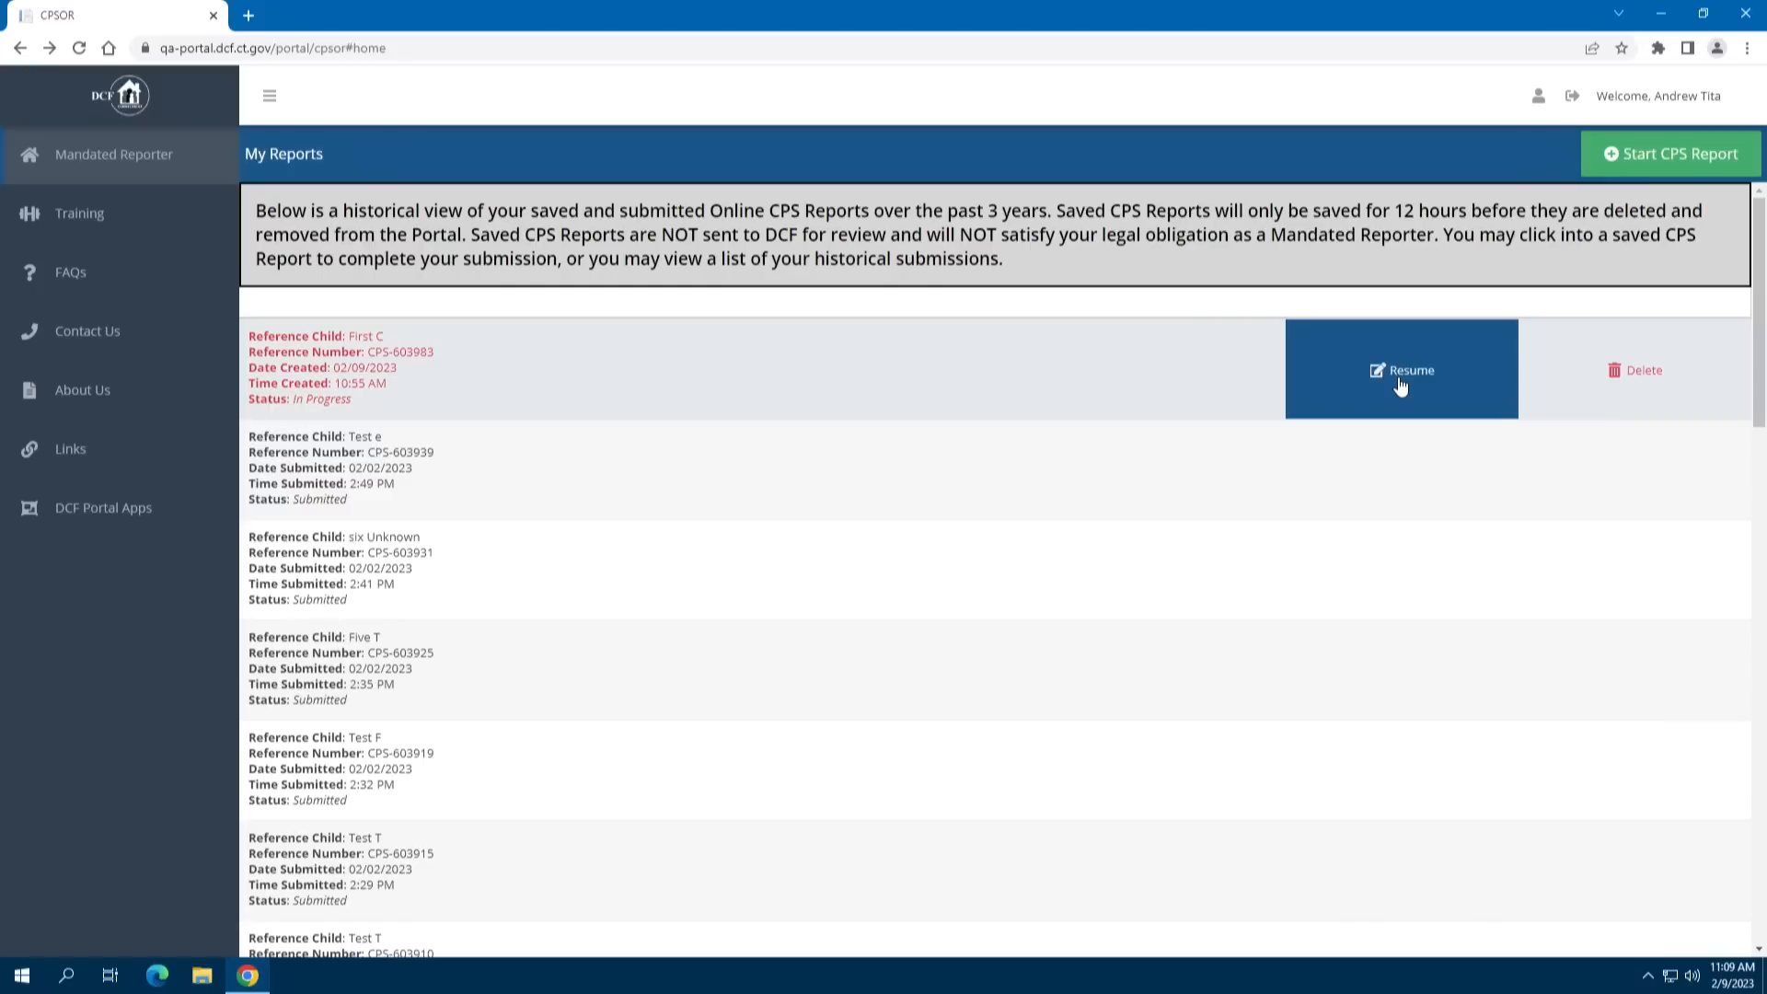
left_click(1400, 385)
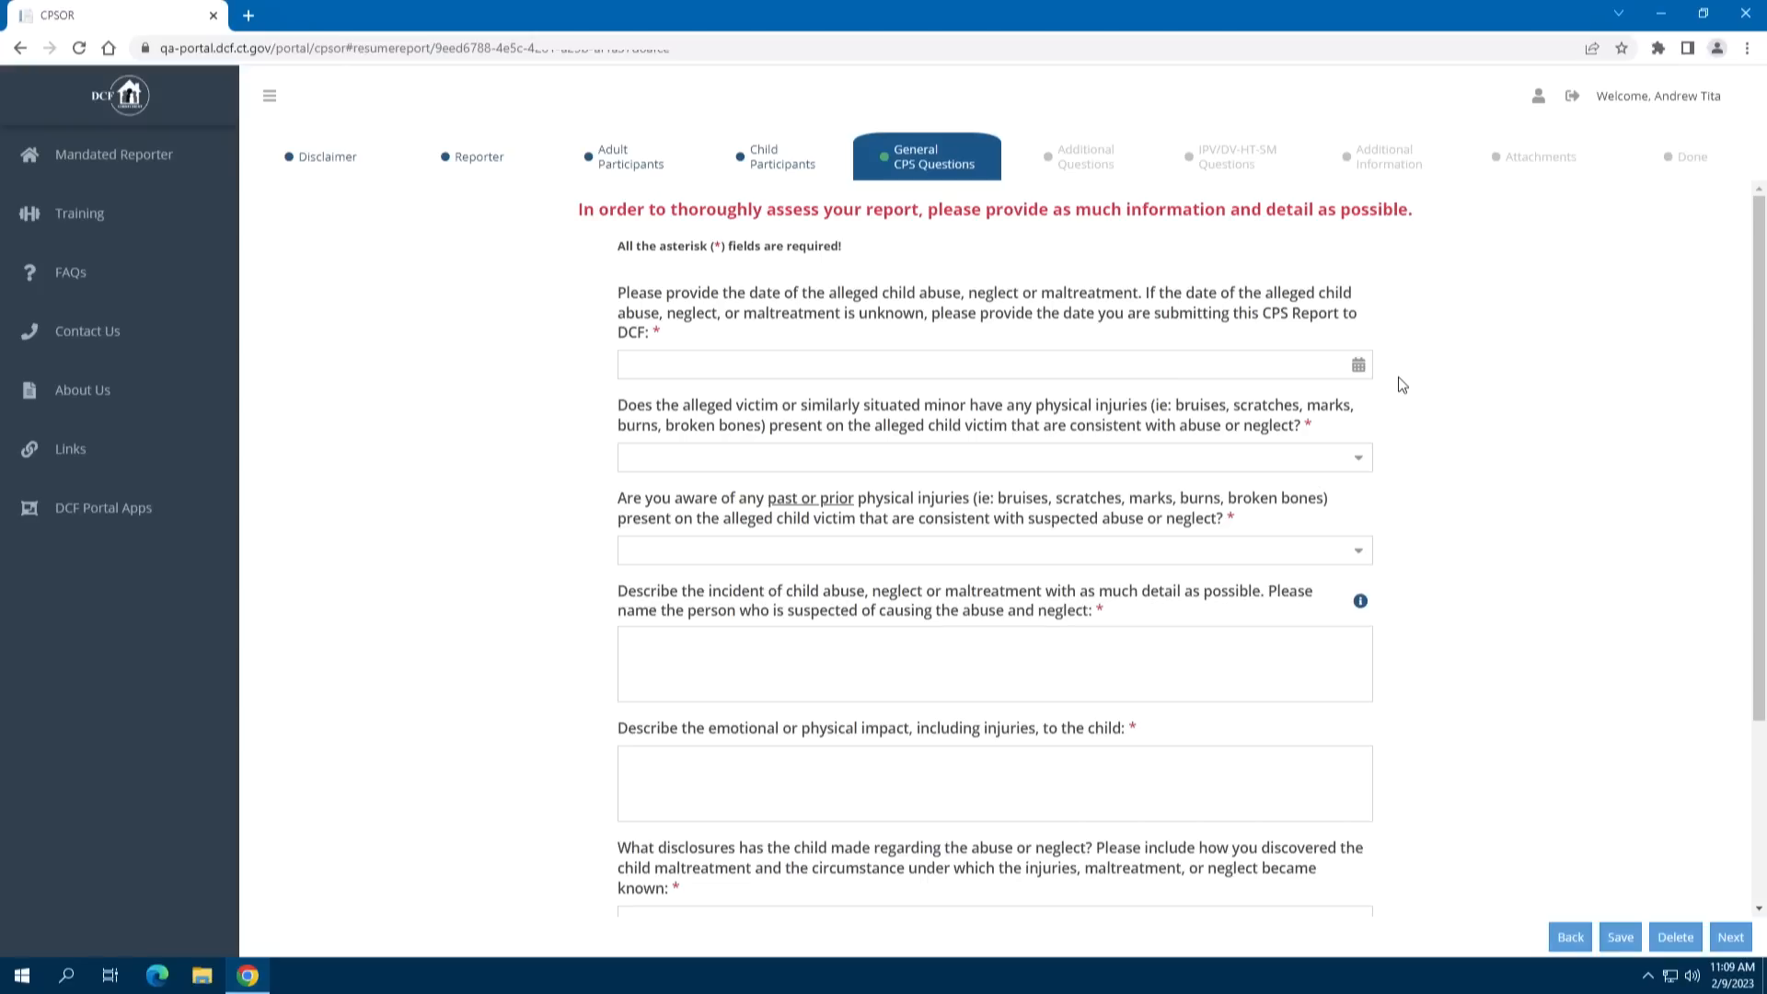
left_click(22, 51)
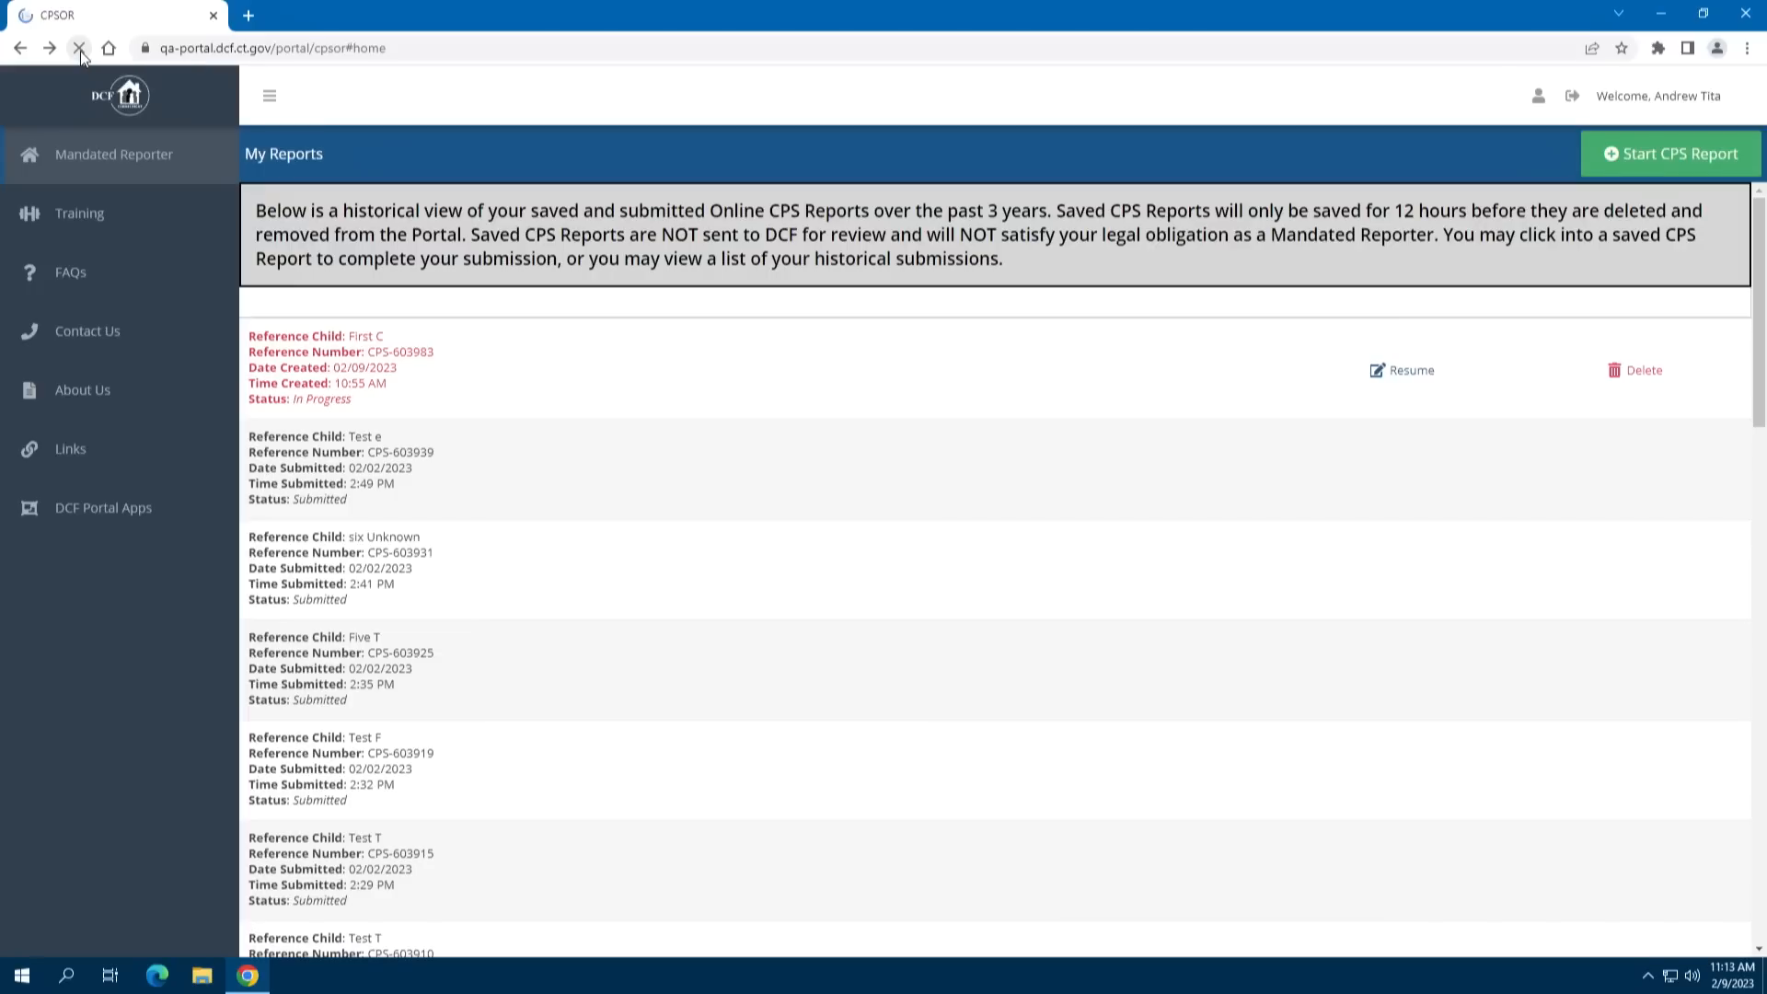
left_click(80, 52)
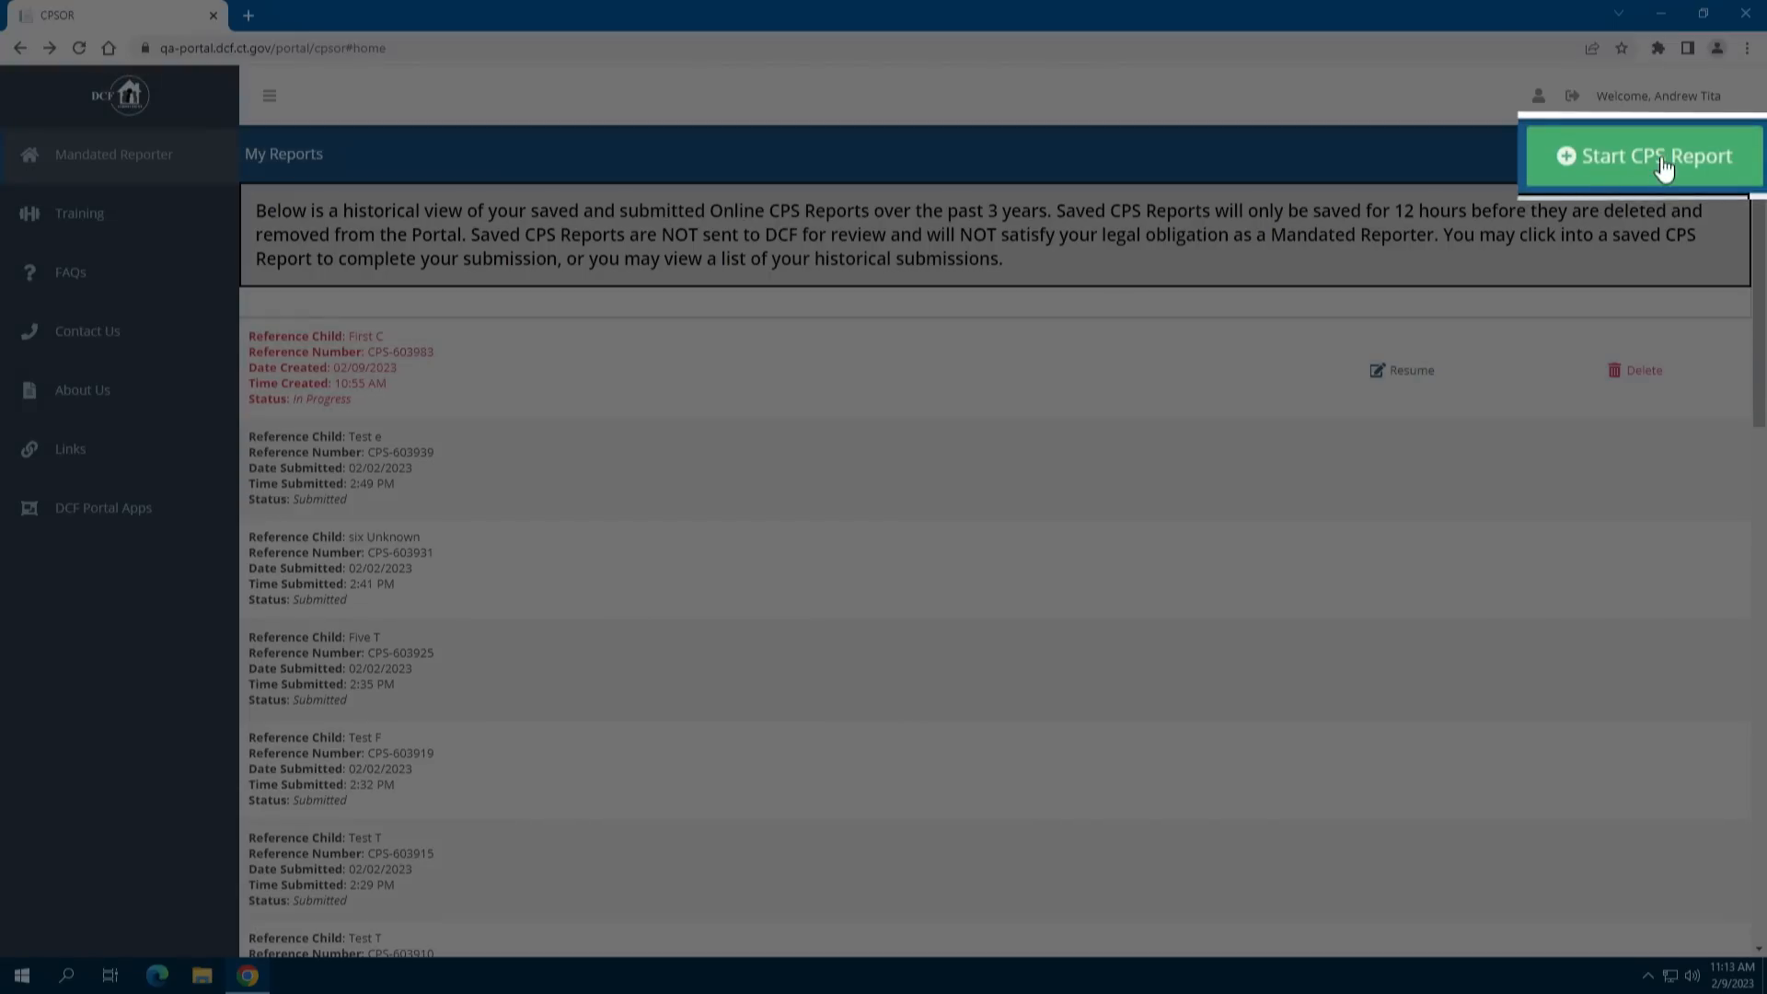
Start a new CPS report and answer Yes to being a mandated reporter
left_click(1662, 164)
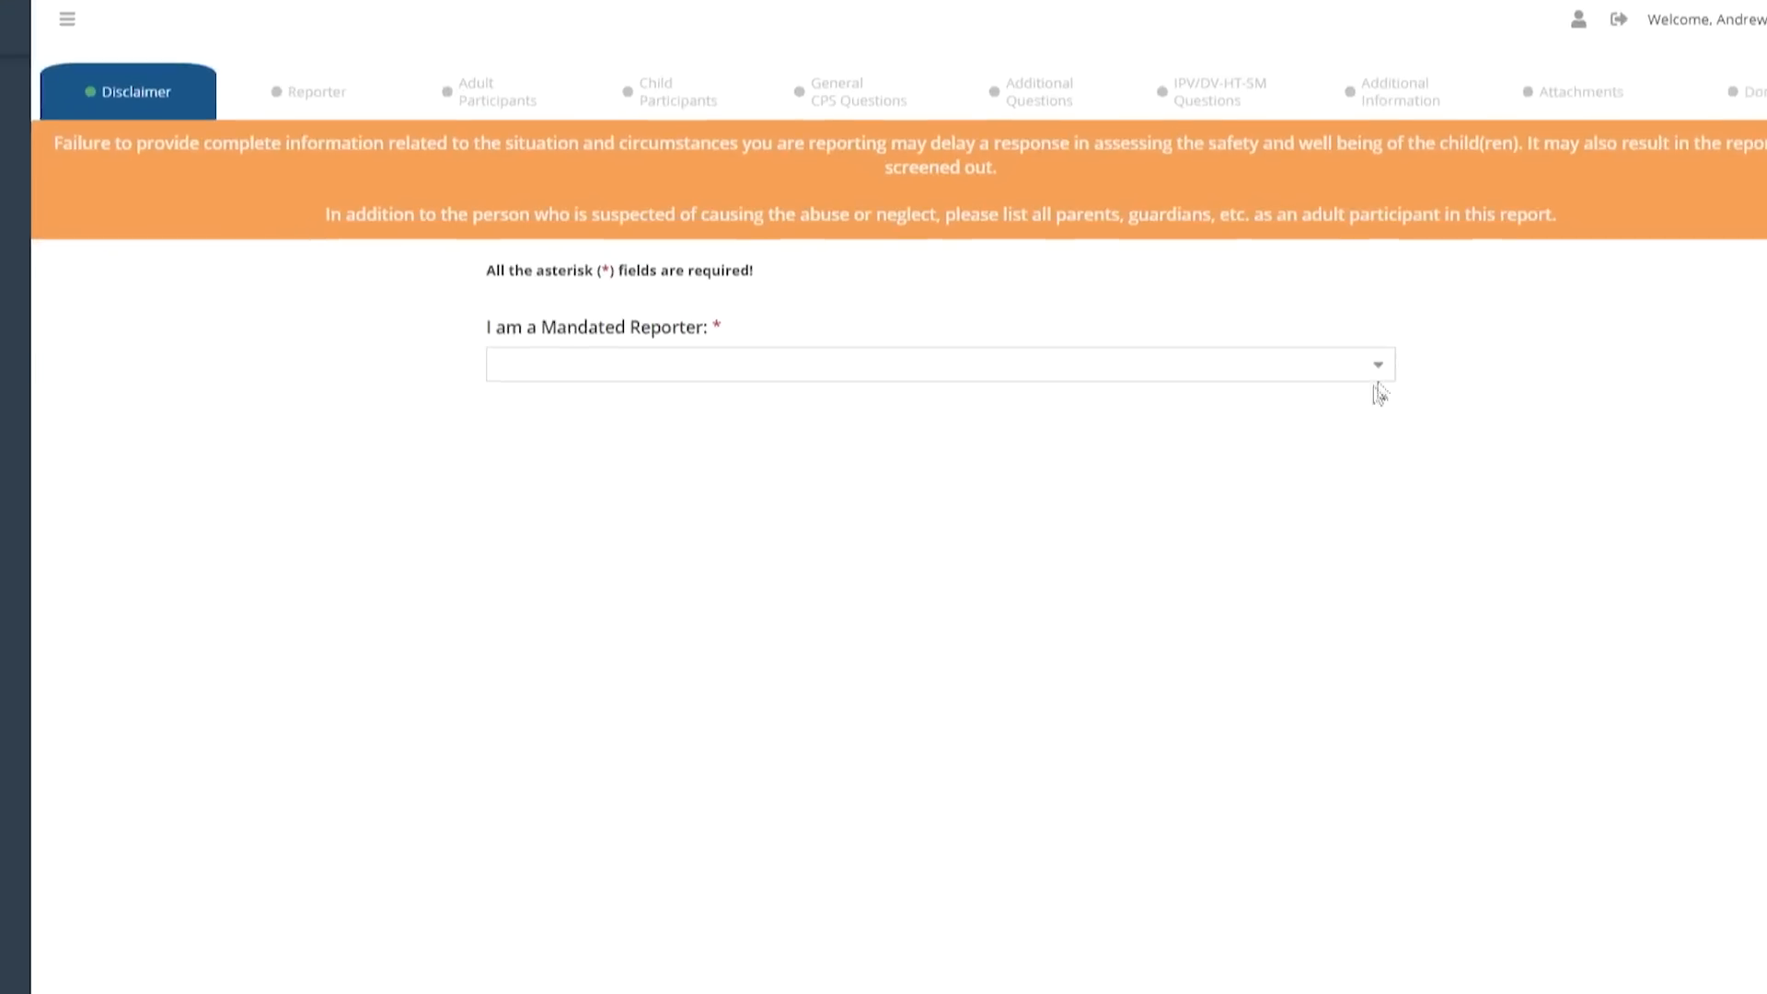
left_click(1384, 372)
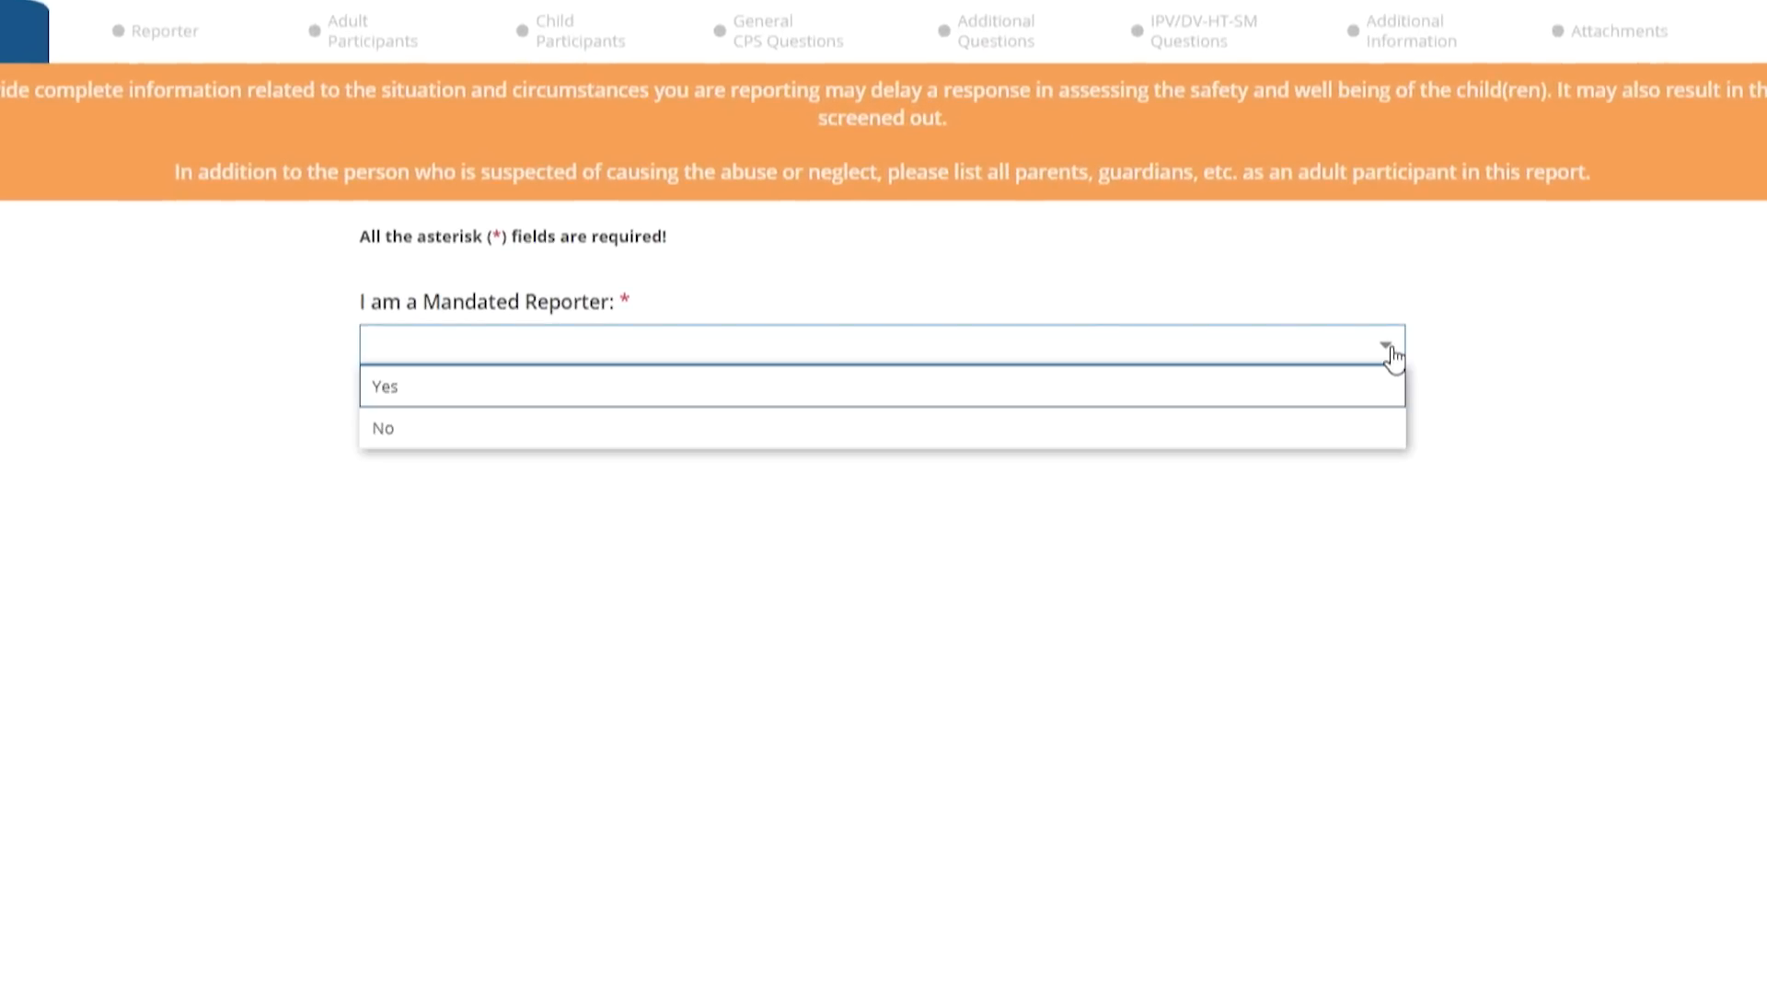
left_click(897, 396)
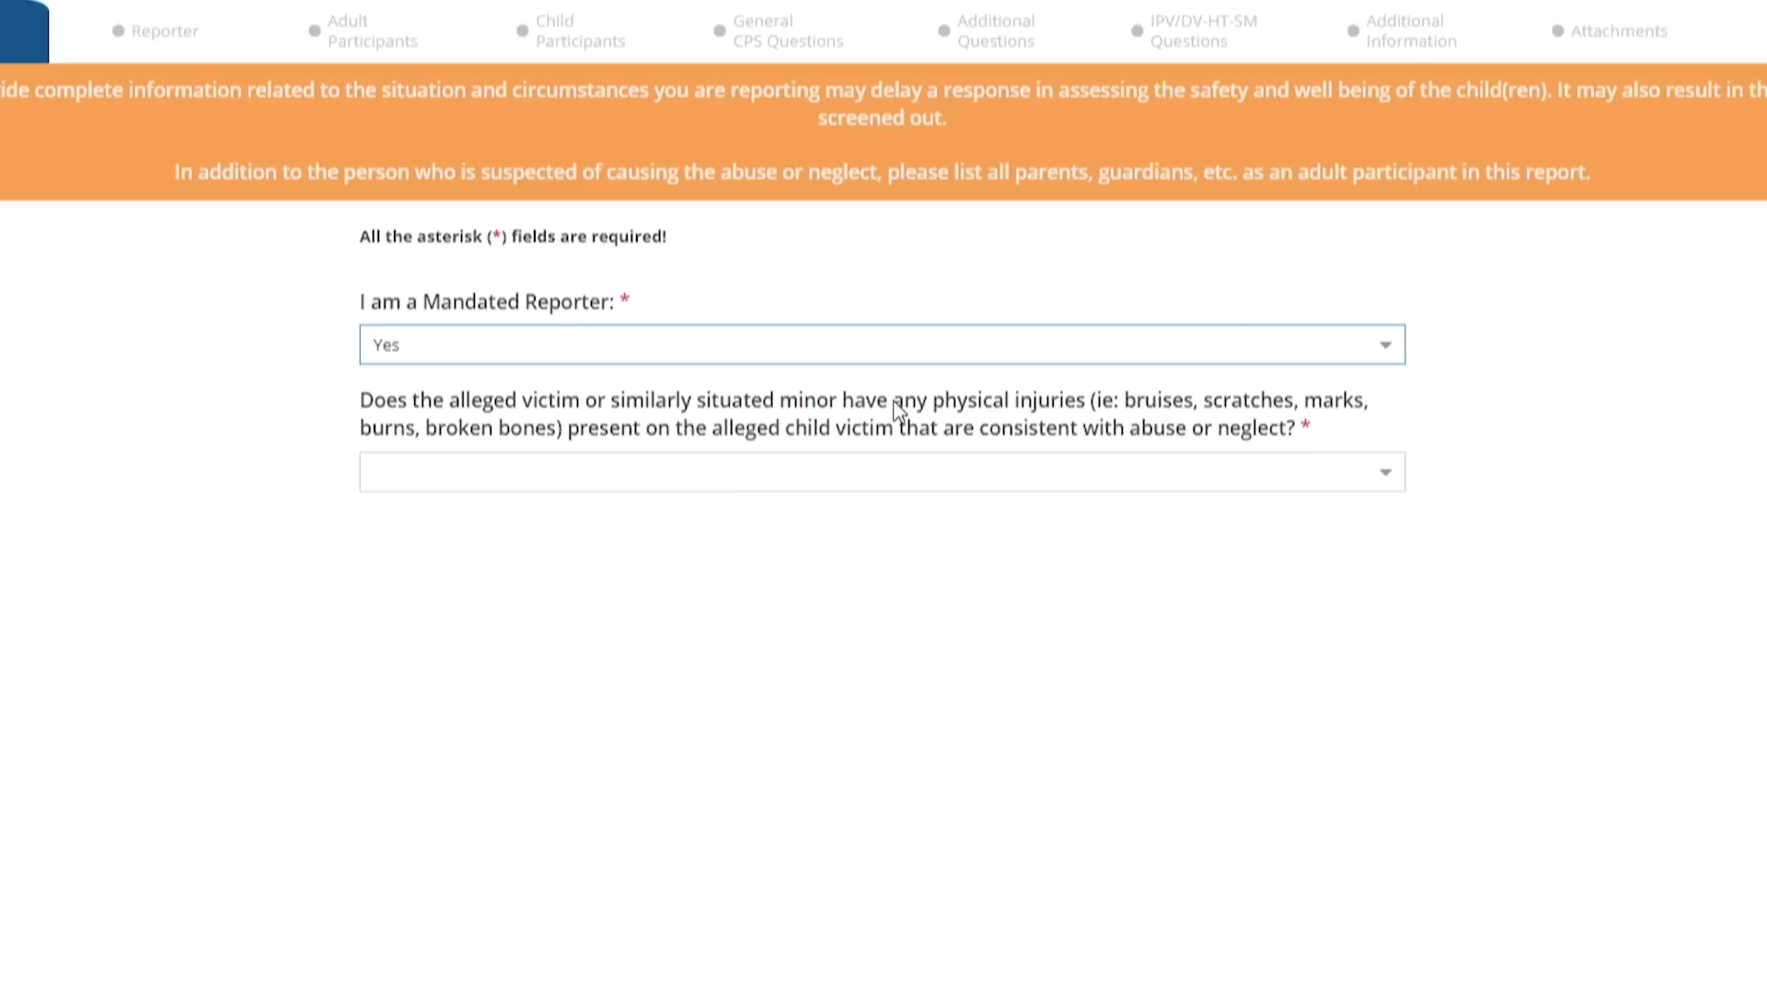
left_click(1385, 355)
left_click(764, 427)
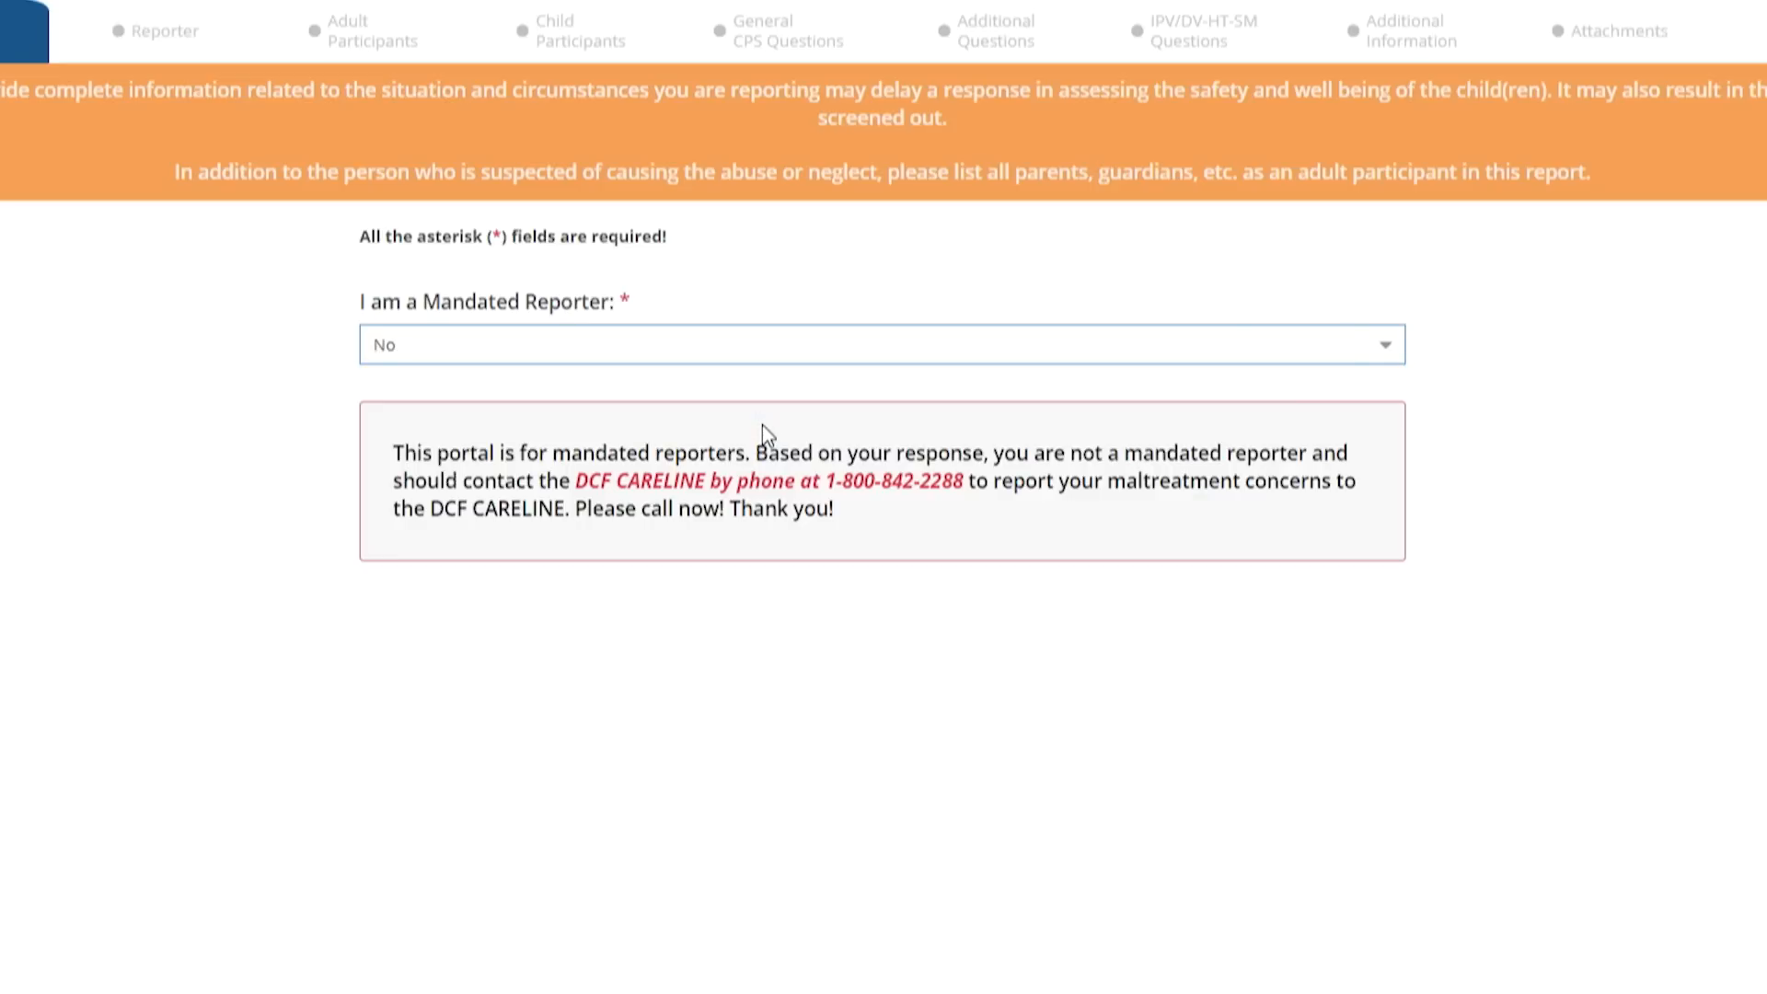
left_click(1384, 354)
left_click(1150, 400)
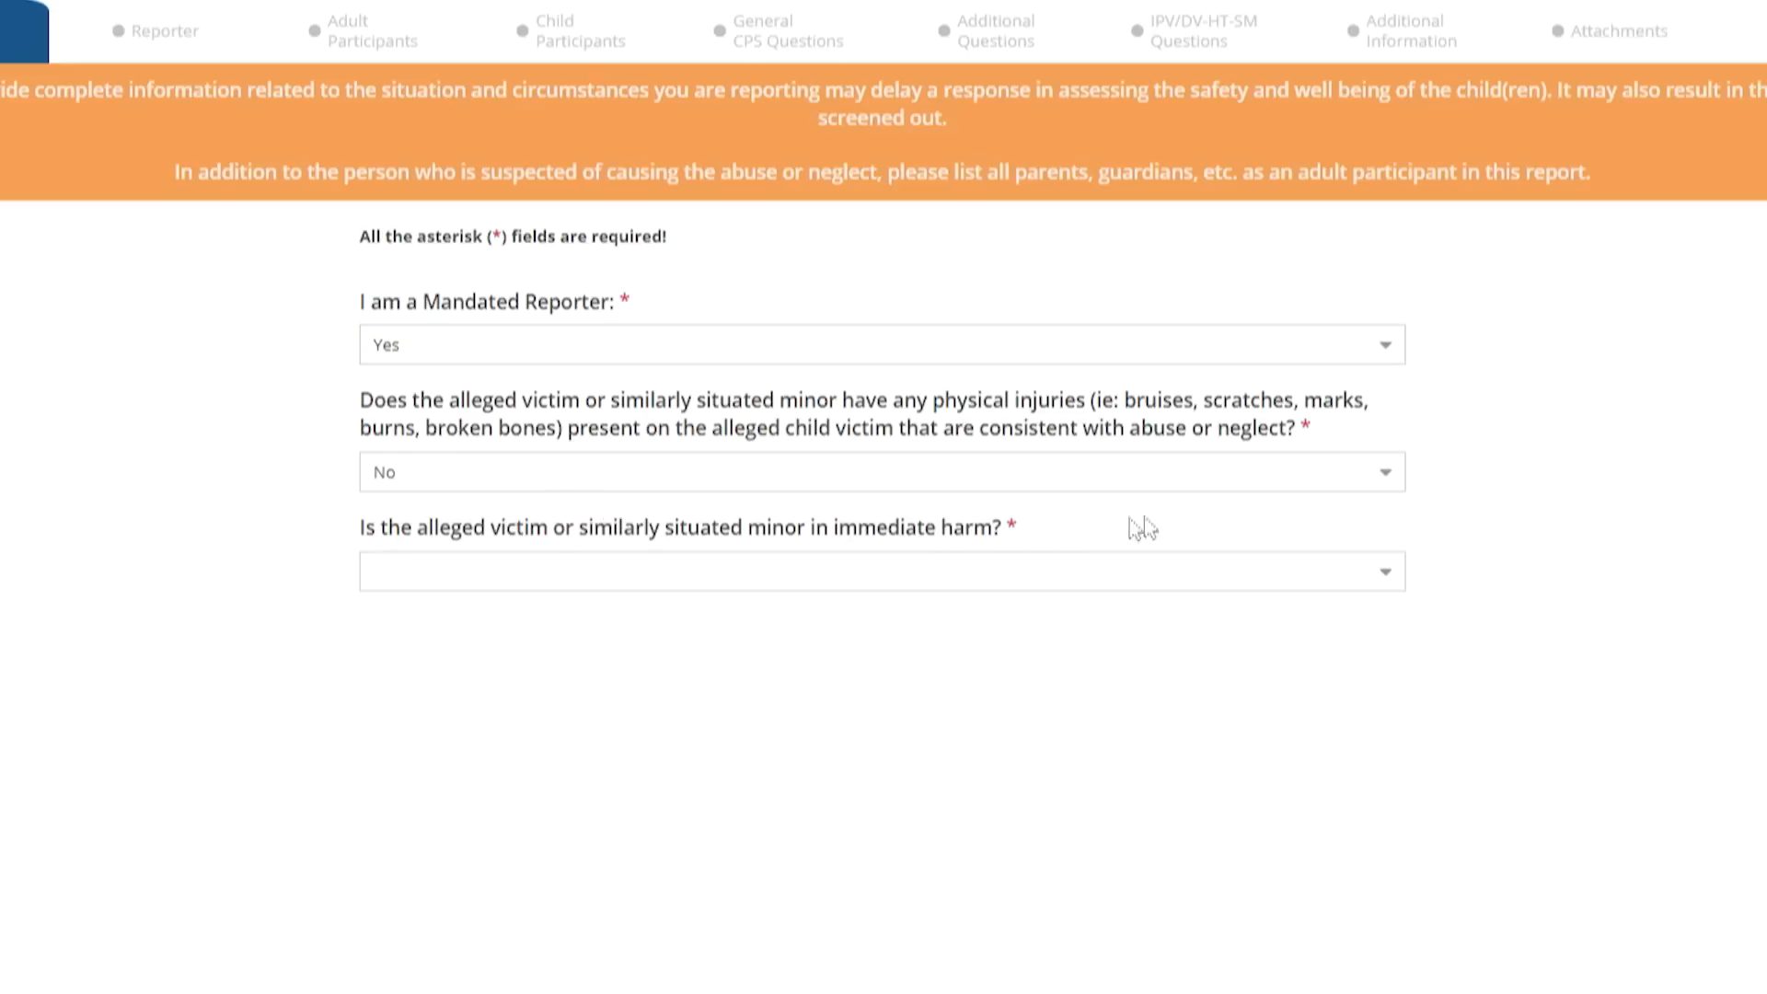
Answer No to both the physical-injuries and immediate-harm questions
left_click(1381, 486)
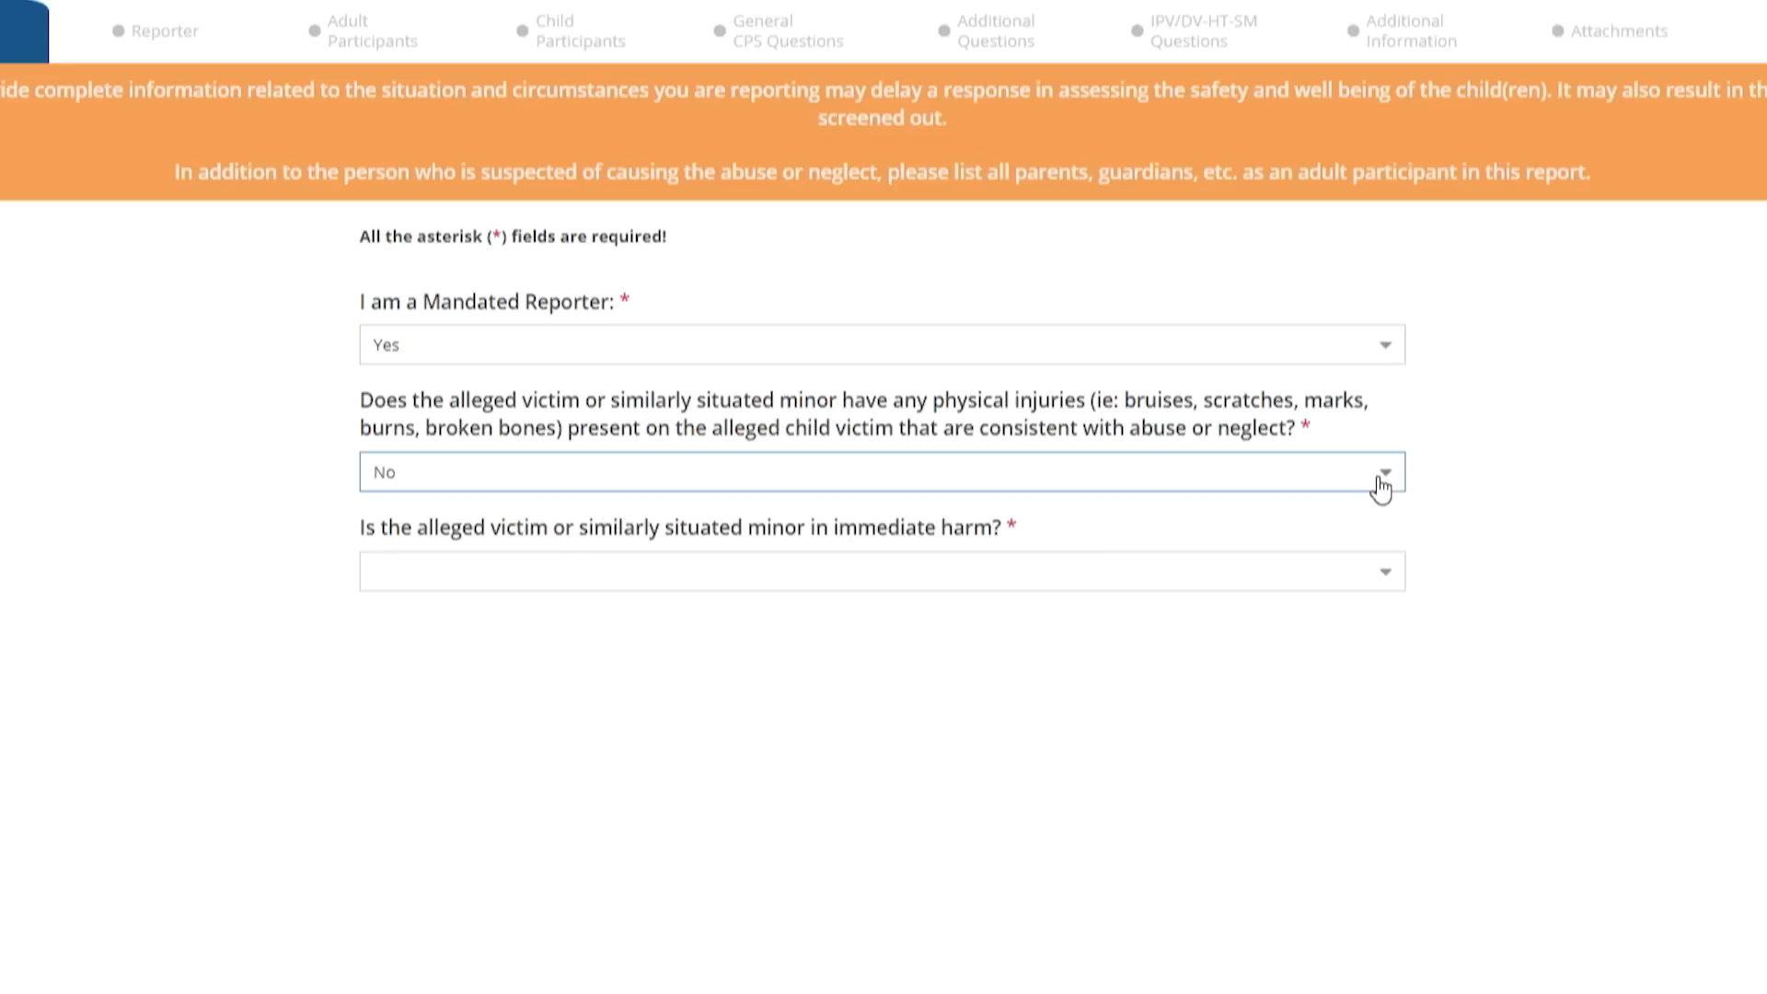
left_click(1140, 526)
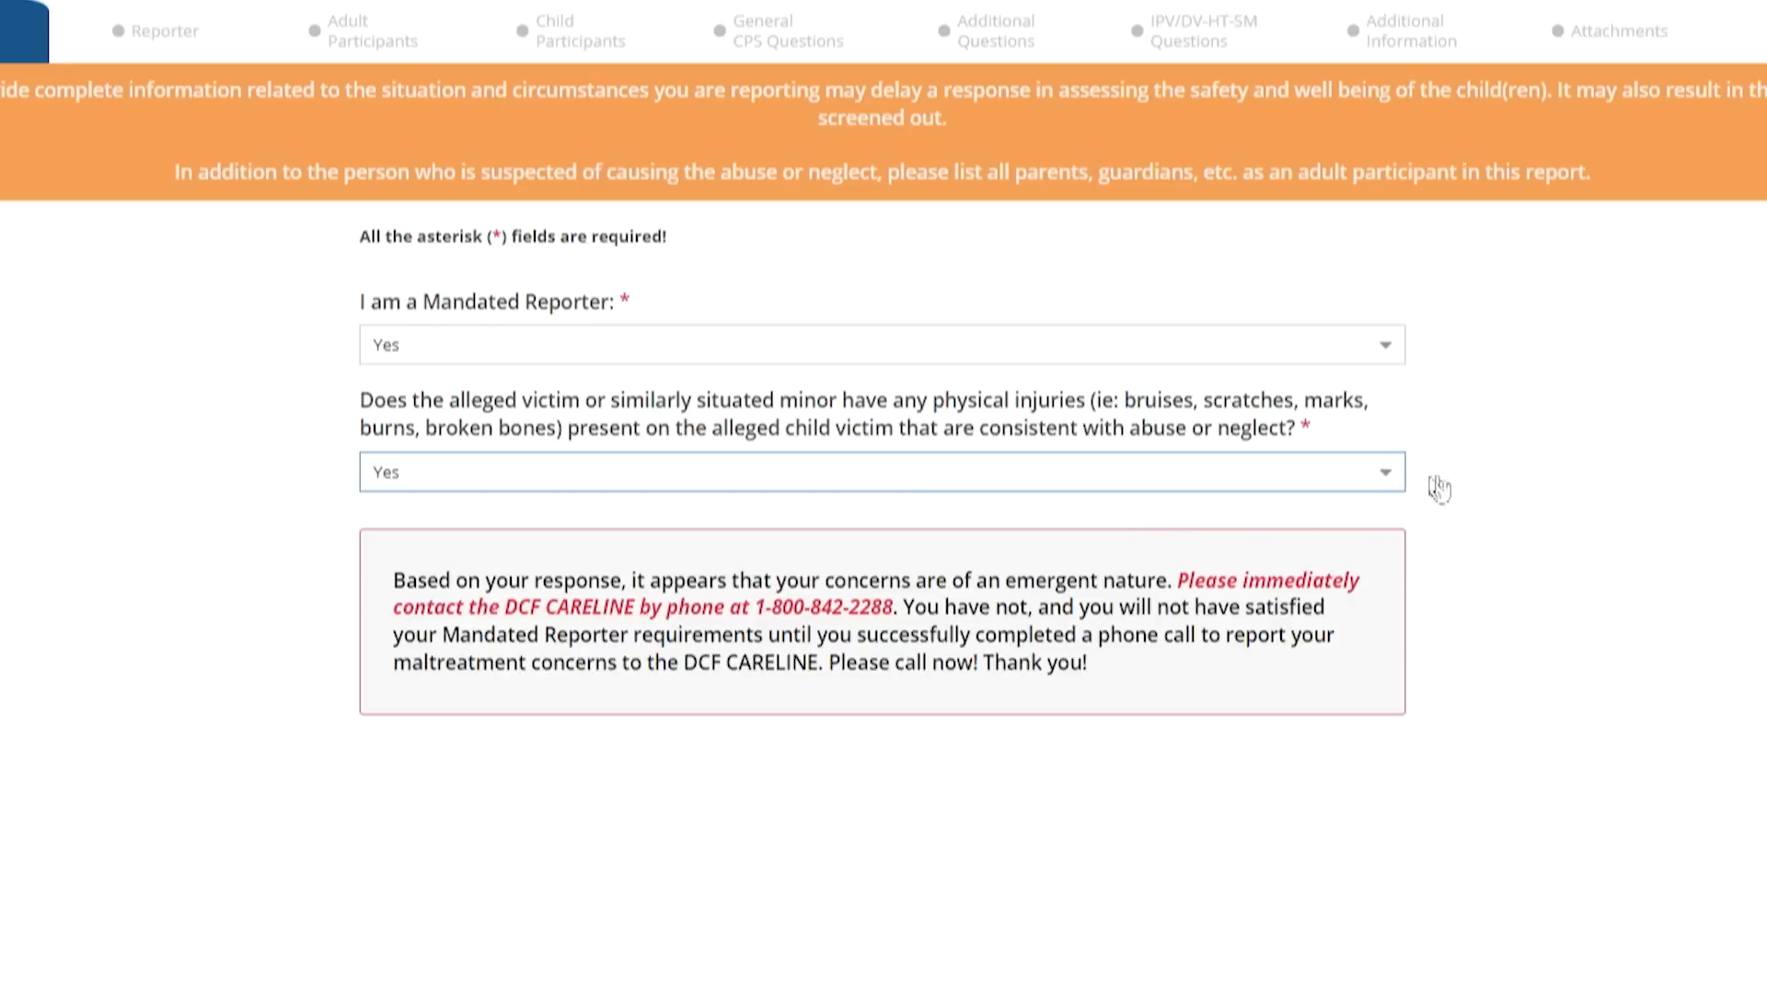
left_click(1383, 481)
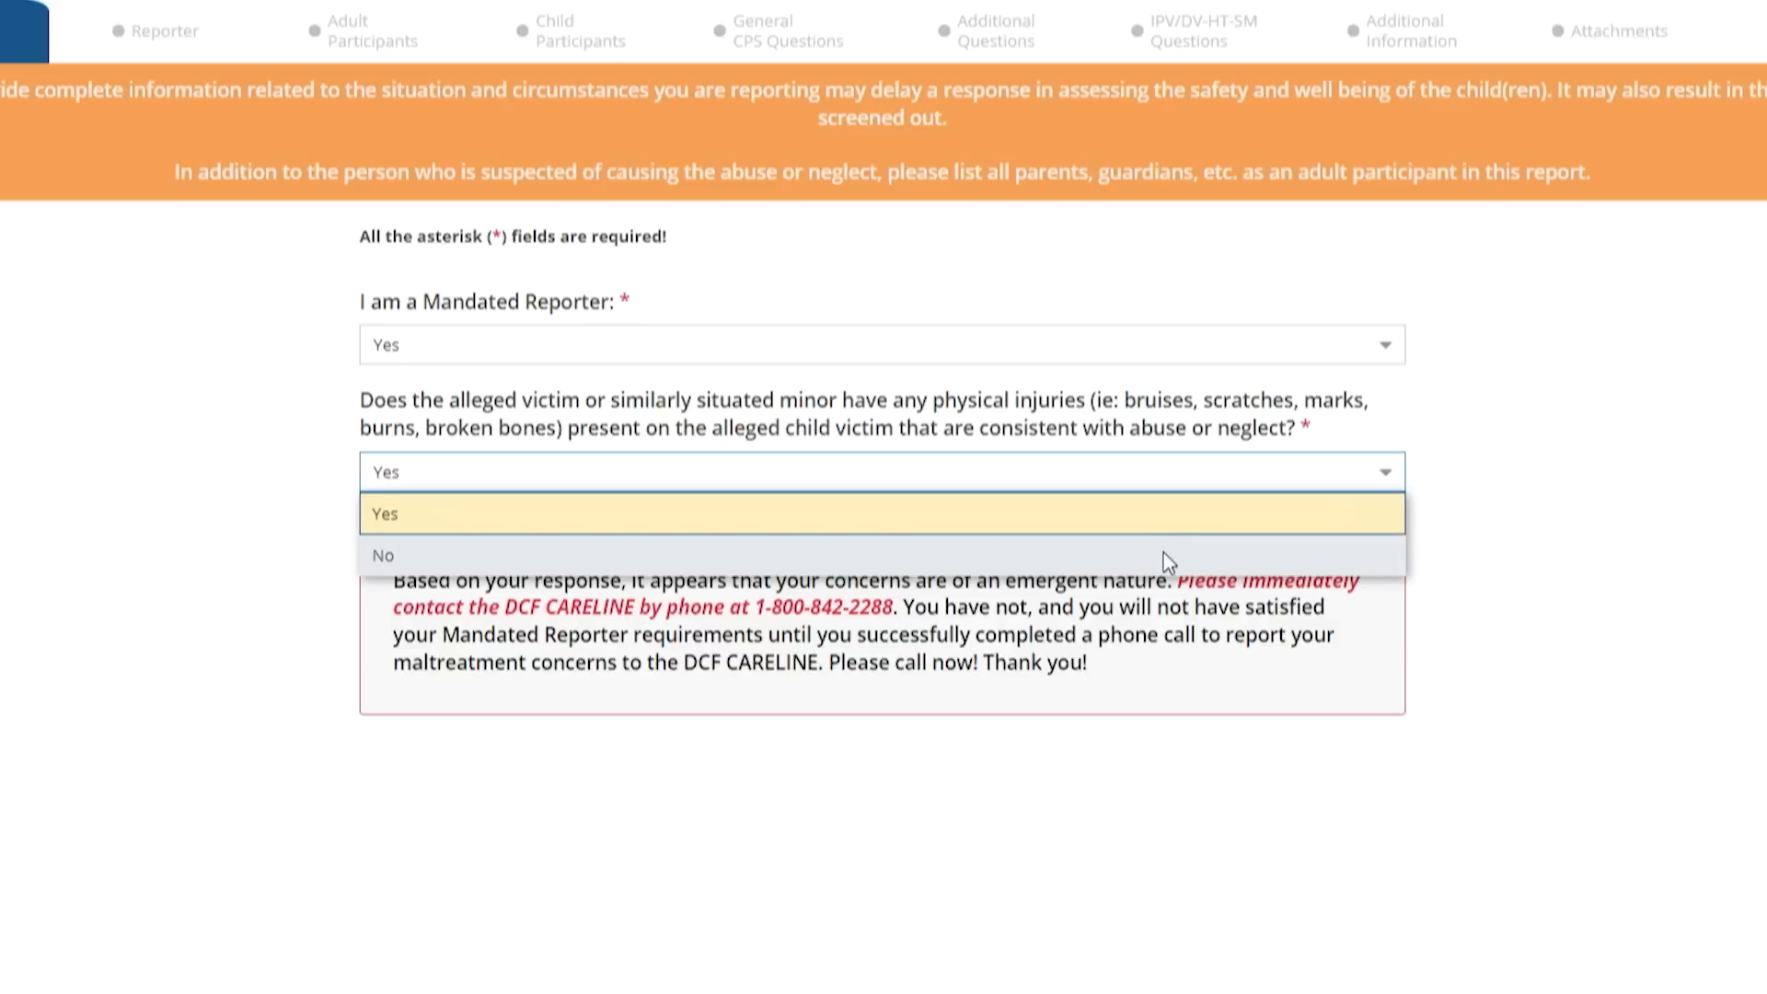
left_click(1164, 553)
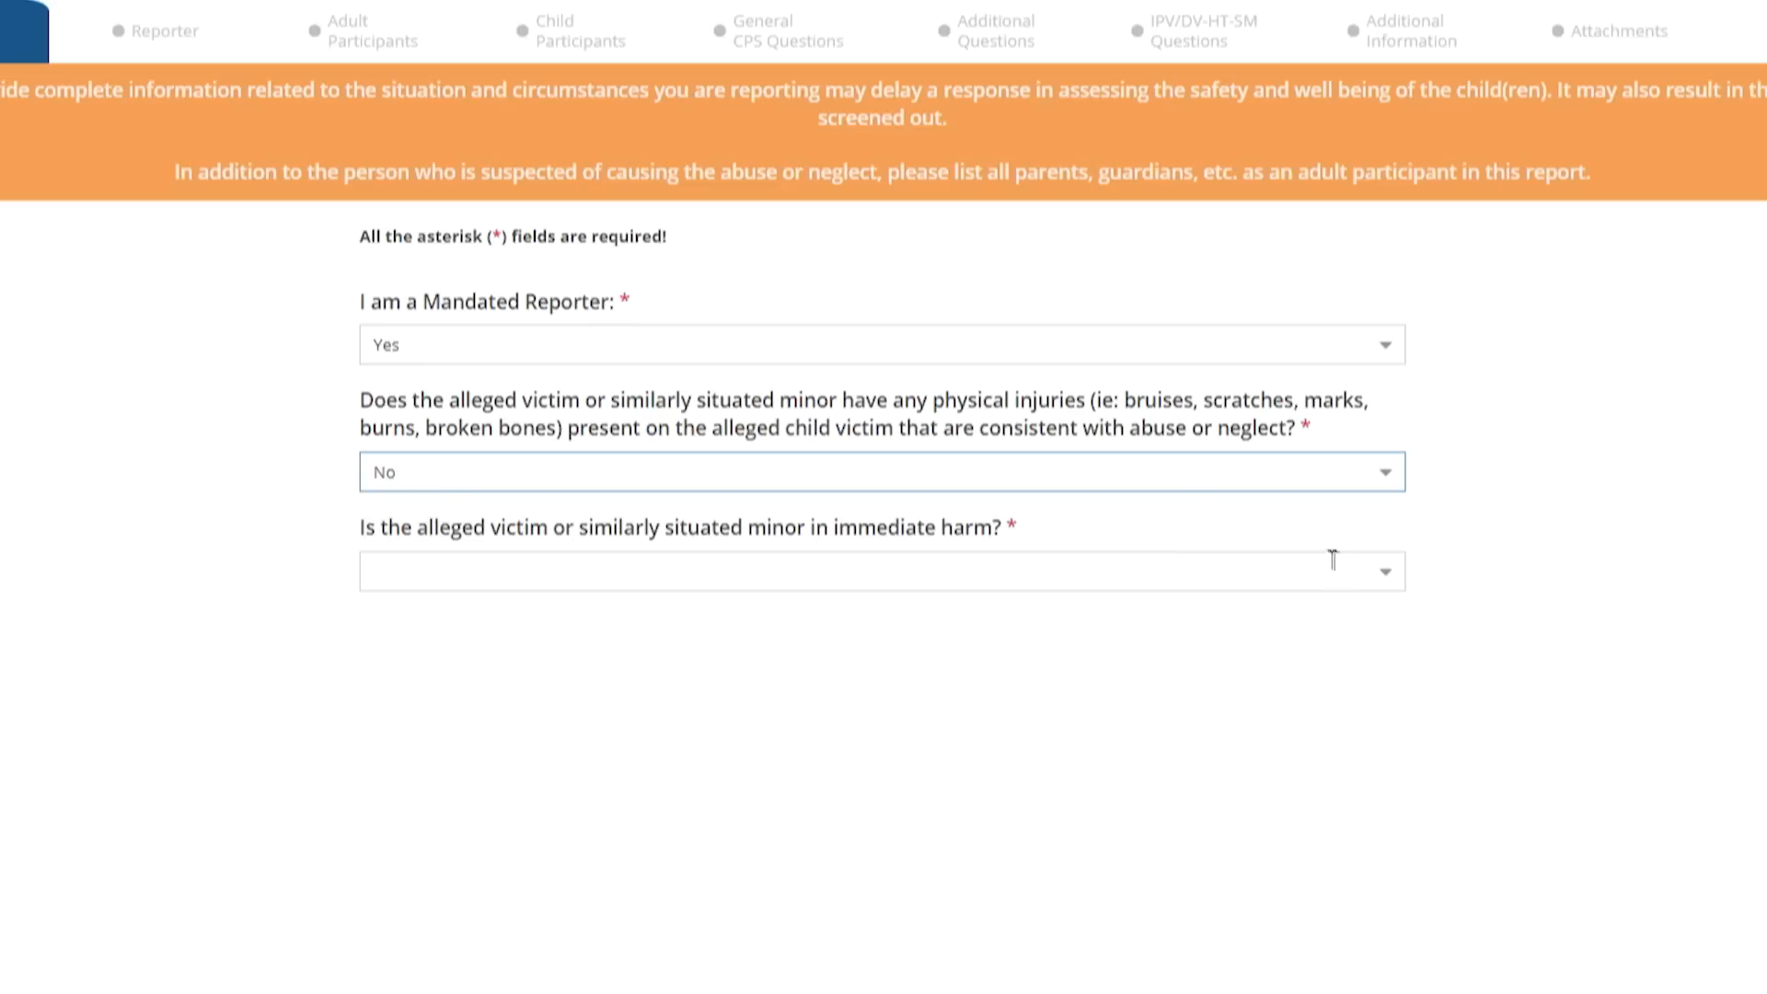
left_click(1386, 582)
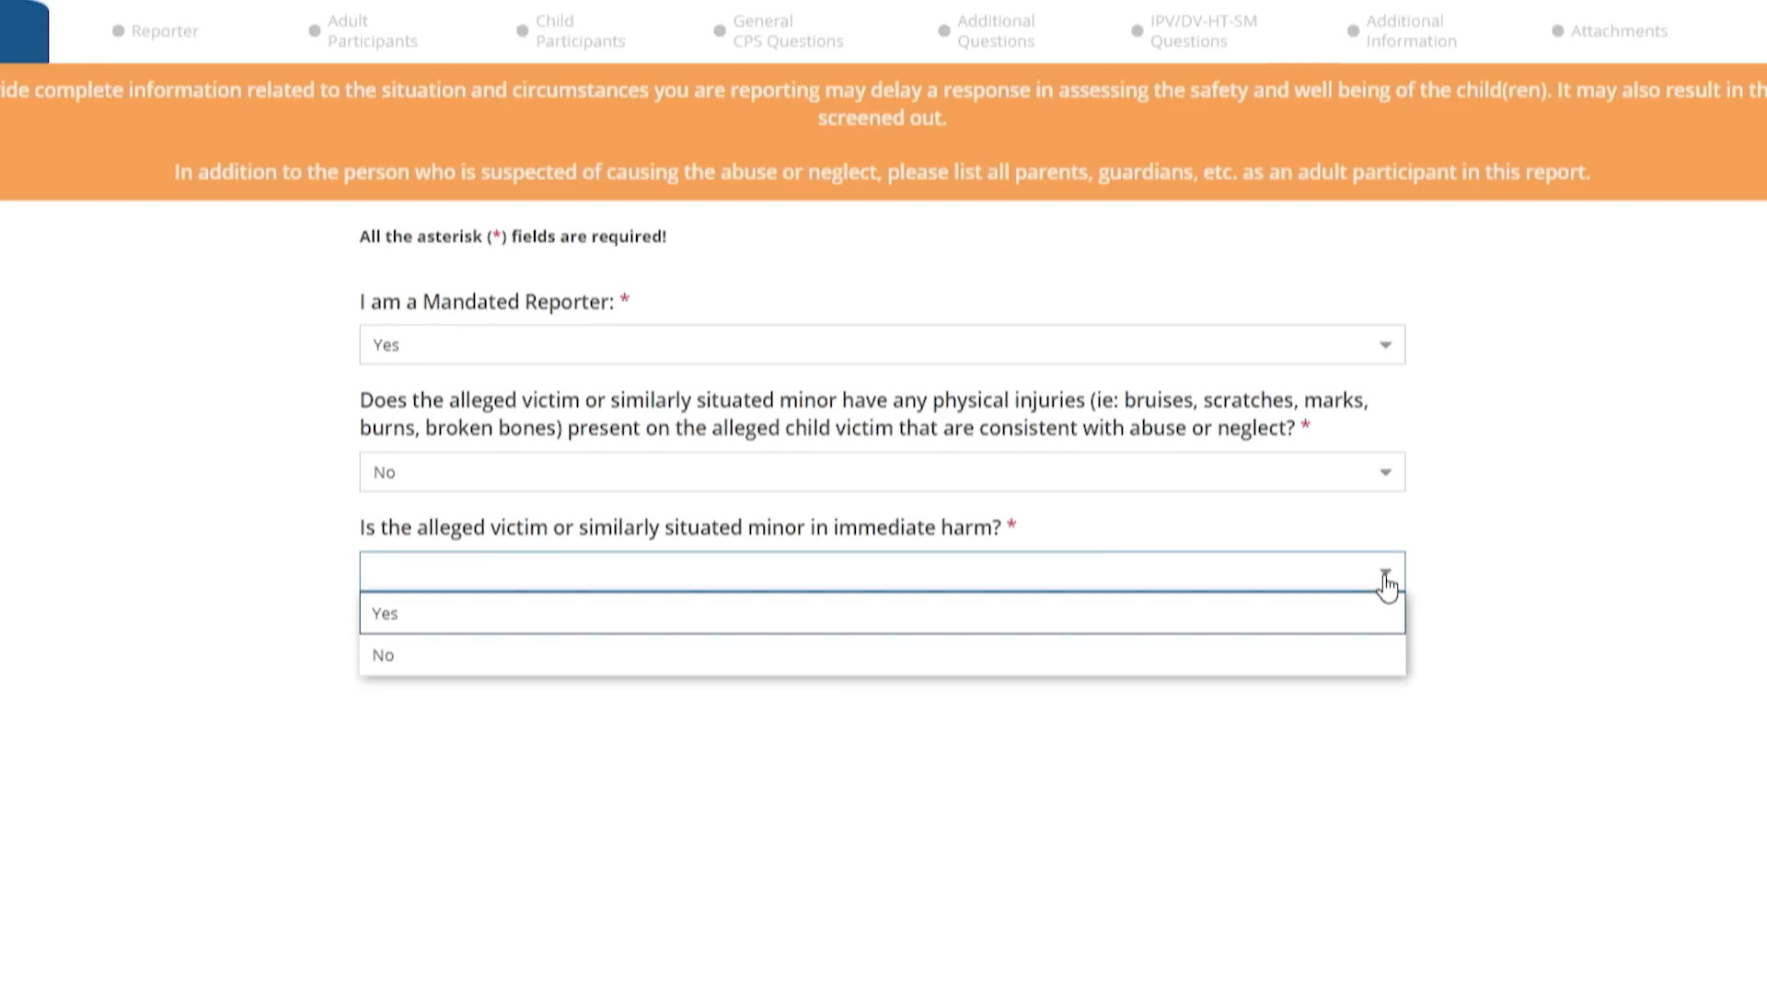
left_click(1151, 607)
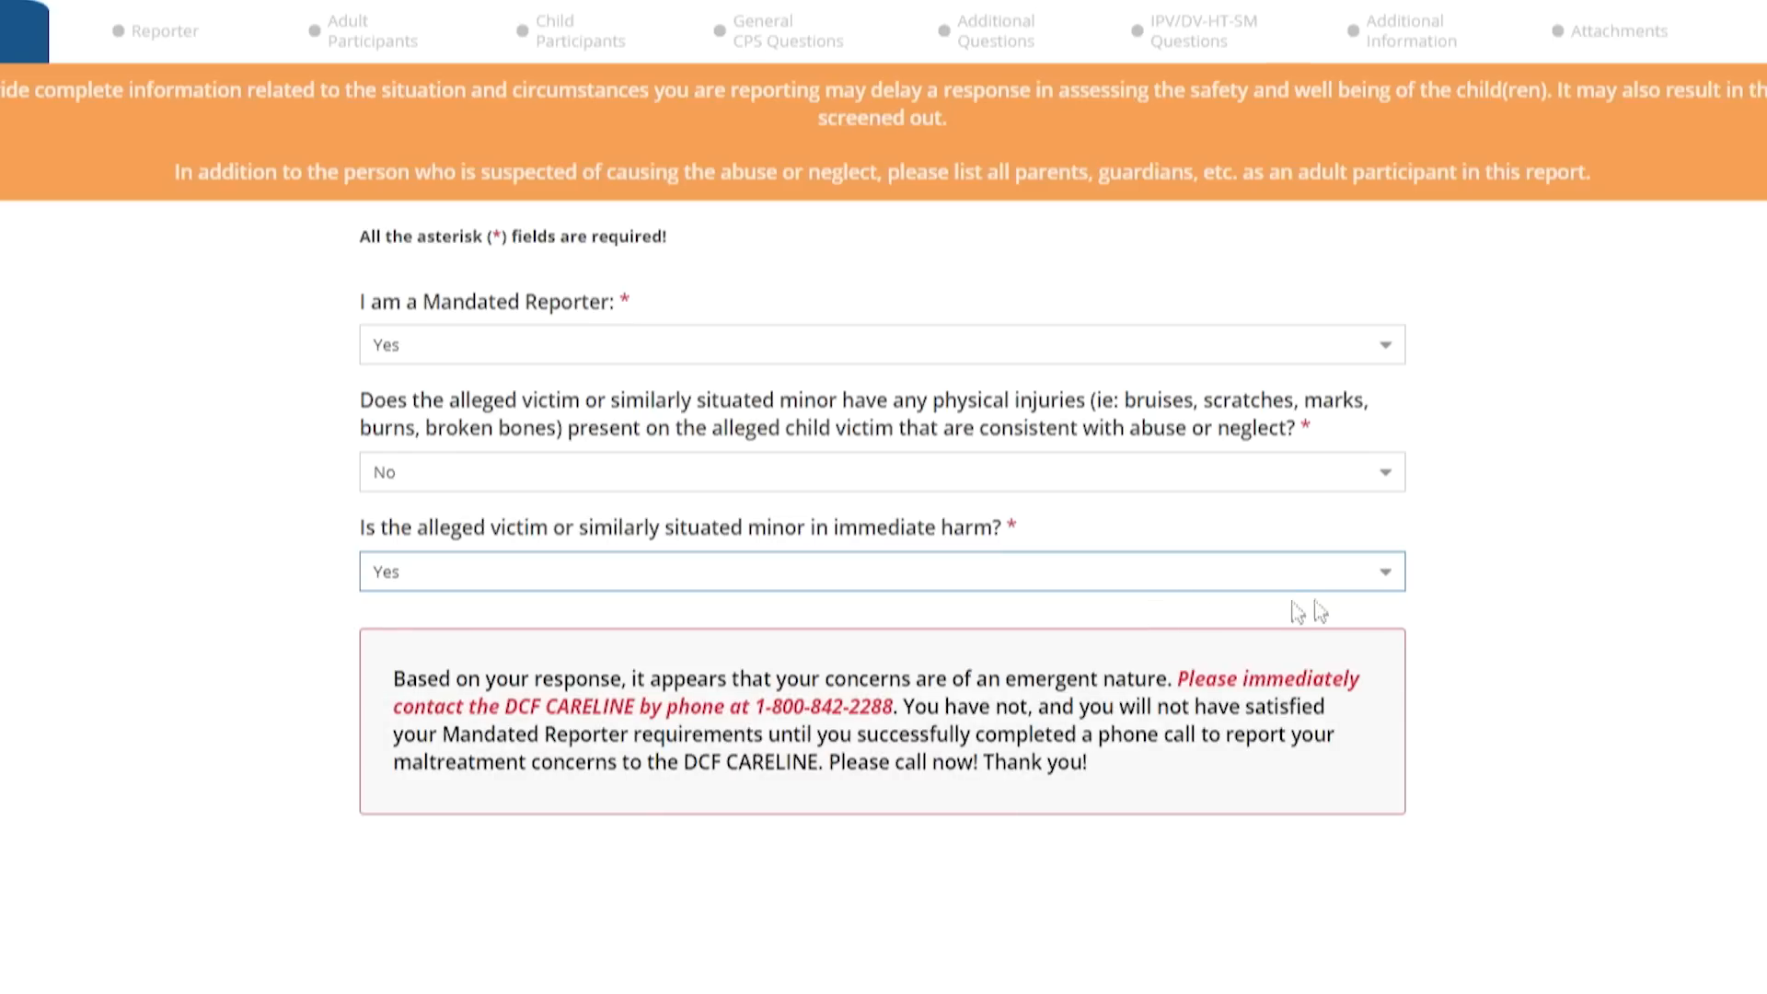
left_click(1385, 587)
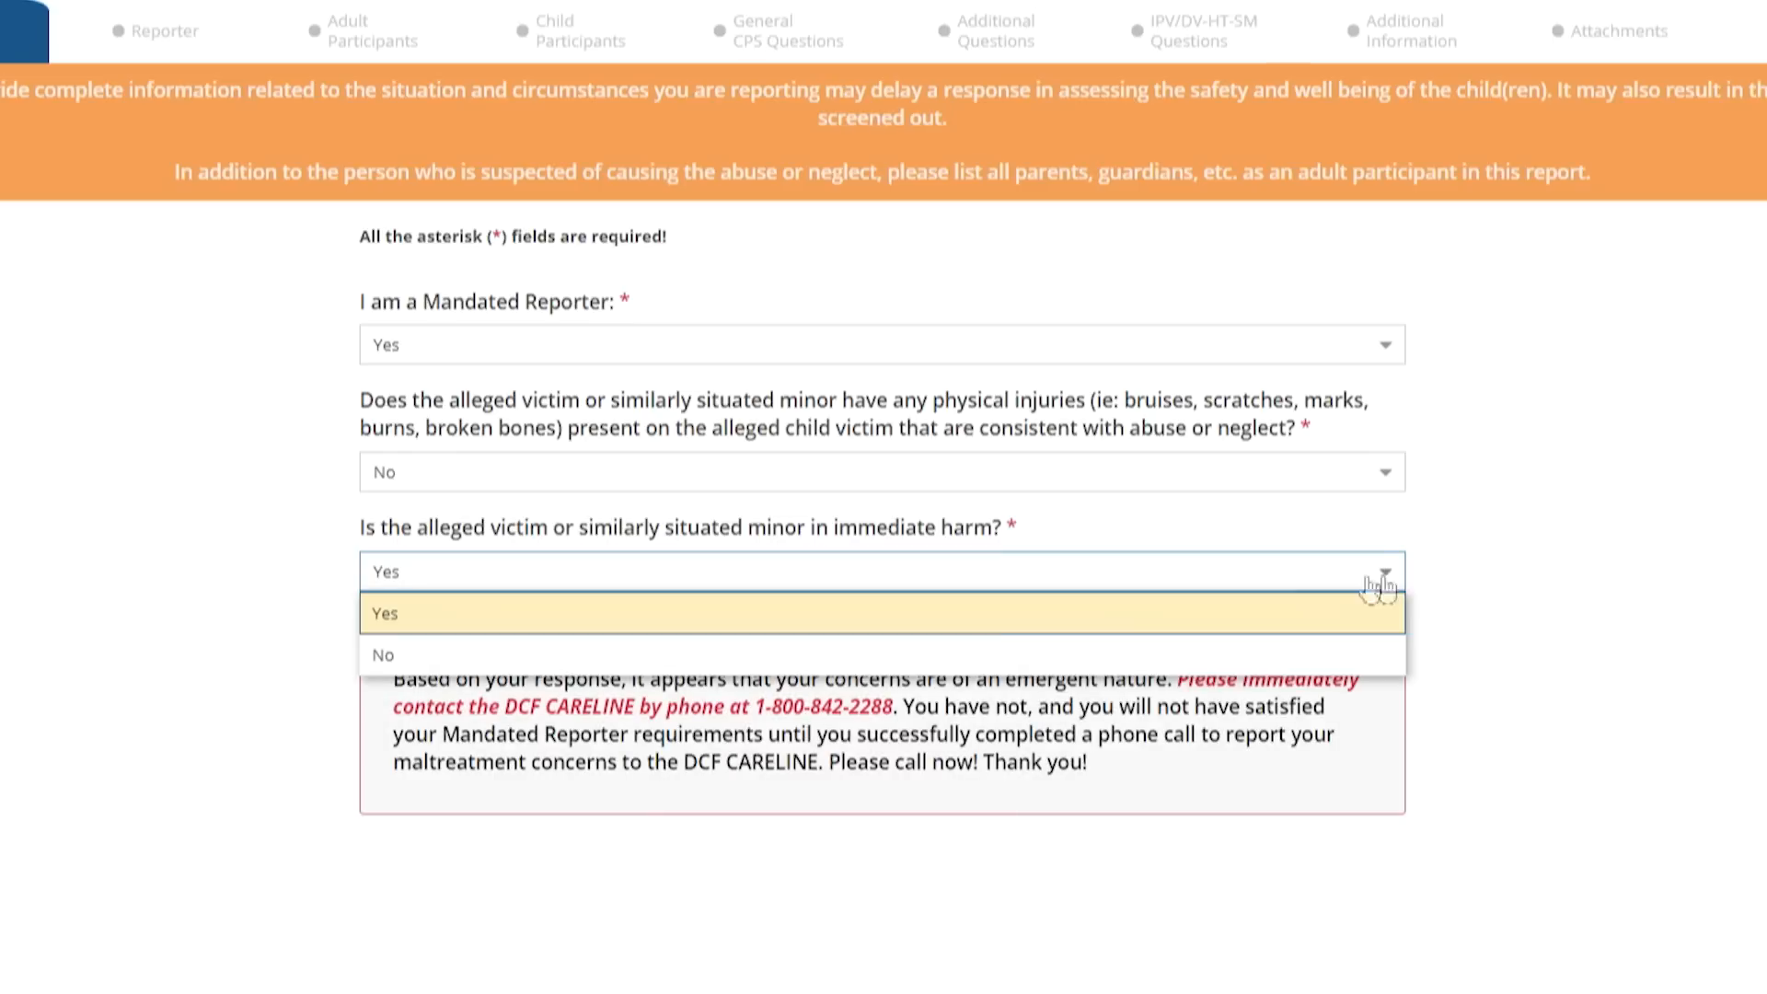
left_click(824, 665)
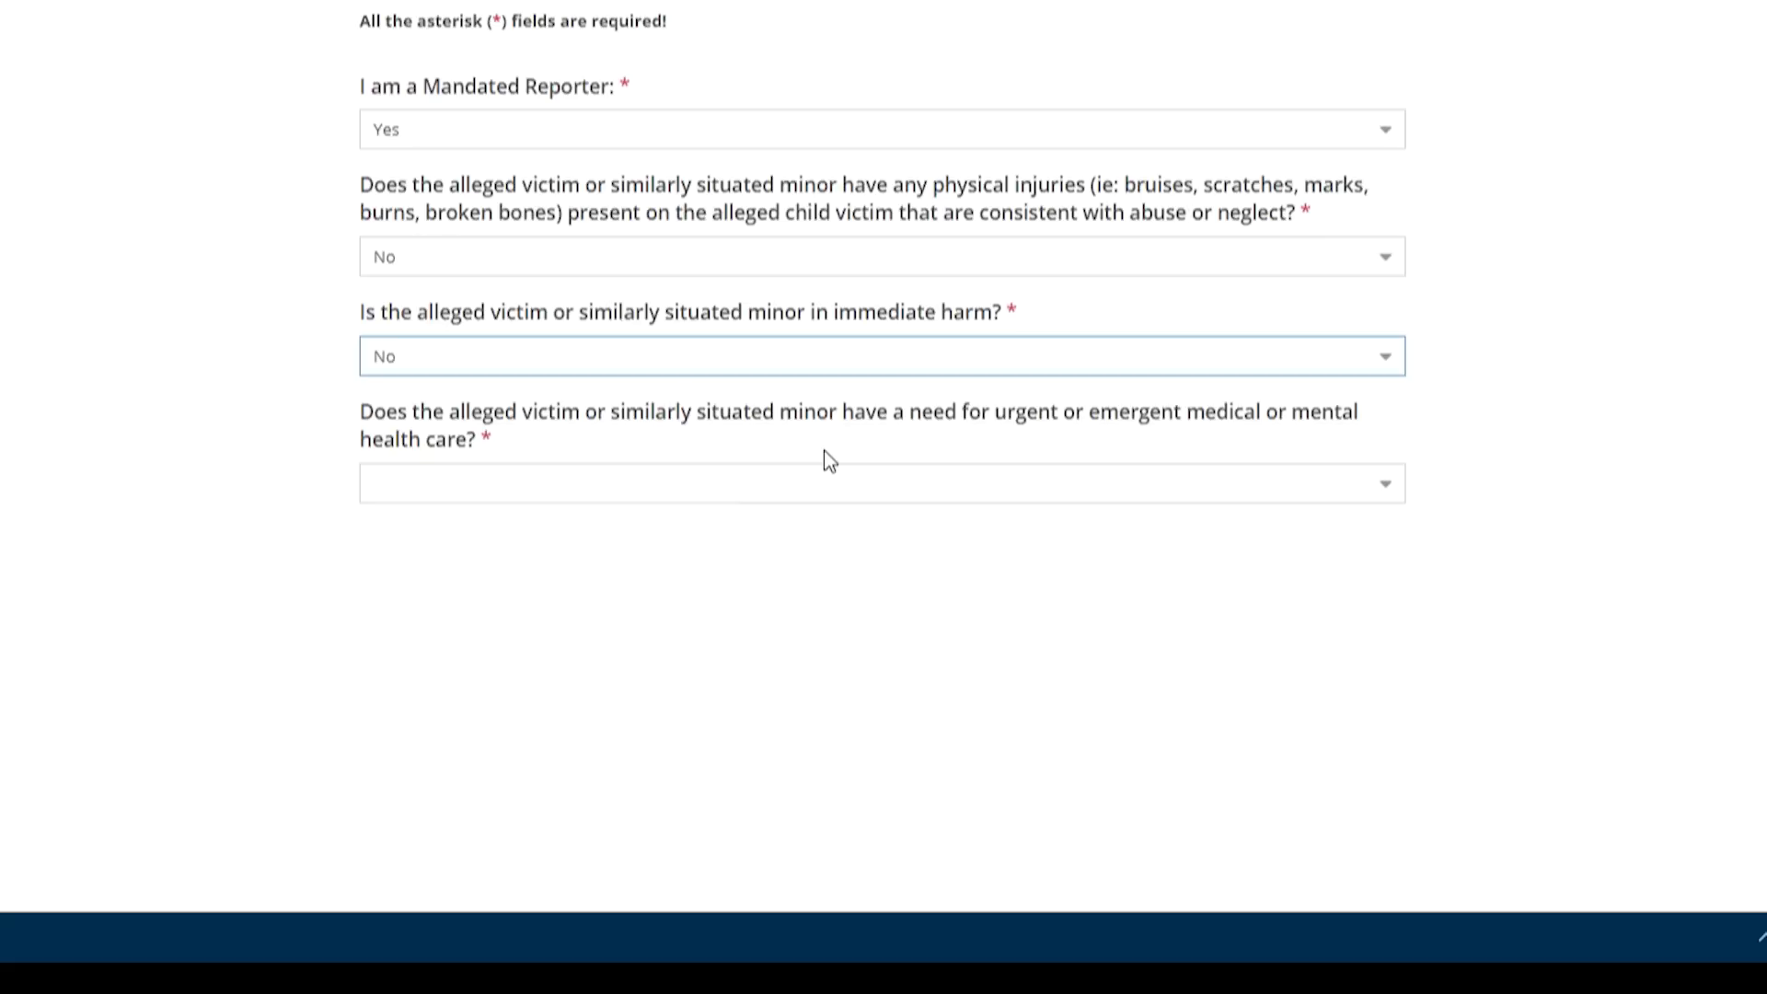
Answer No to urgent medical care and to fear of returning home
left_click(1388, 495)
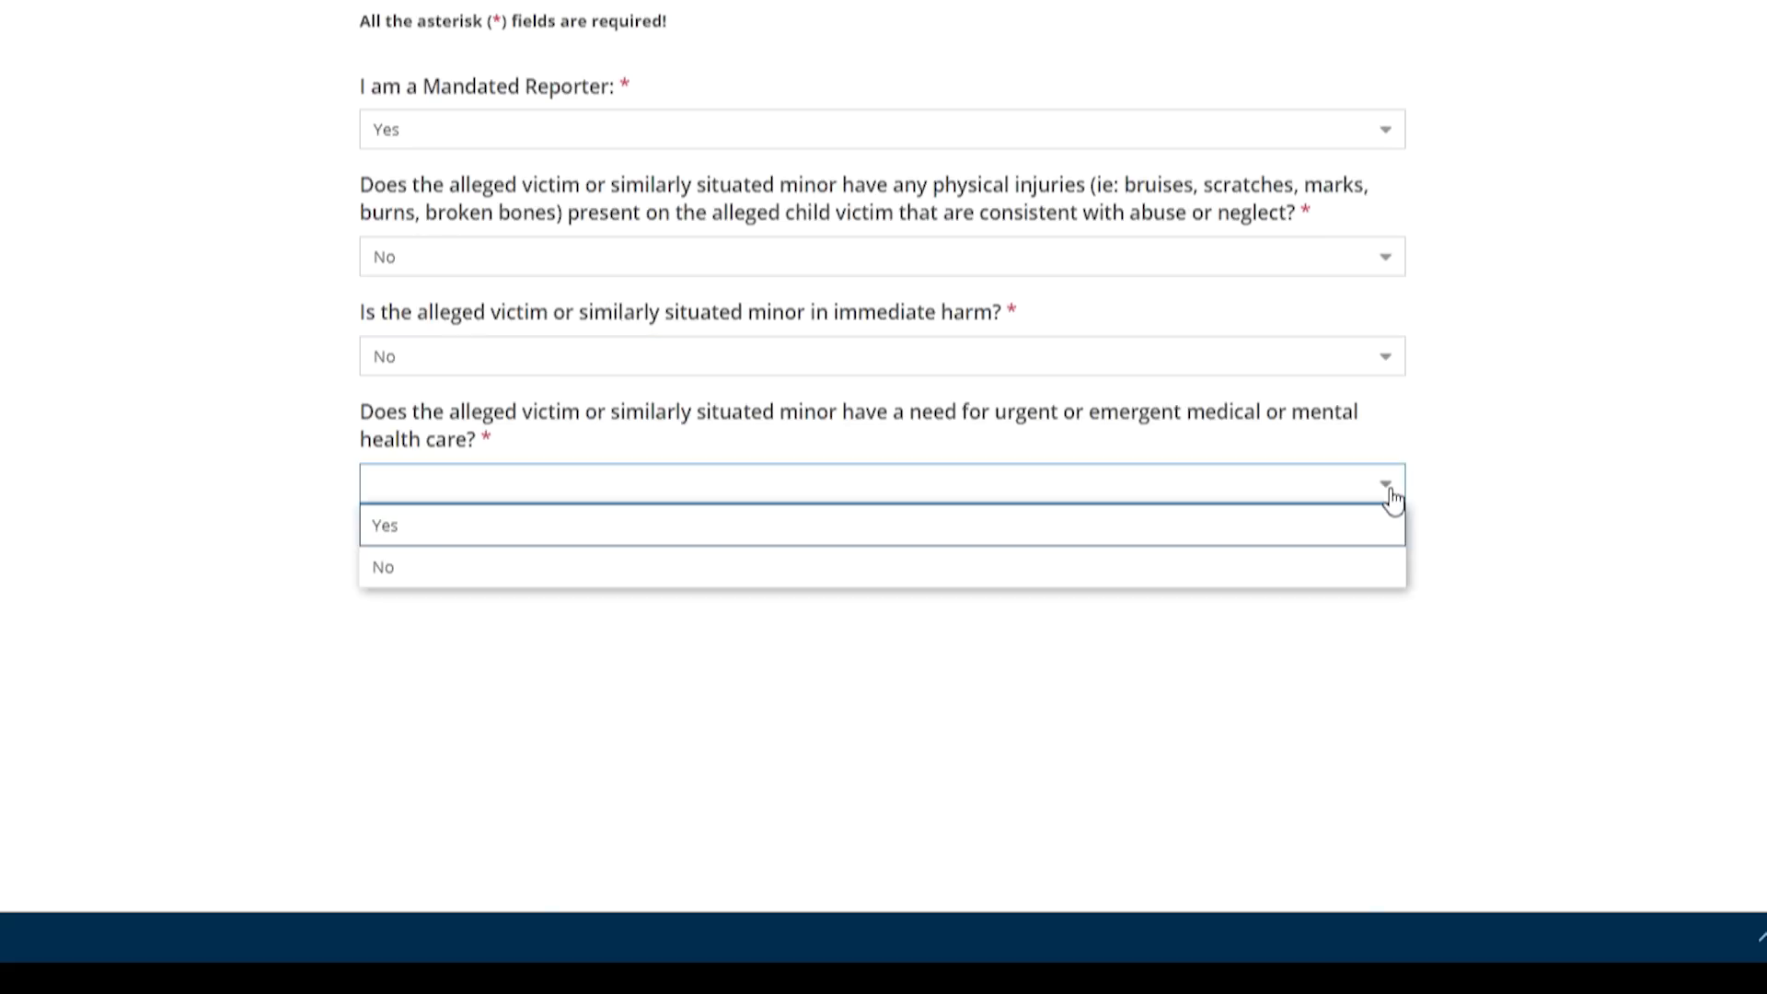
left_click(1246, 521)
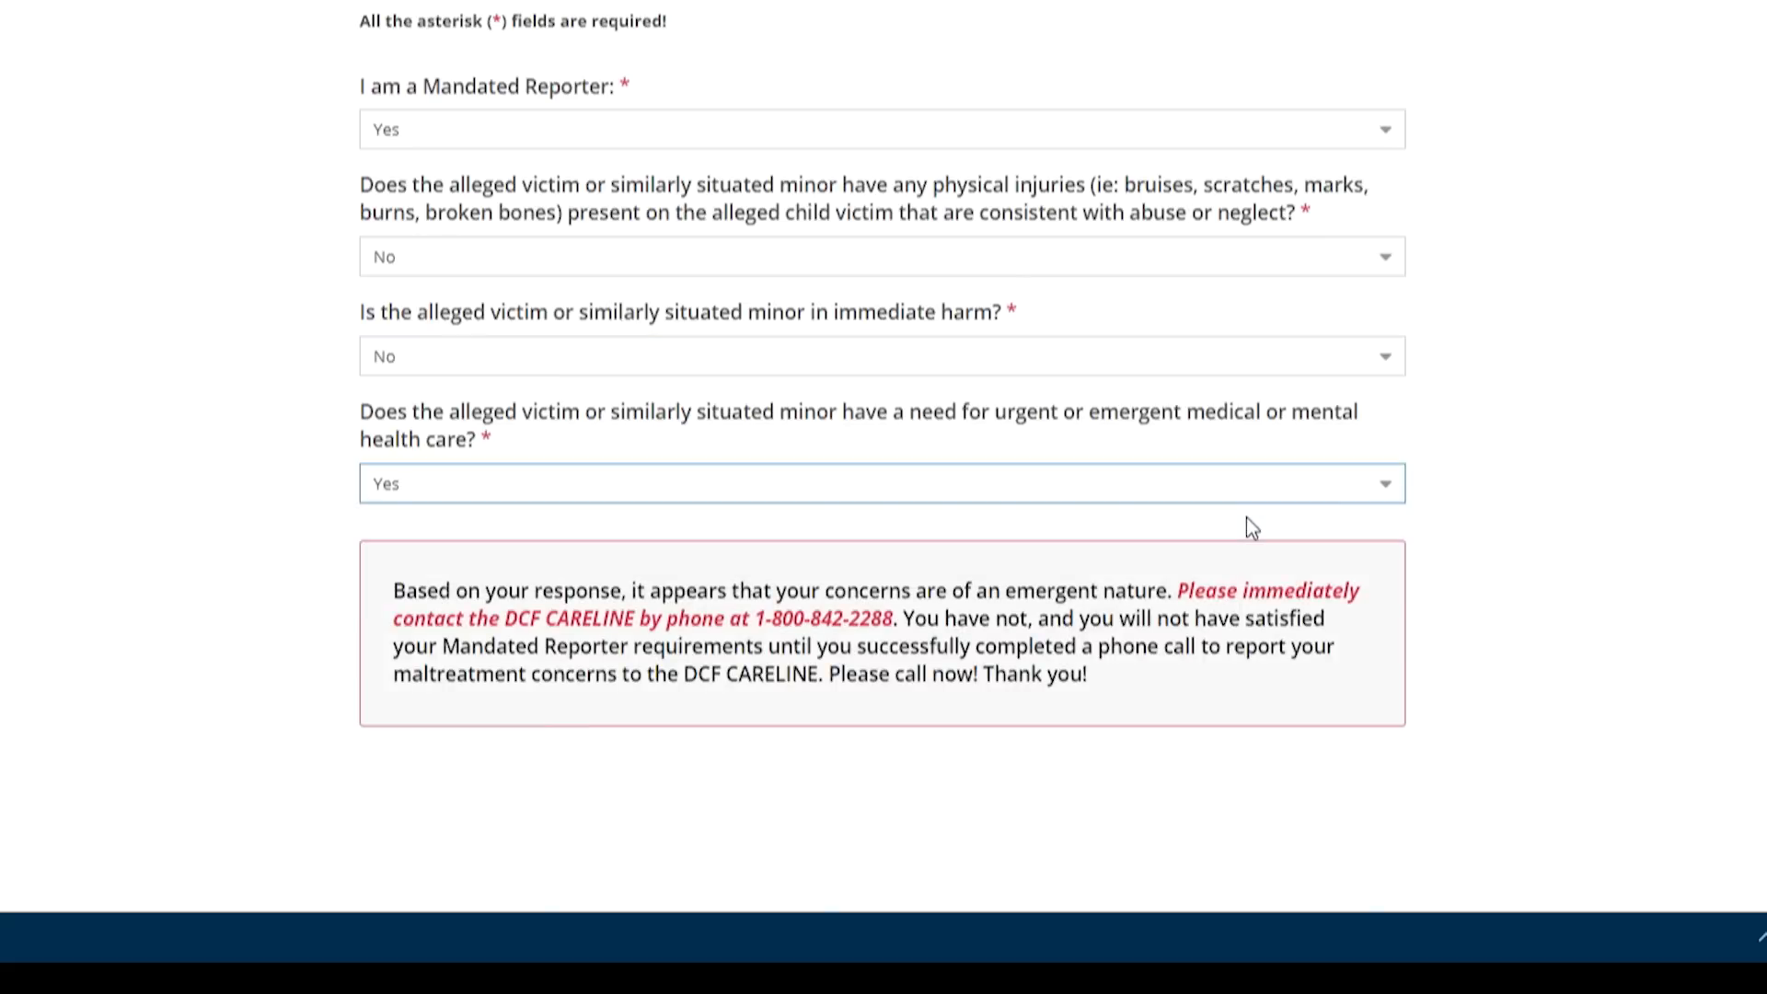
left_click(1403, 499)
left_click(1147, 566)
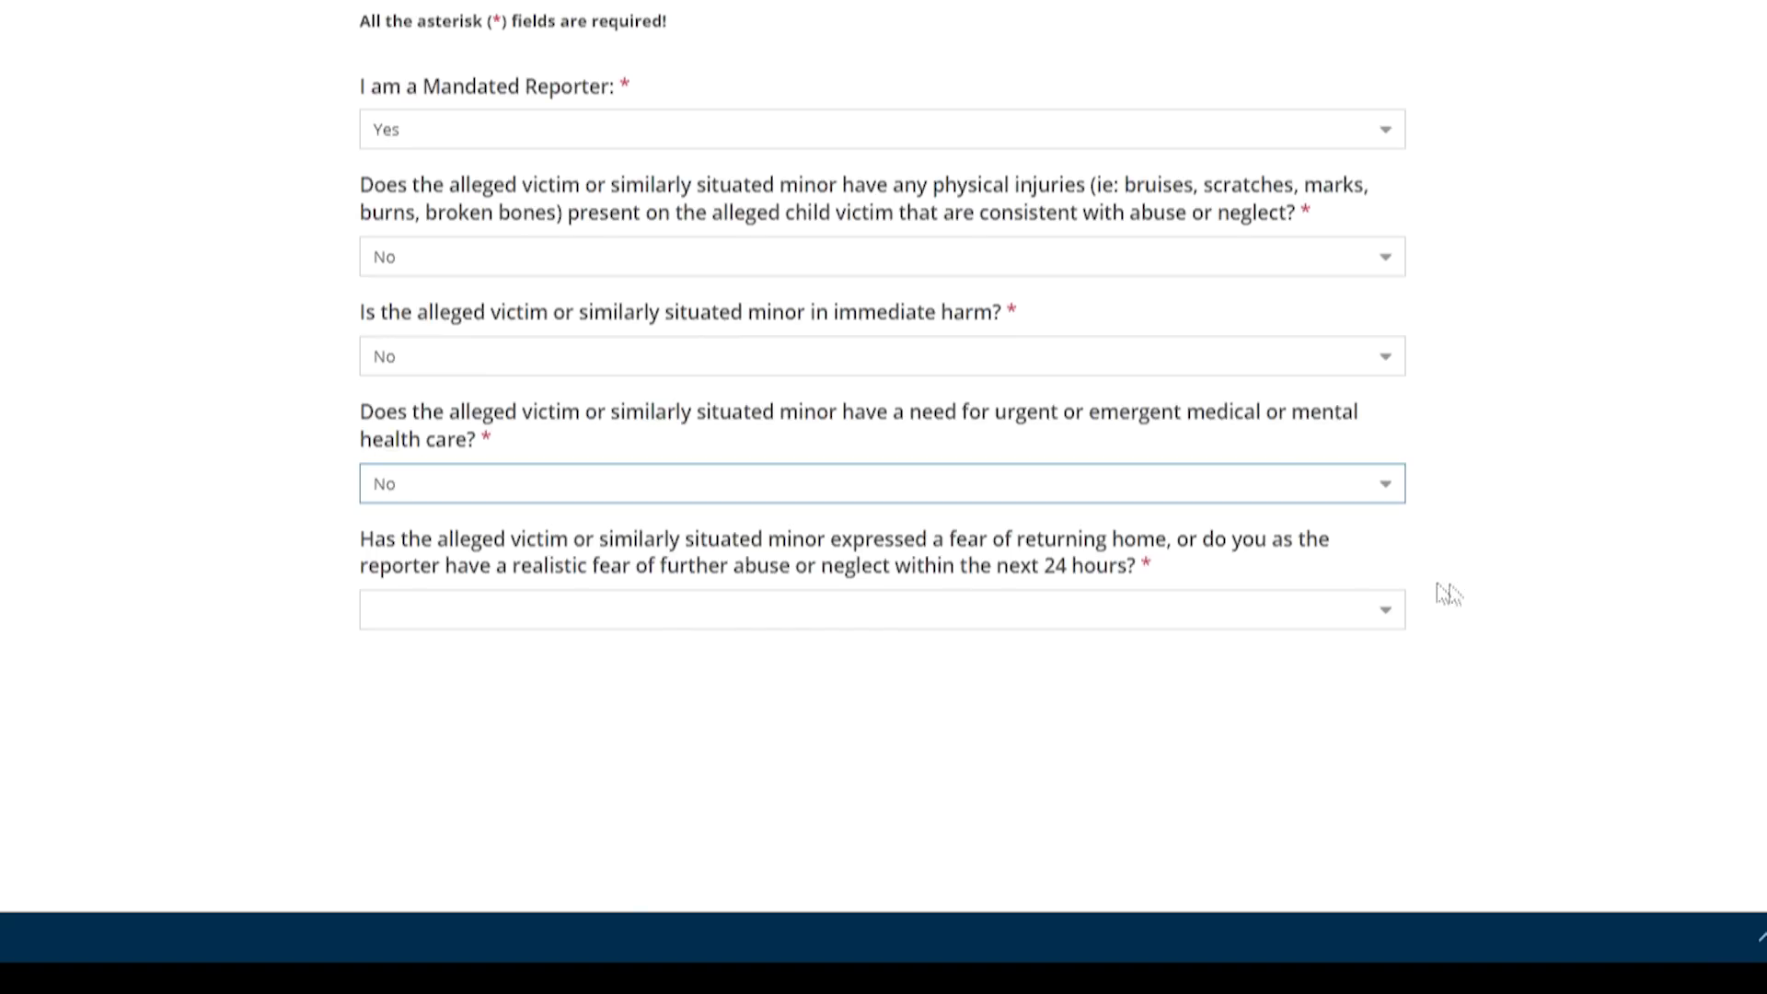
left_click(1394, 628)
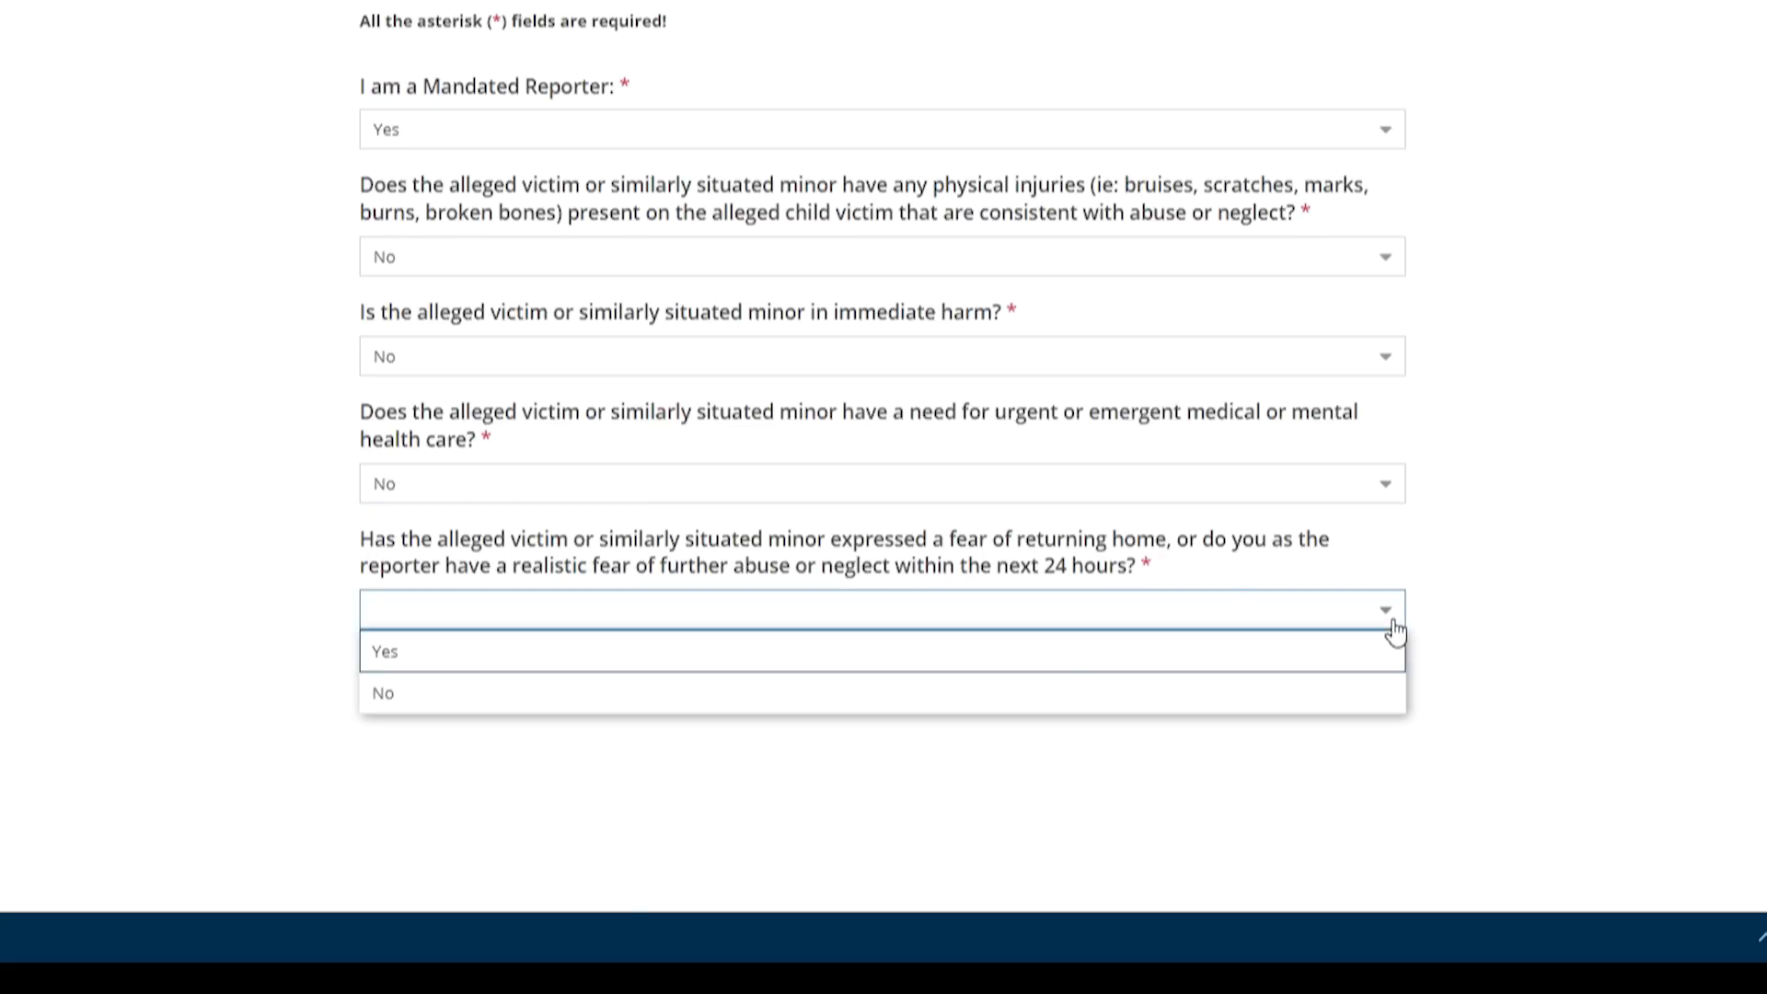
left_click(1056, 651)
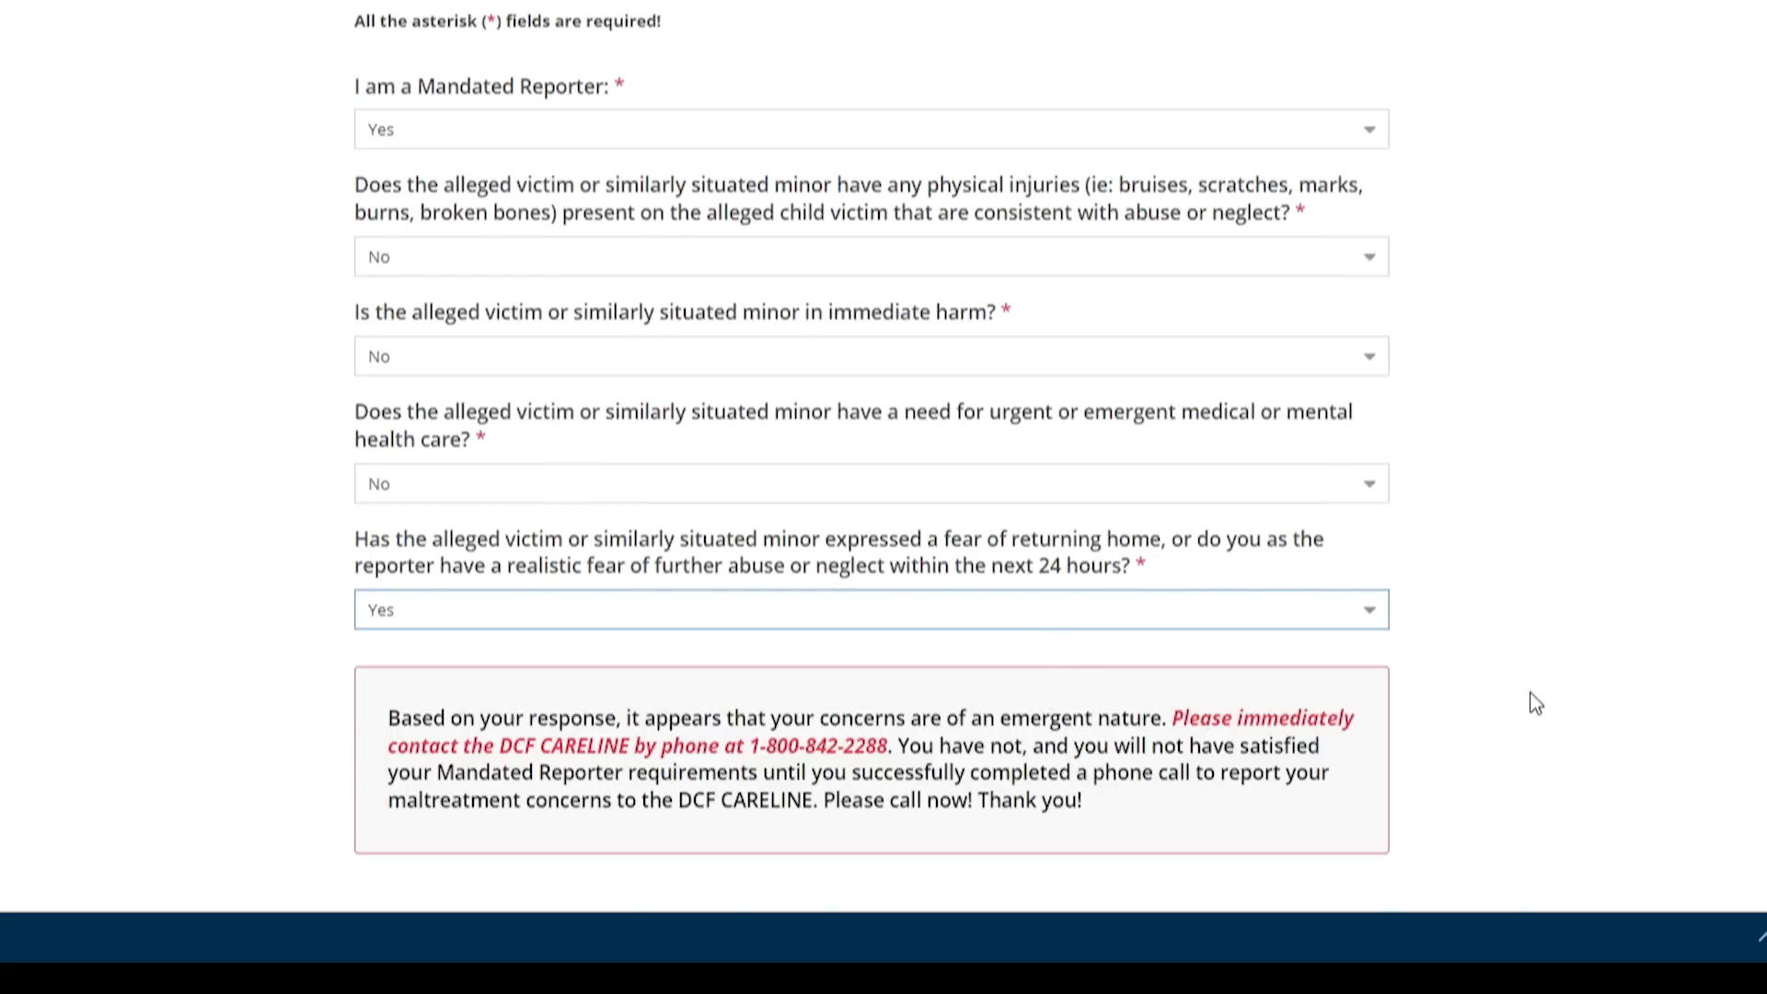
left_click(1370, 618)
left_click(1167, 693)
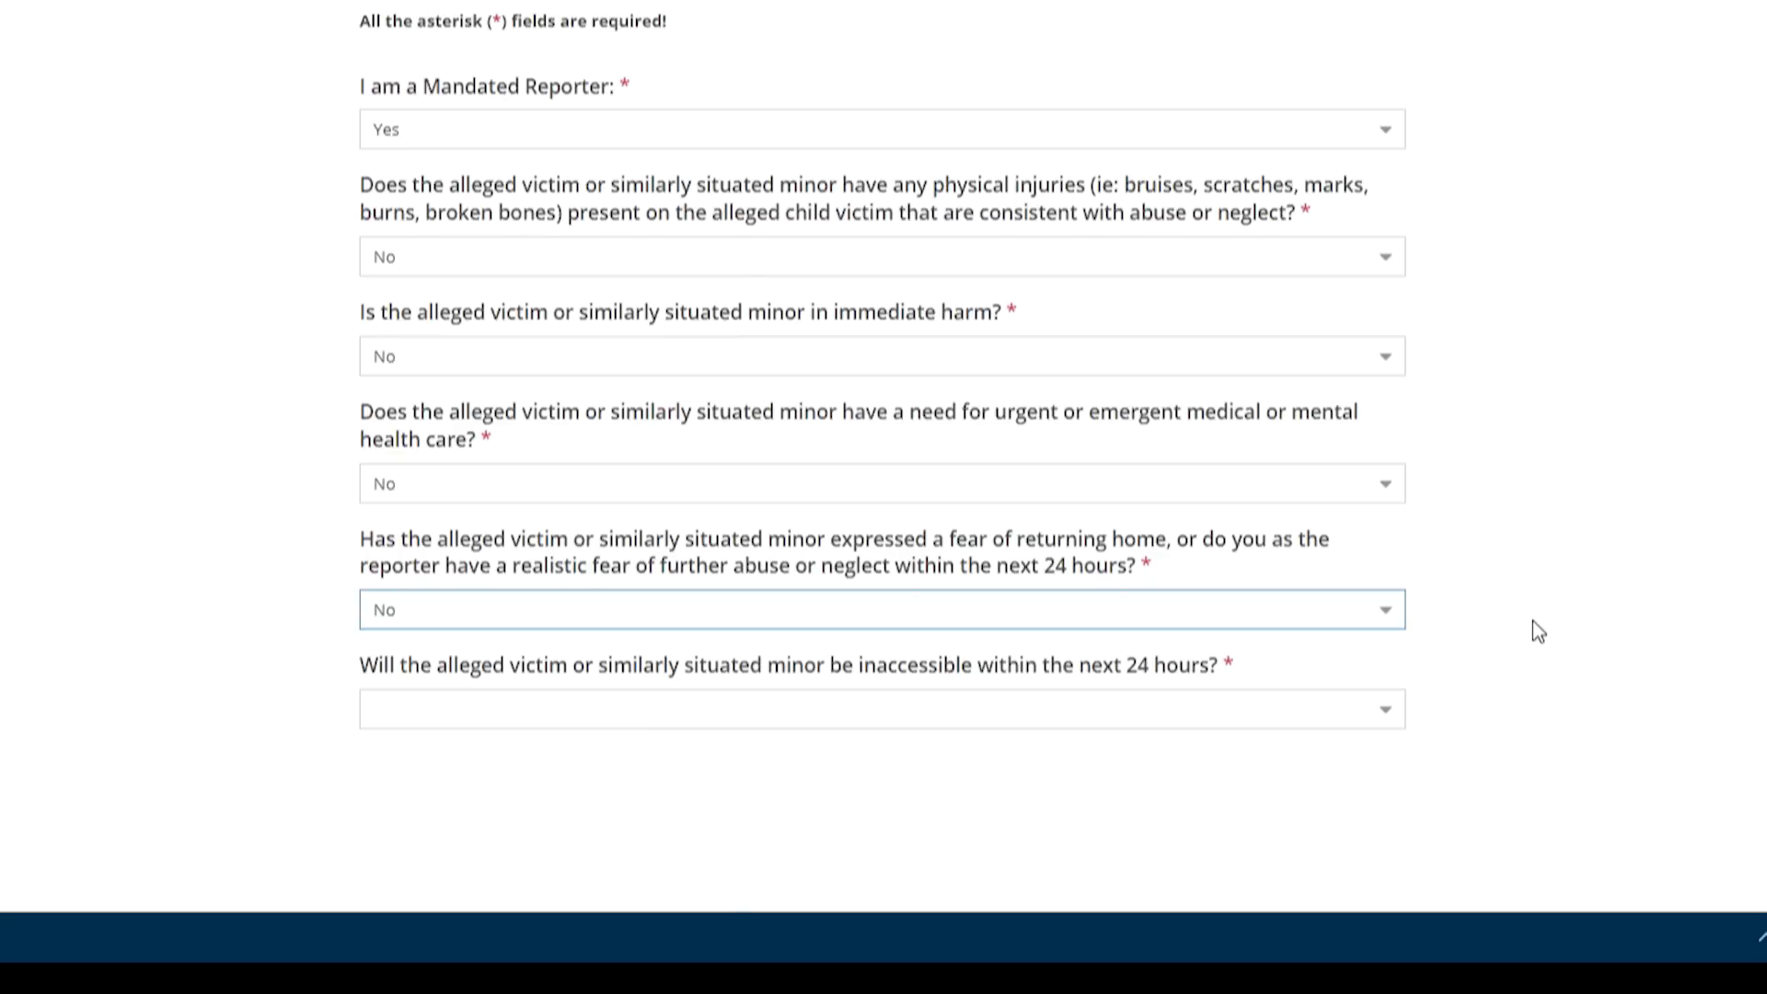
Answer No to the minor being inaccessible within 24 hours
left_click(1383, 722)
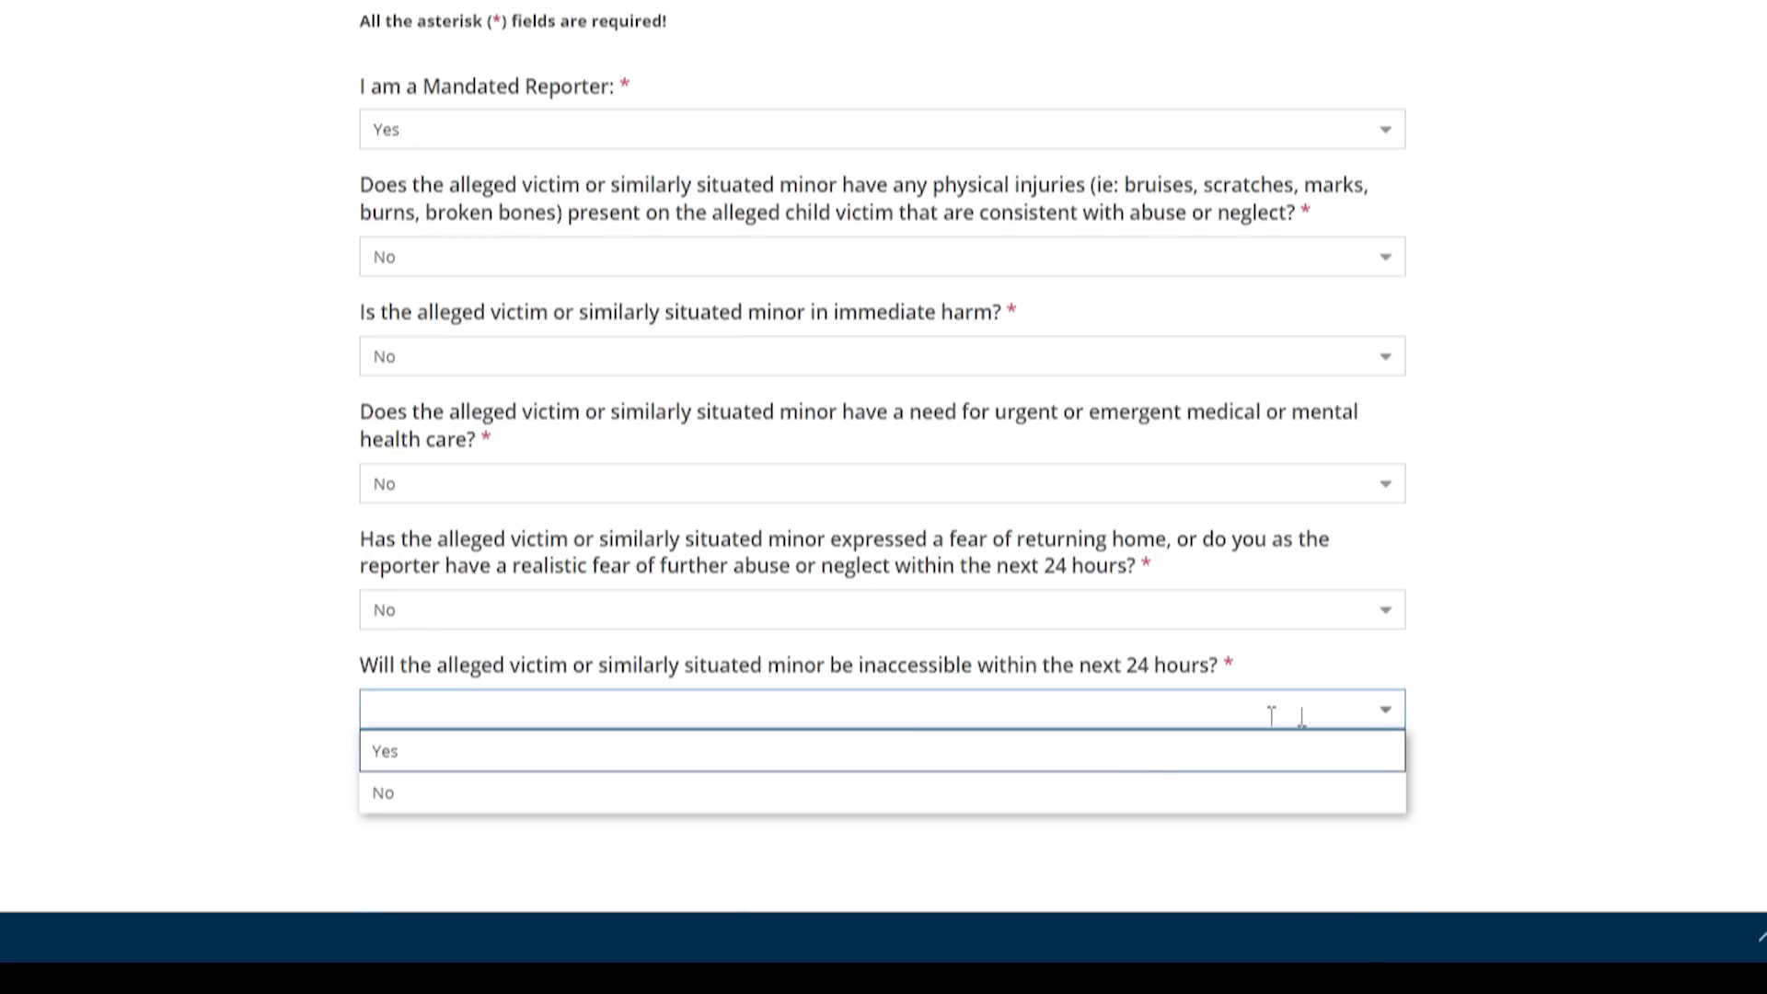
left_click(1112, 756)
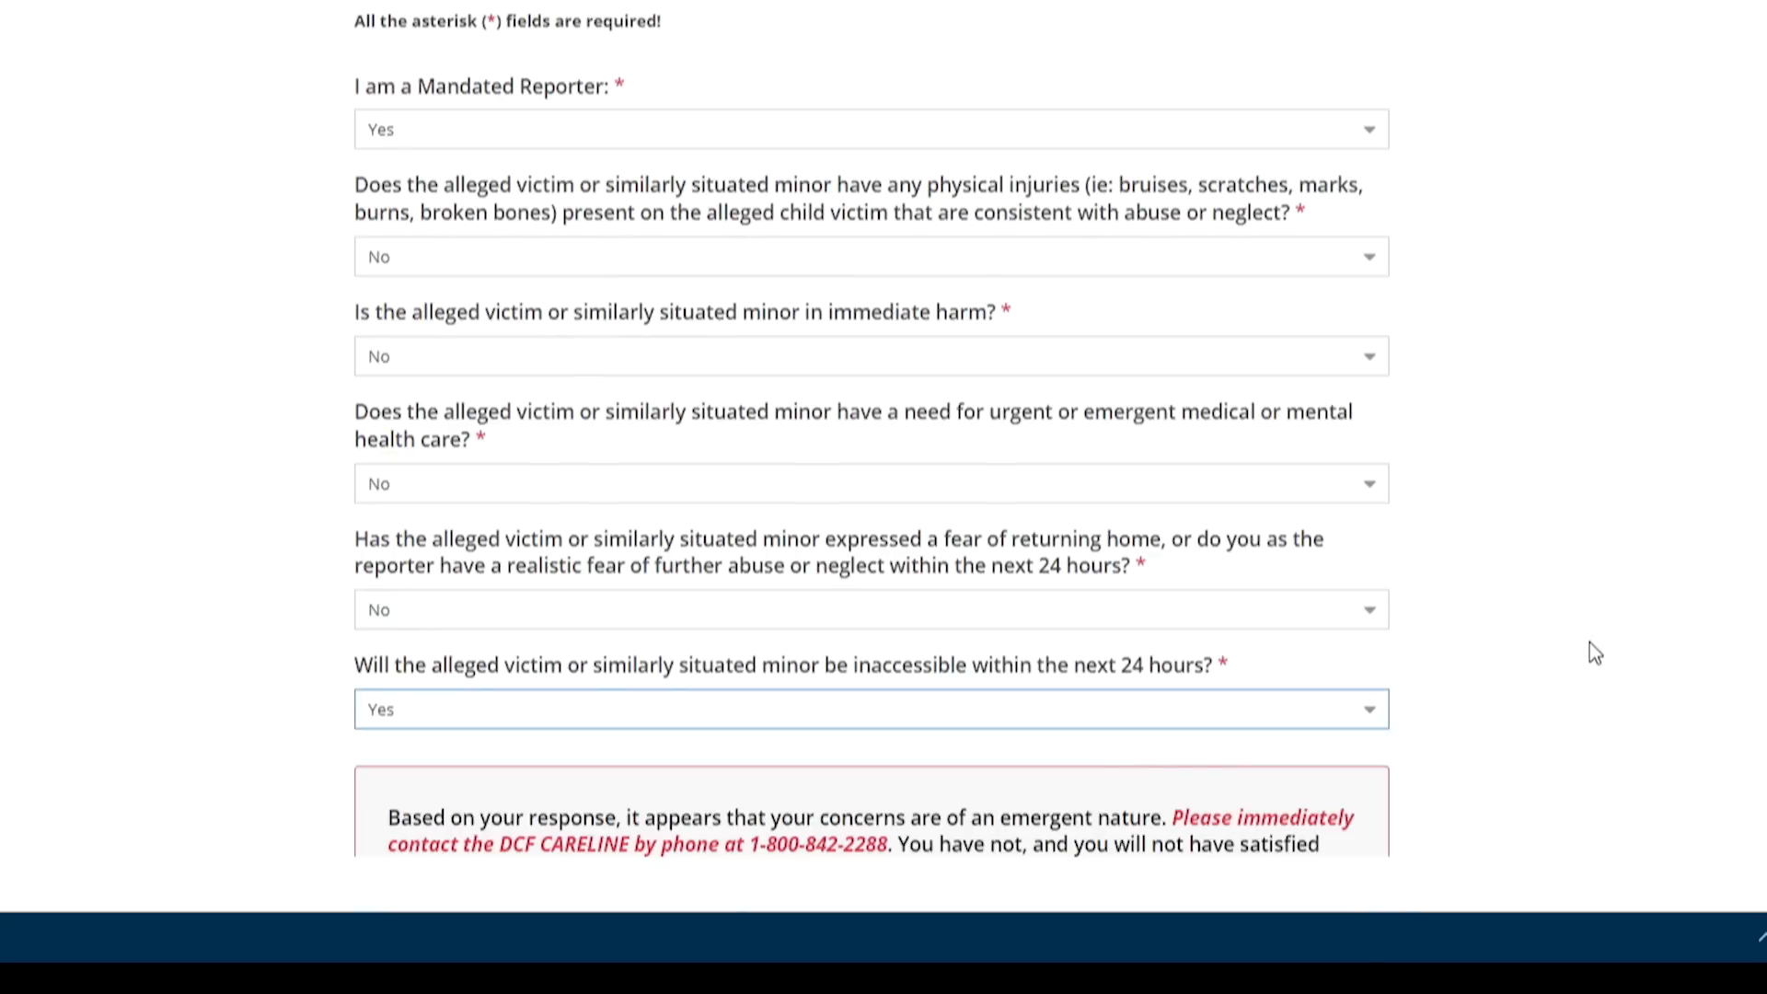
scroll(1595, 654, "down", 2)
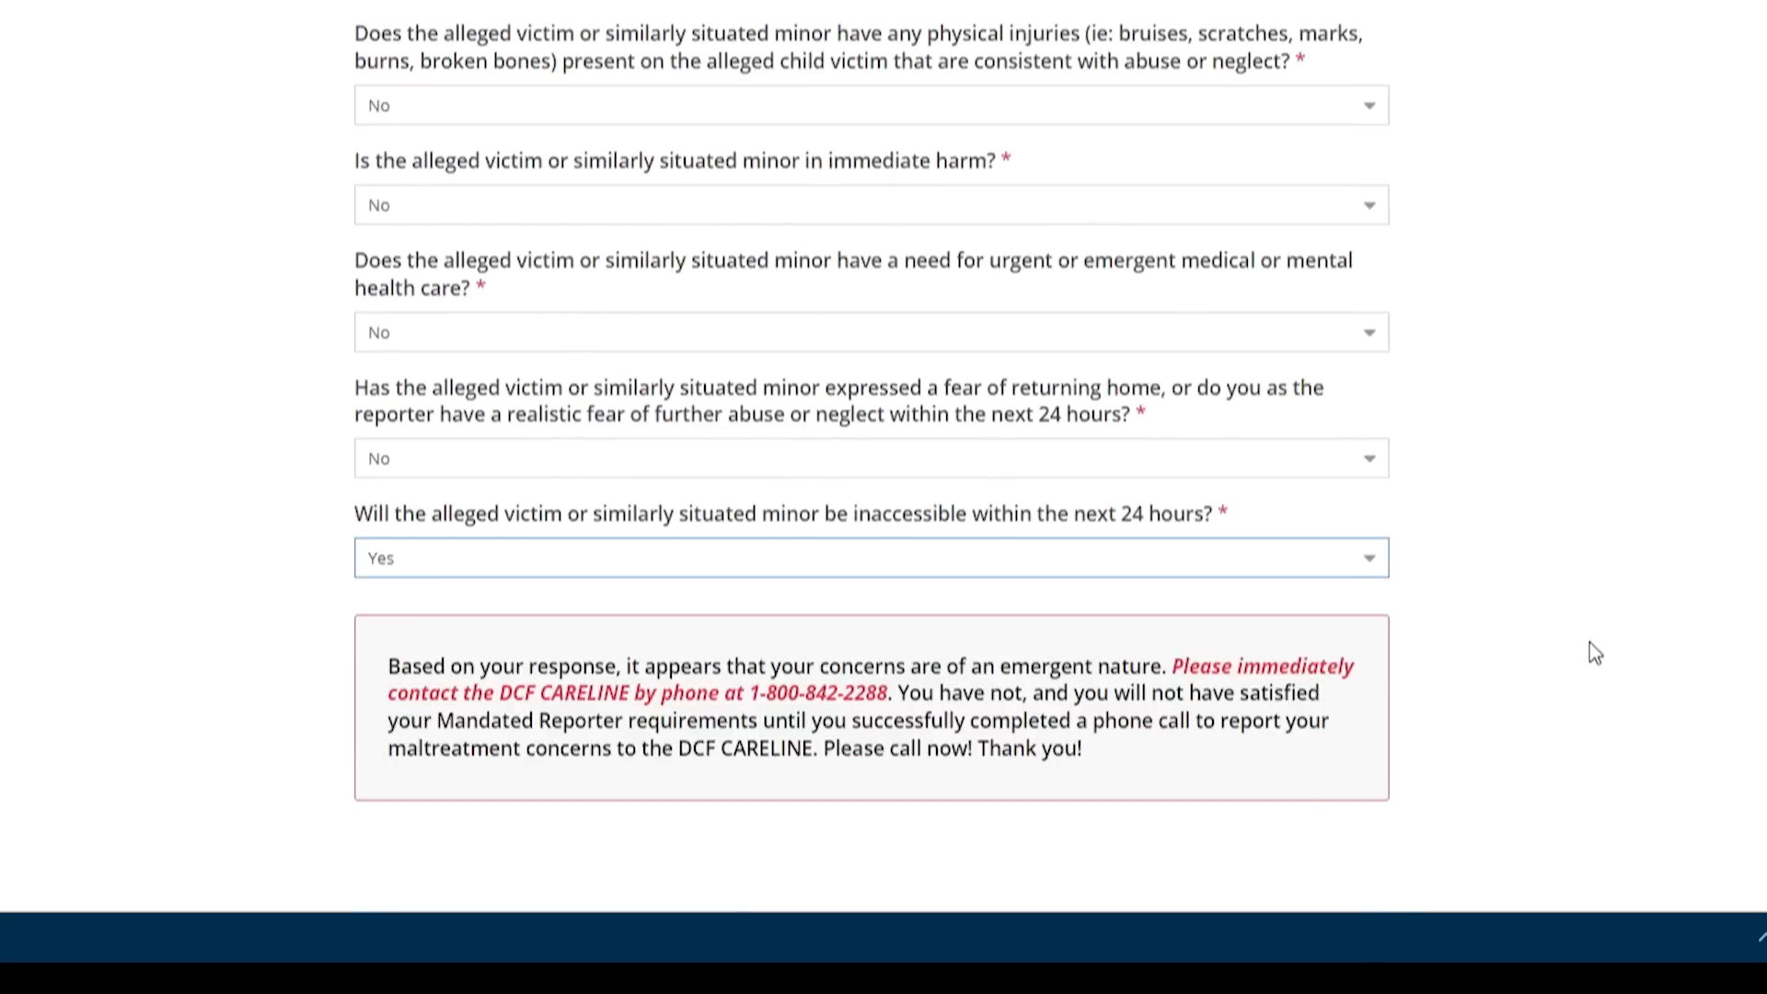
left_click(1378, 566)
left_click(1183, 639)
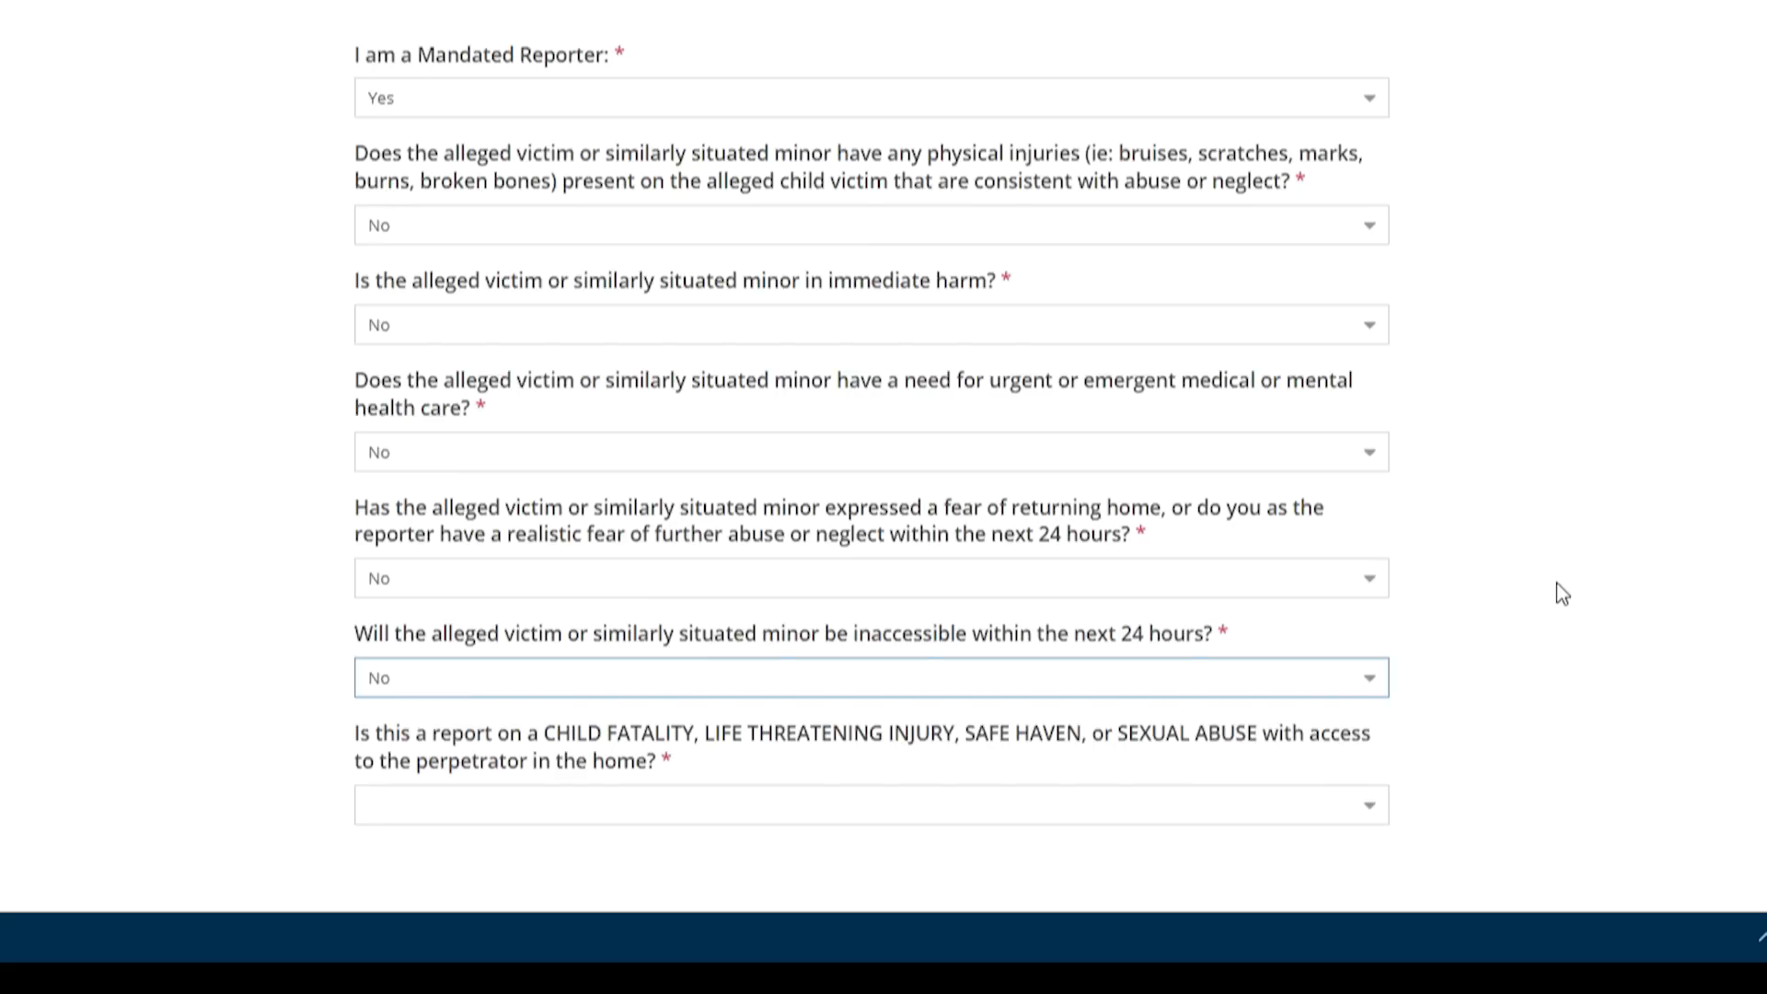
Answer No to the child fatality or sexual abuse question
left_click(1369, 806)
left_click(1072, 727)
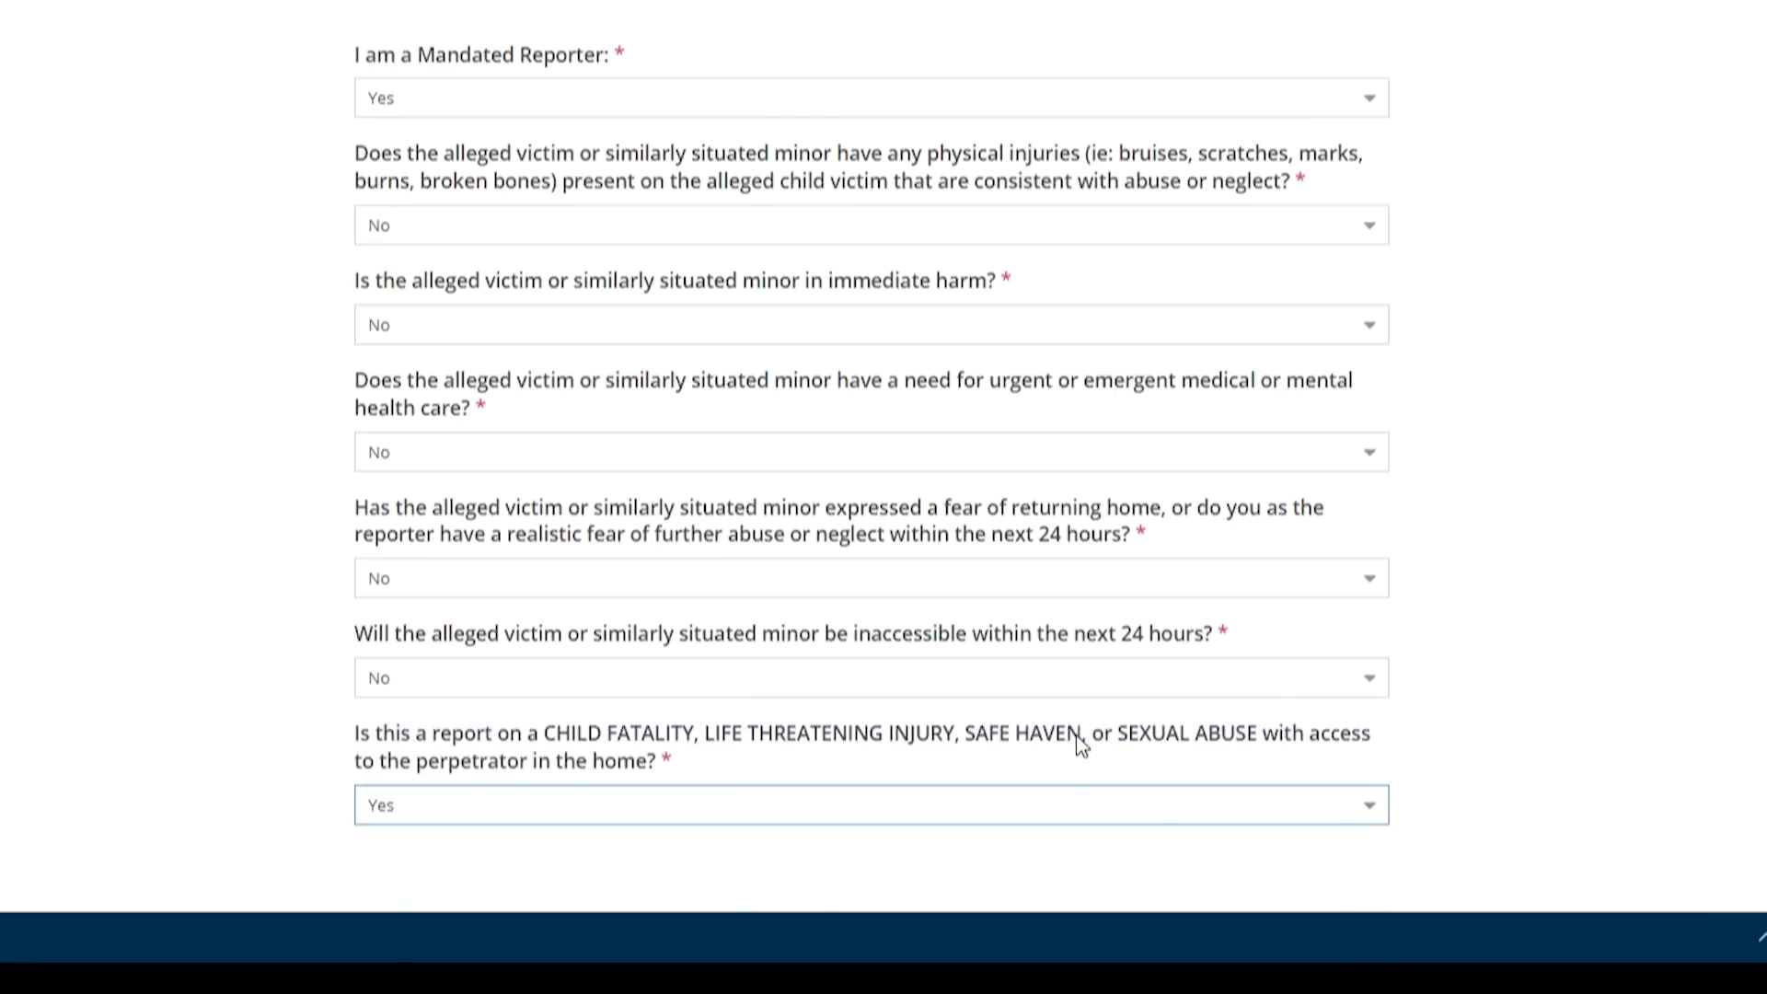
scroll(1544, 616, "down", 3)
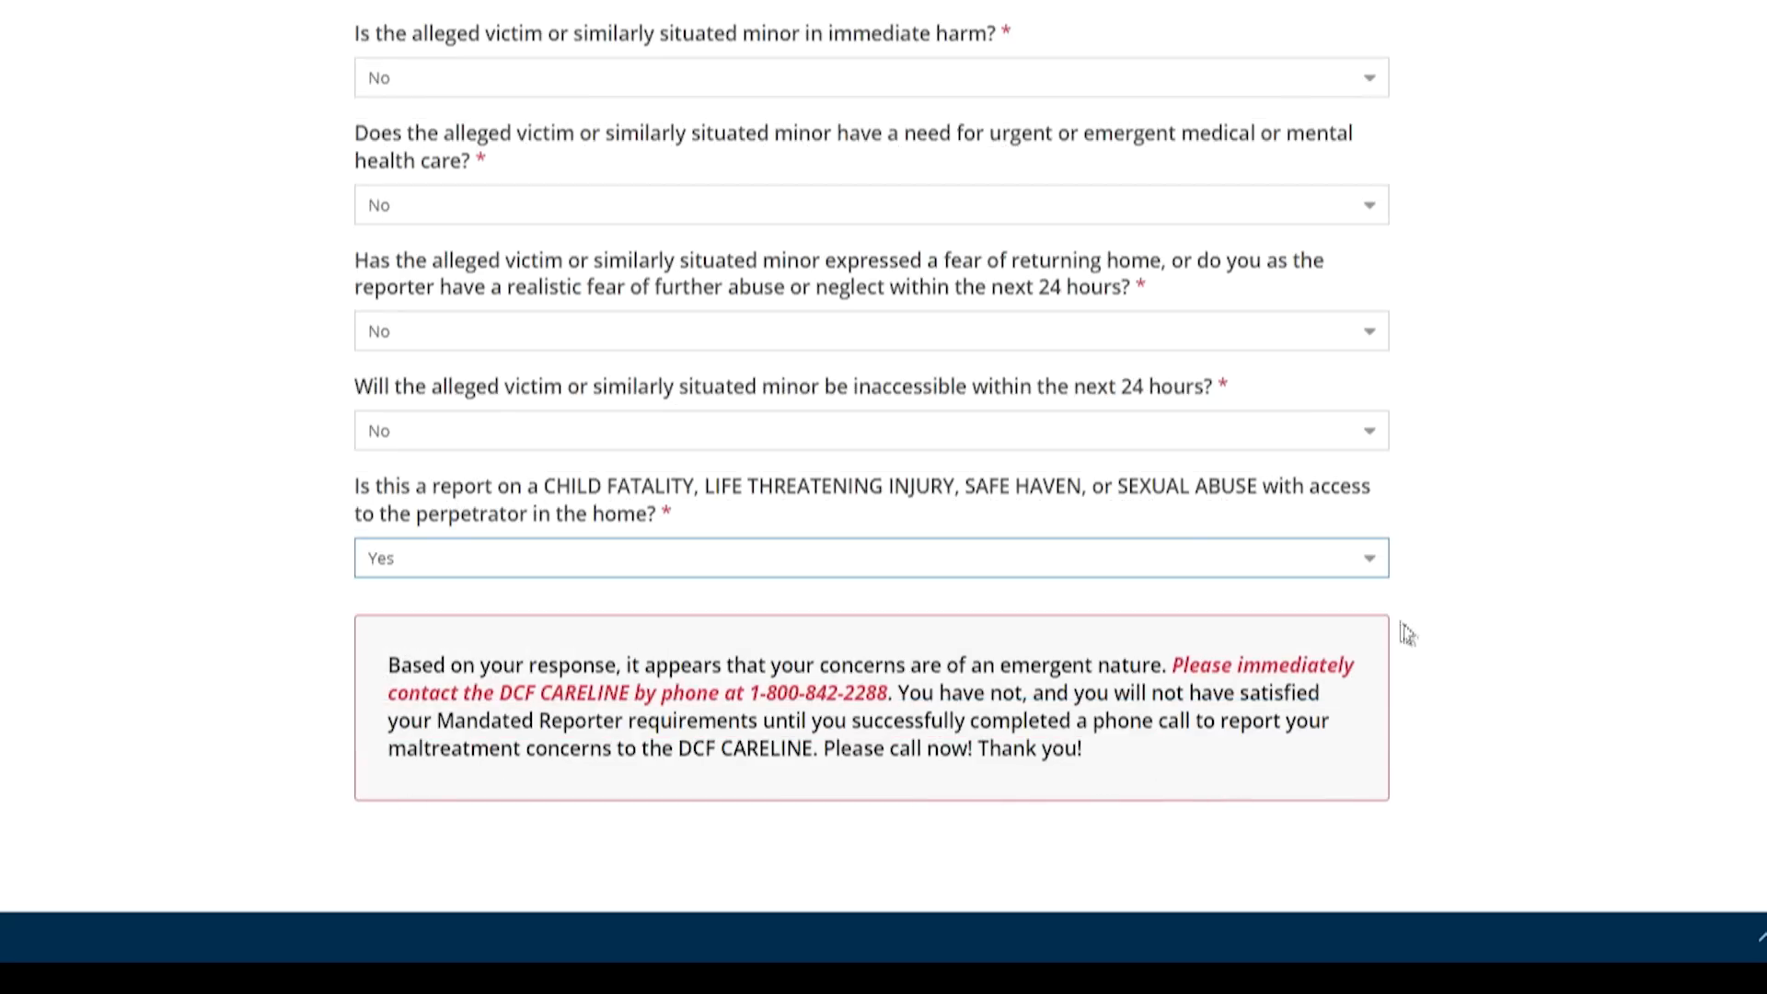
left_click(1368, 561)
left_click(1120, 642)
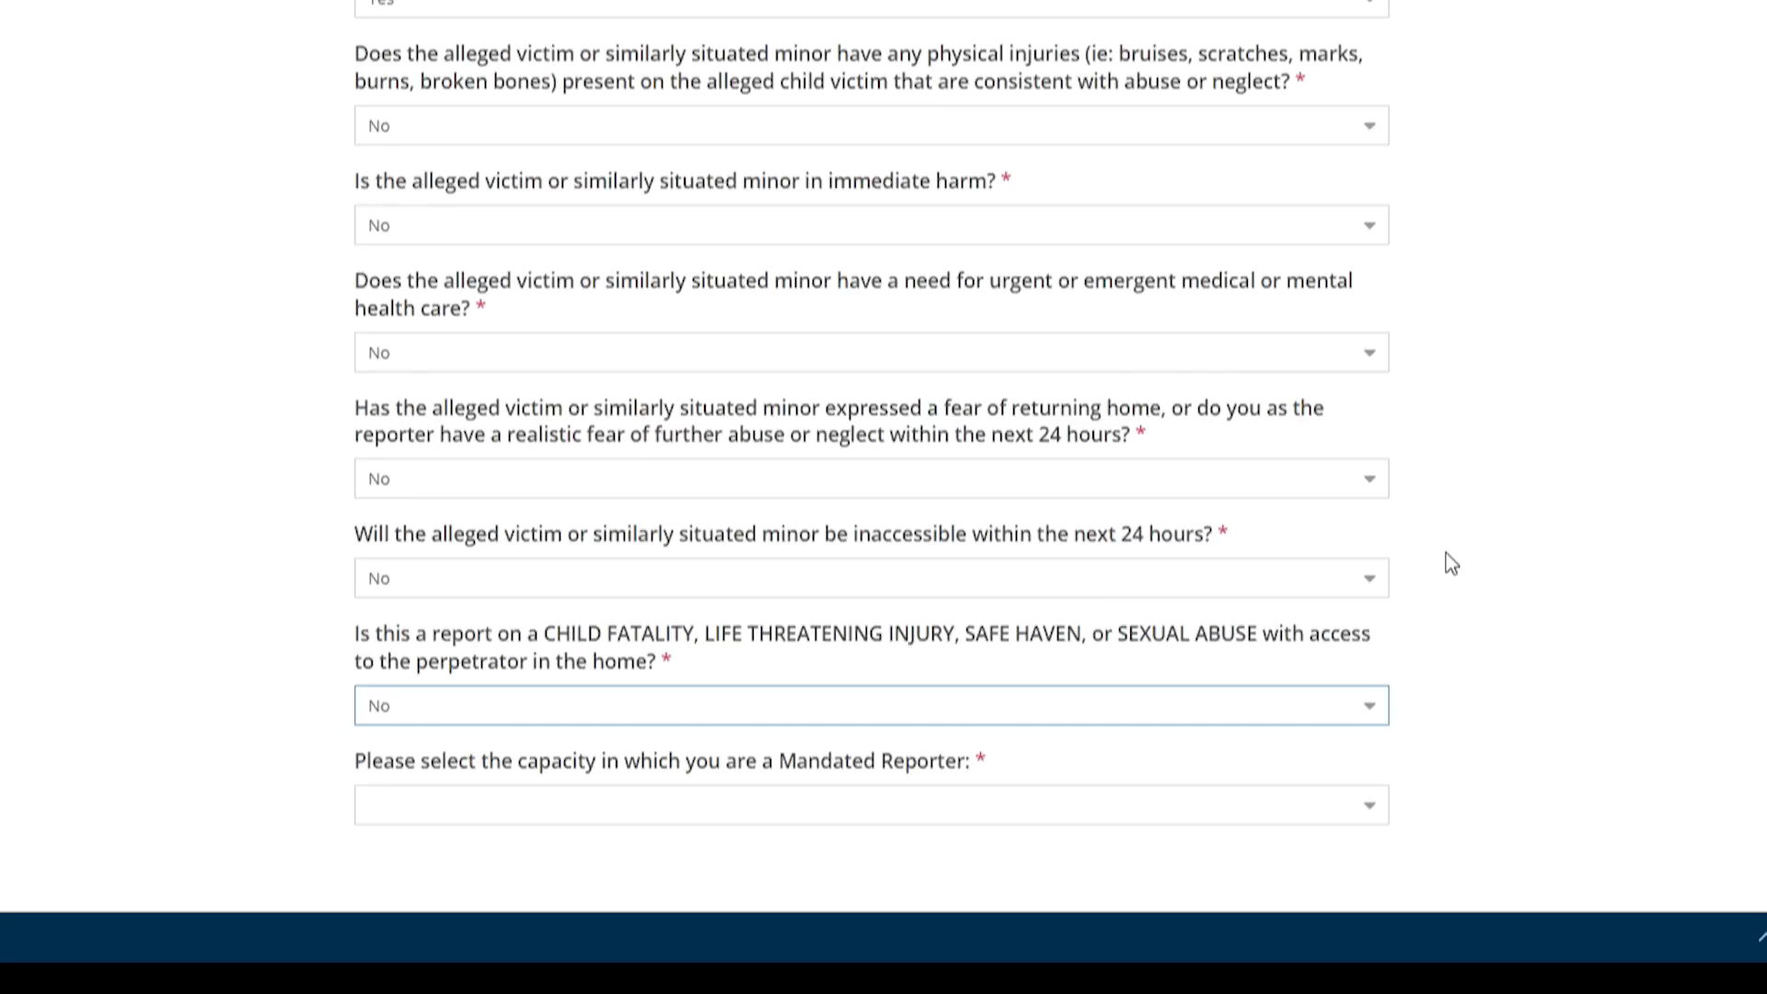
Select School as the mandated-reporter capacity
left_click(1530, 653)
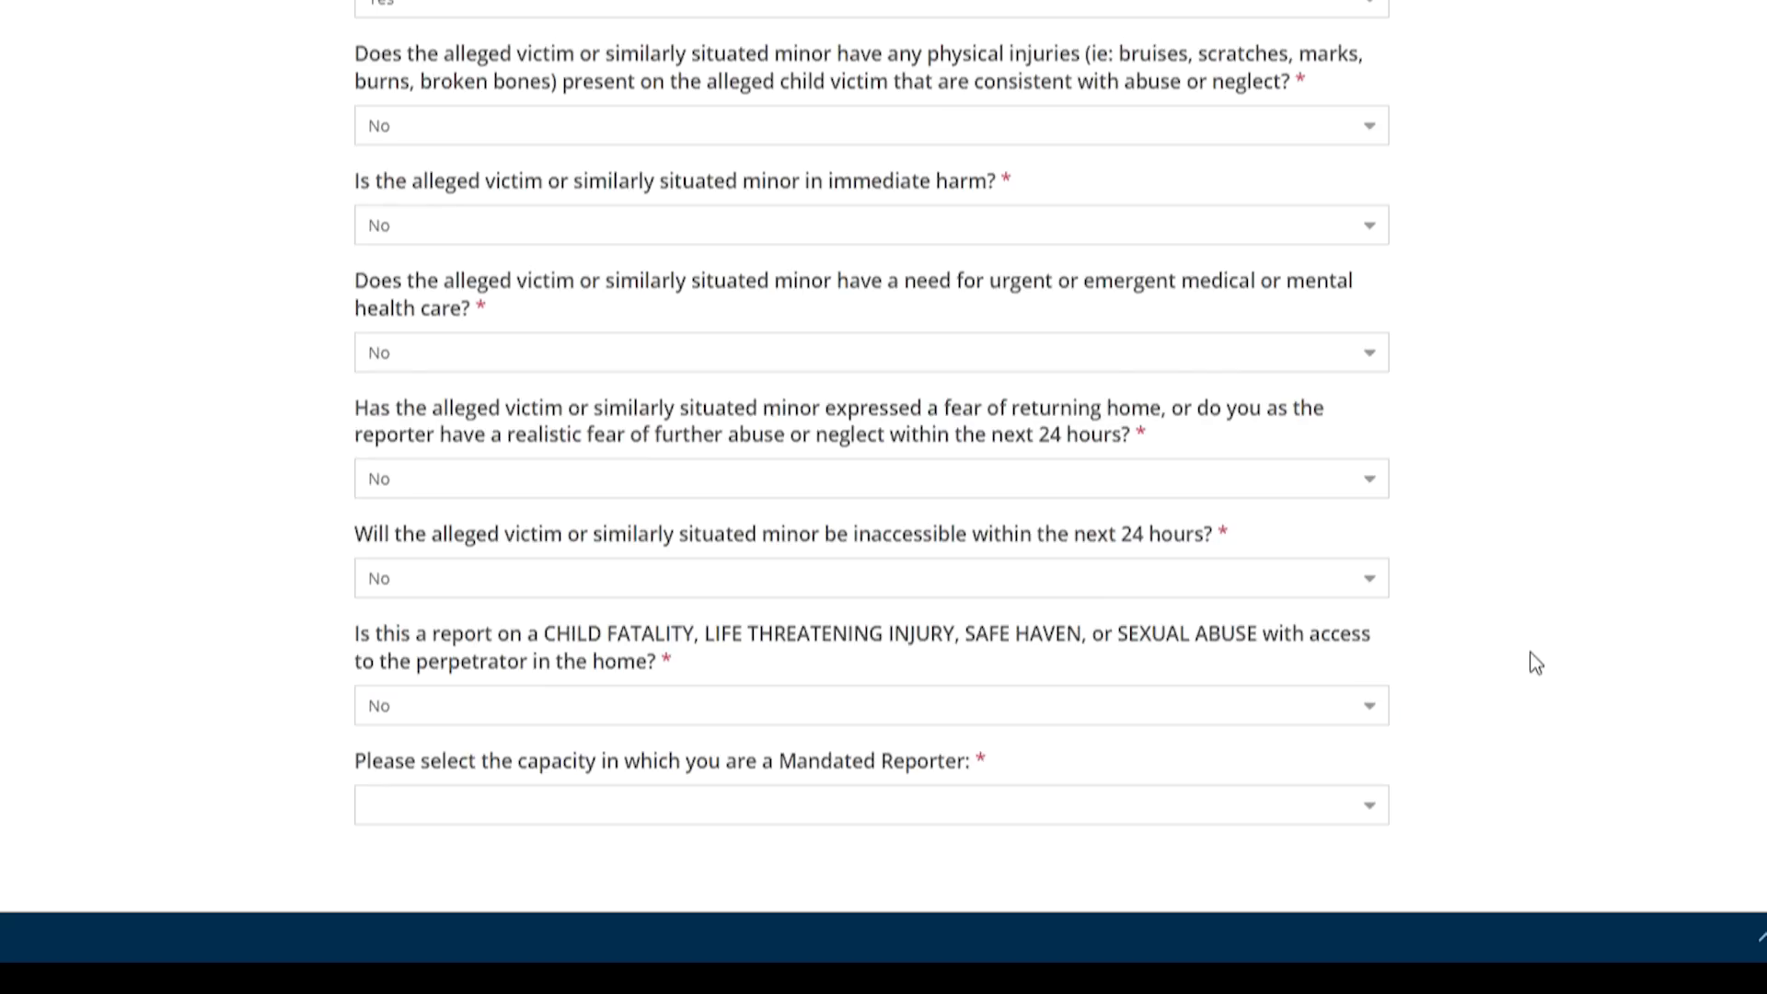
left_click(1375, 812)
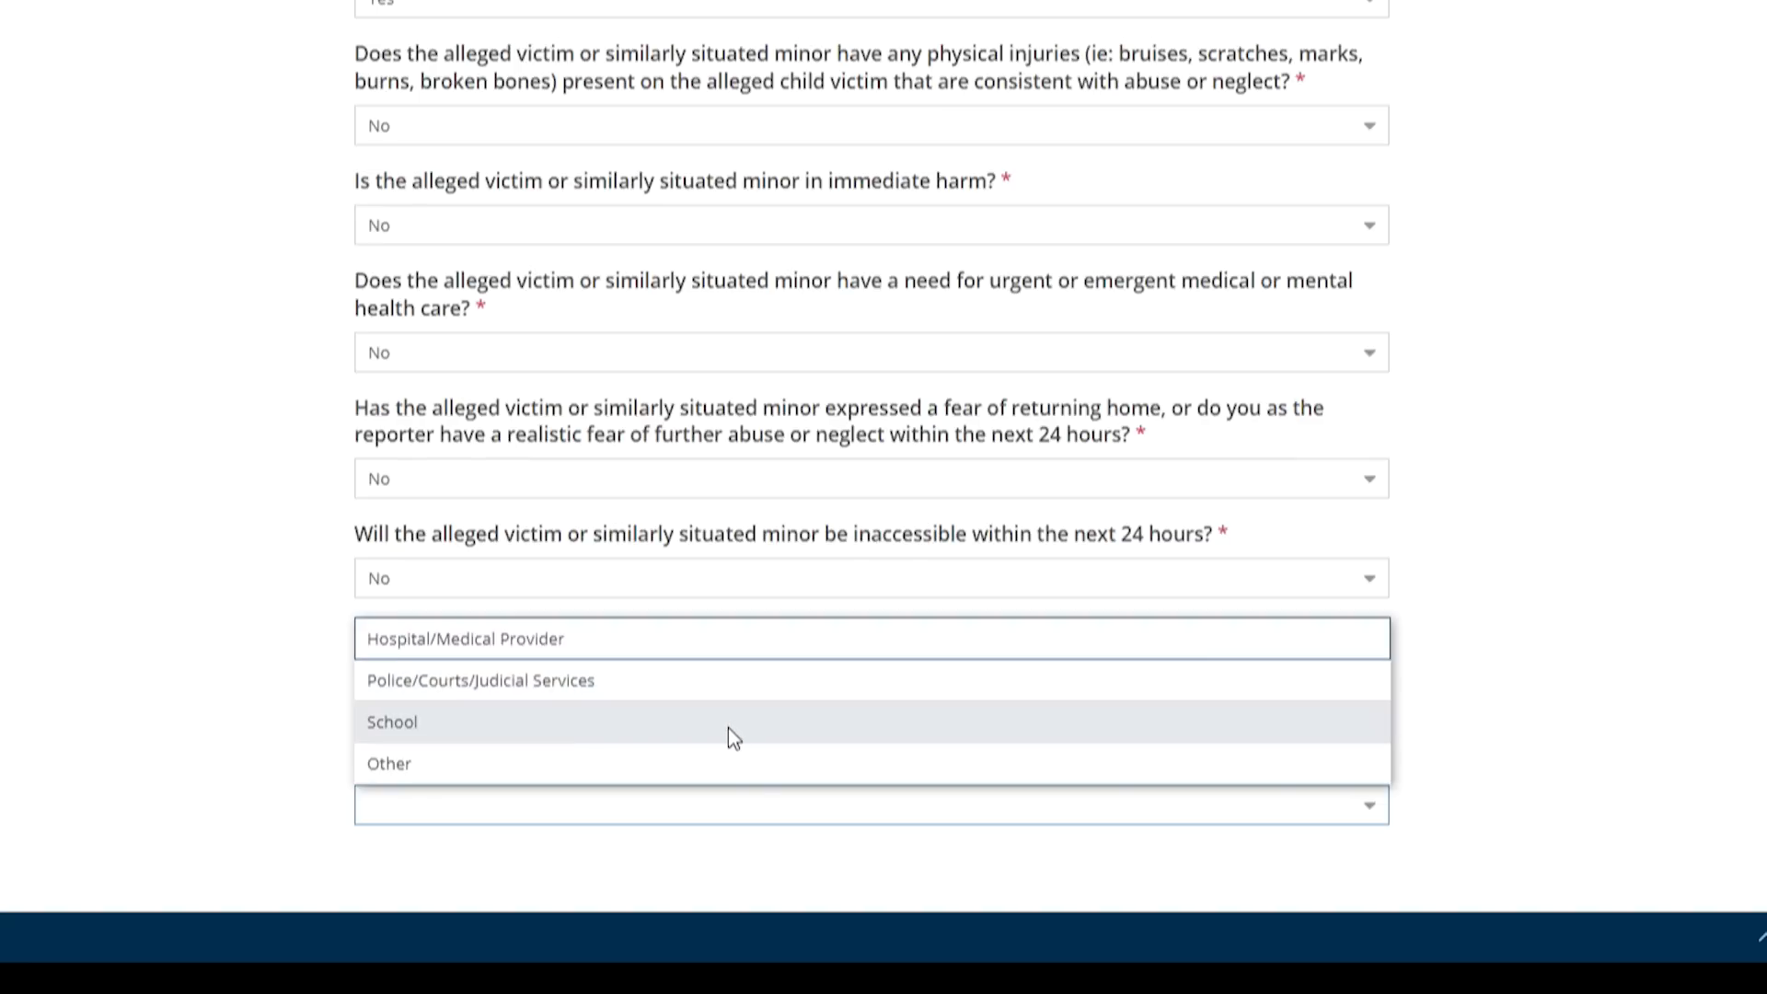
left_click(730, 733)
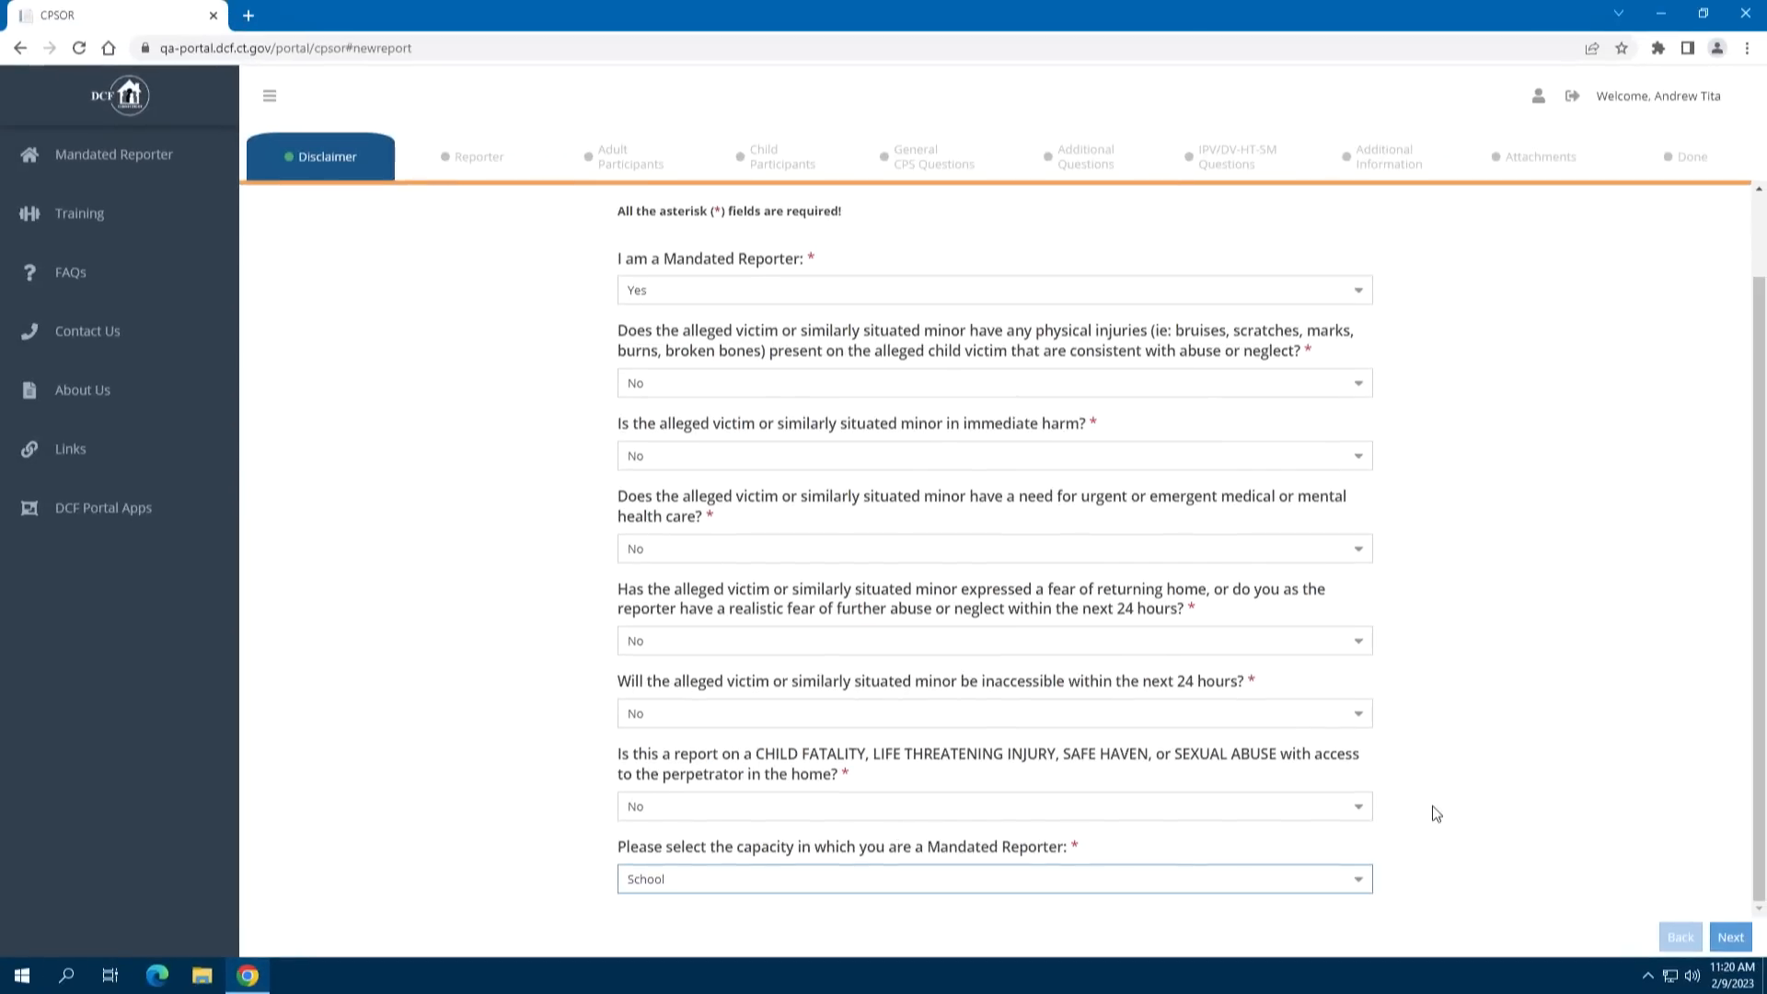
On the Reporter step, set role to School Personnel and workplace to Tinker School
left_click(1732, 938)
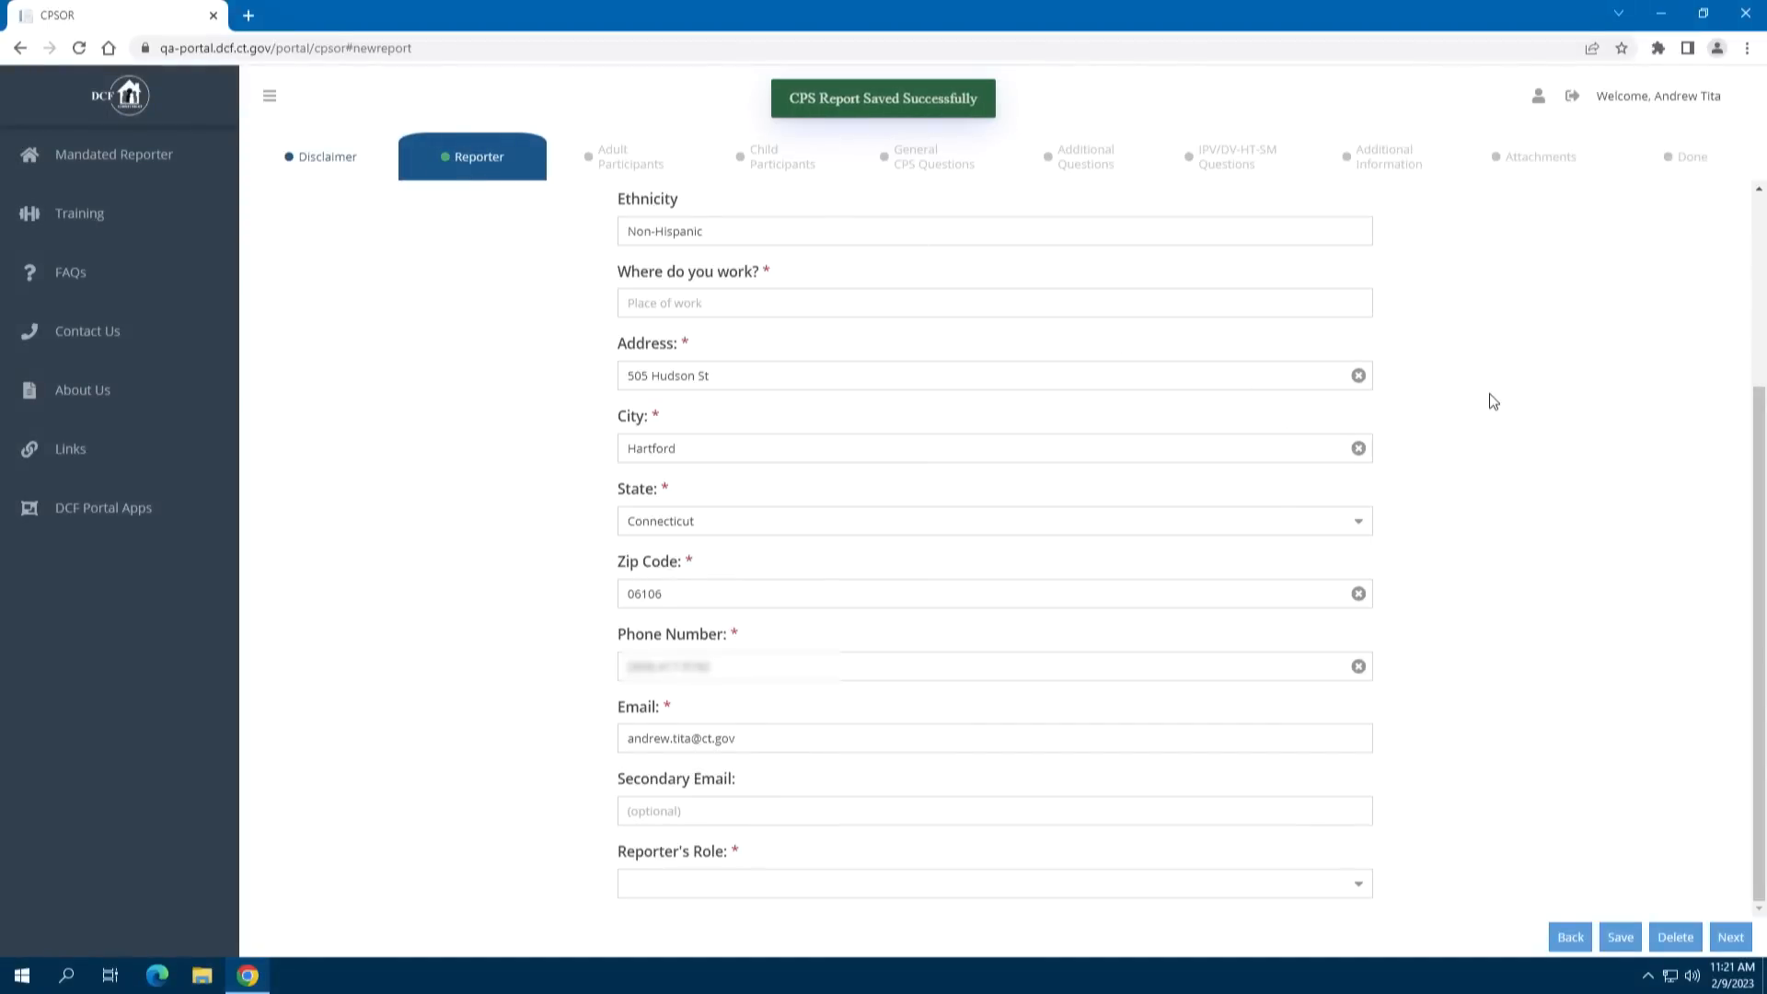
scroll(1492, 401, "up", 3)
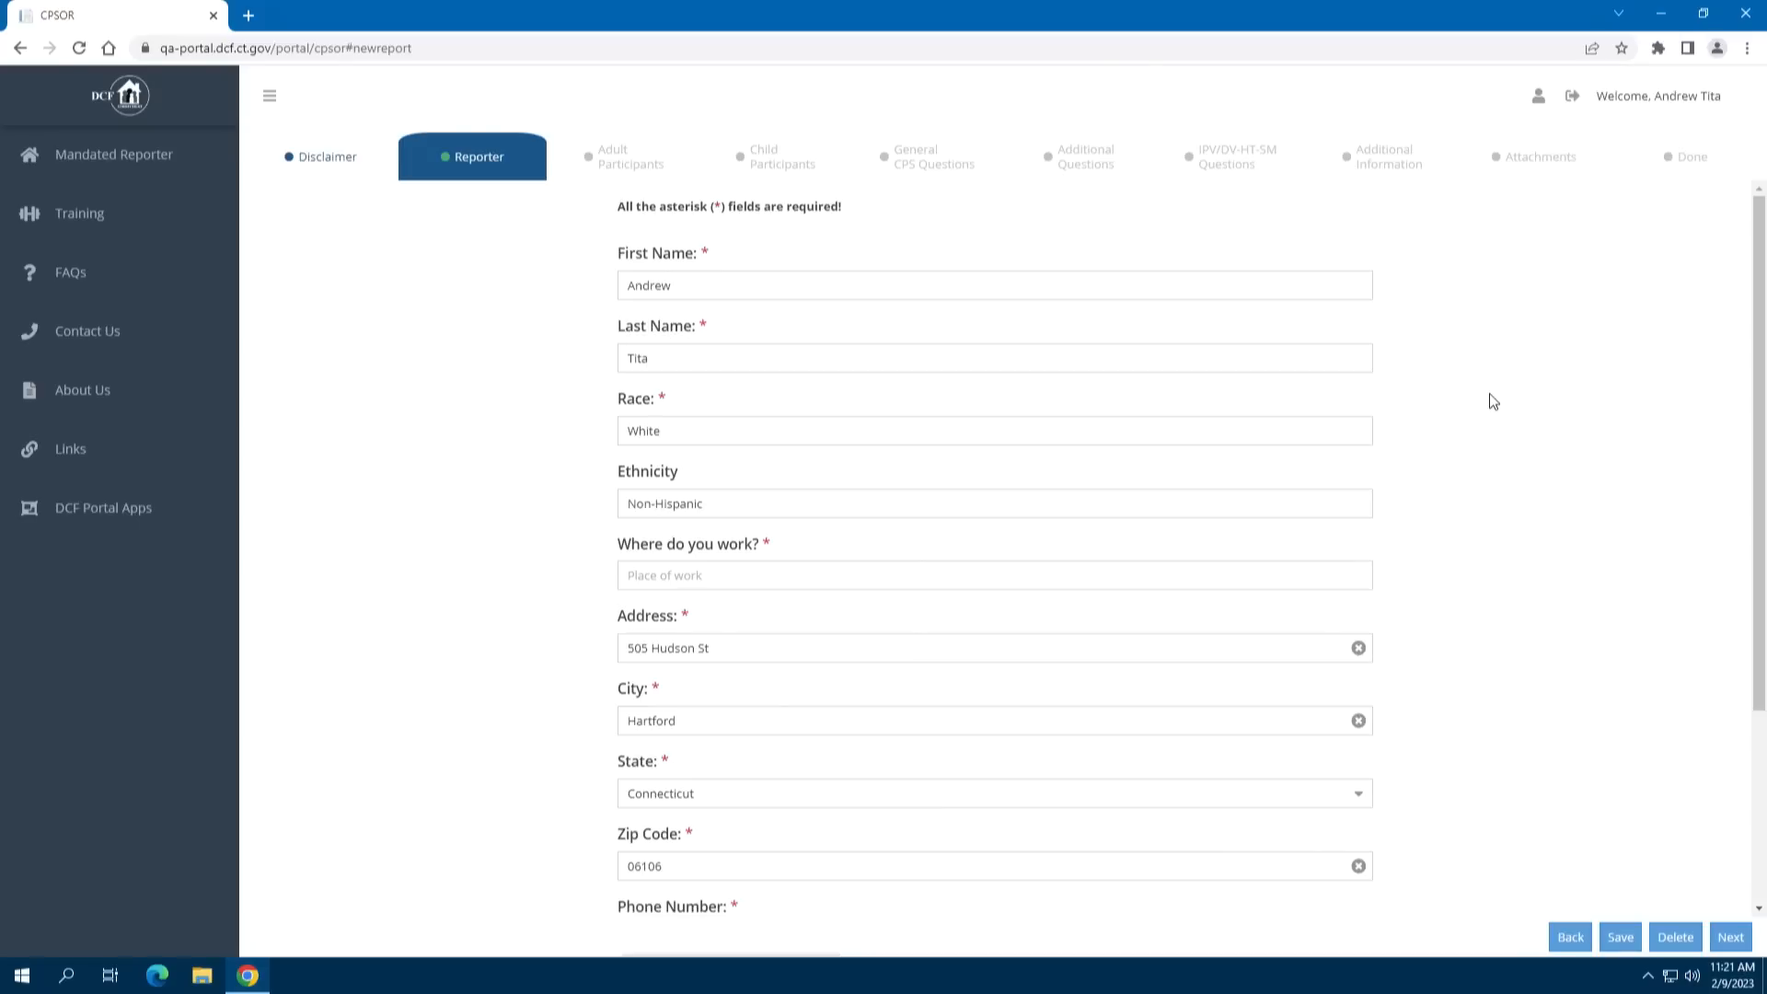
scroll(1492, 401, "down", 3)
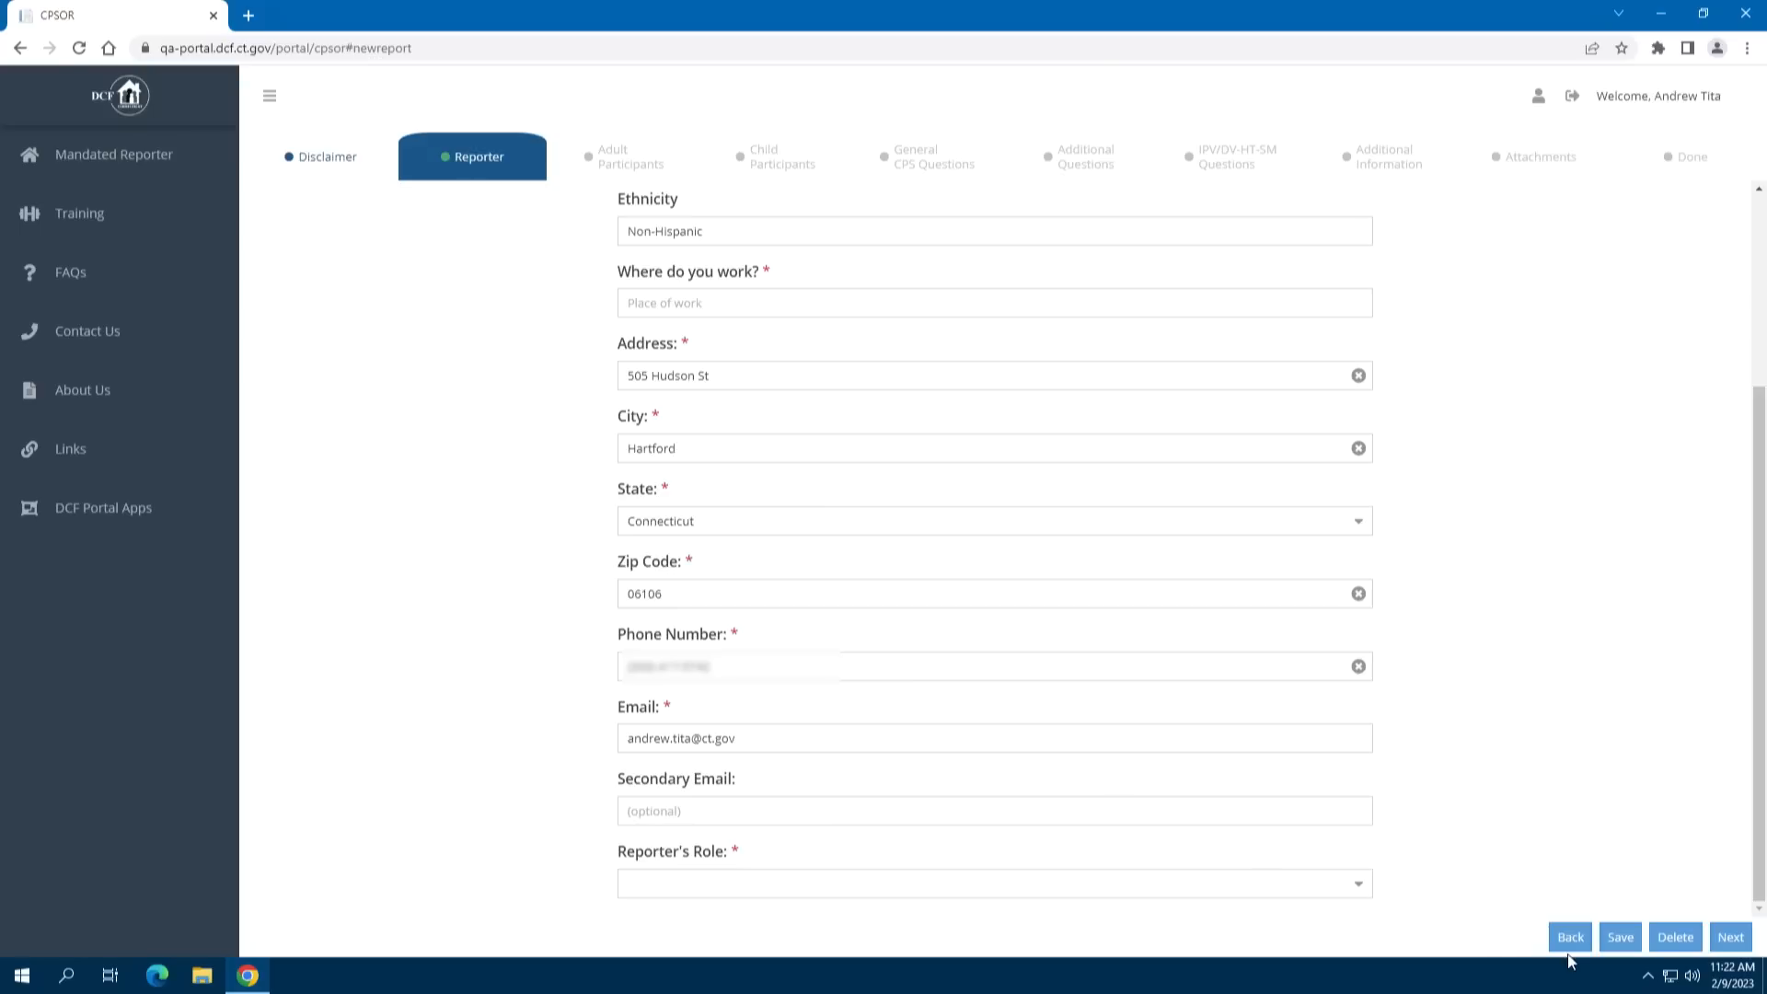
left_click(1362, 897)
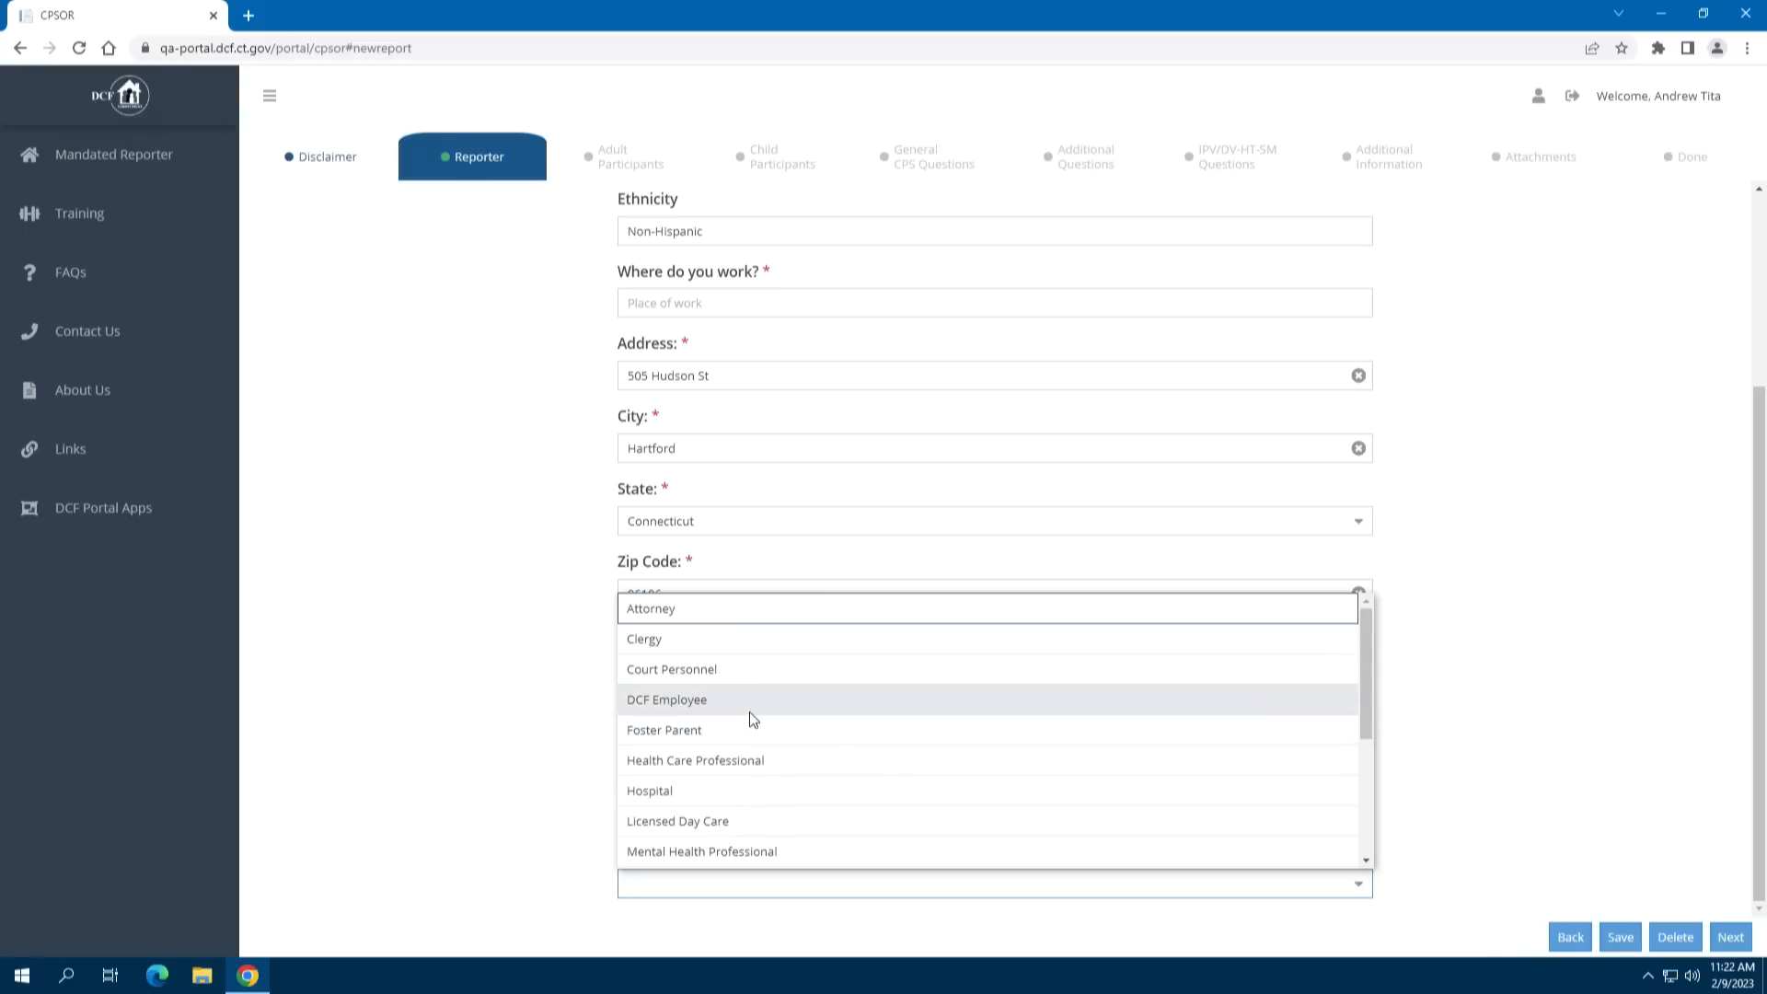
scroll(908, 764, "down", 3)
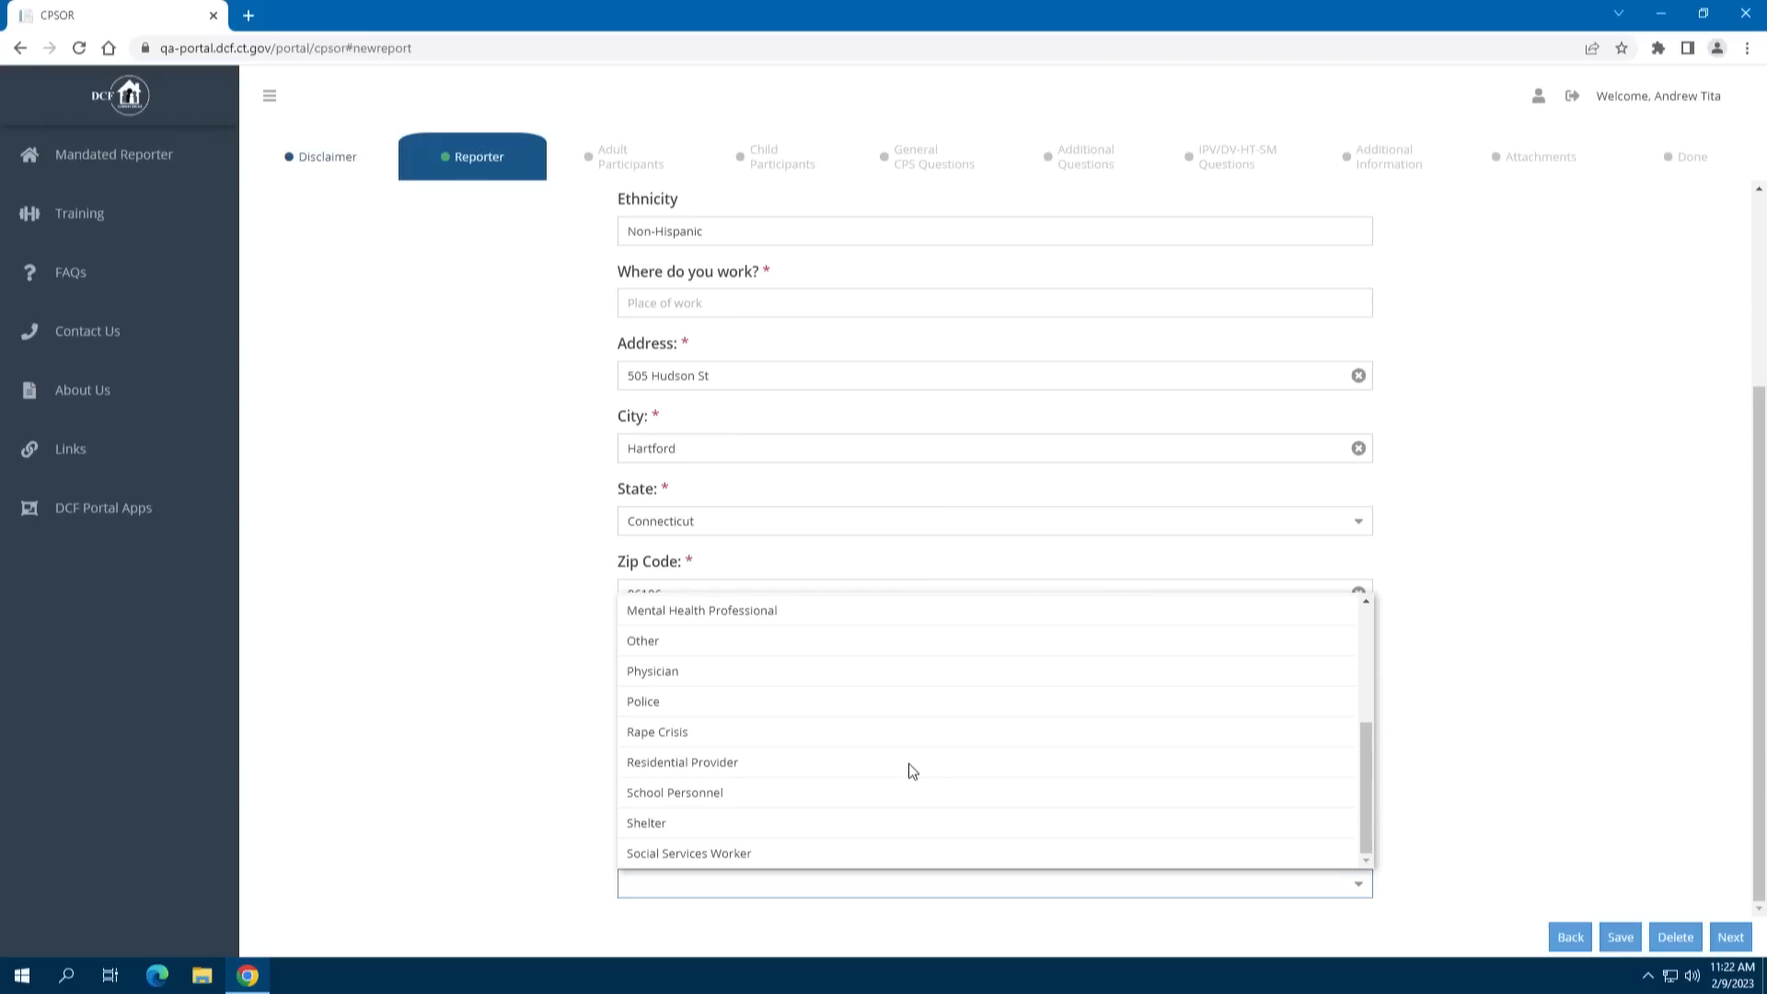
left_click(855, 799)
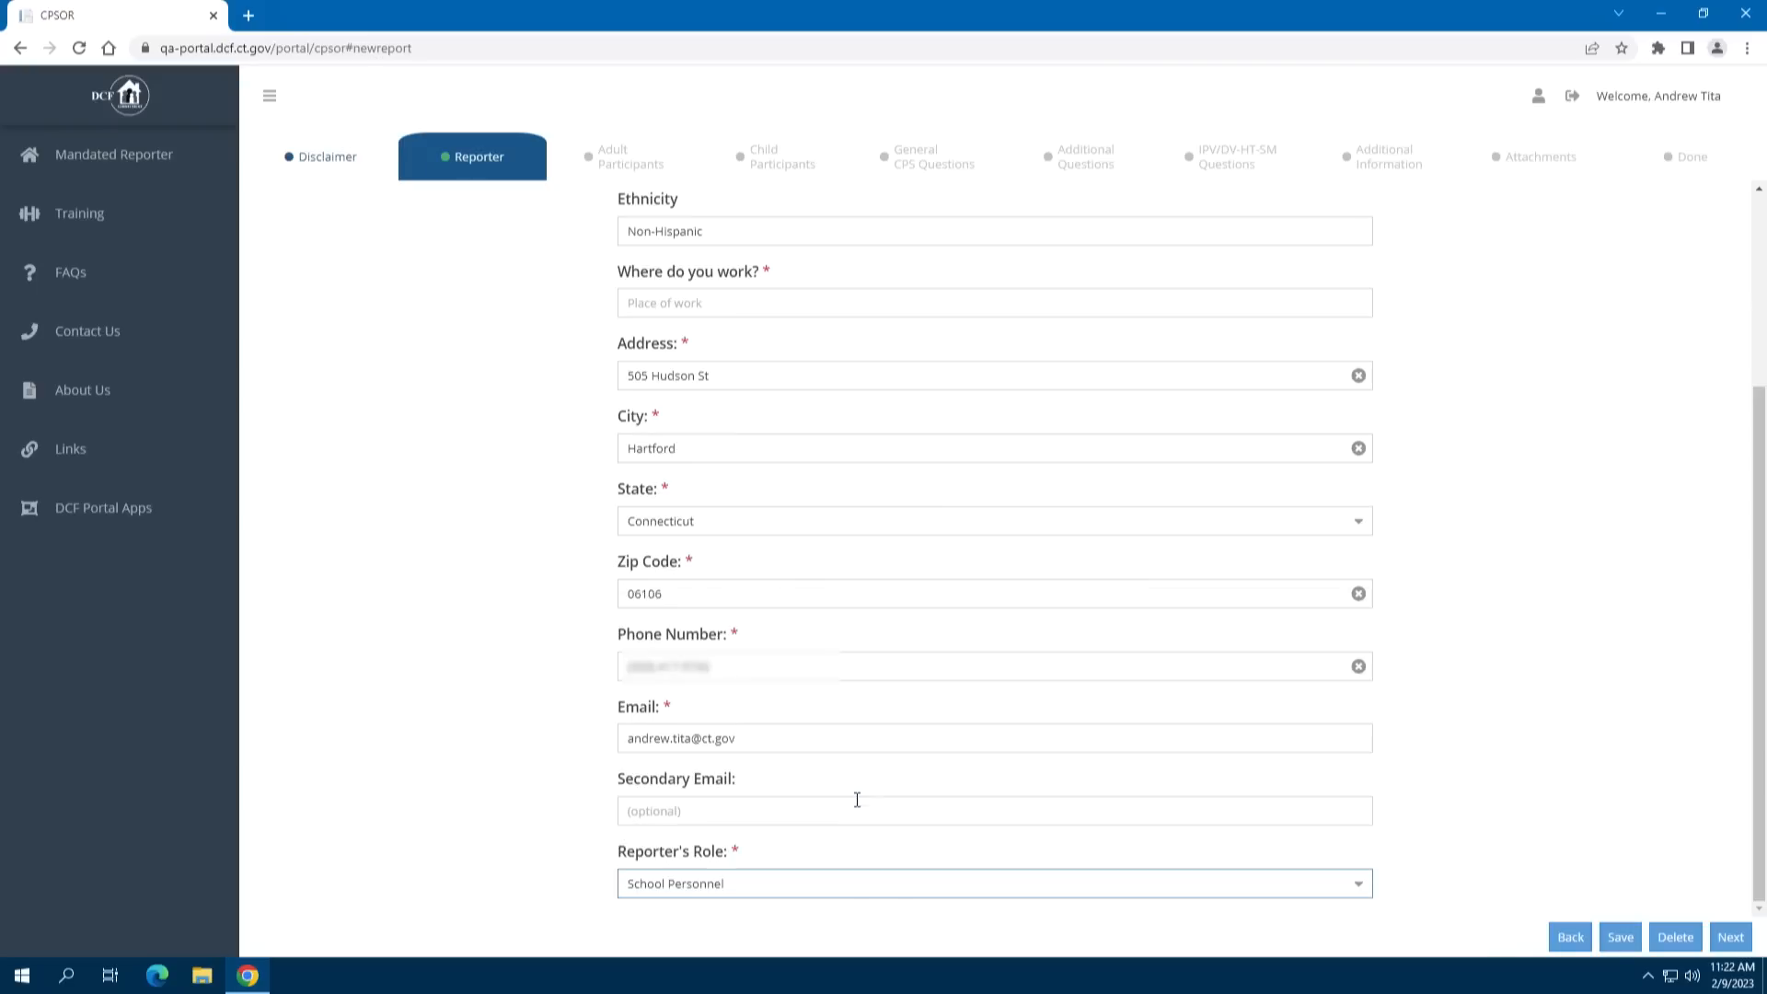
left_click(773, 307)
type("Tinker School")
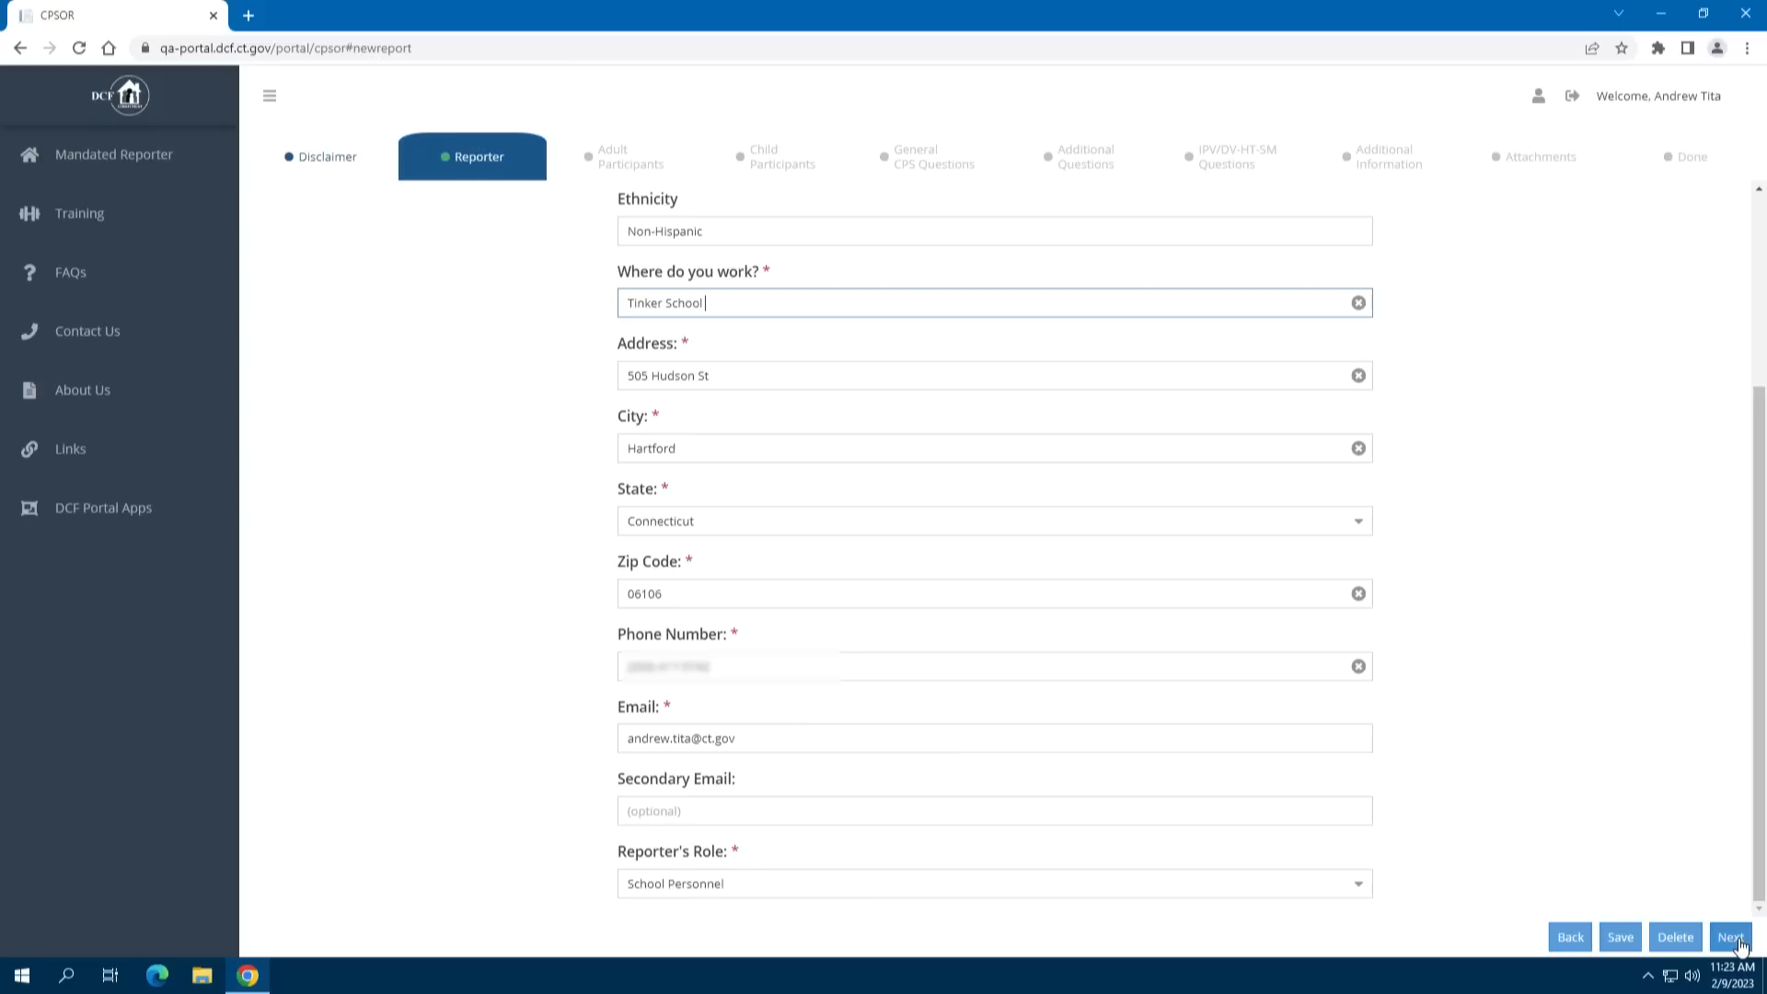
Save reporter details and add an adult participant with known placeholder name Parent One
left_click(1732, 937)
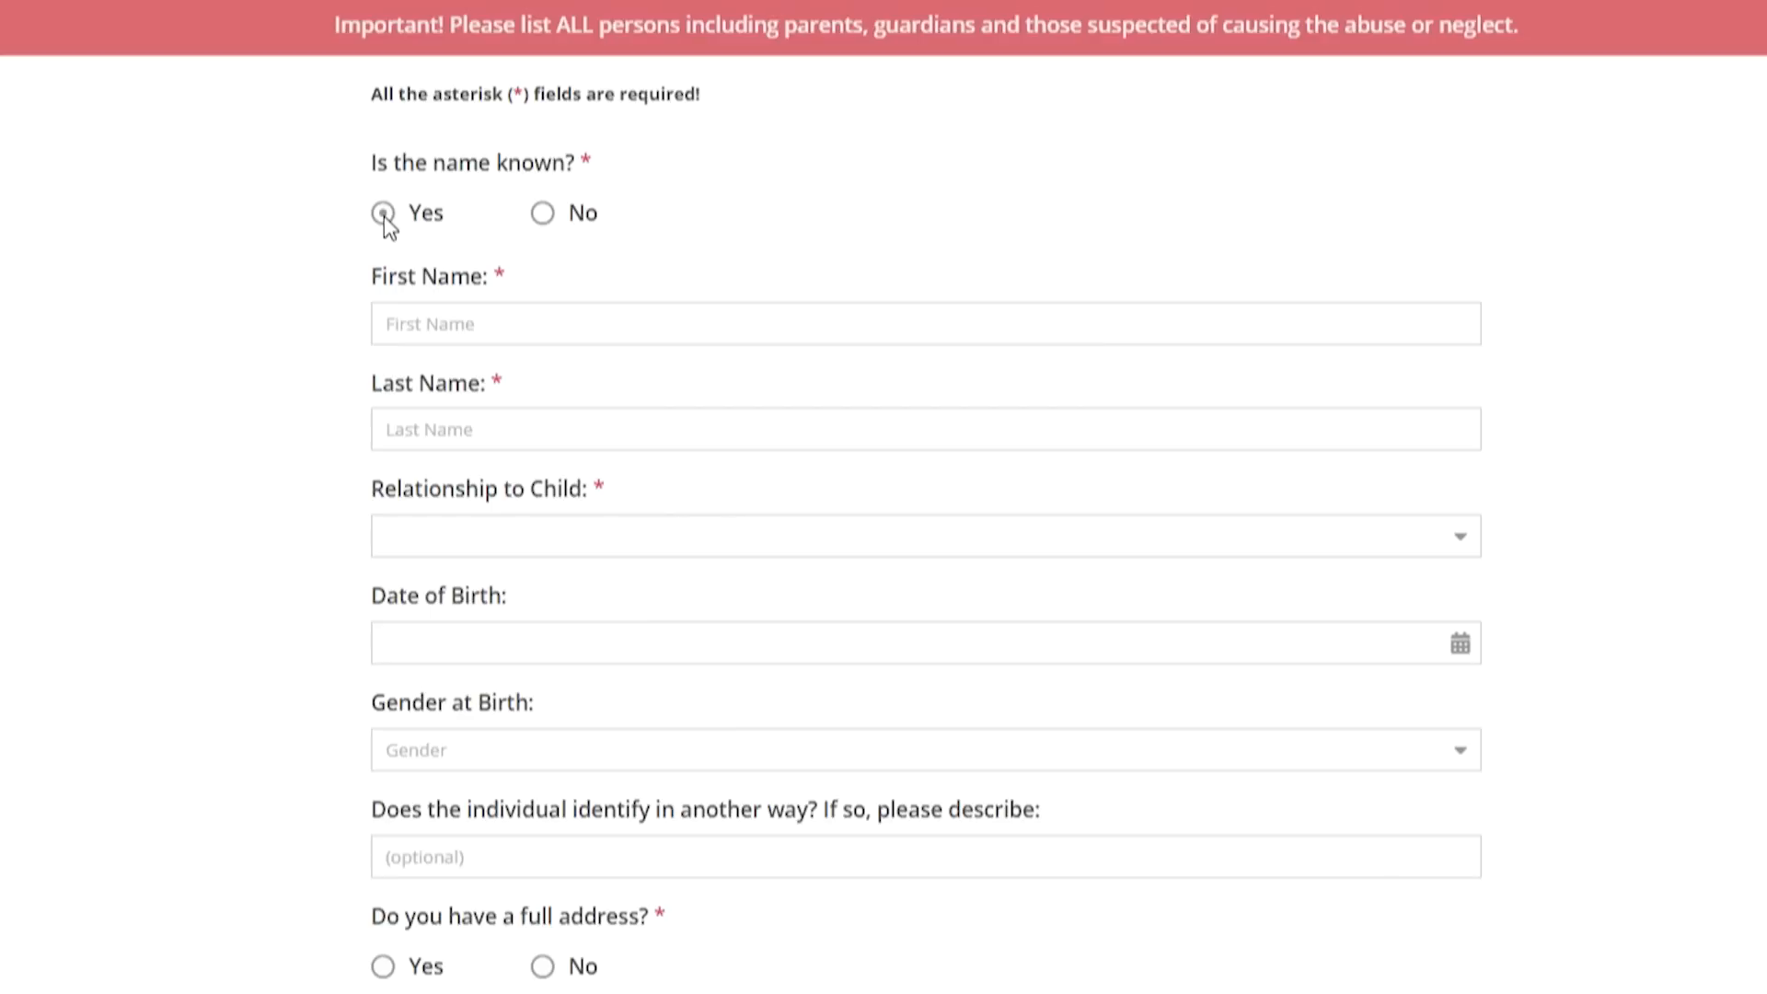
left_click(543, 213)
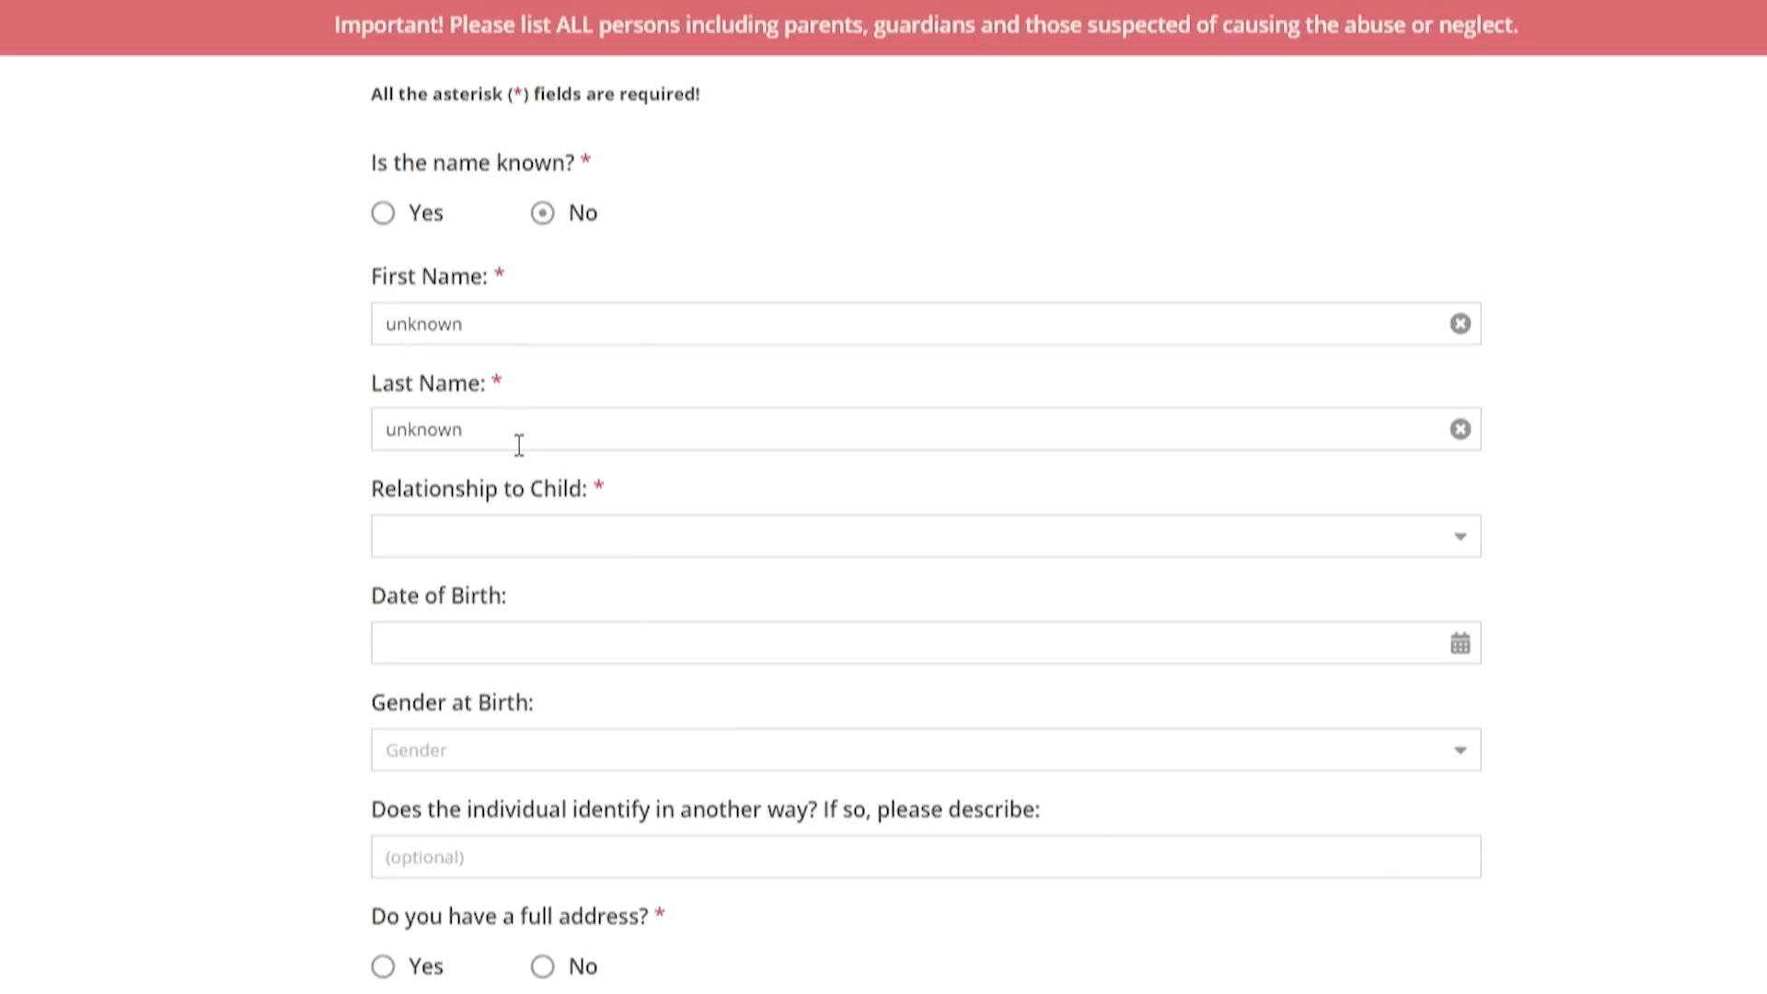
left_click(381, 215)
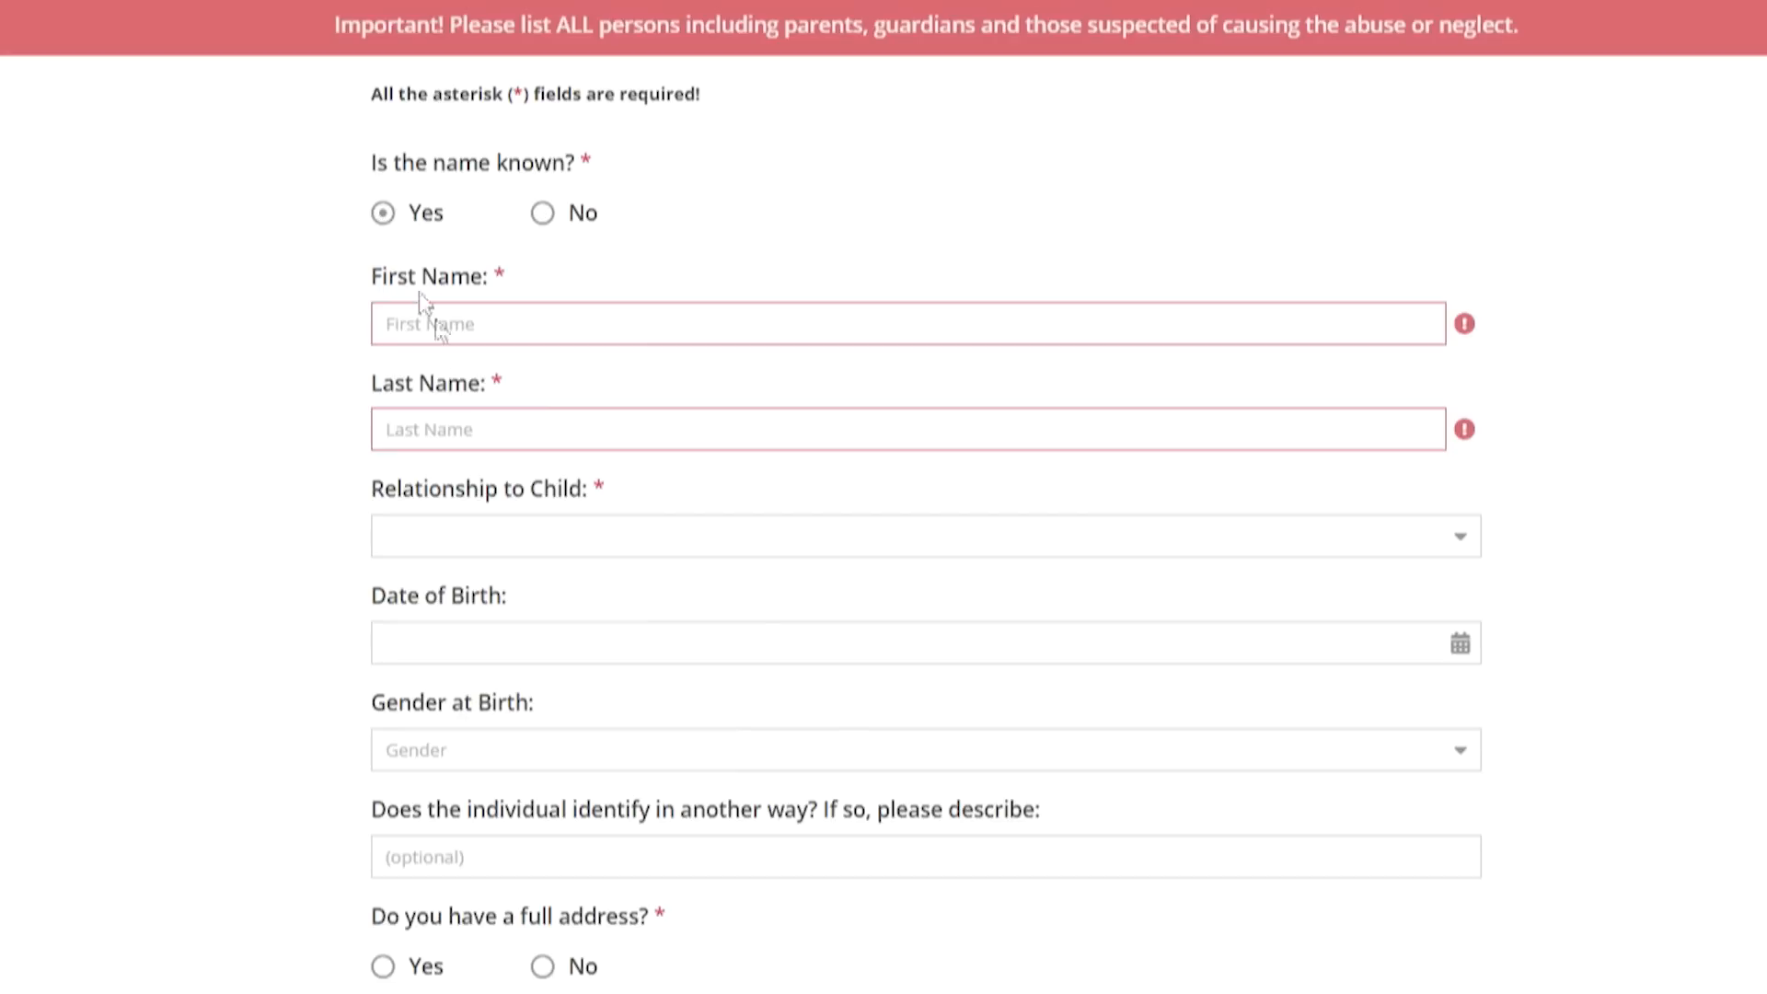
left_click(479, 314)
type("Parent")
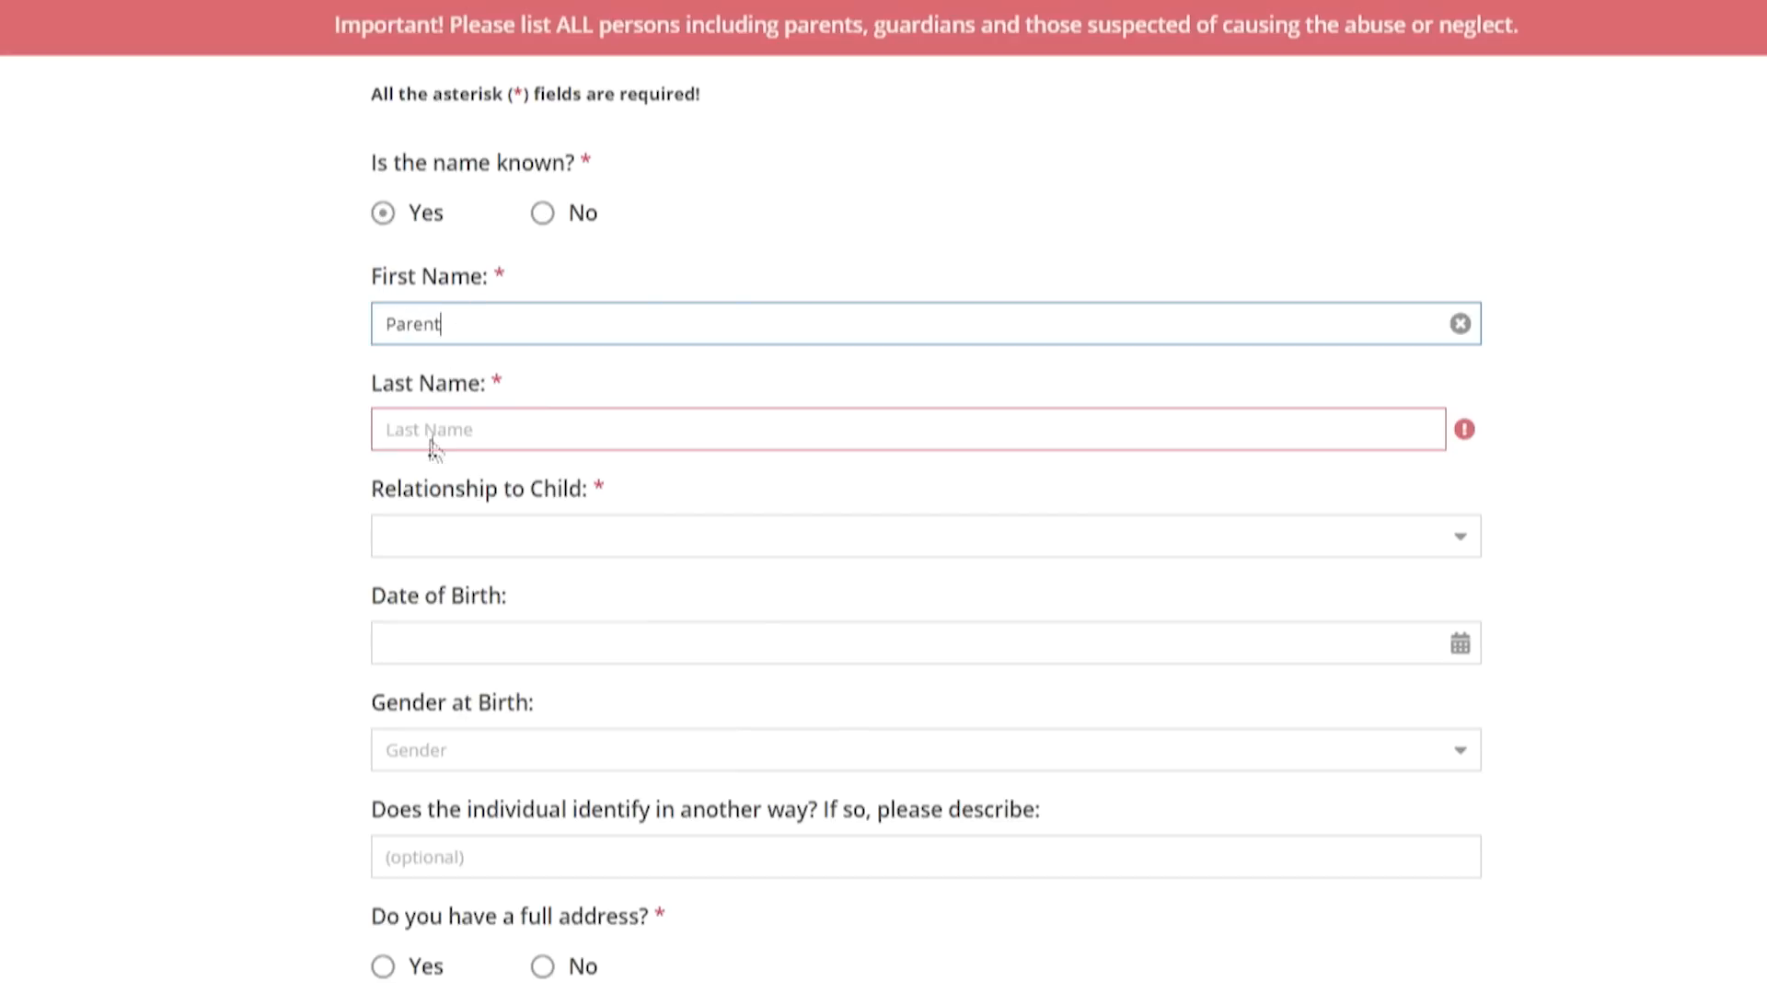
left_click(436, 442)
type("One")
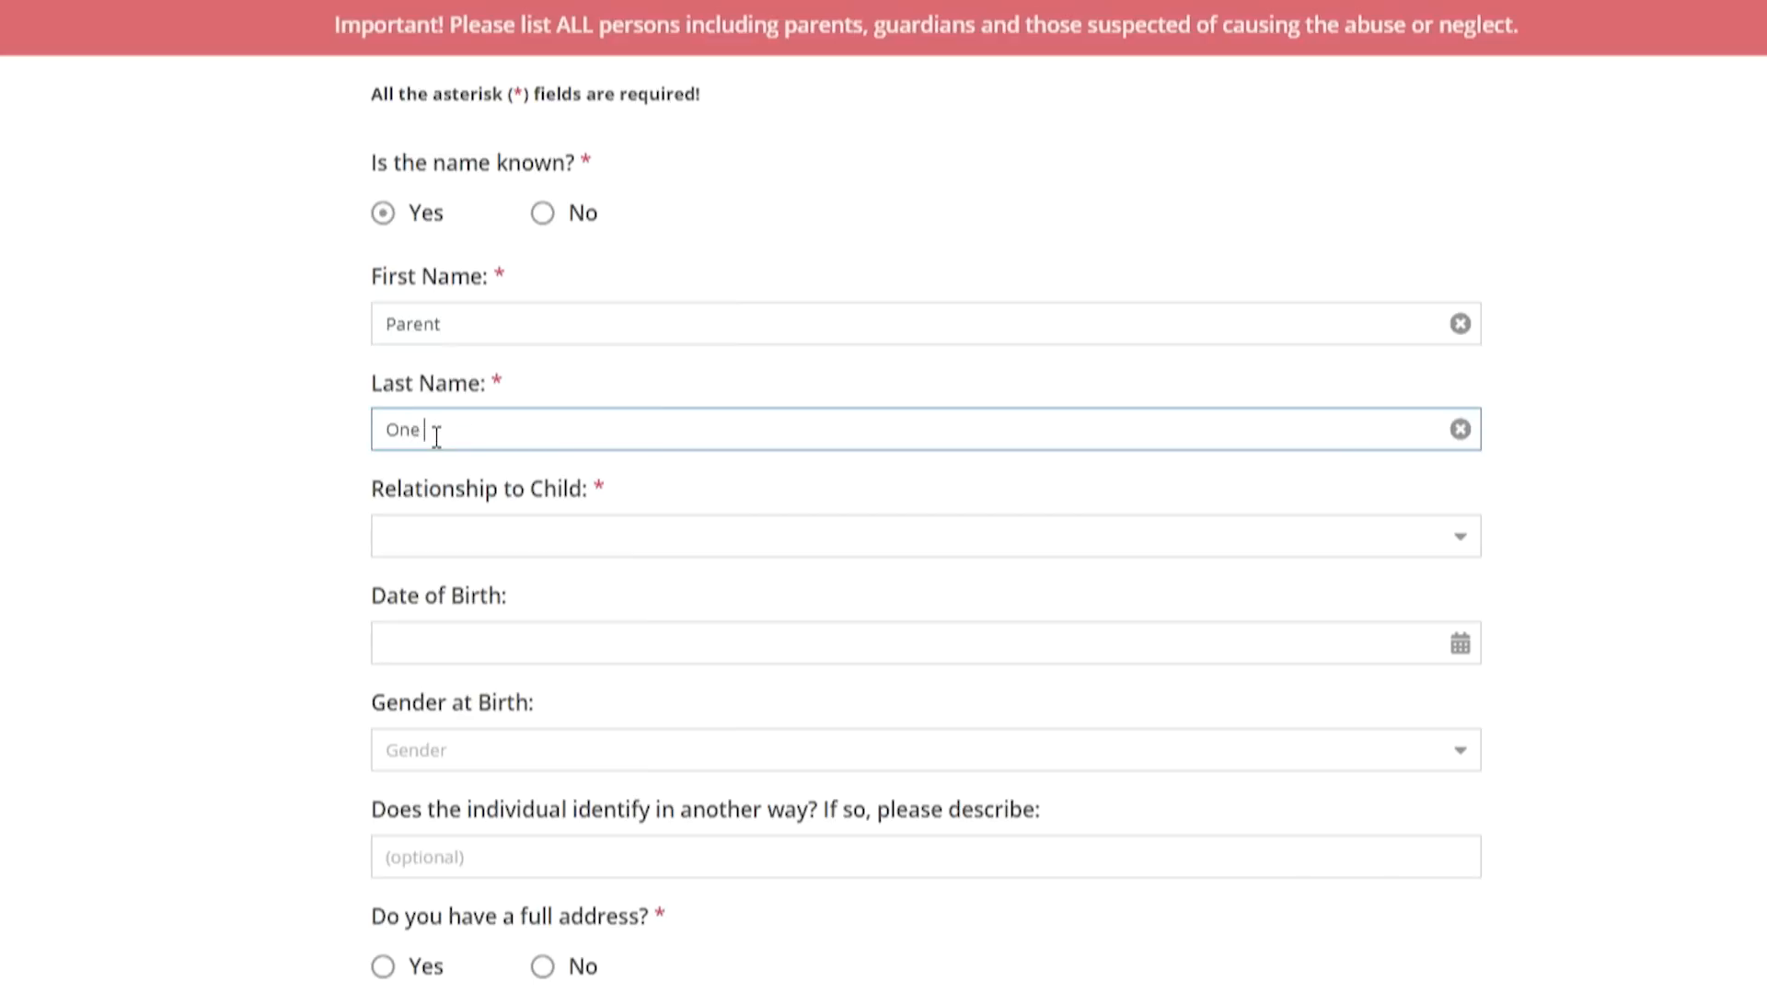
left_click(1469, 553)
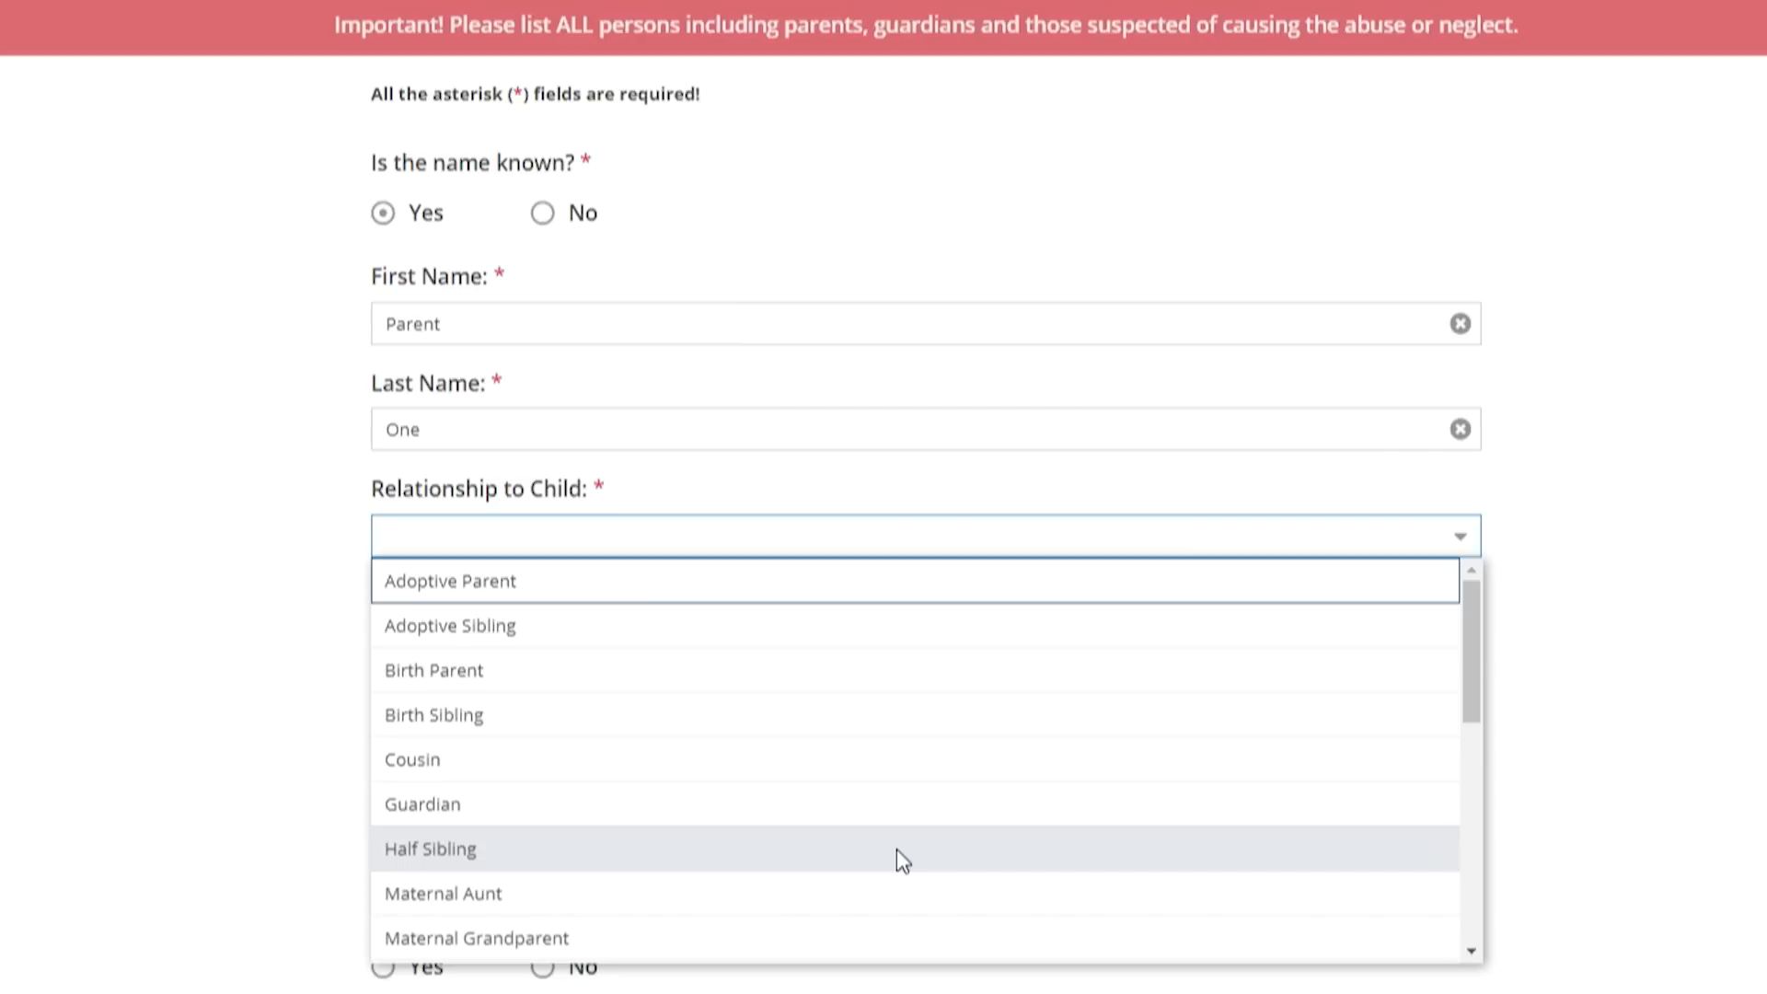
Set the adult's relationship to Birth Parent, birth date 01/01/1979, and gender at birth Male
left_click(683, 670)
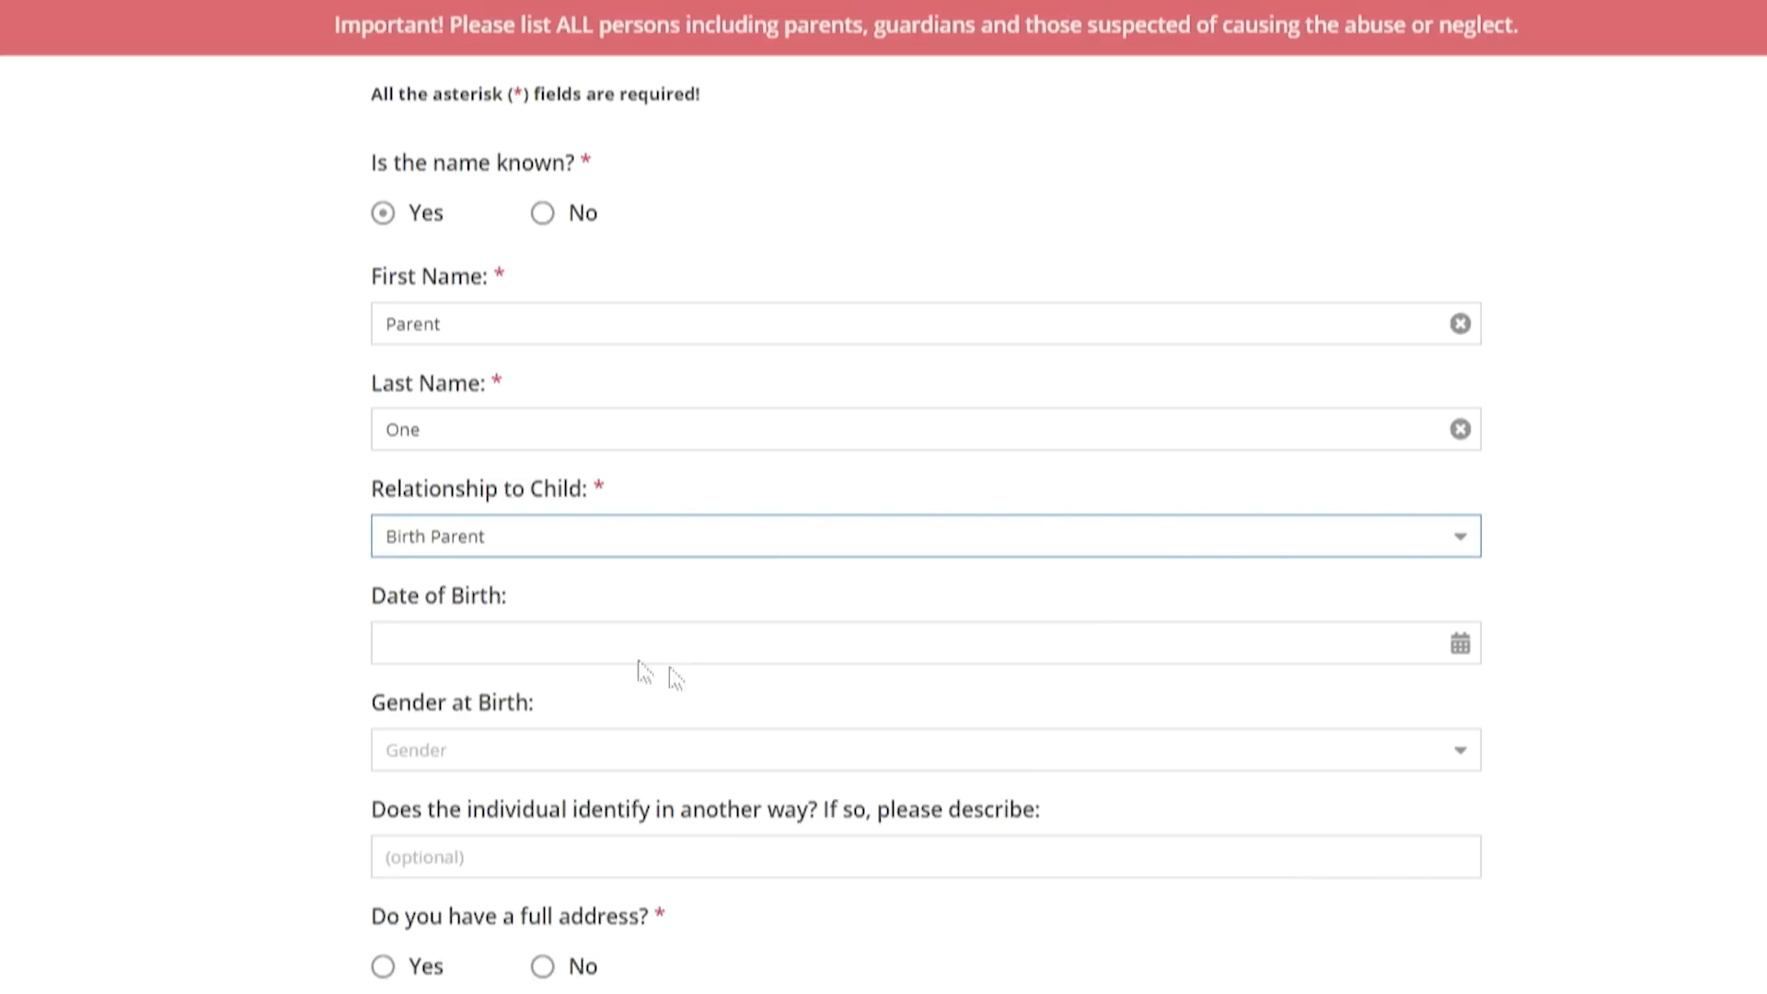
left_click(542, 636)
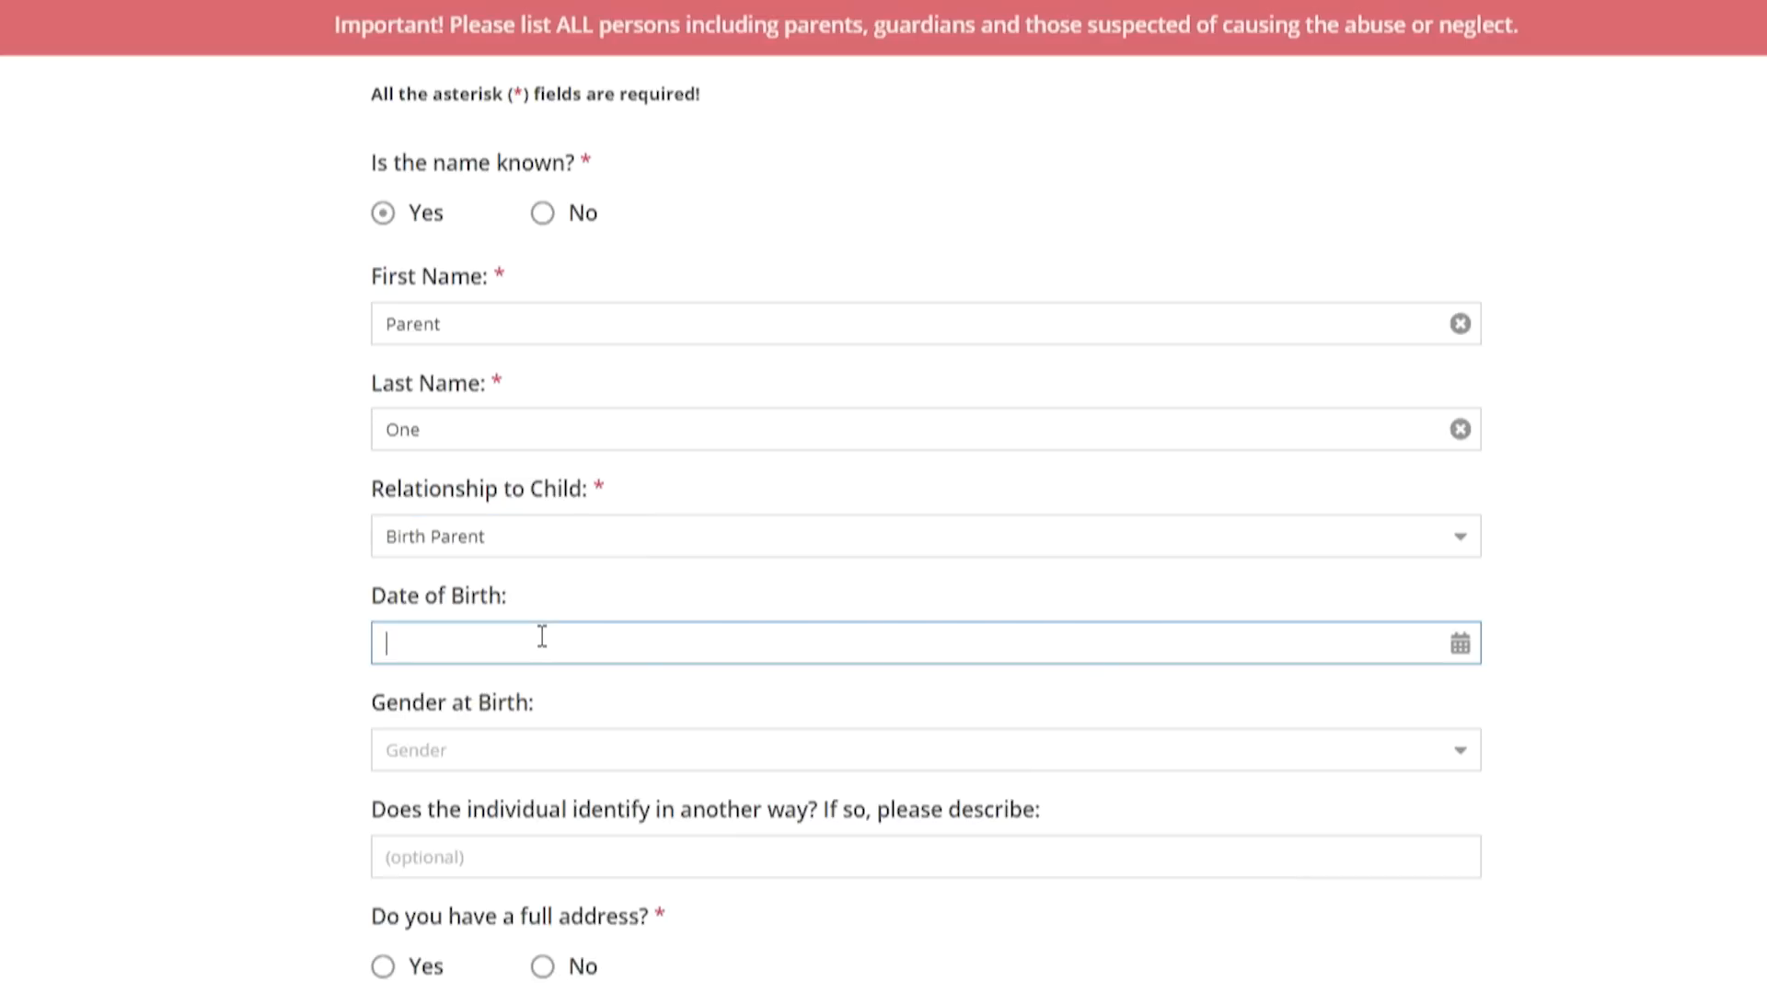
type("01/")
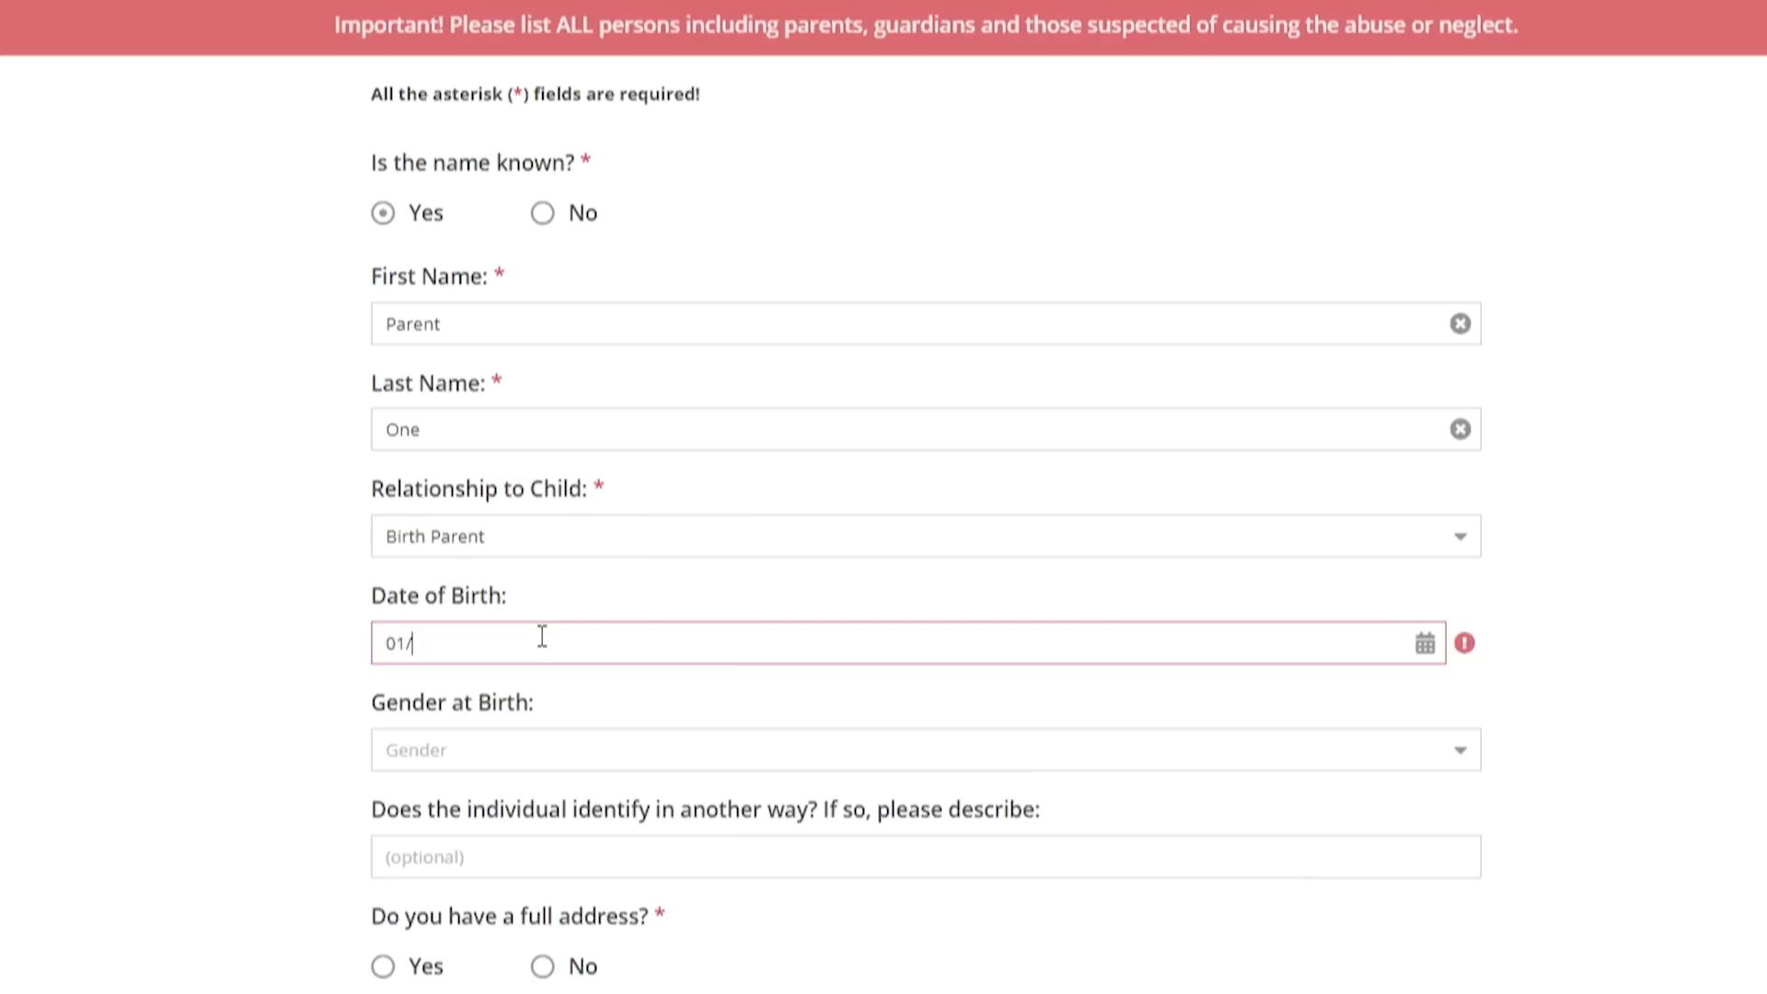
type("01/1979")
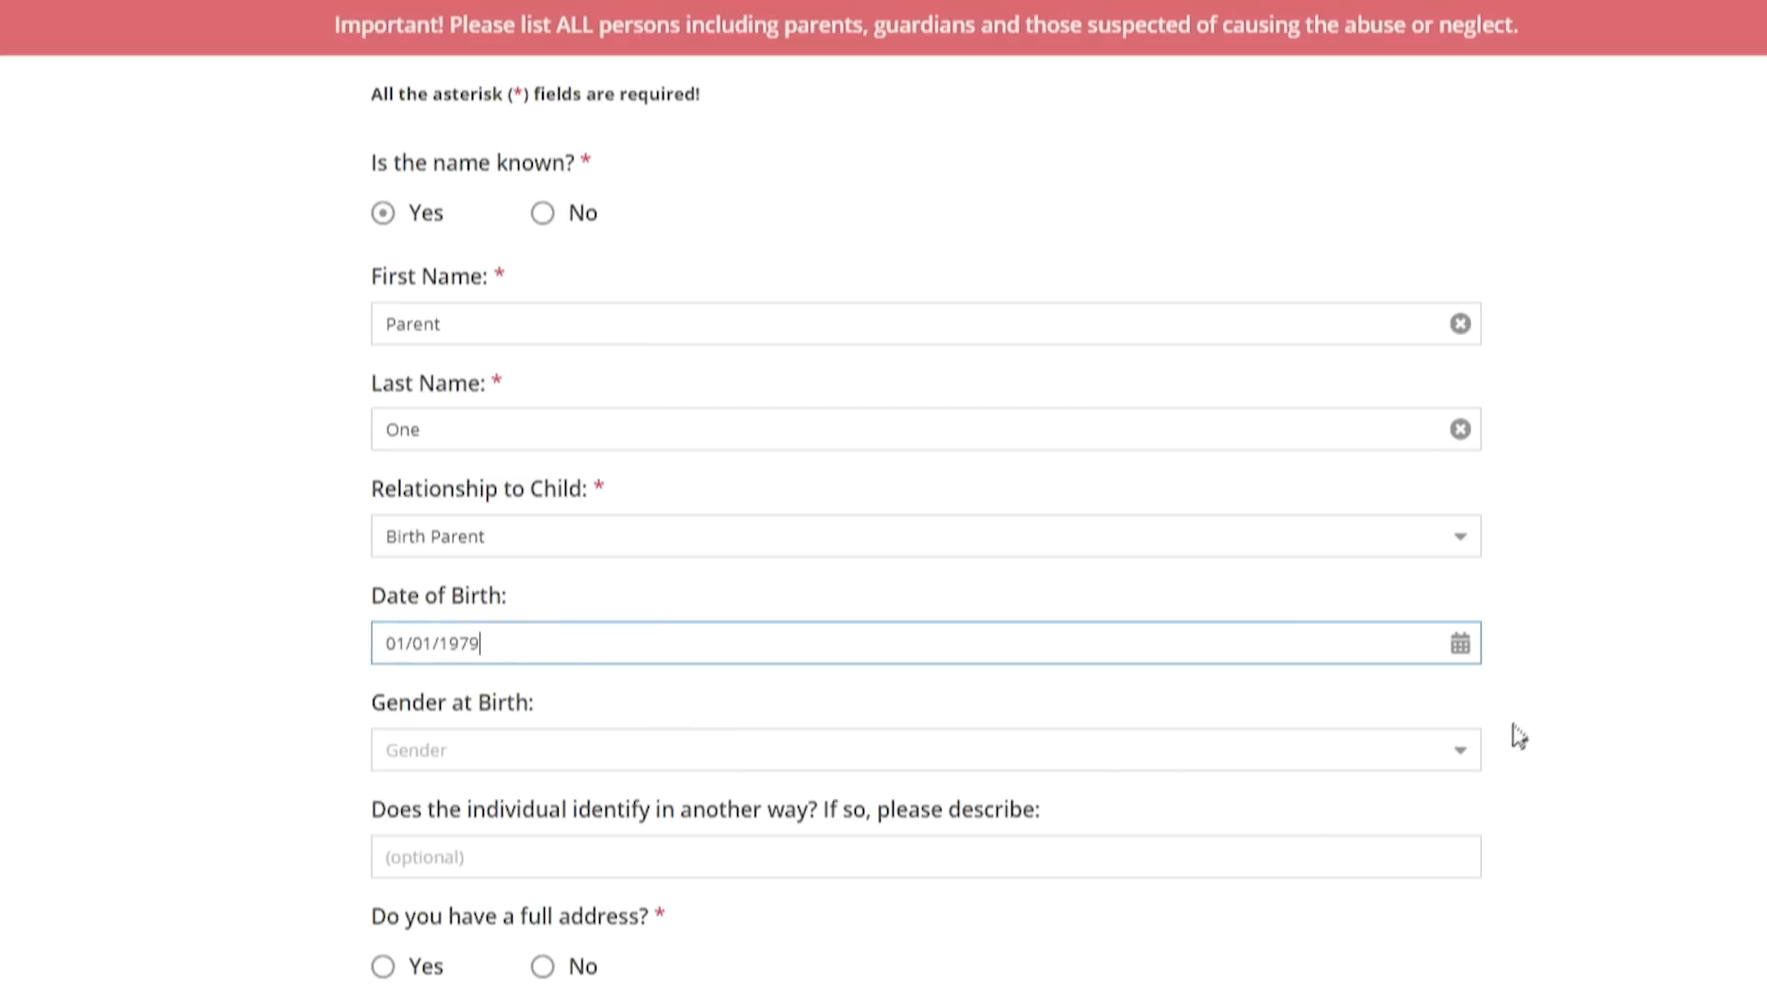
left_click(1458, 767)
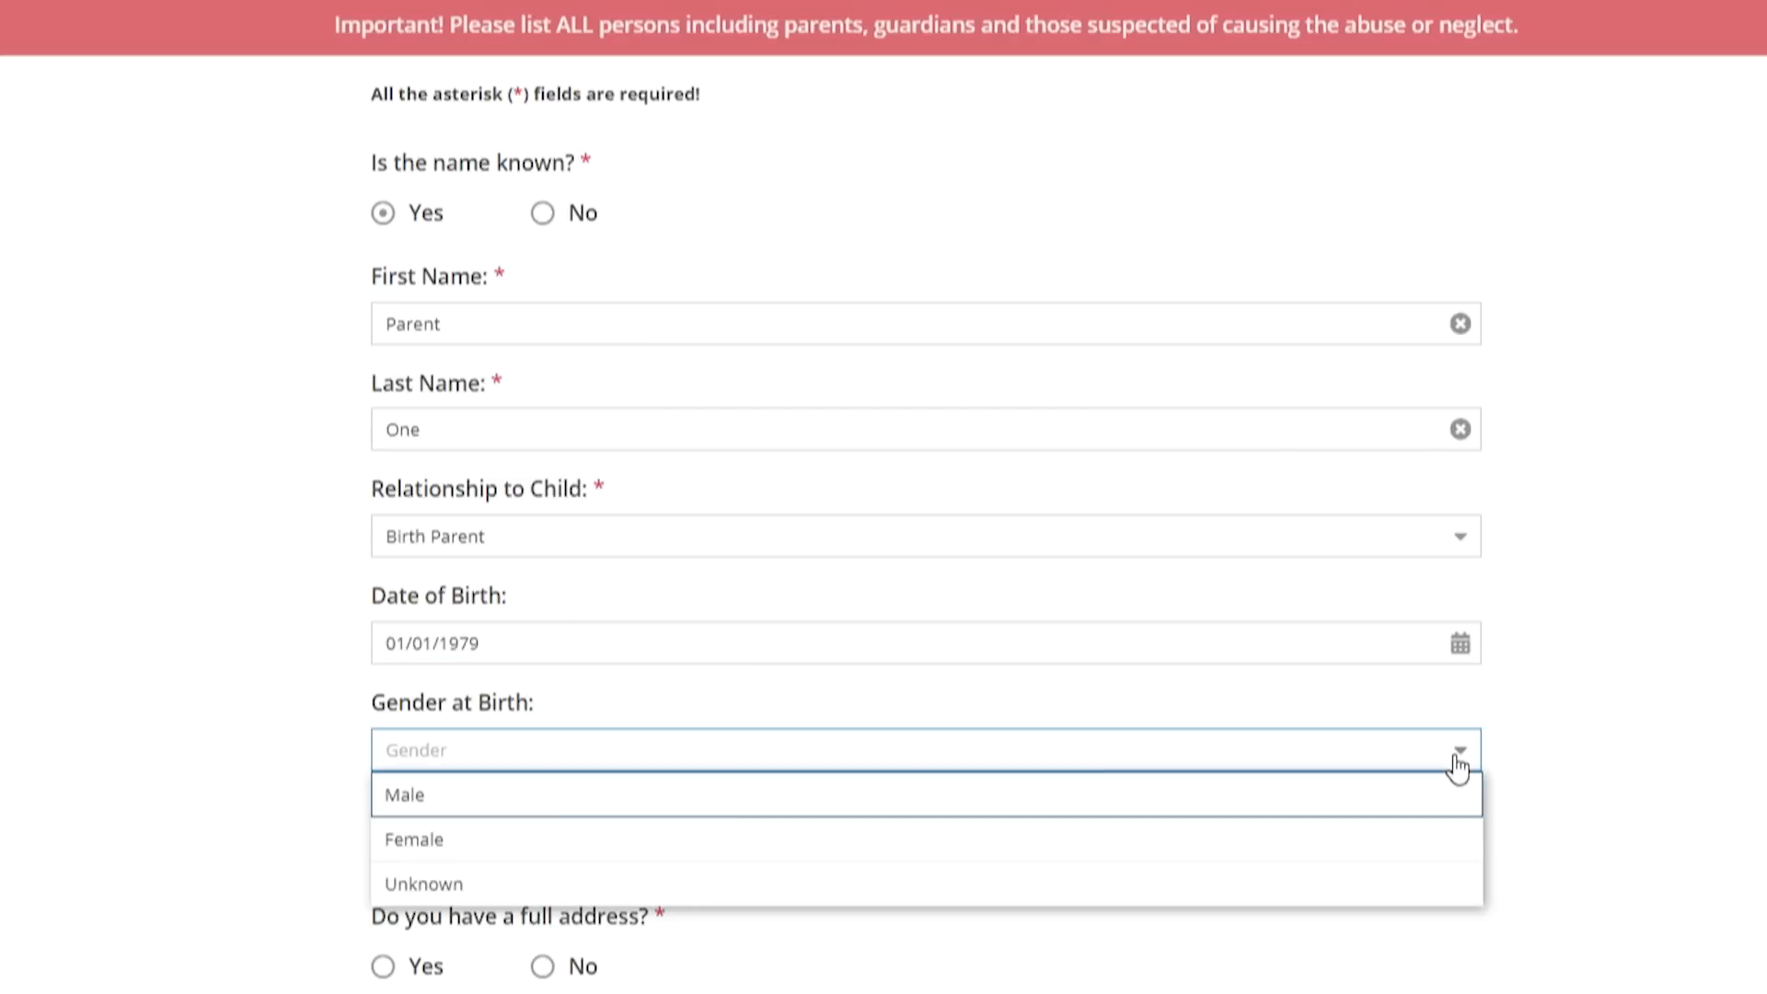
left_click(842, 810)
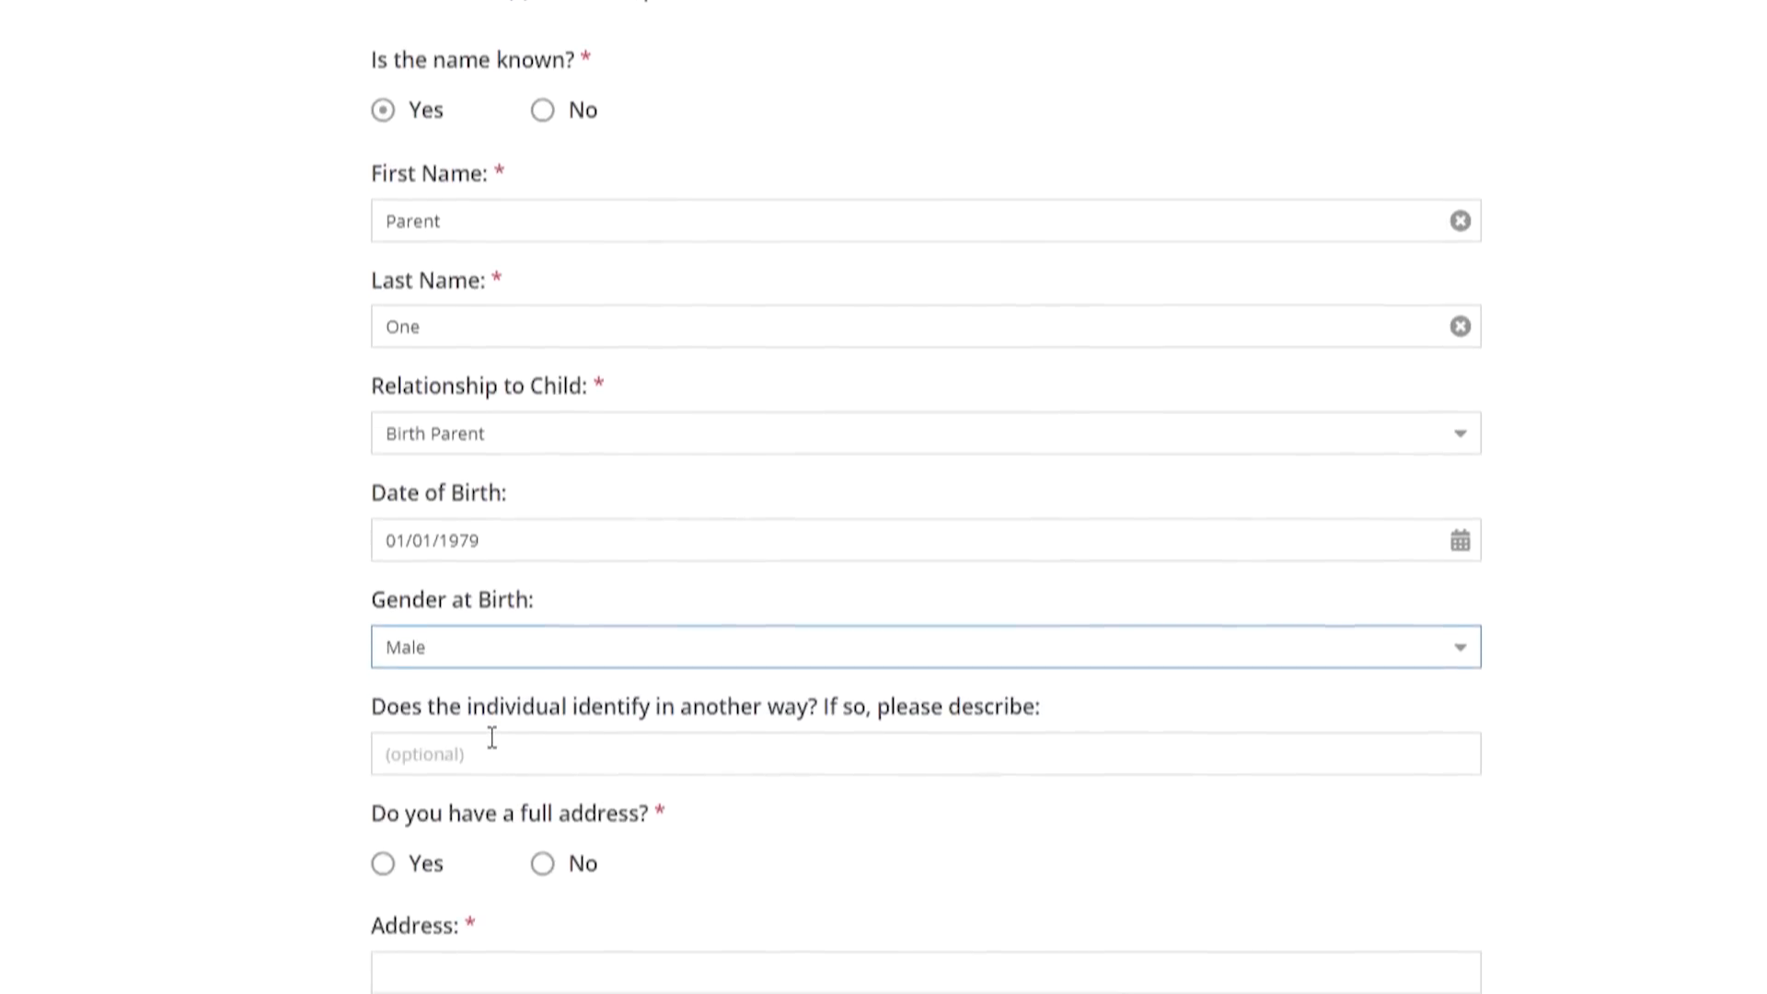
left_click(527, 679)
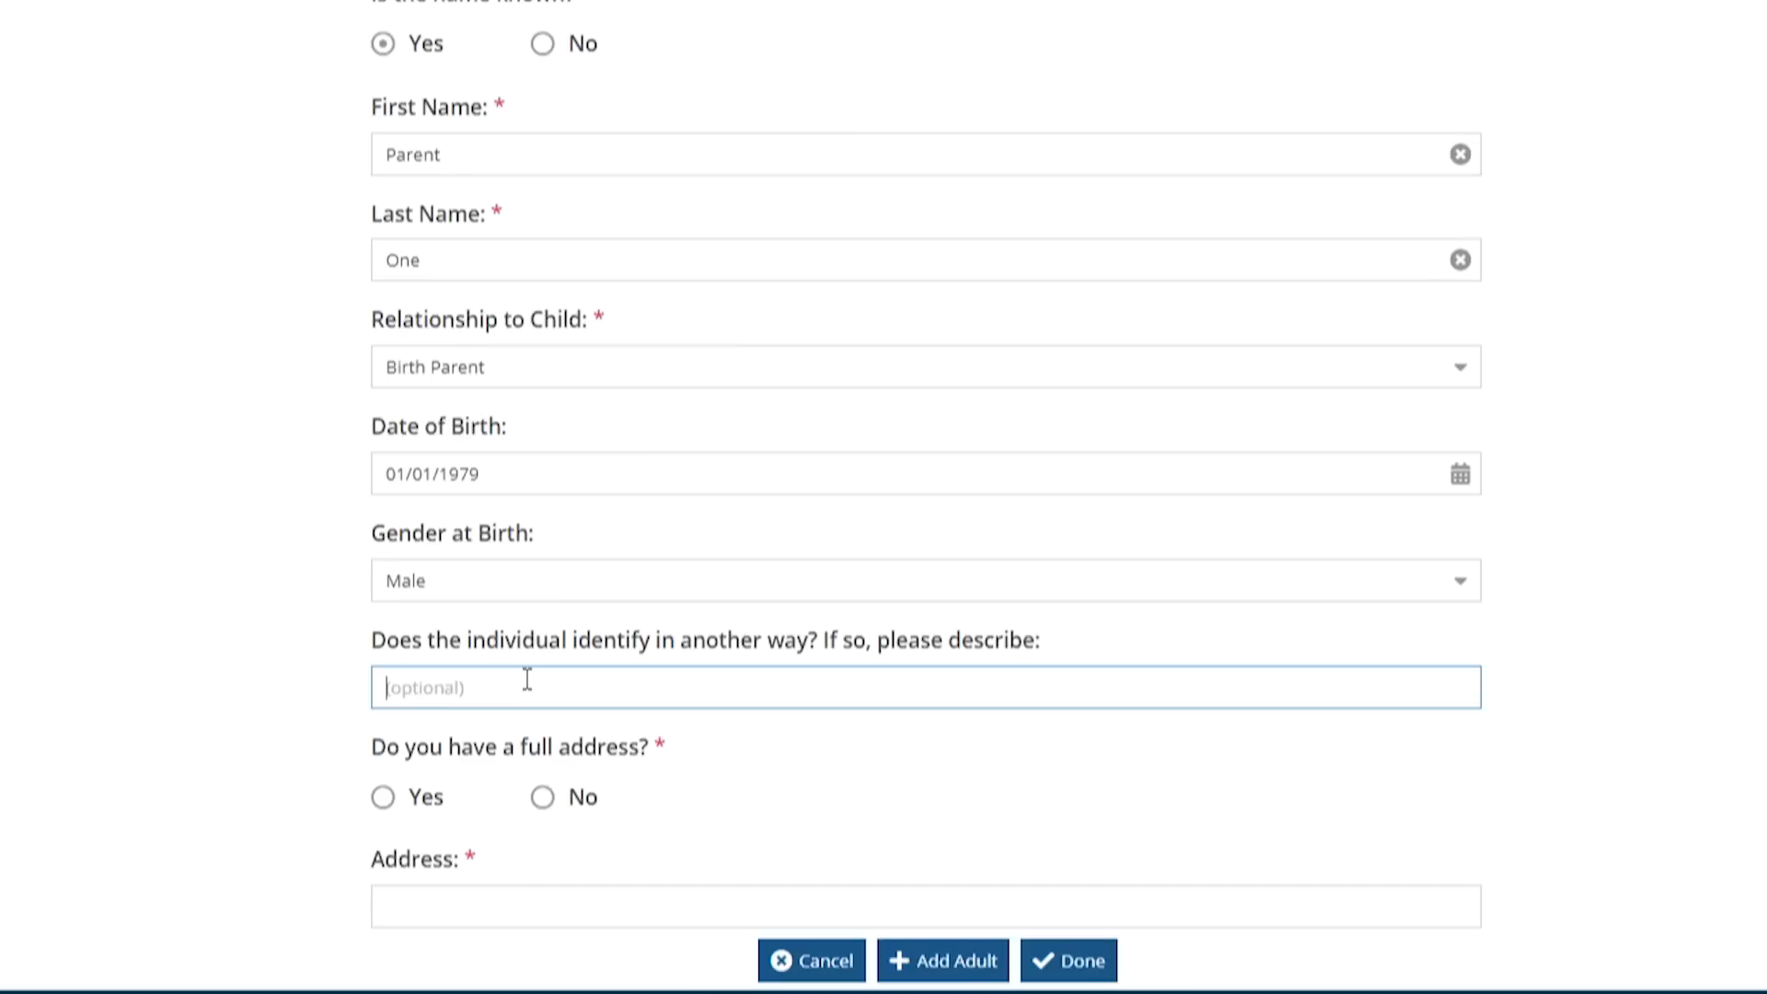
Enter the adult's full home address in Connecticut and phone number
left_click(385, 797)
scroll(777, 801, "down", 5)
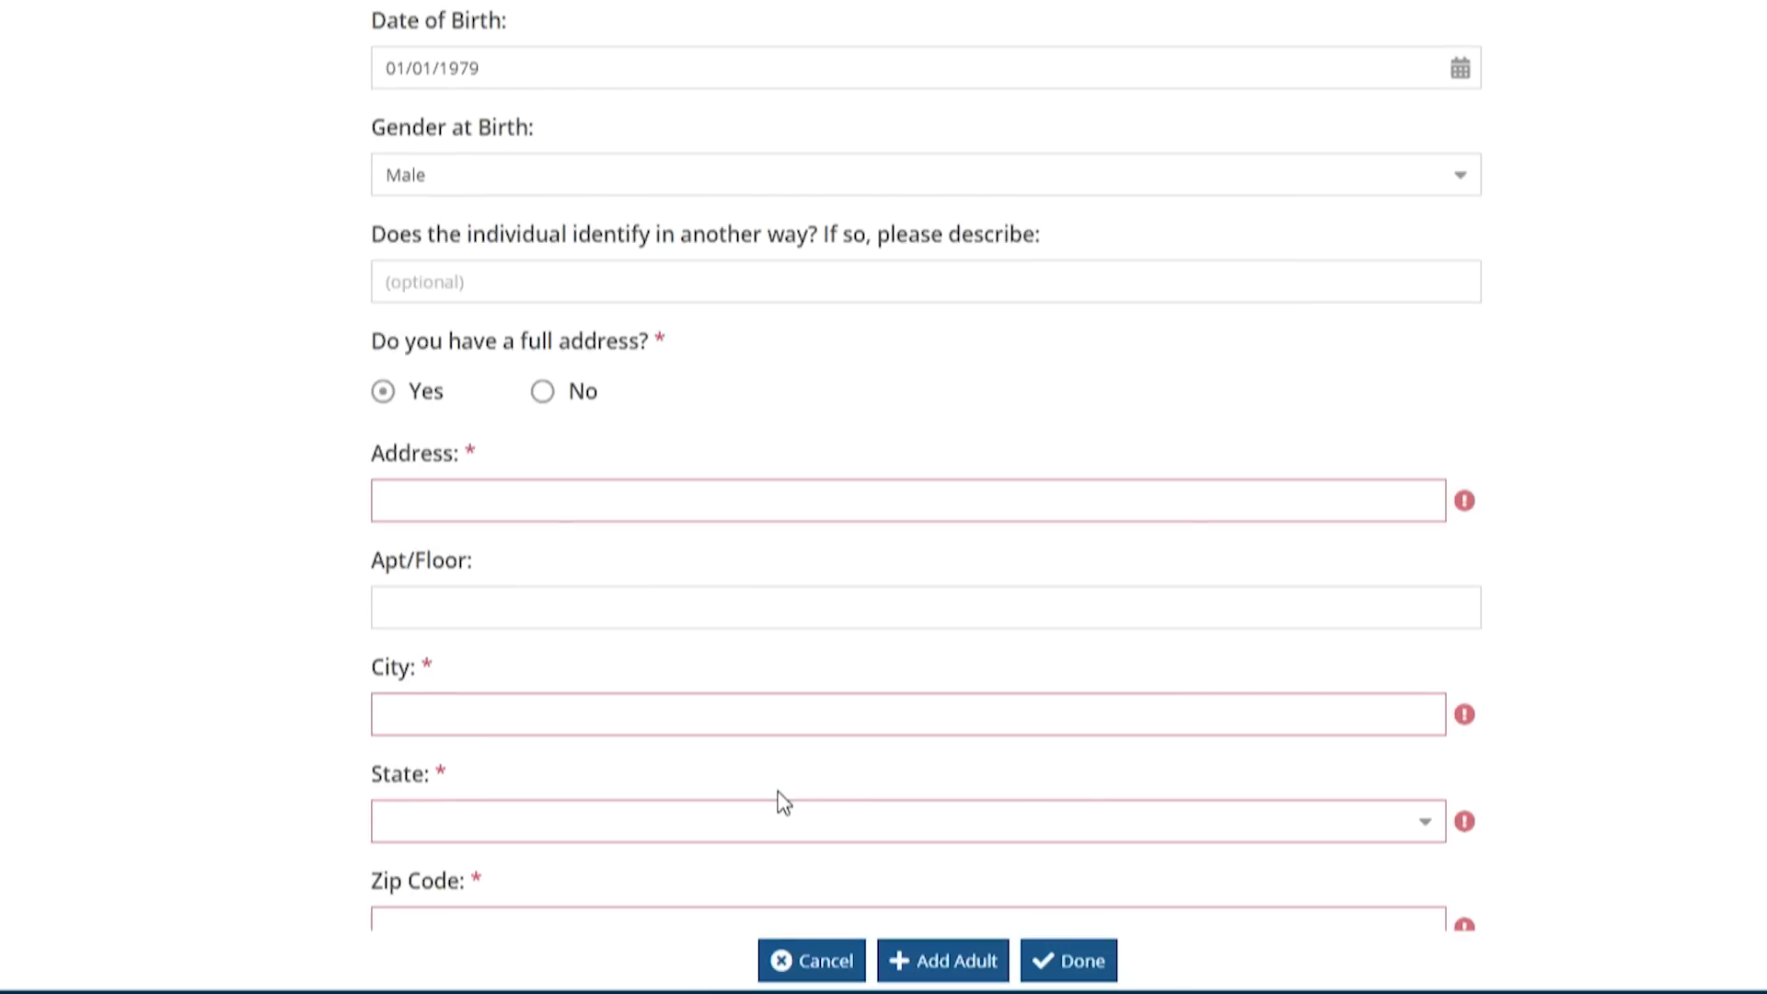
left_click(502, 508)
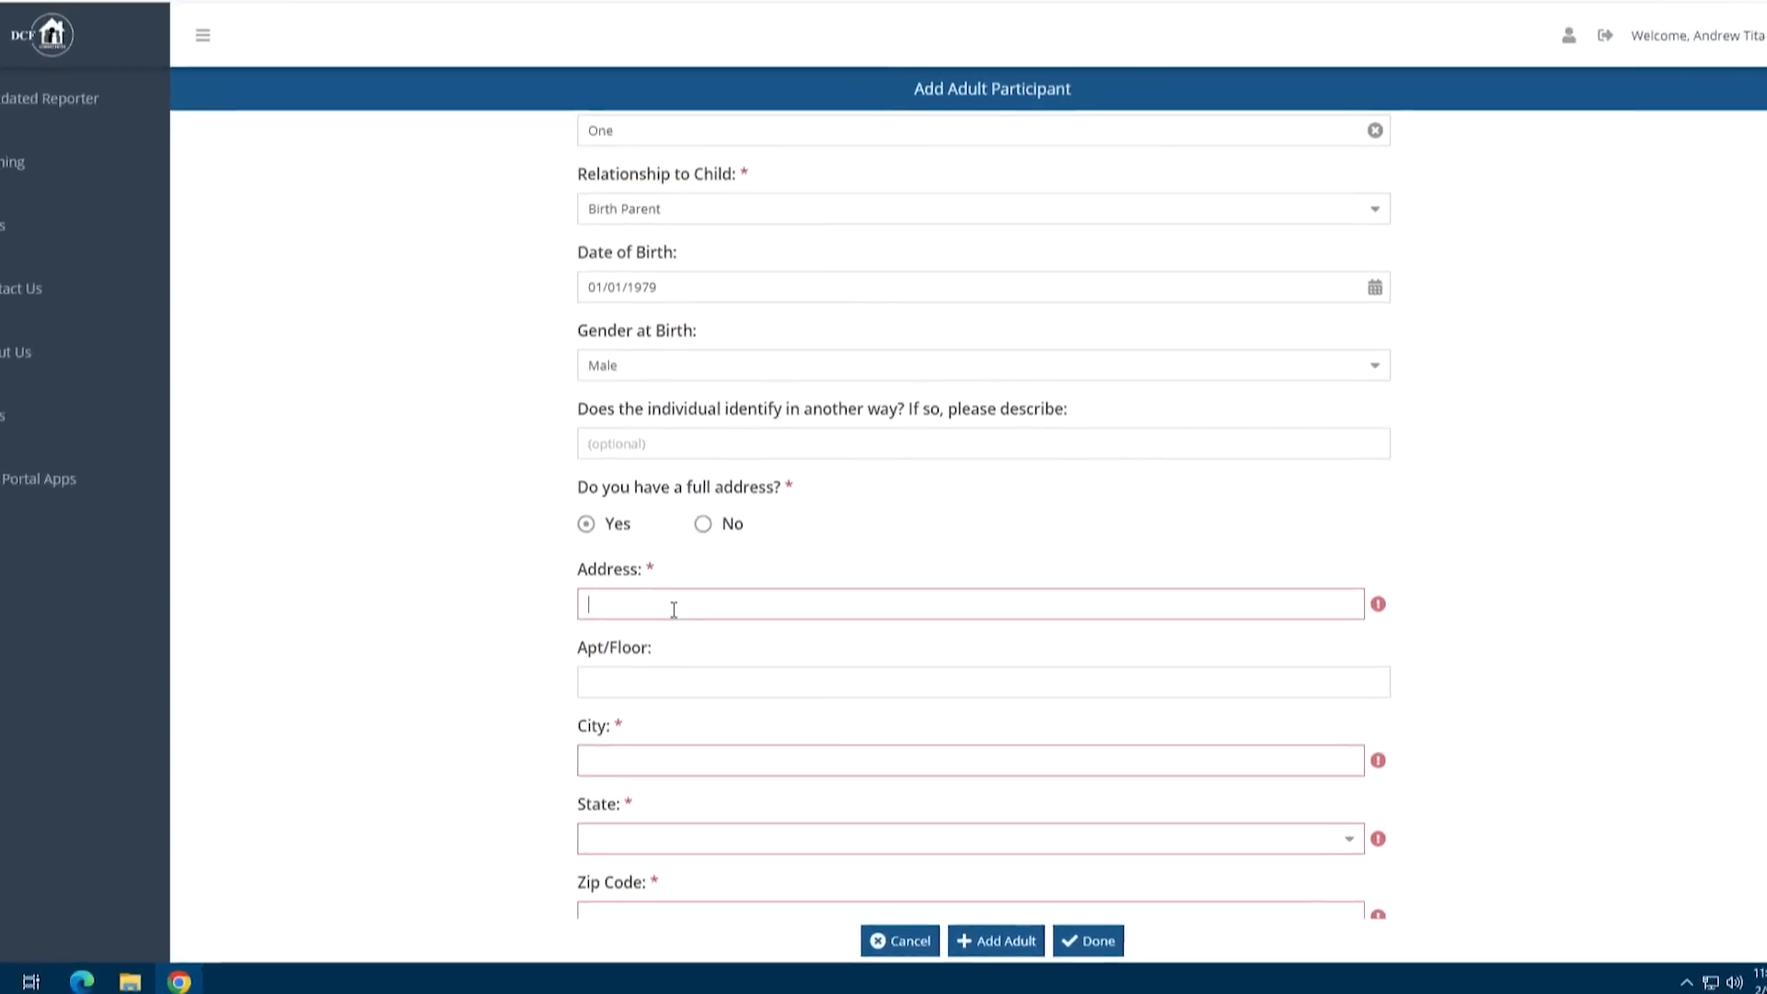
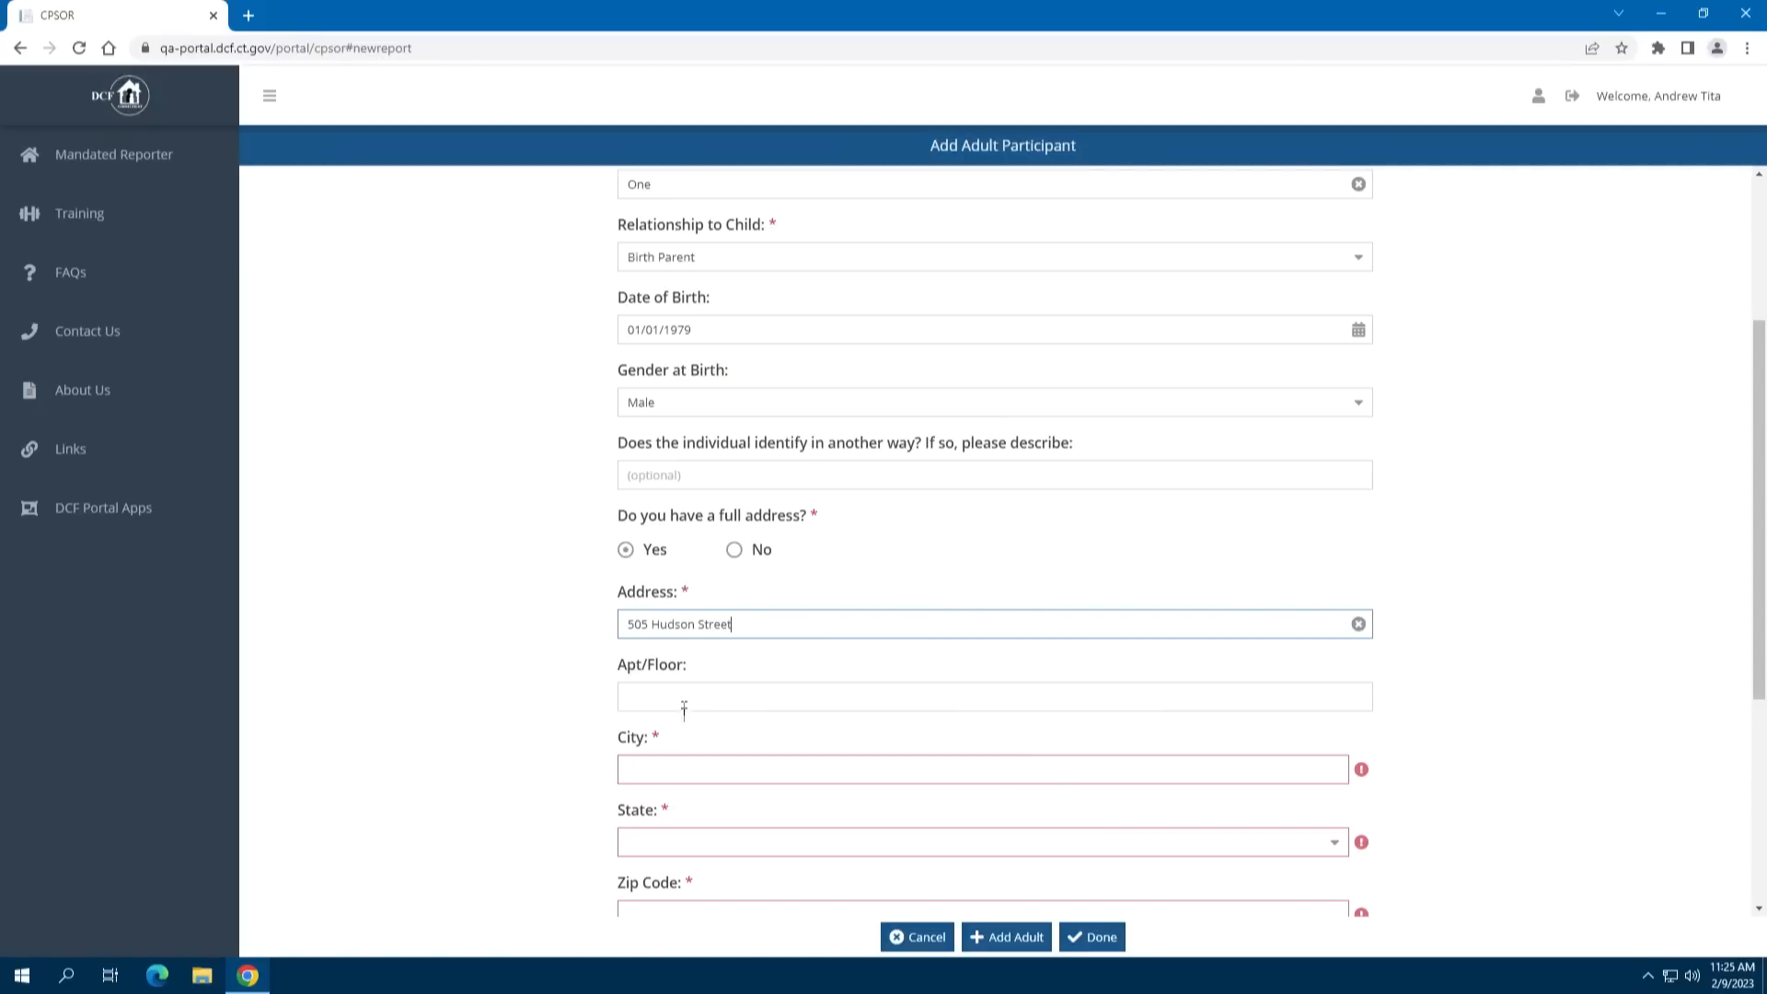
left_click(680, 780)
type("Hartford")
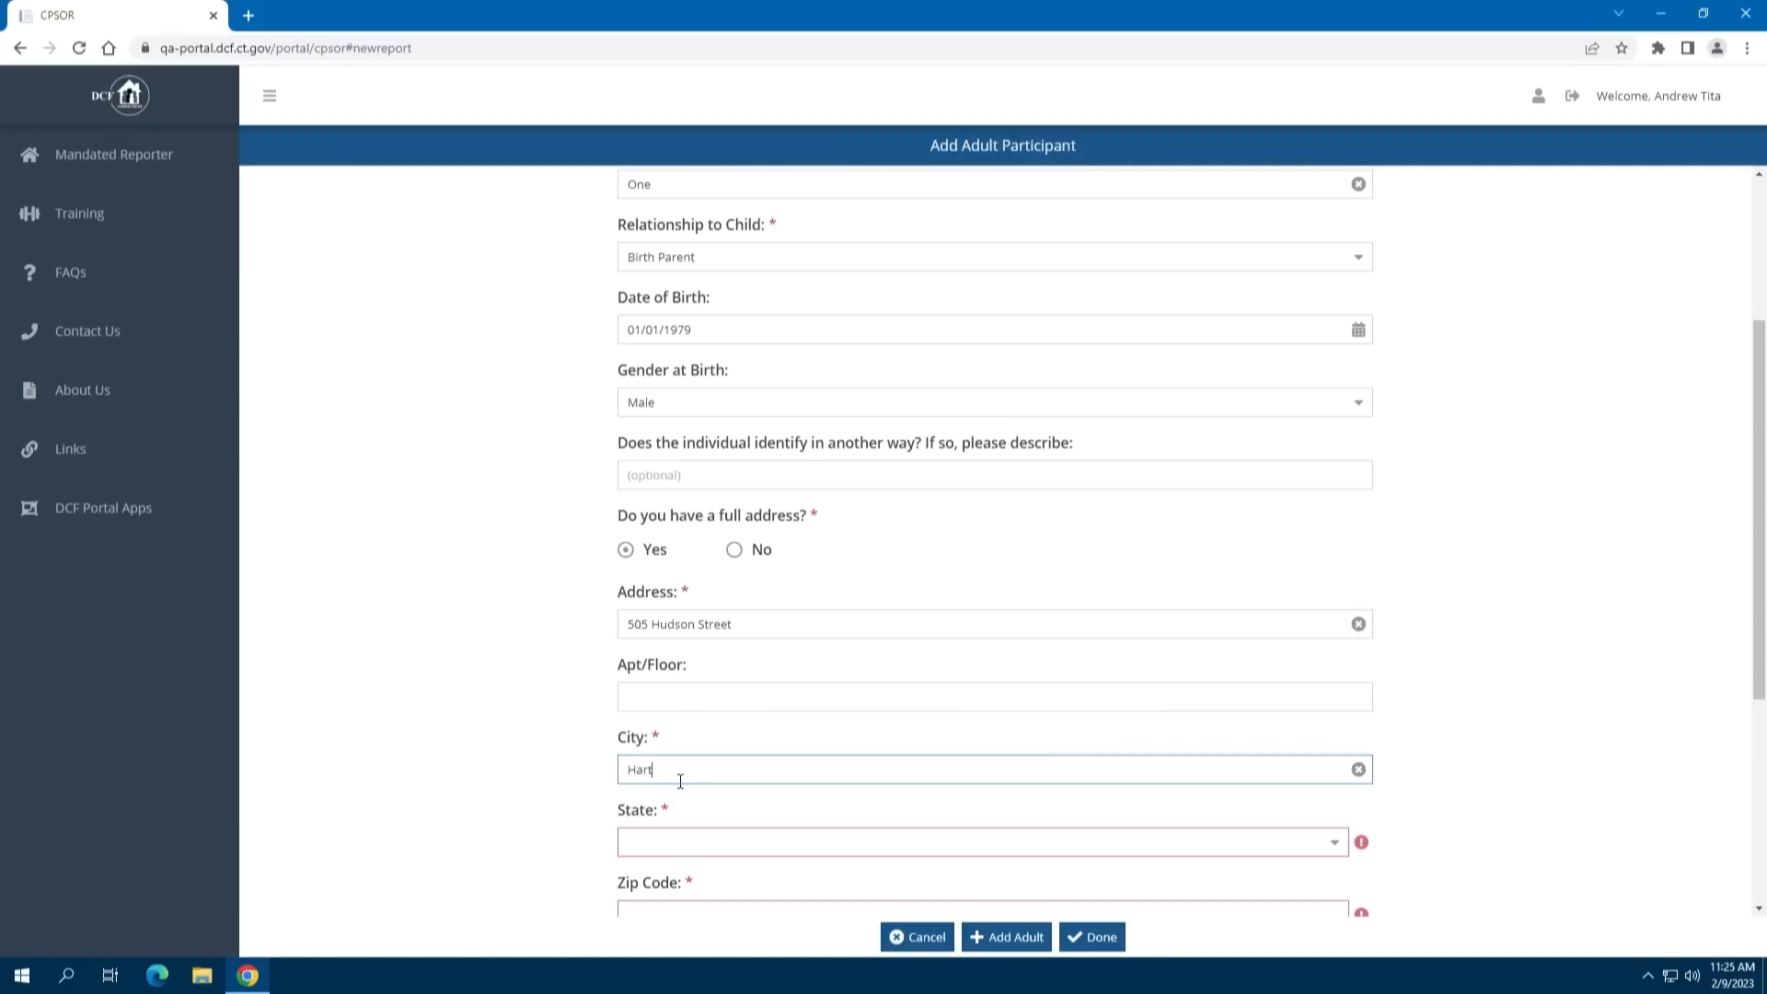
left_click(676, 843)
type("C")
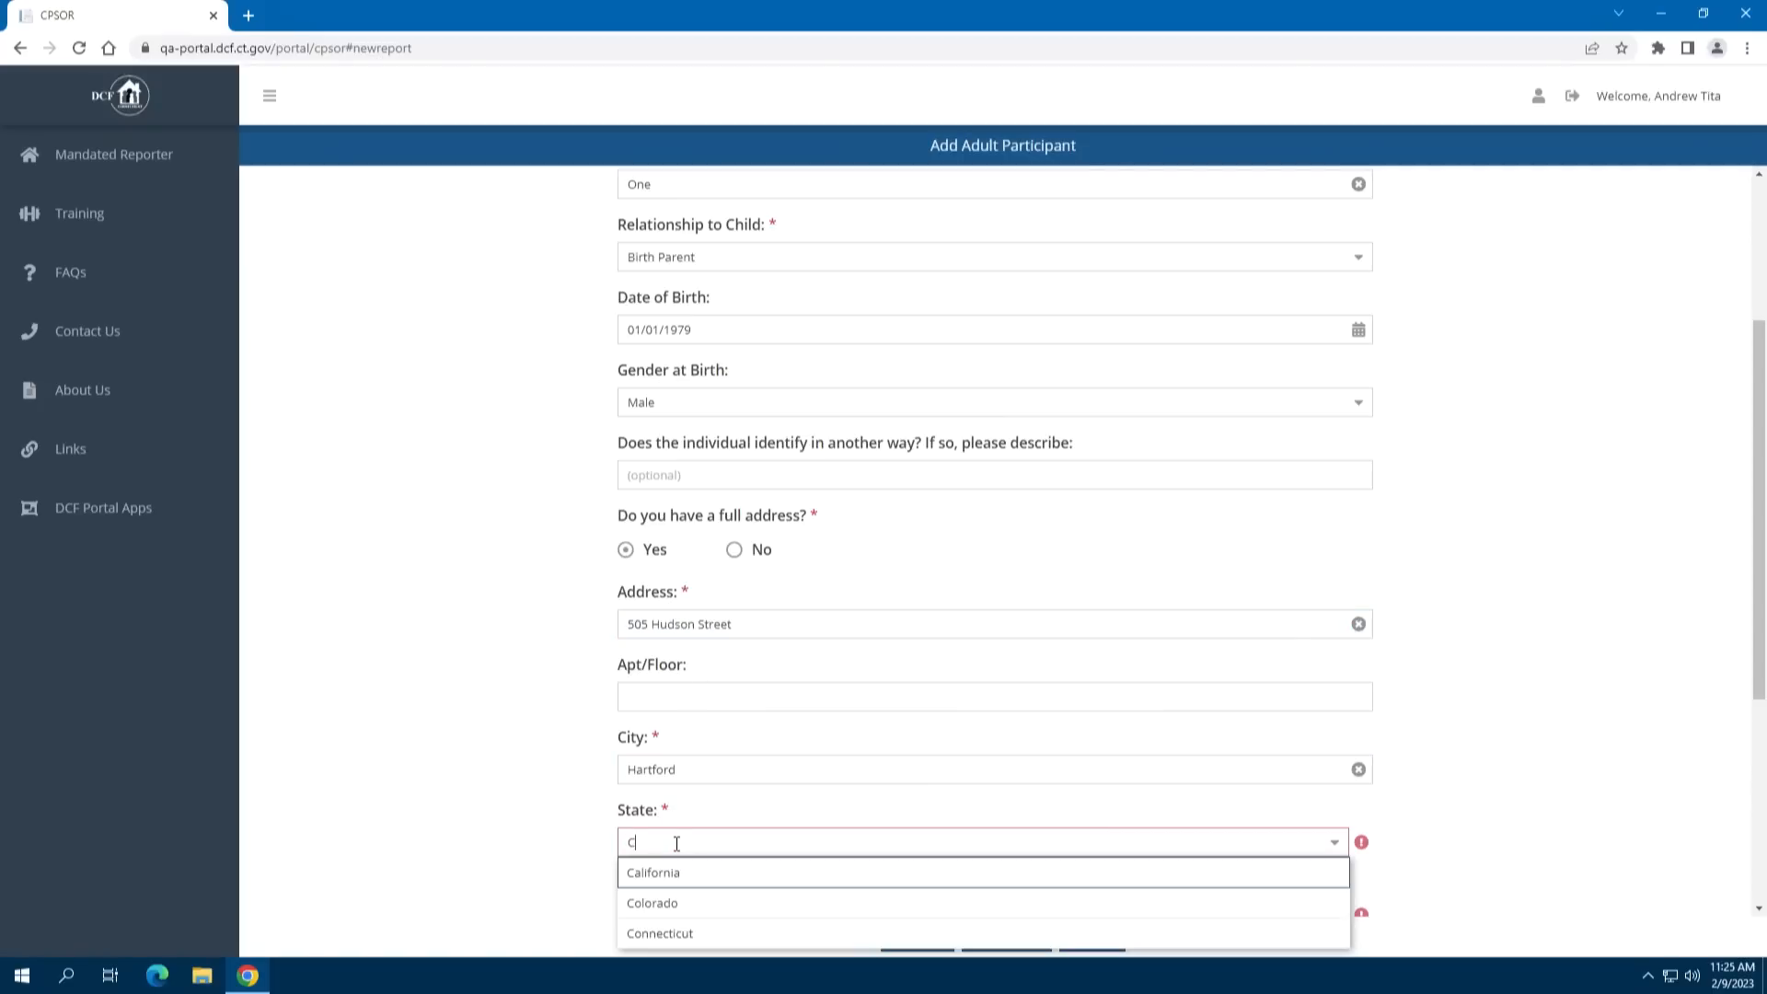
left_click(730, 931)
scroll(871, 790, "down", 2)
left_click(744, 730)
type("06106")
left_click(723, 806)
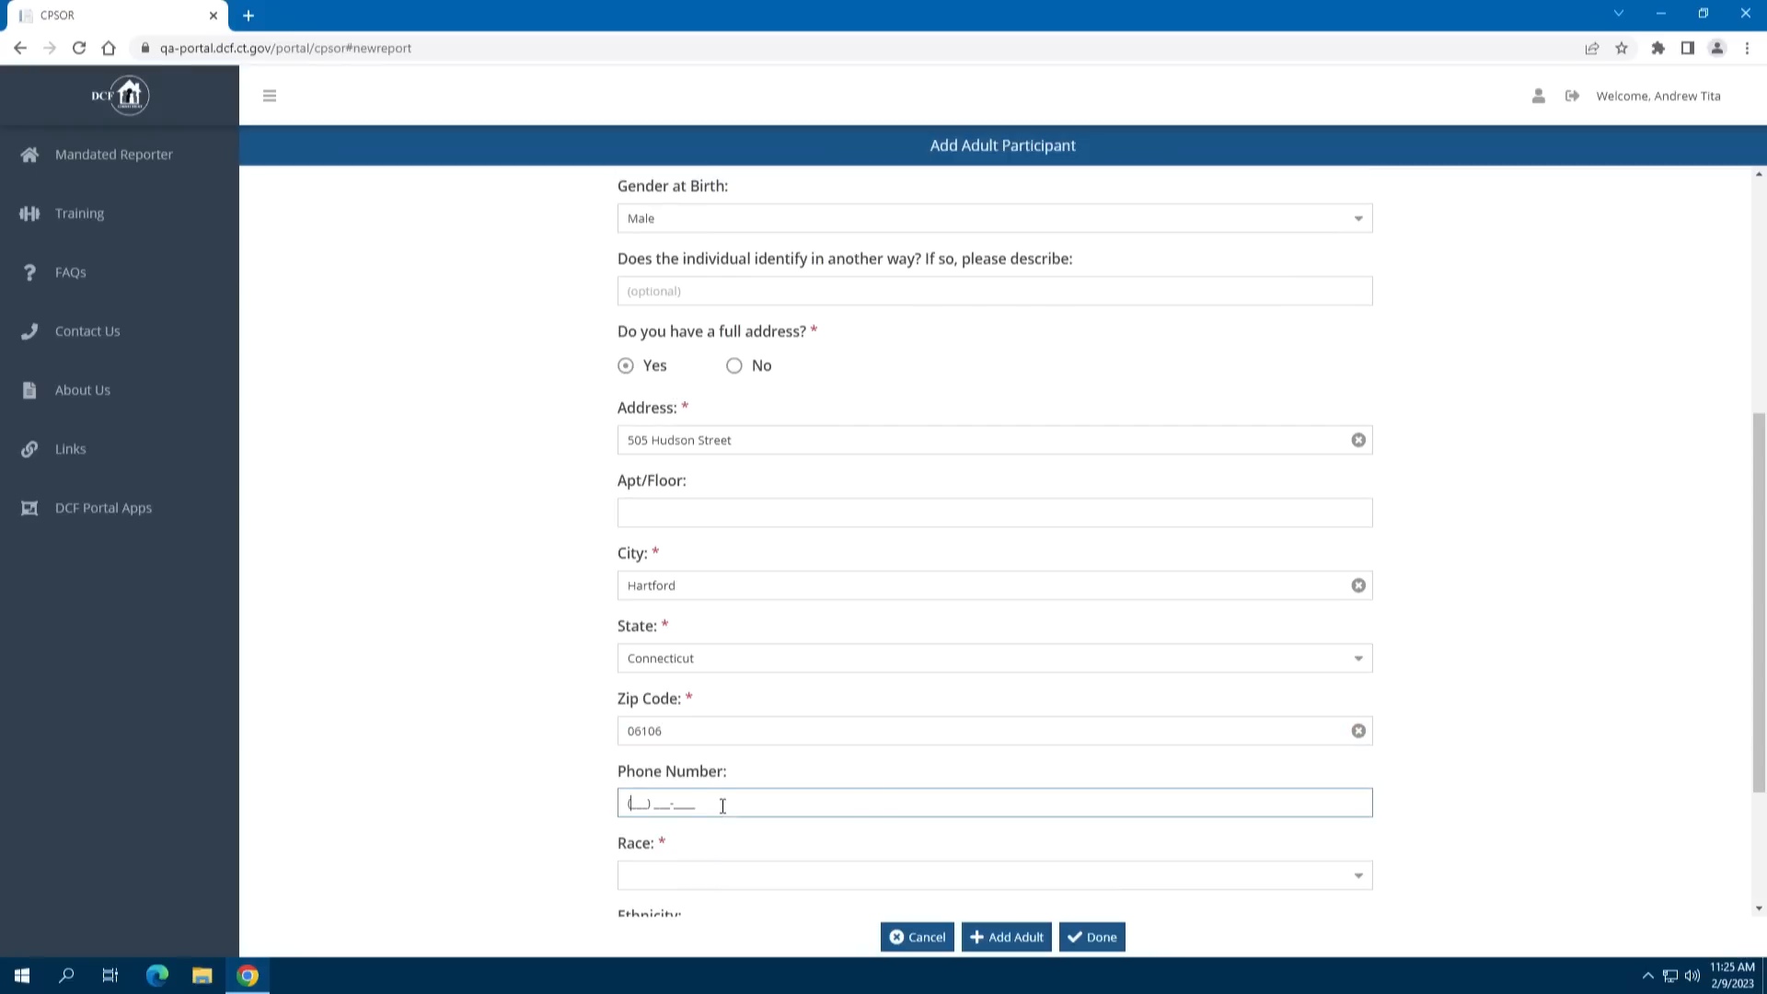
type("555) 555-5555")
Select Asian, Black/African American, Native Hawaiian/Other Pacific Islander and White as the adult's races
left_click(790, 877)
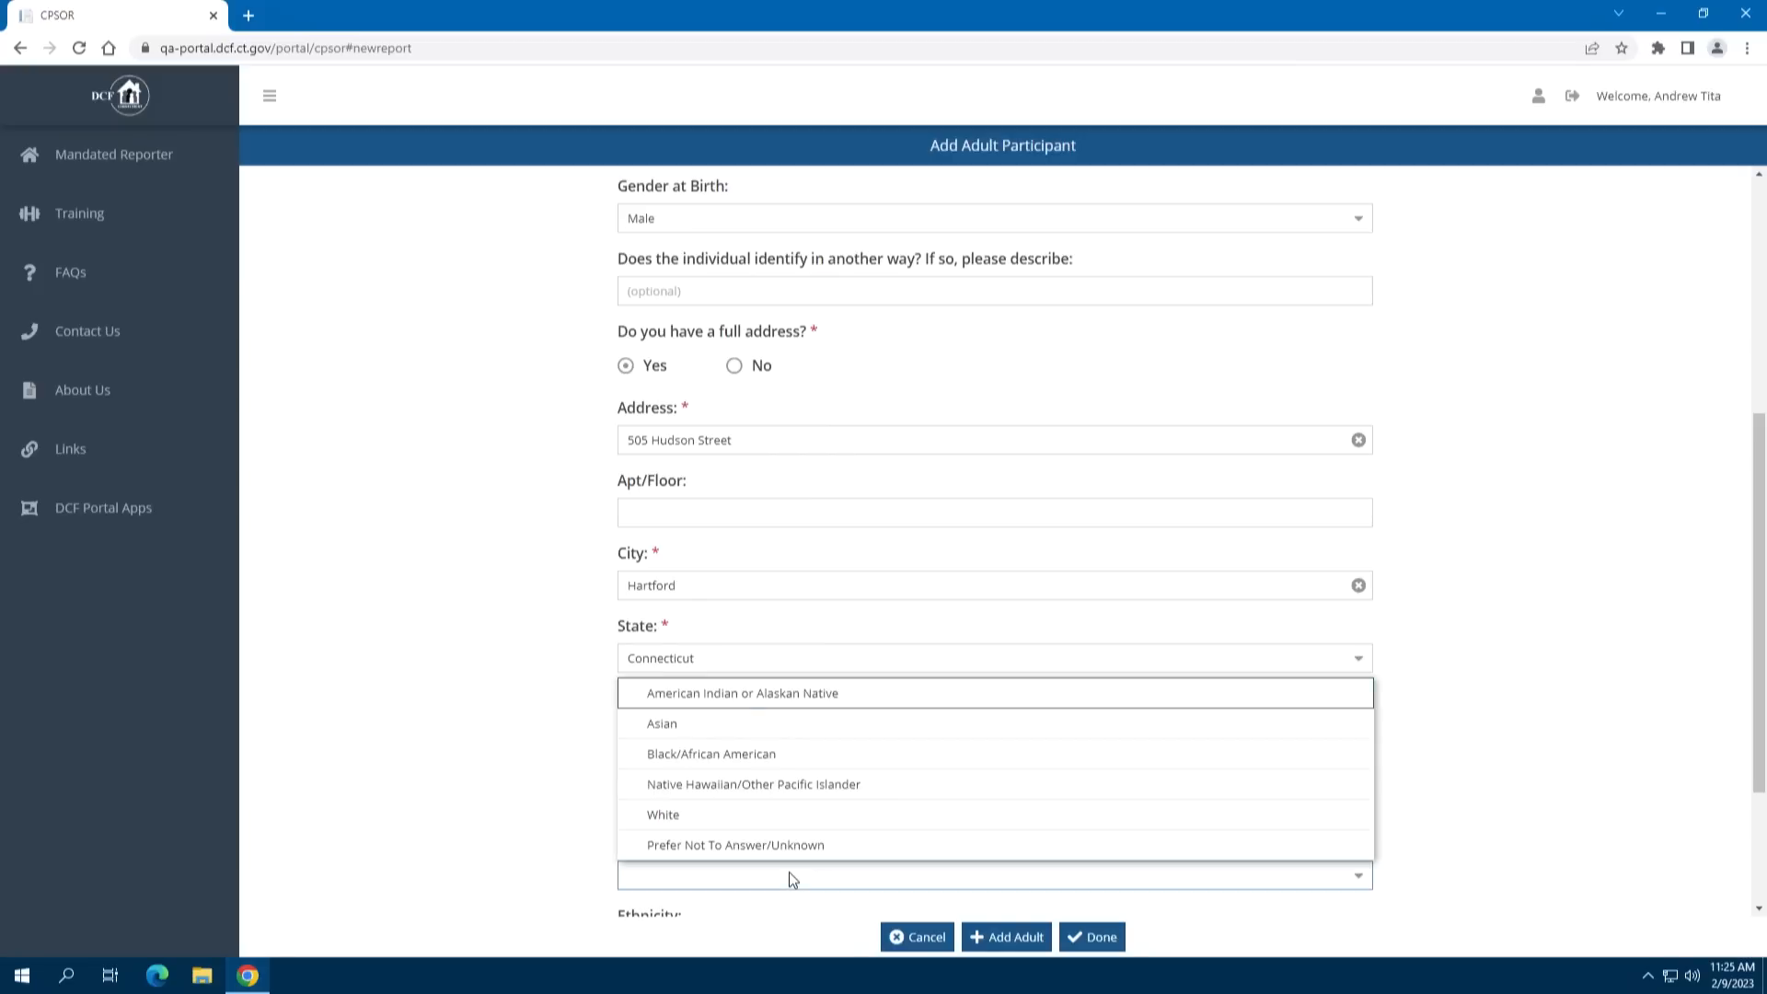
left_click(776, 736)
left_click(758, 755)
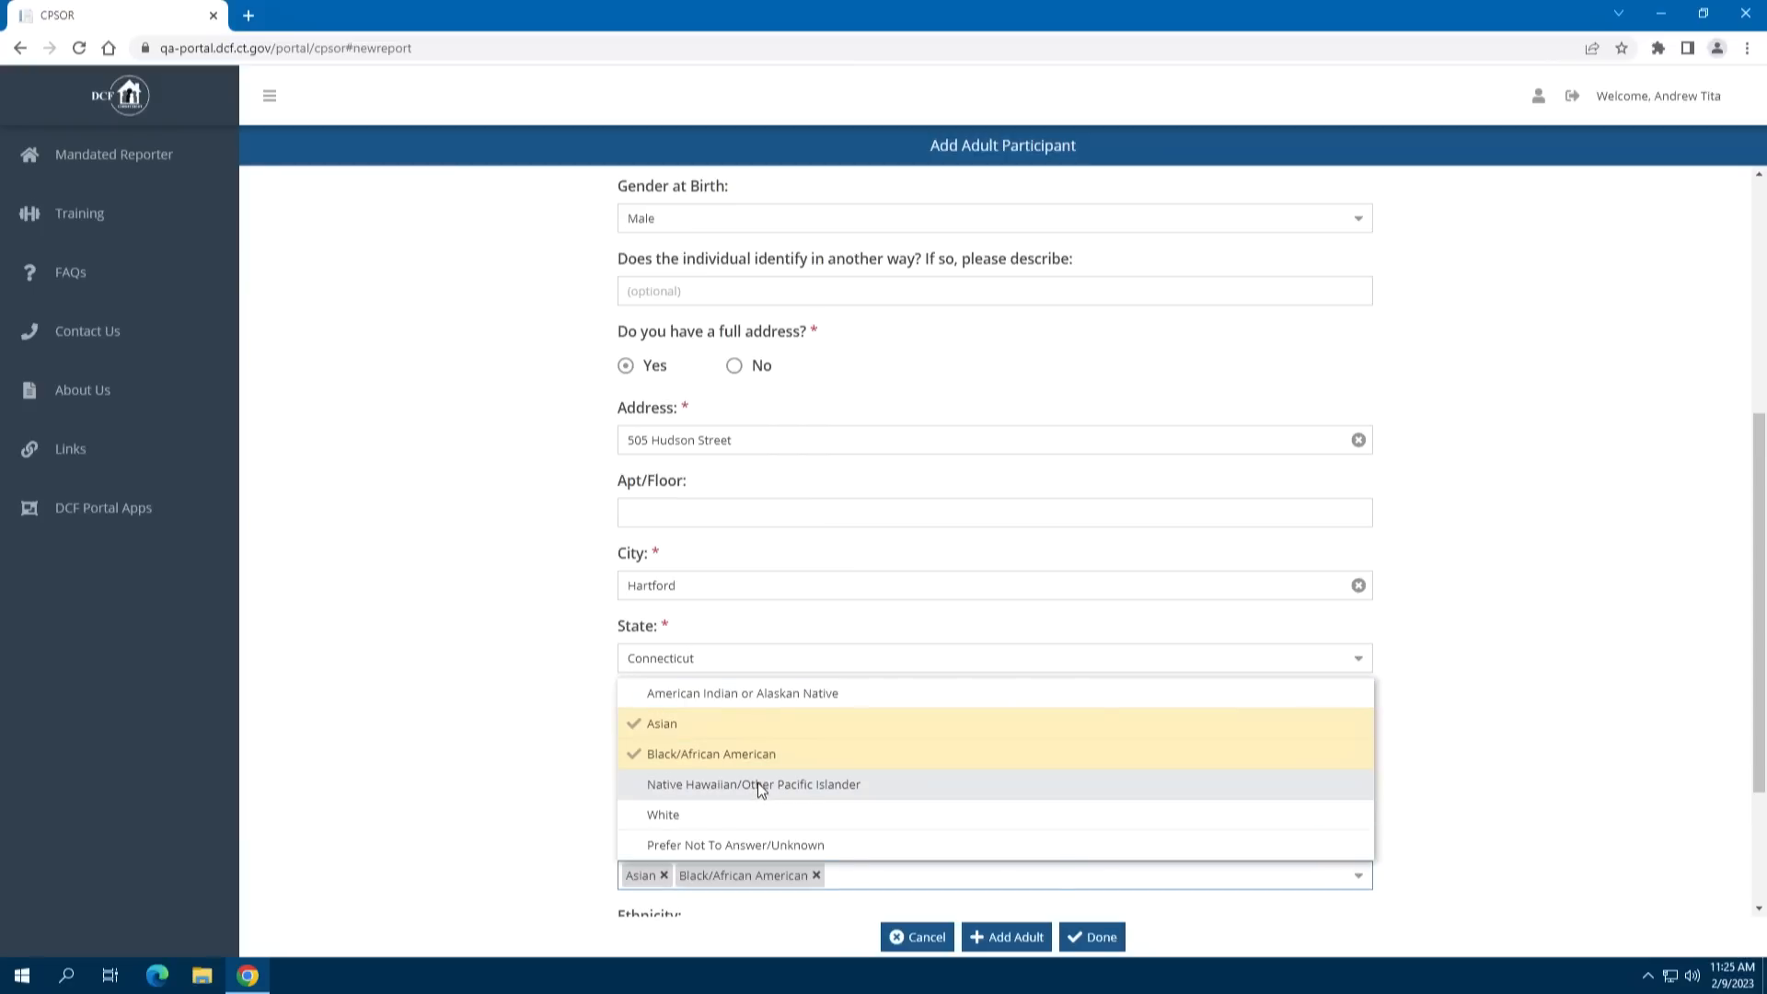
left_click(758, 783)
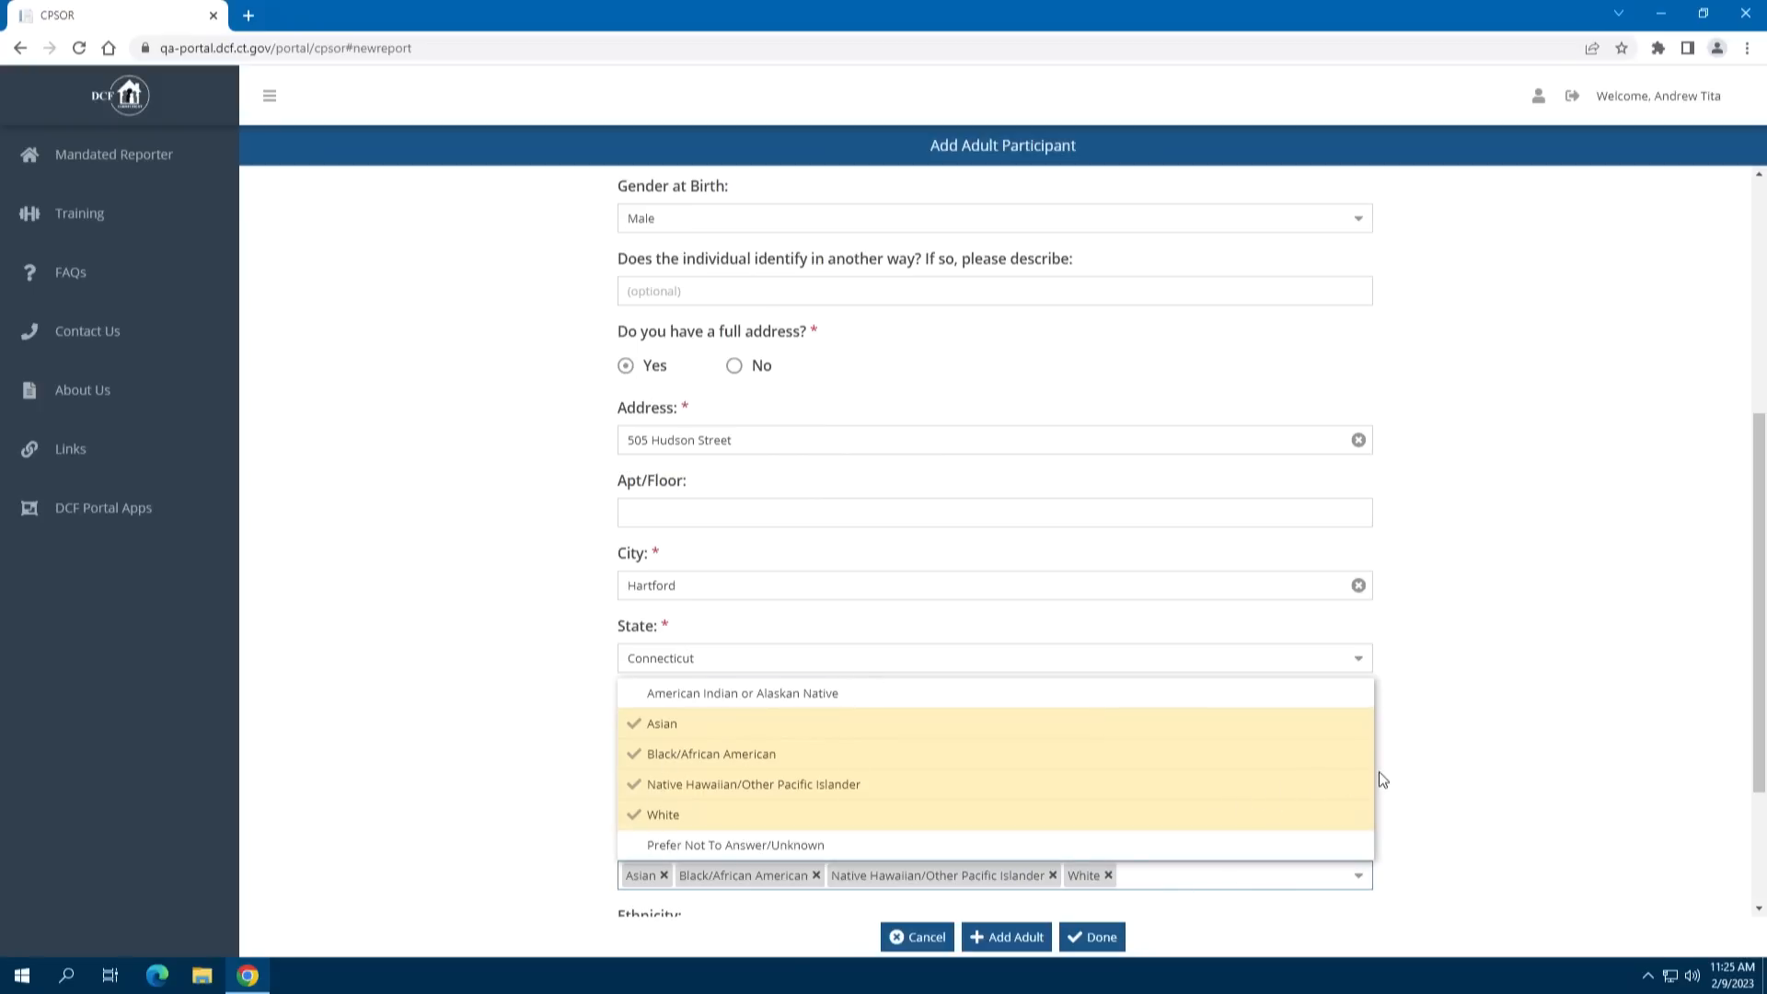
left_click(1402, 770)
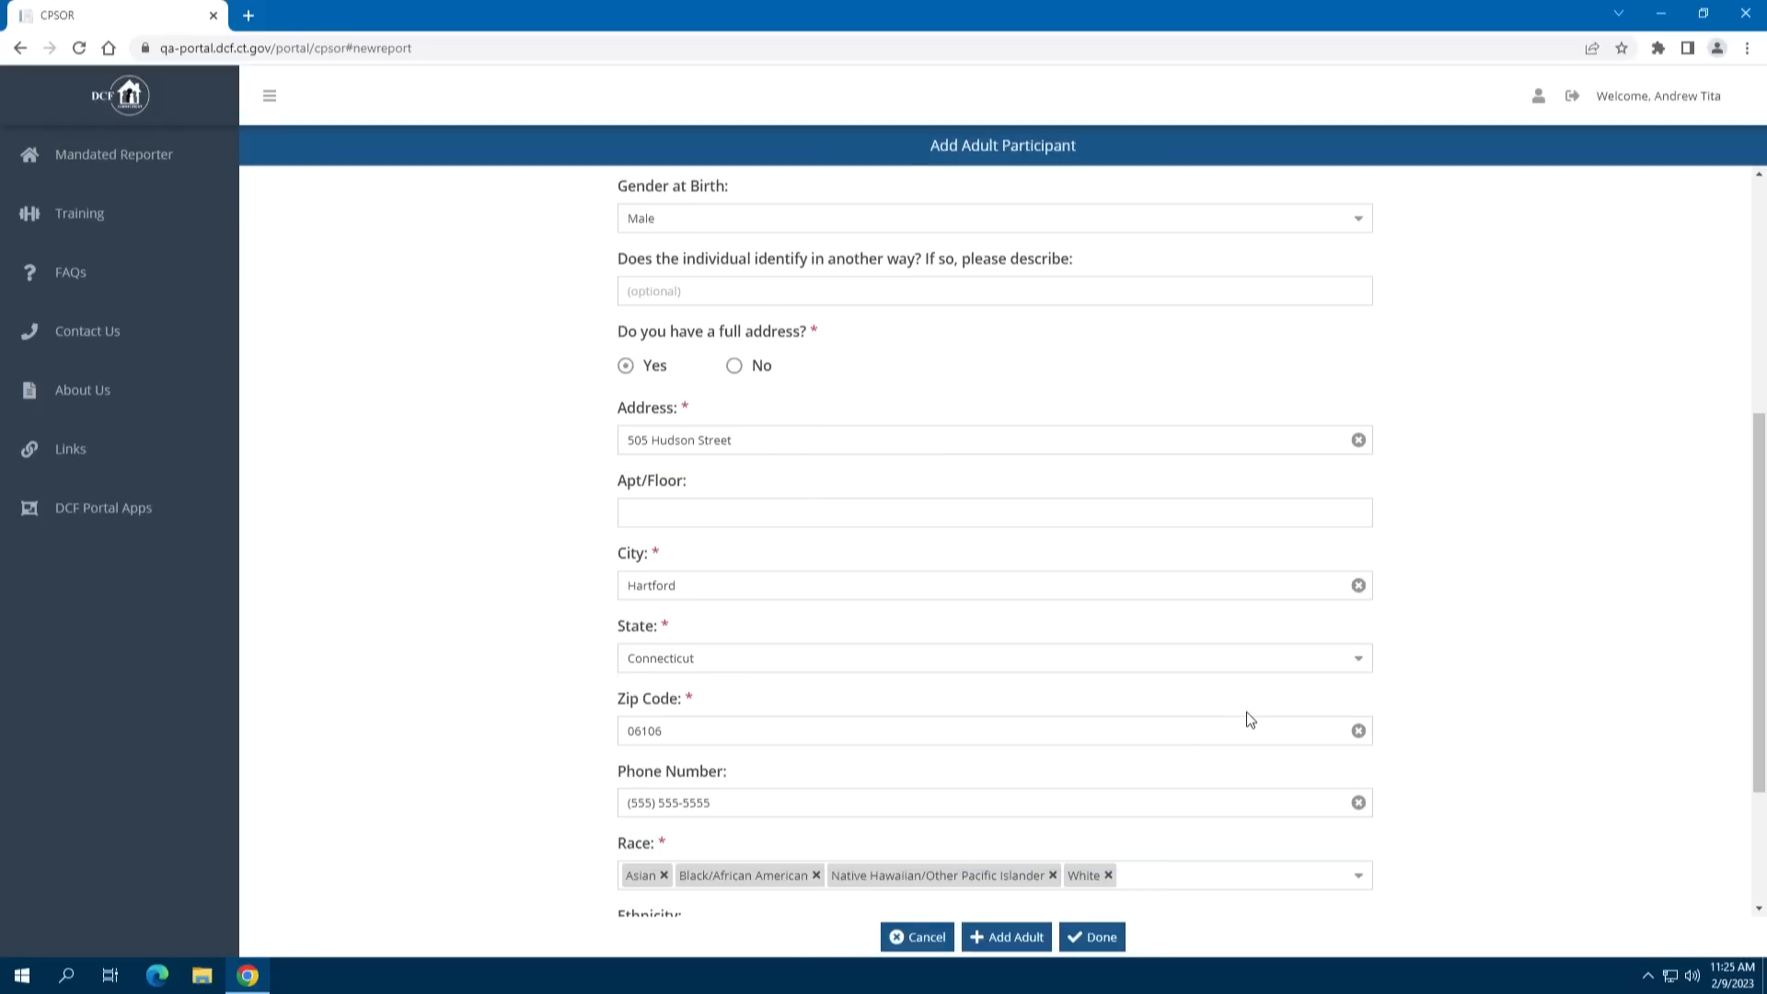
Remove White from the adult's races, leaving ethnicity unselected
scroll(1246, 713, "down", 3)
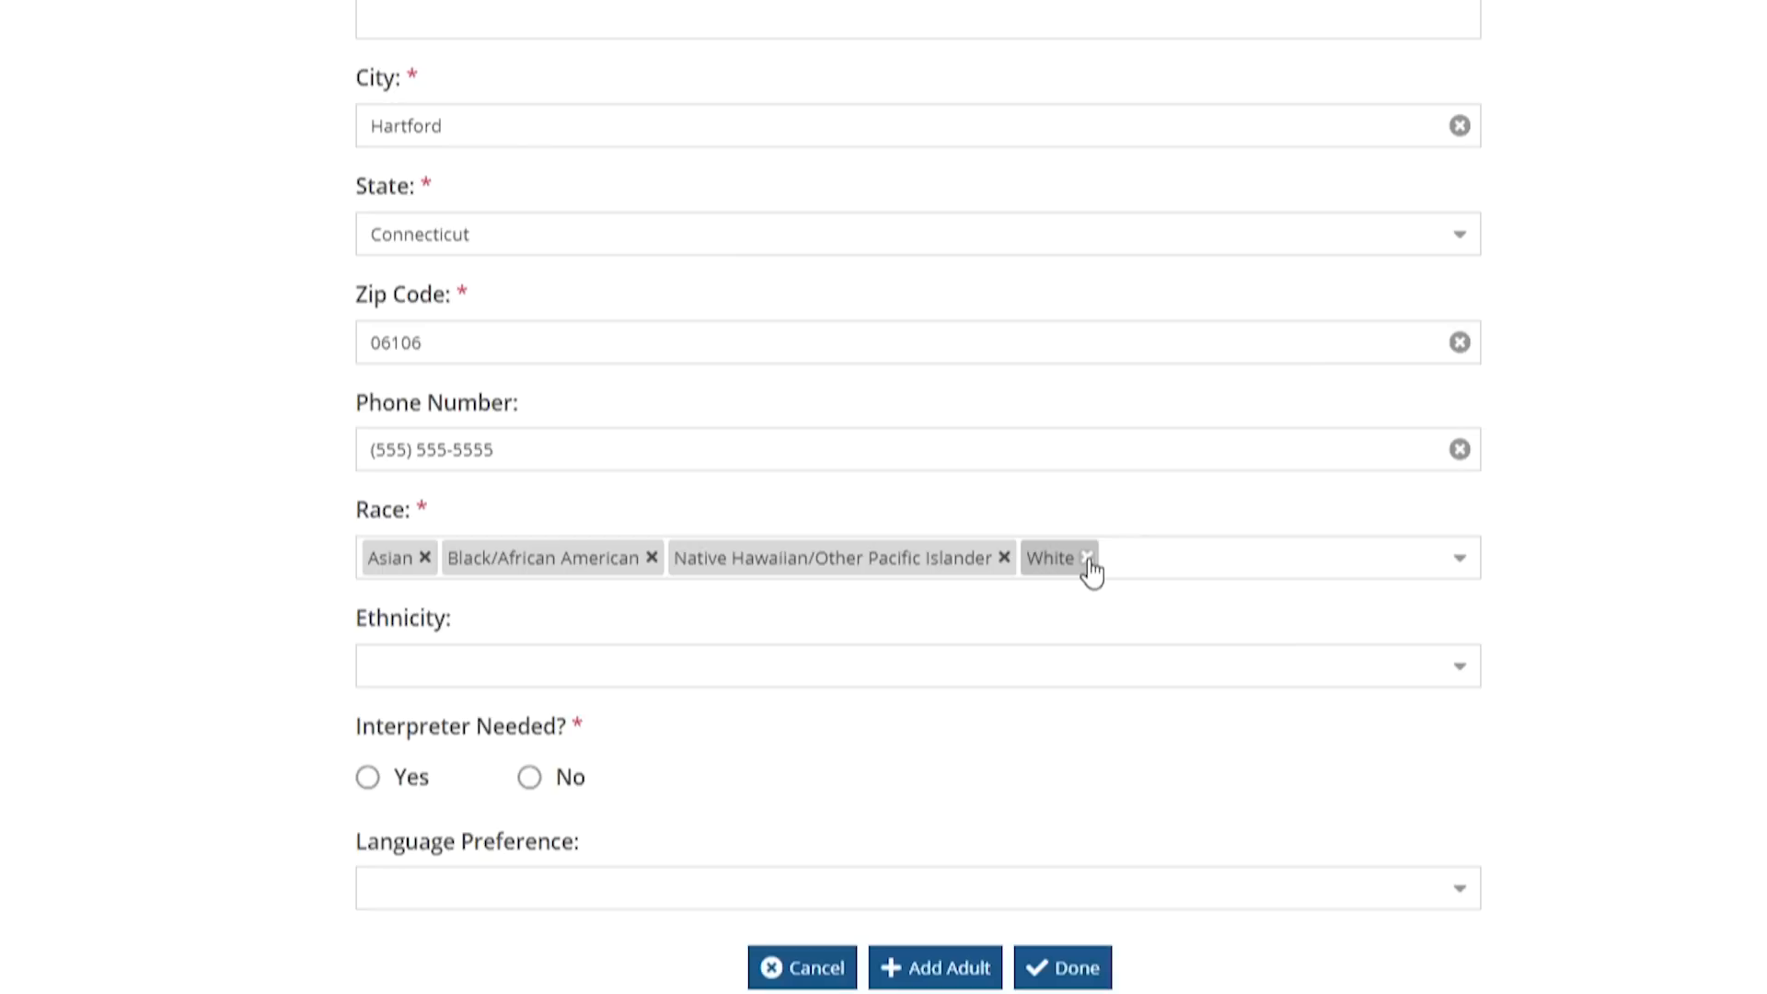
left_click(1087, 558)
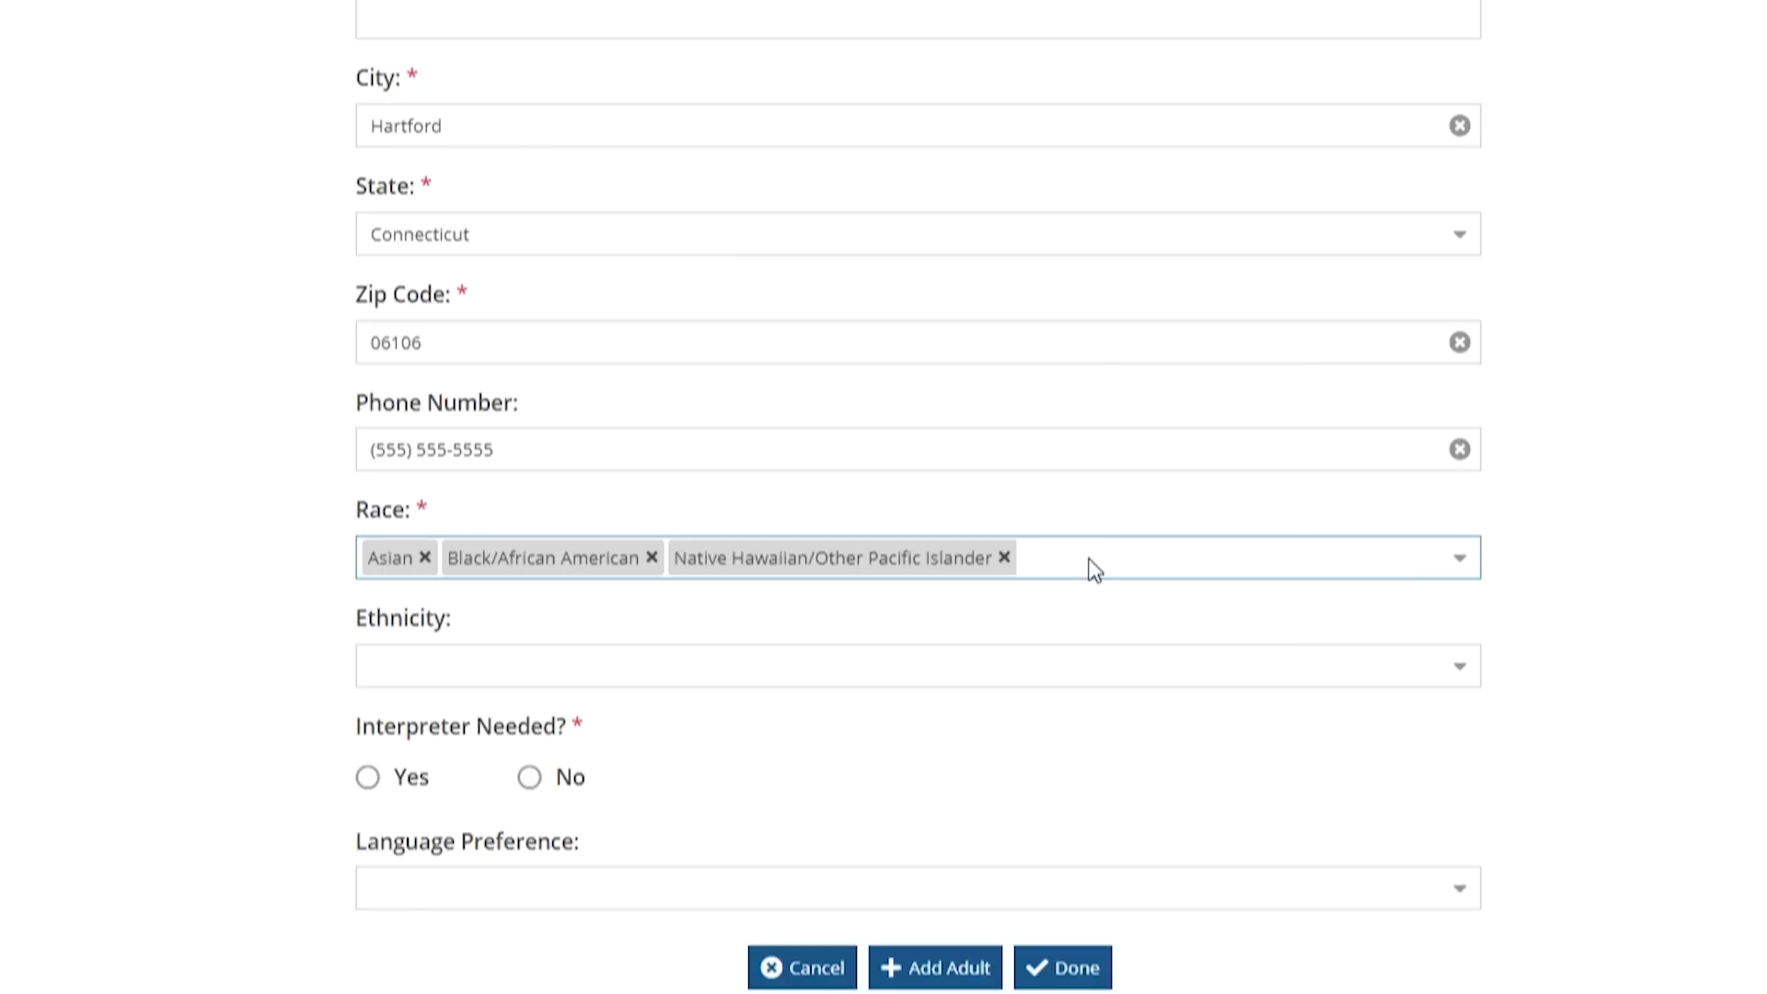
left_click(953, 672)
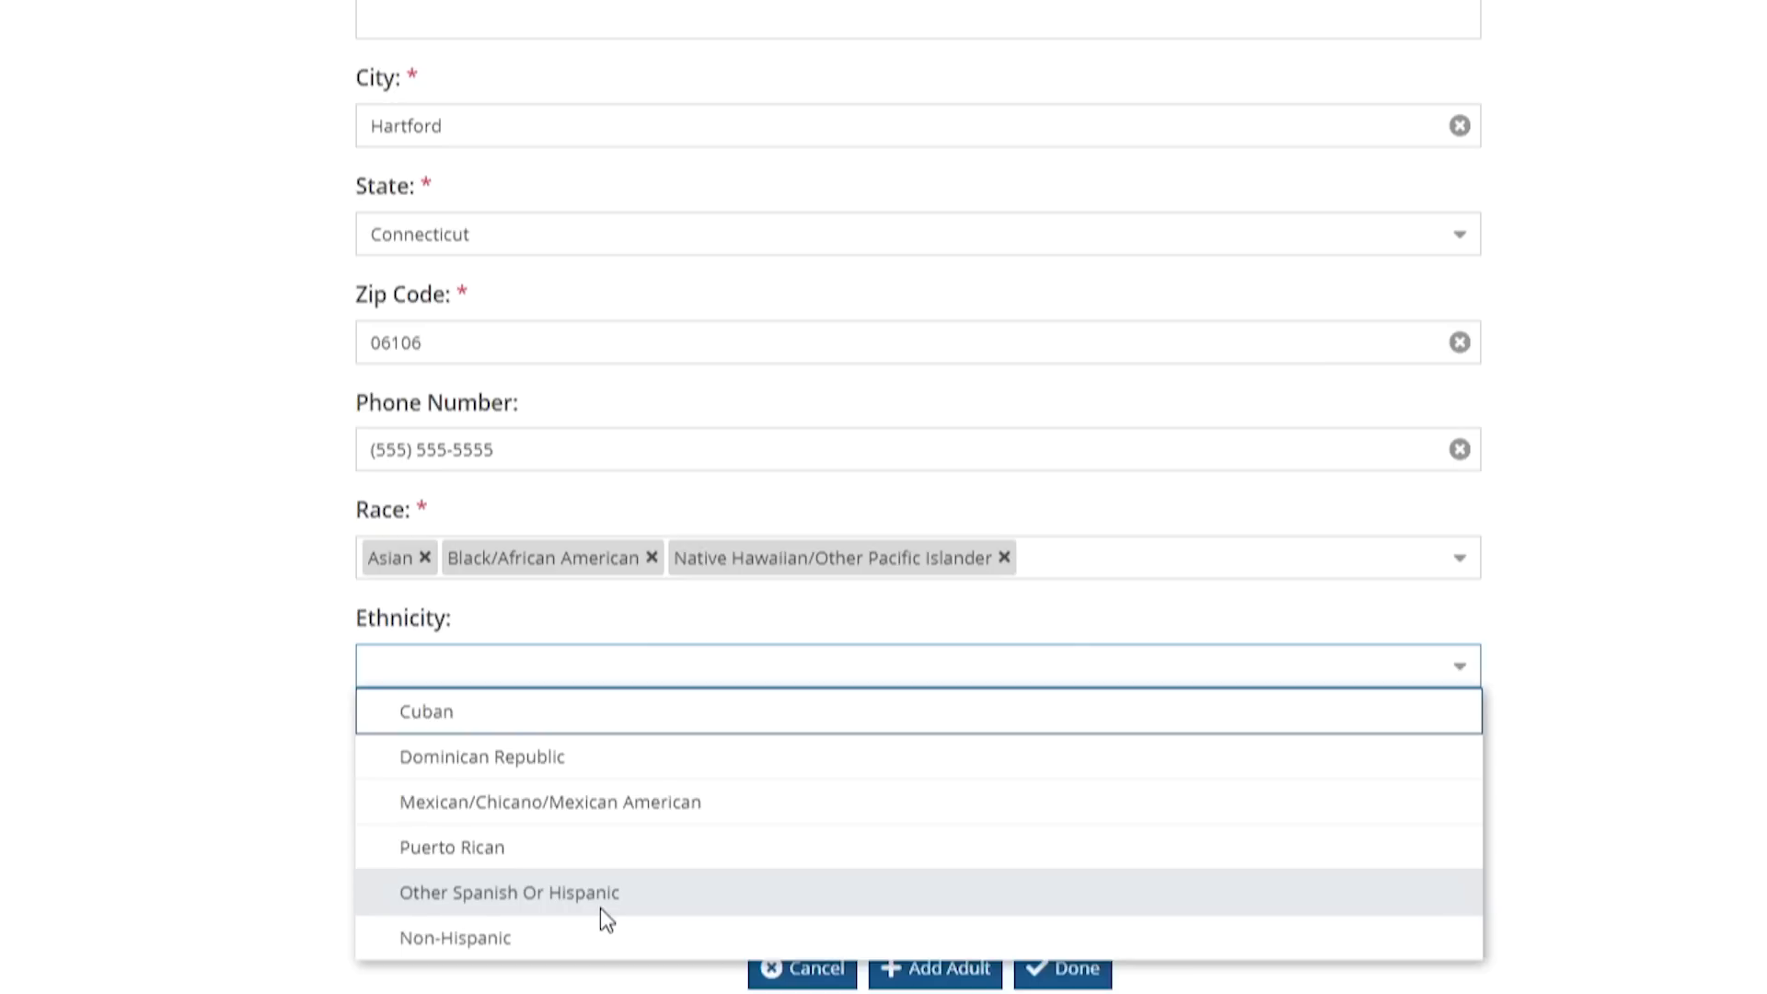
left_click(1665, 780)
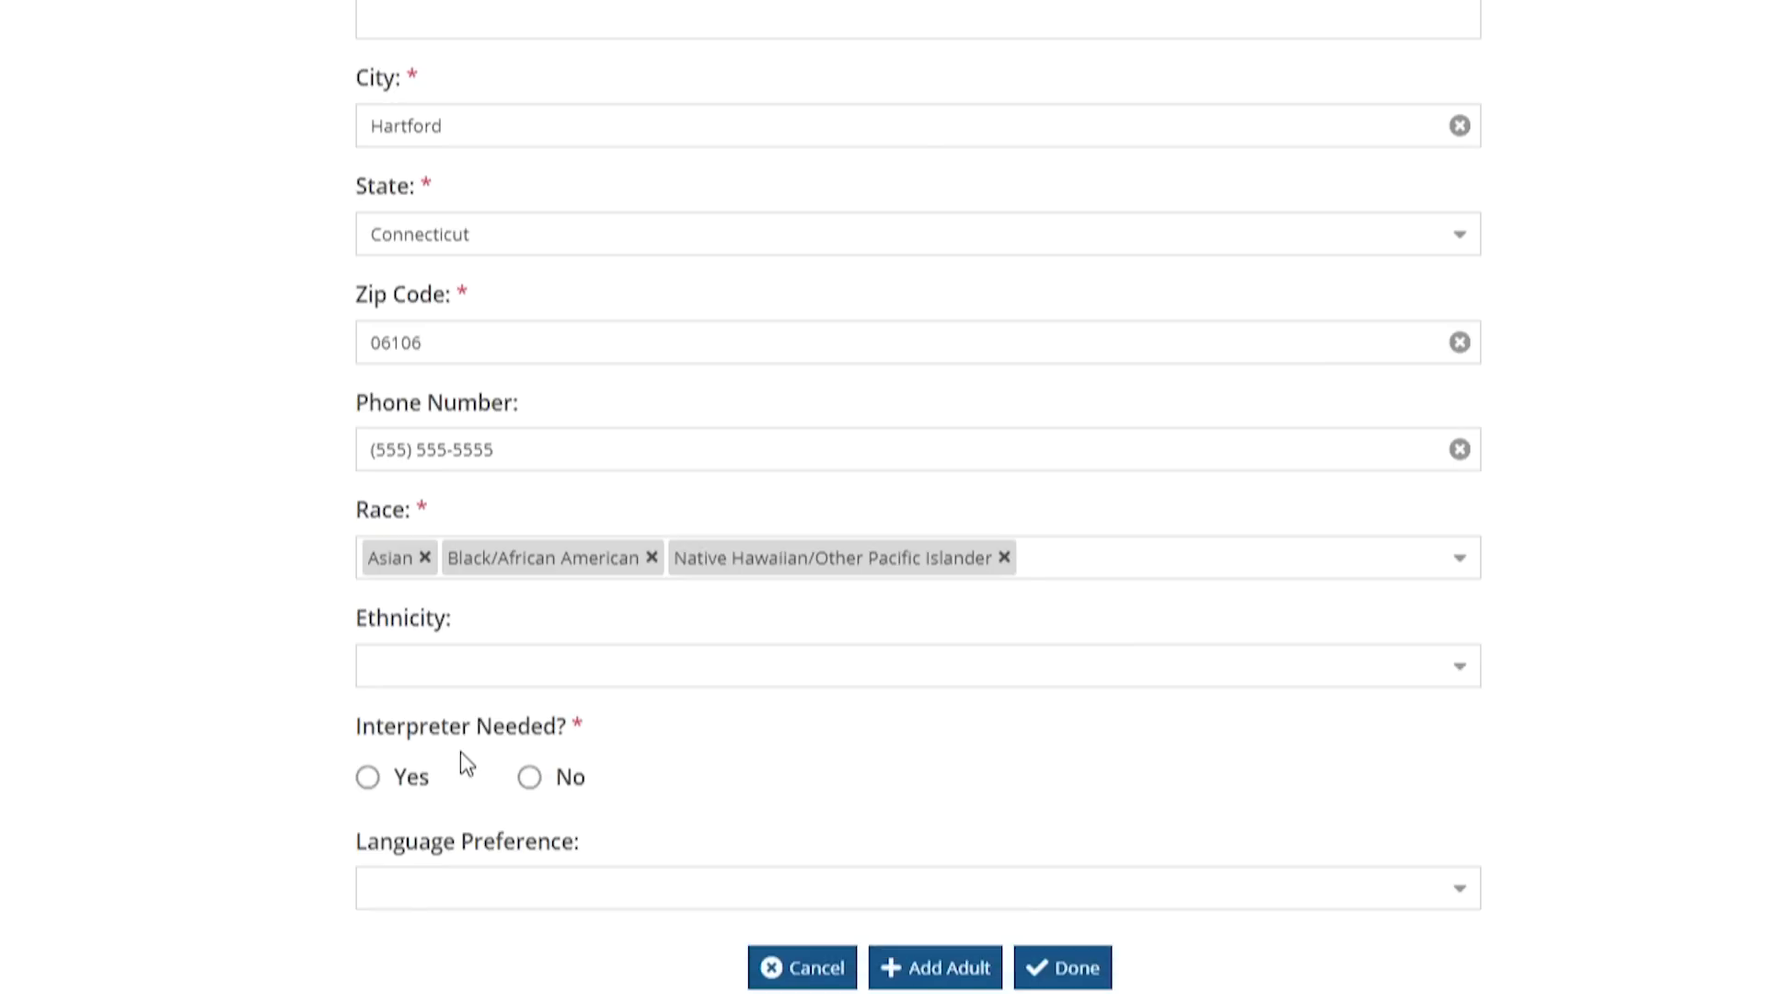
Answer No to Interpreter Needed and set language preference to English
left_click(541, 785)
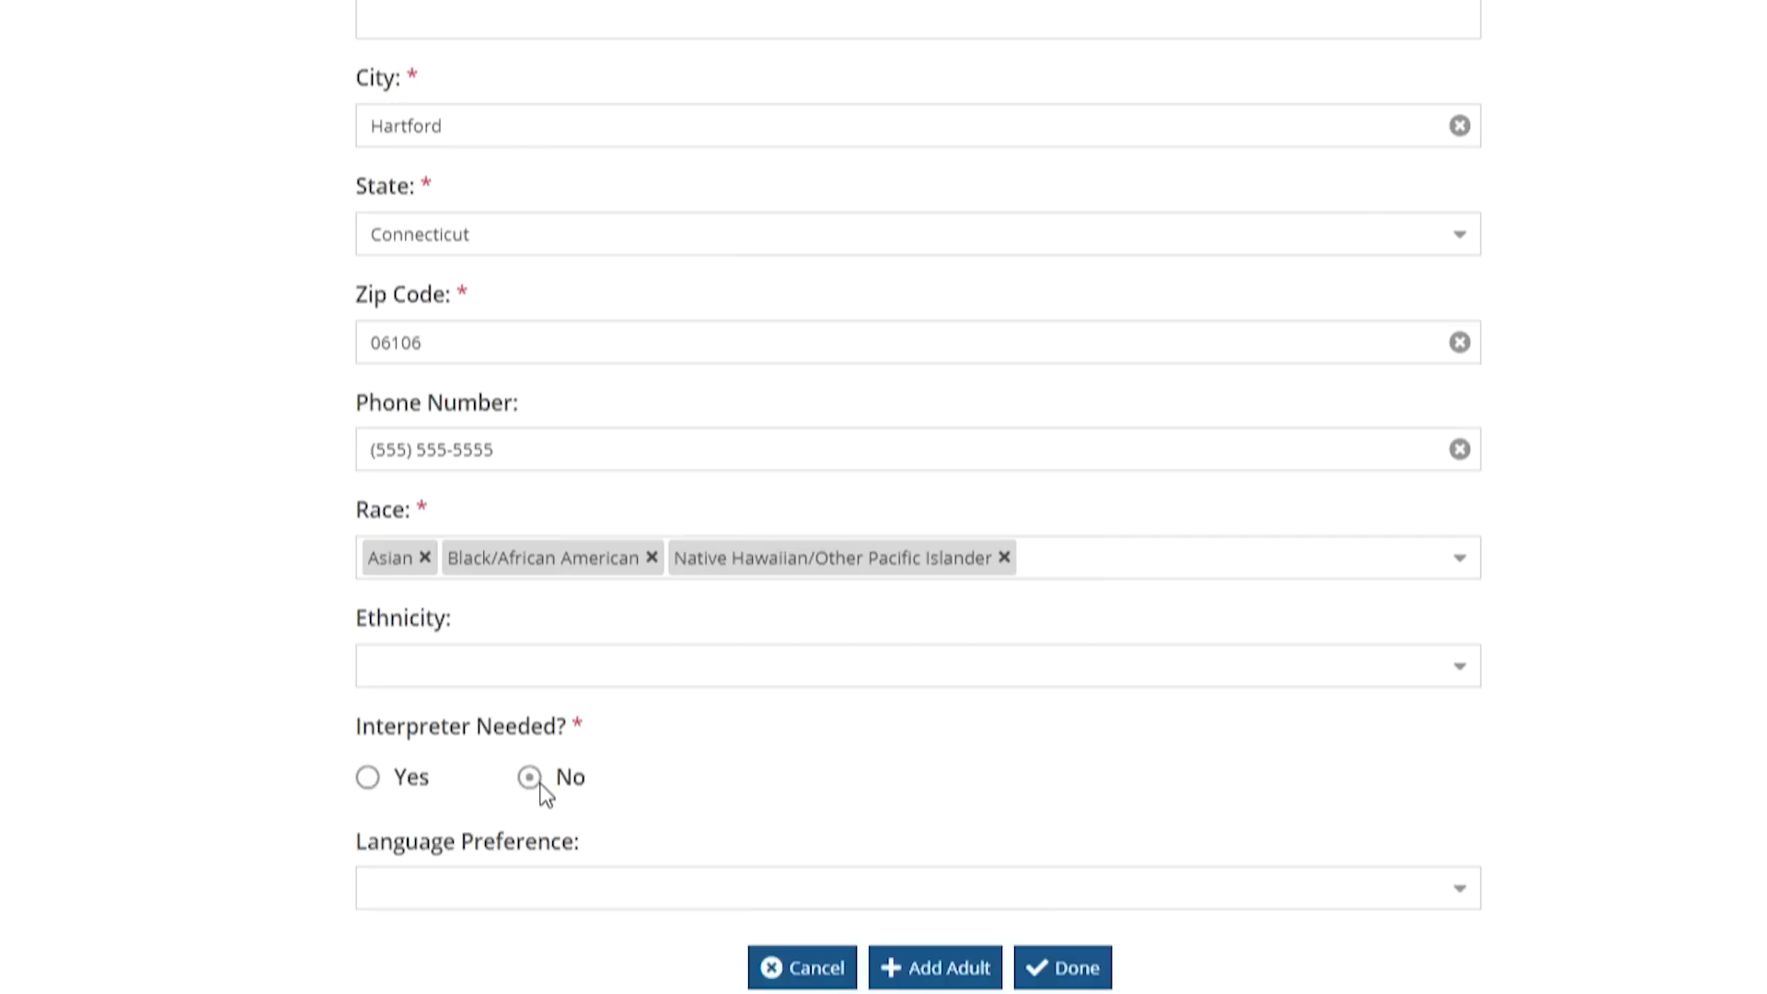
left_click(509, 889)
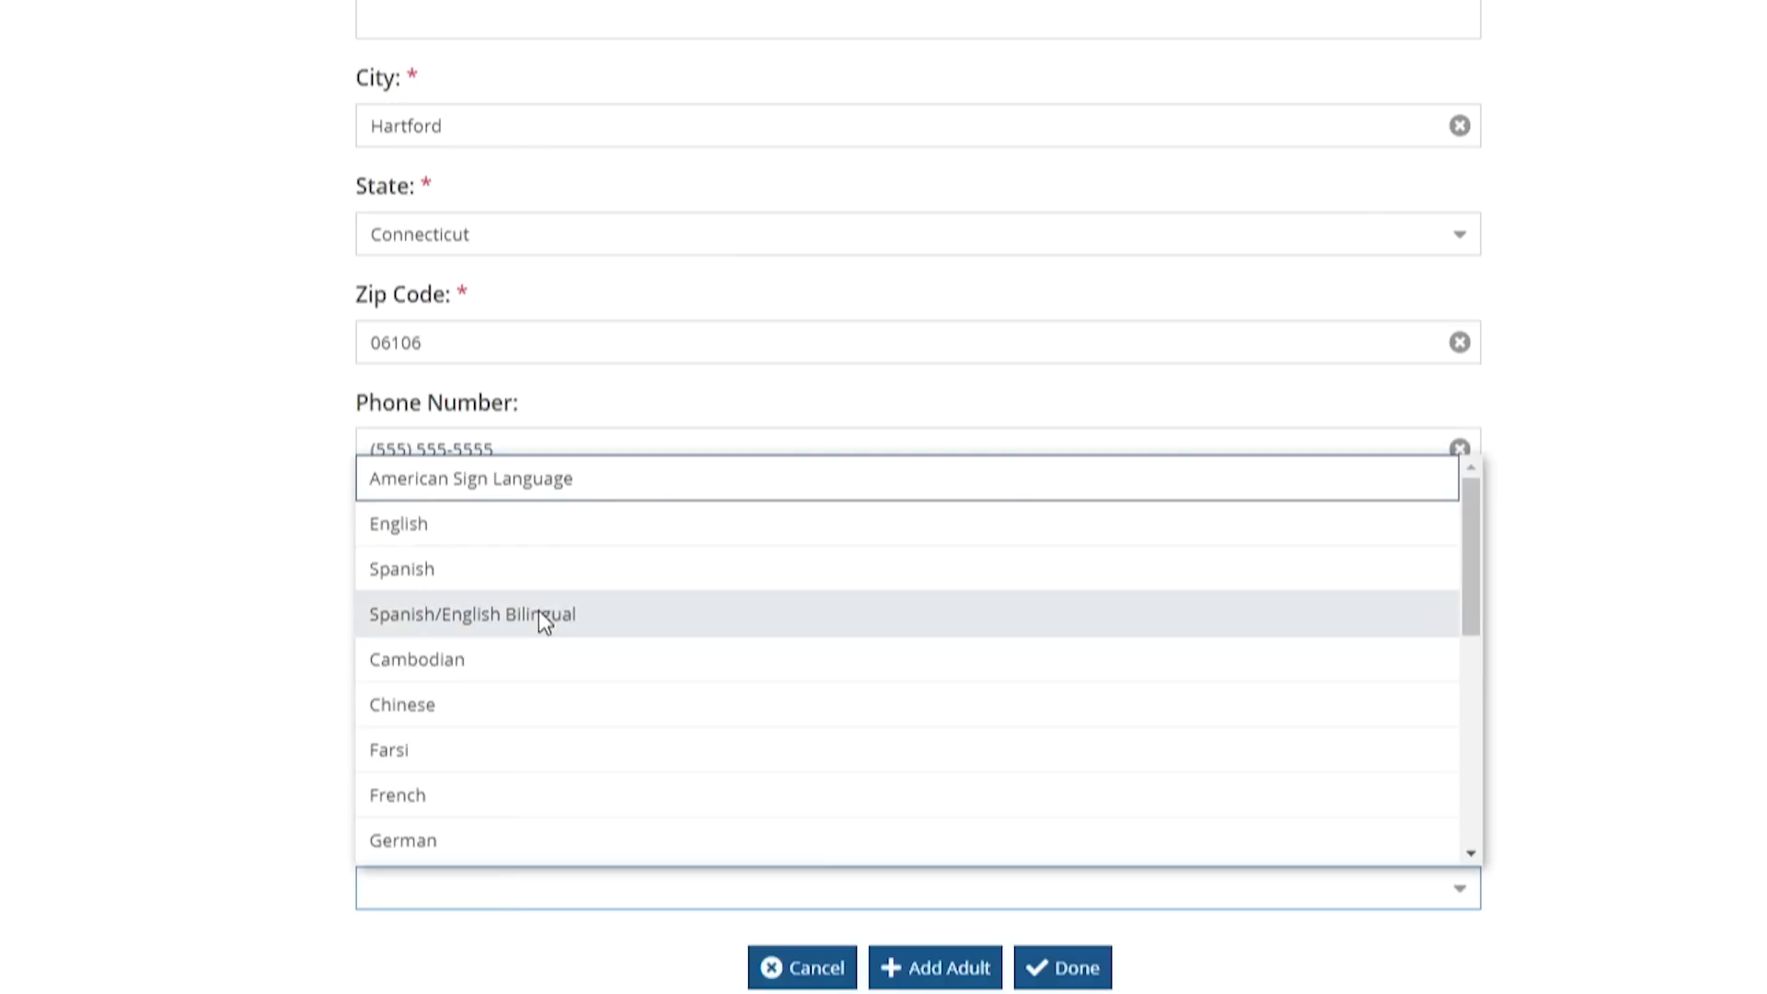
scroll(541, 622, "down", 6)
scroll(541, 622, "up", 6)
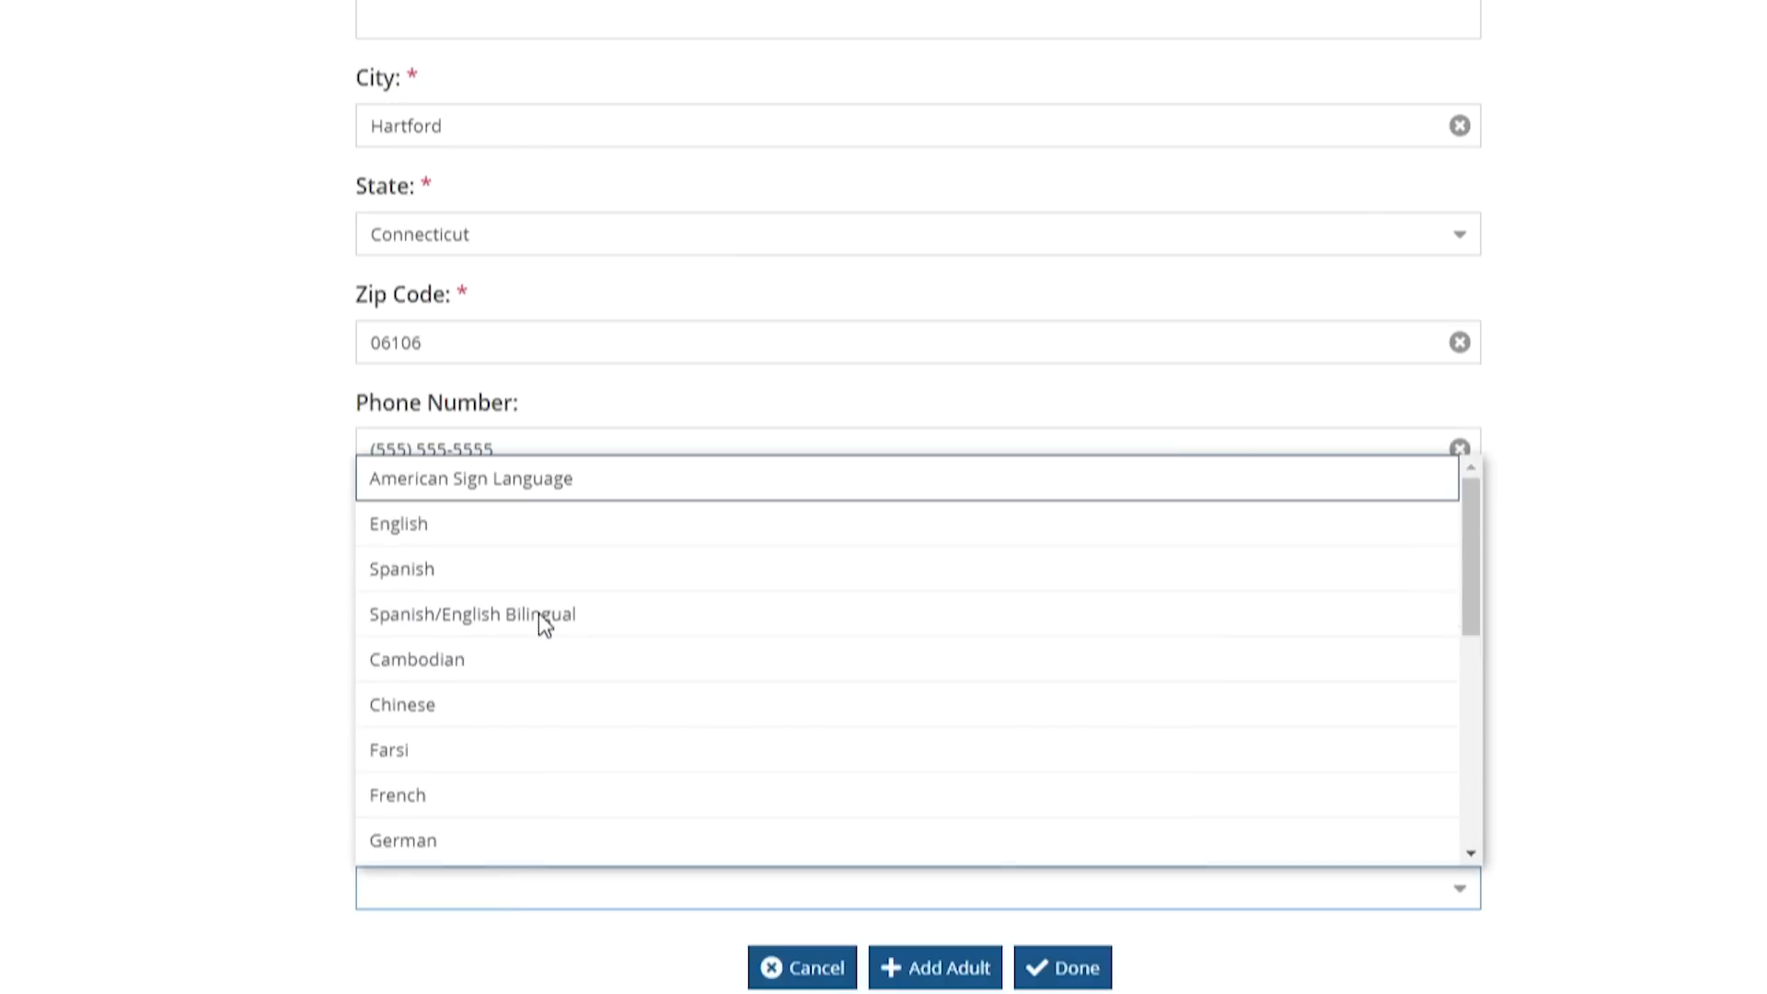
left_click(485, 519)
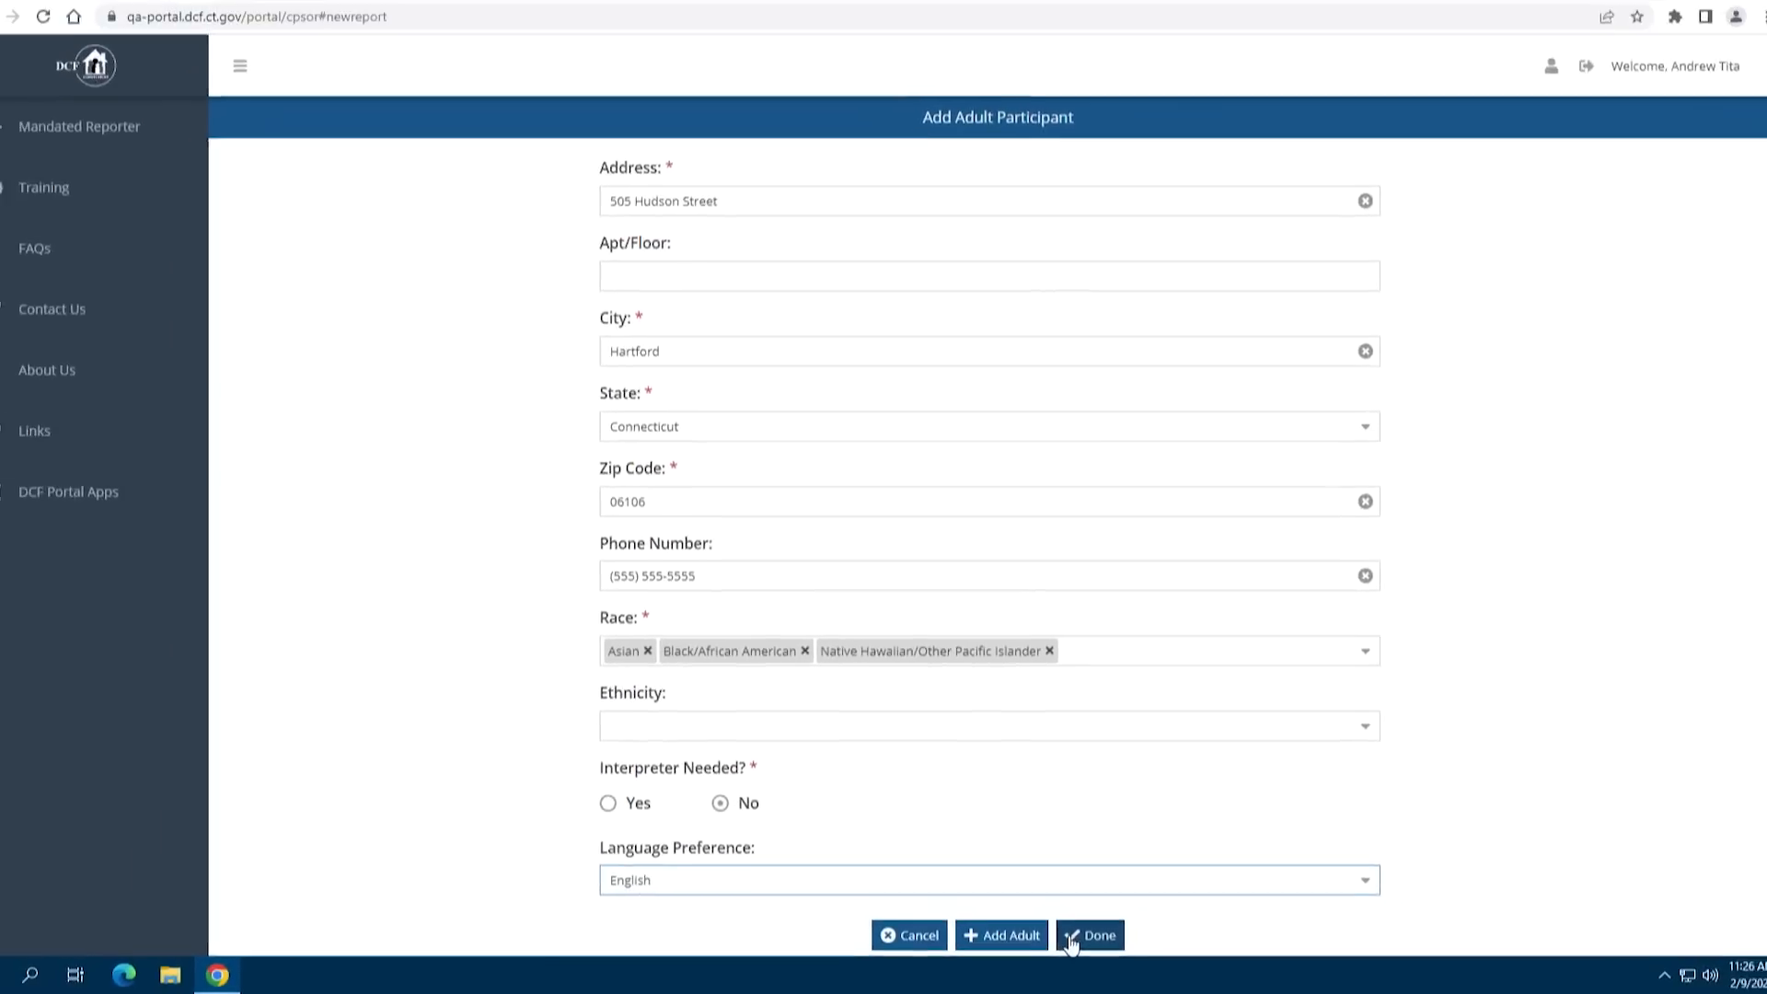
Finish the adult participant, accept the verified address suggestion, and save it
left_click(1073, 939)
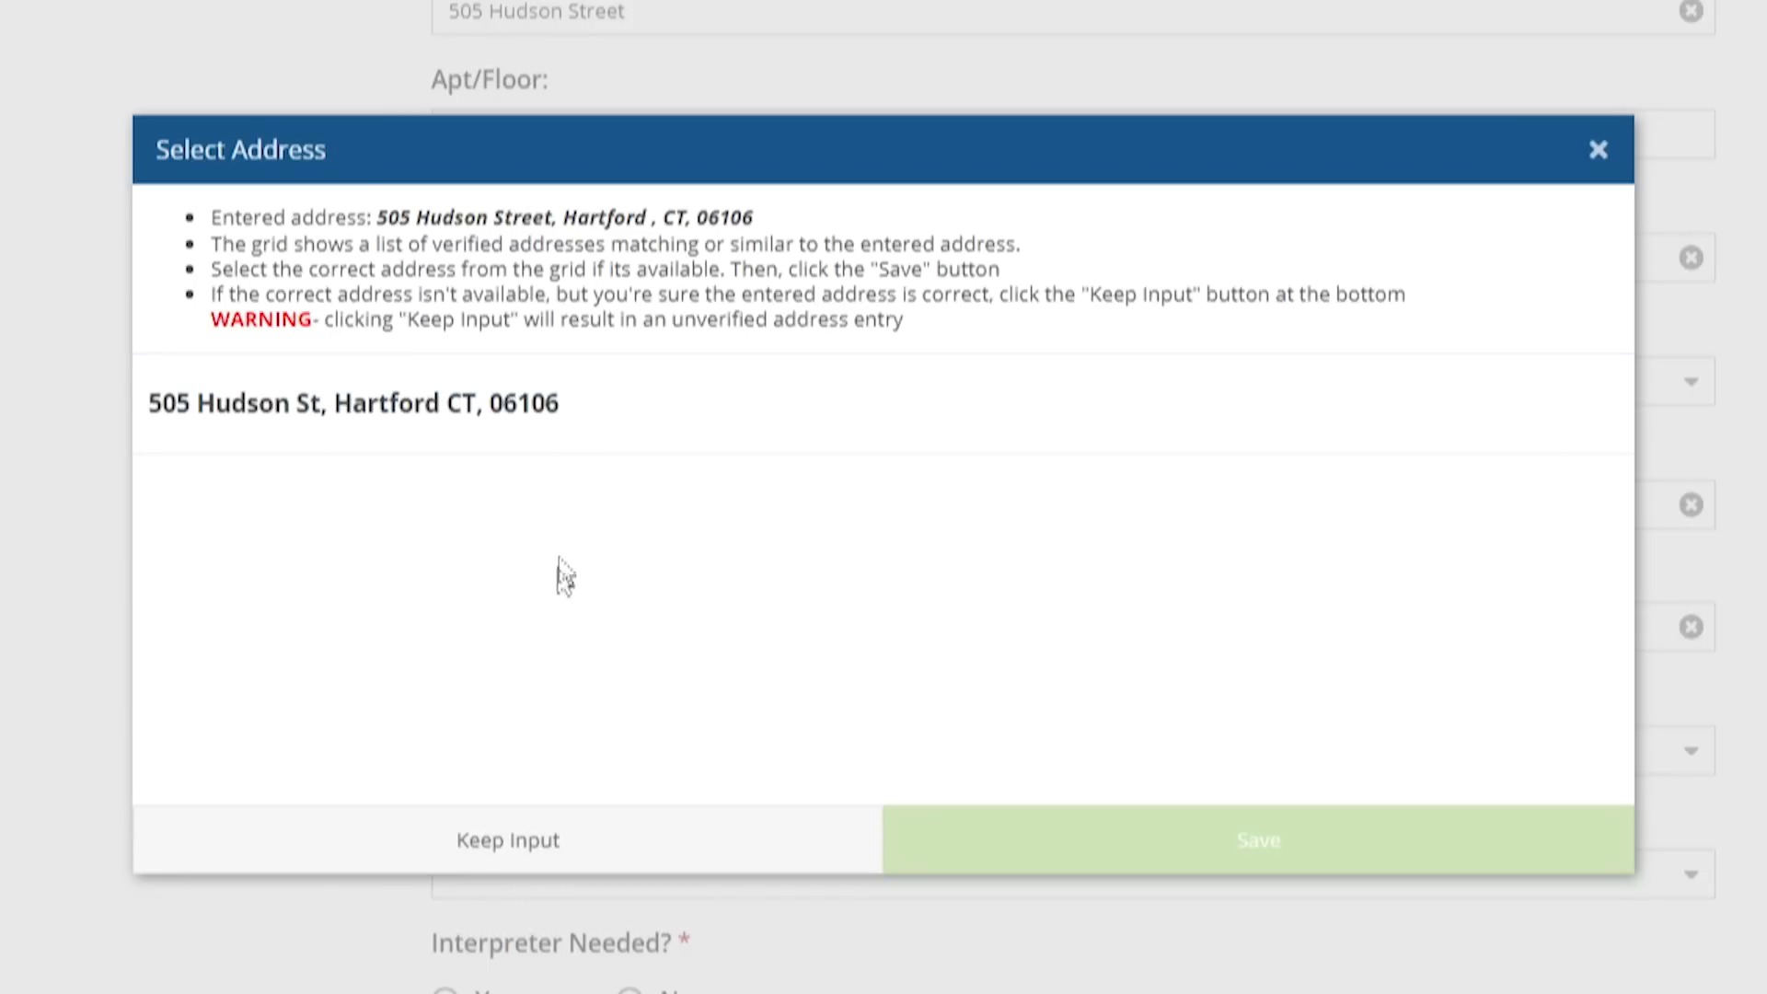
left_click(587, 424)
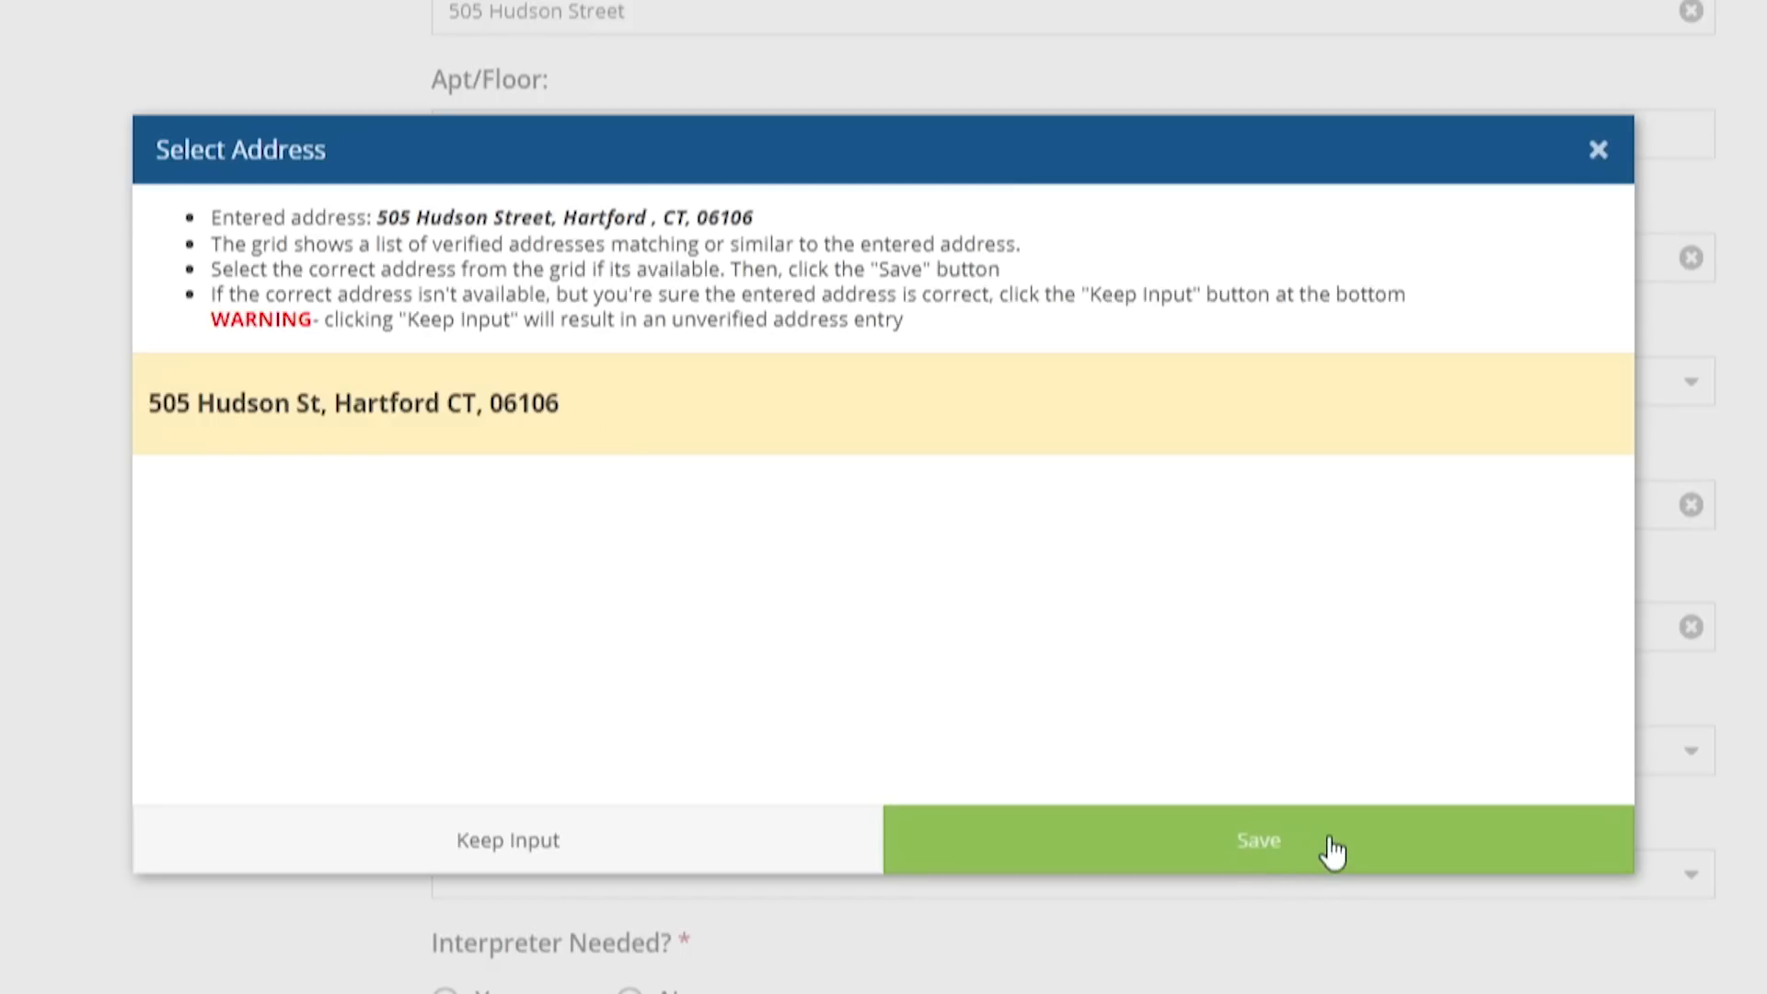
left_click(1332, 851)
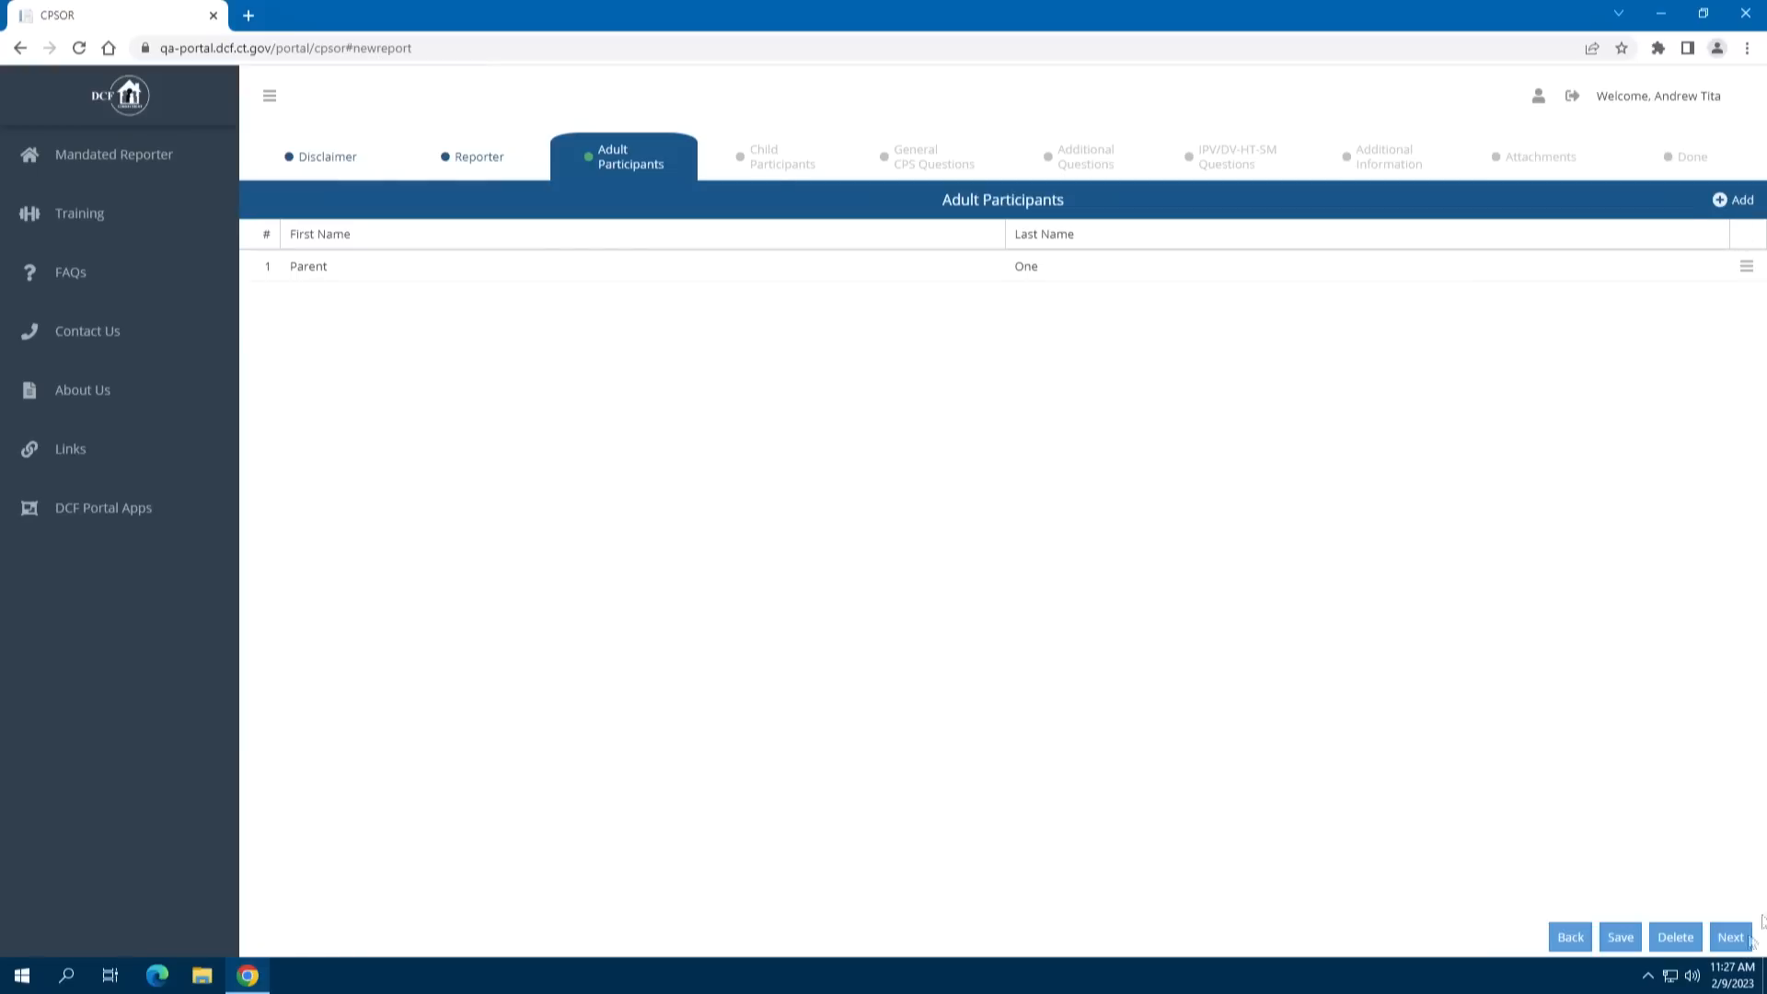
Advance past the adult list holding Parent One to the empty Add Child Participant form
left_click(1729, 937)
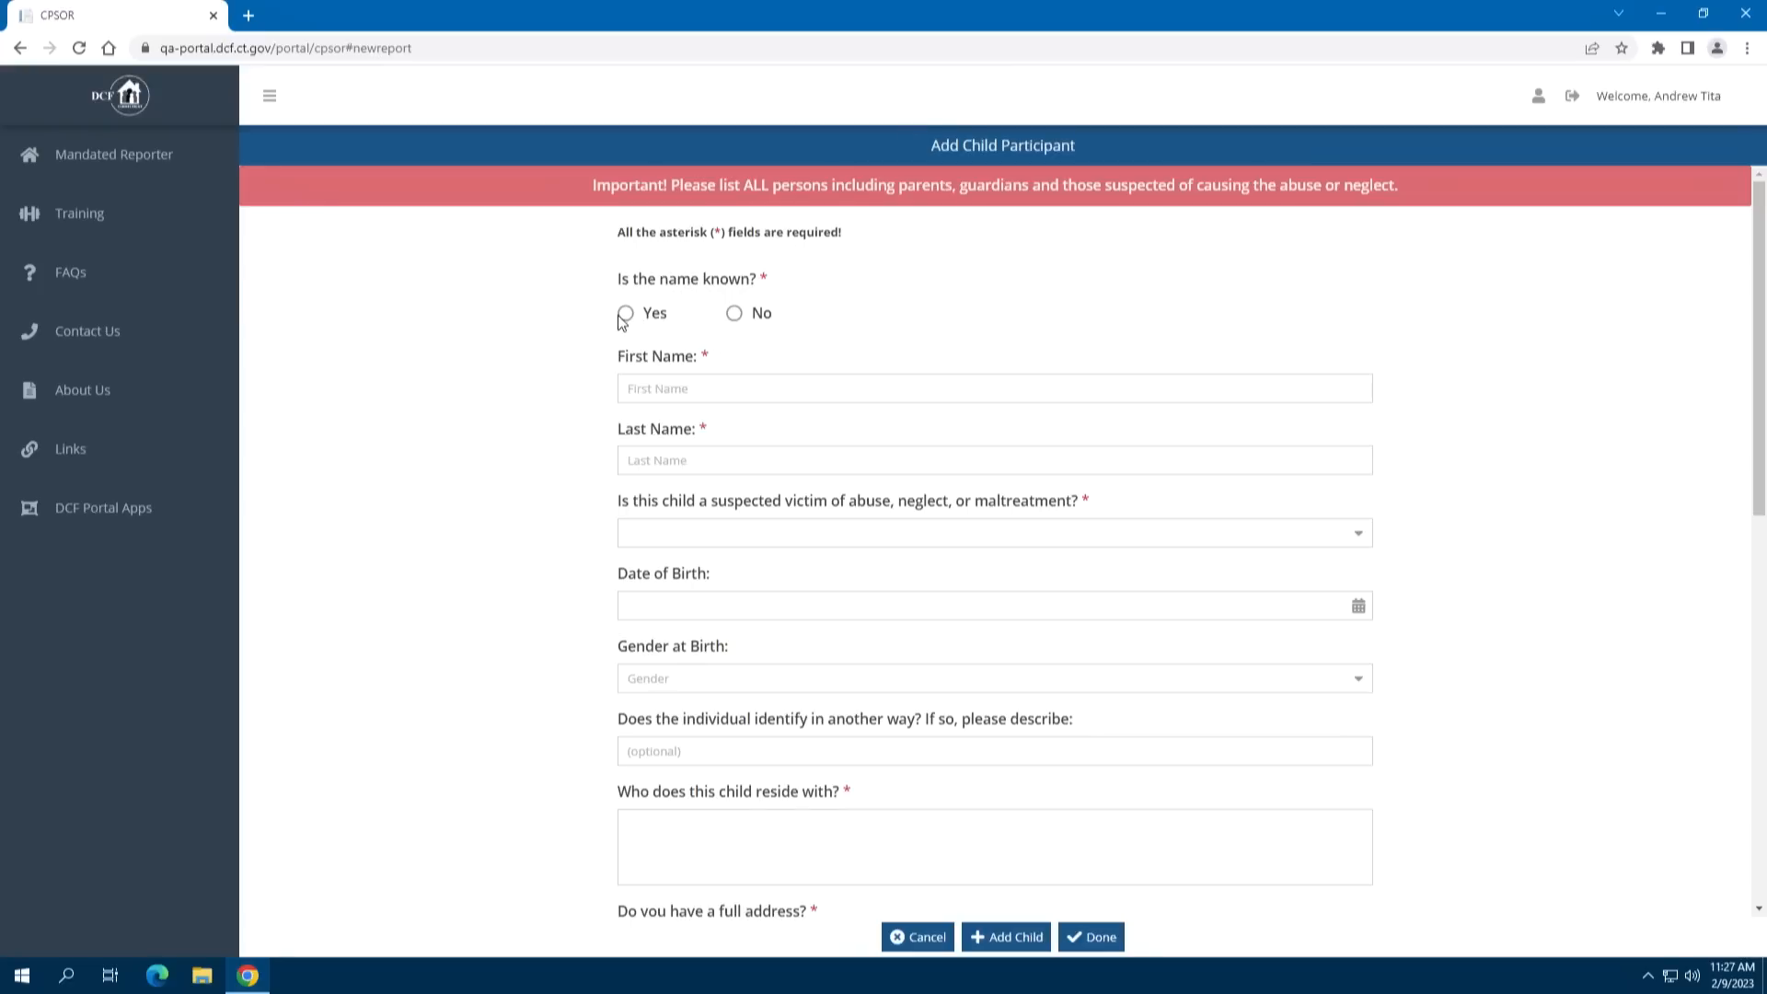
Mark the child's name as known and enter it as Child One
left_click(734, 313)
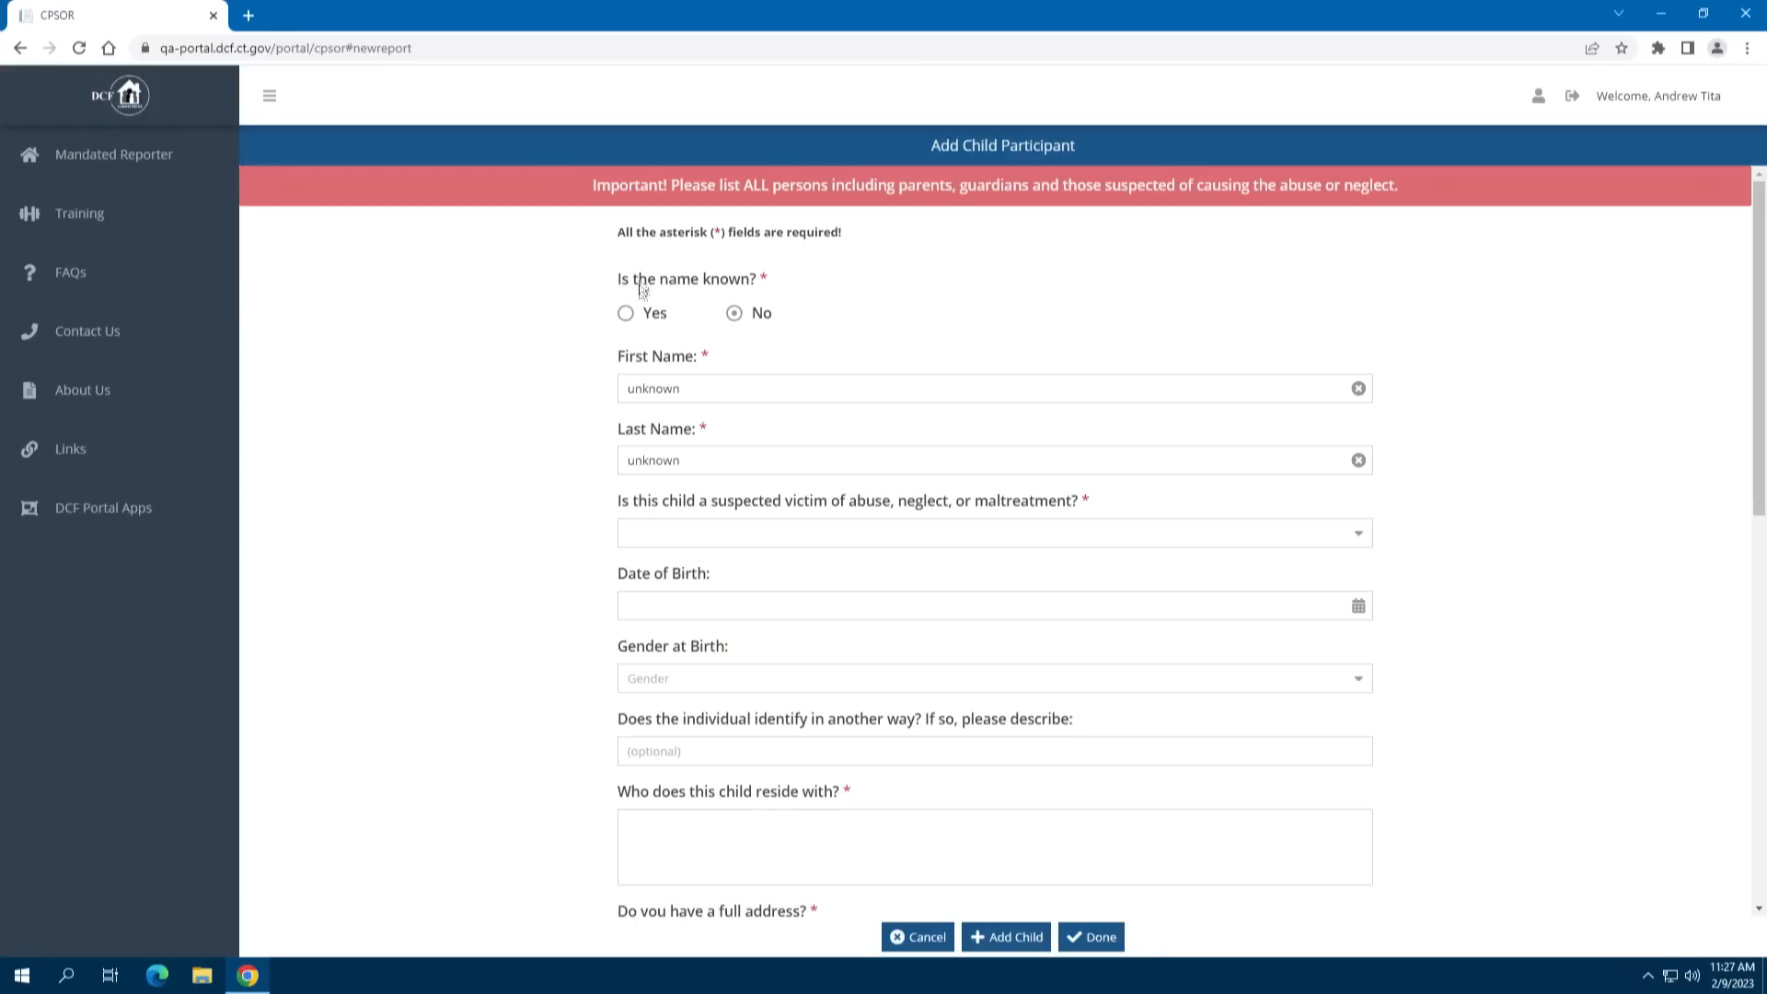
left_click(626, 313)
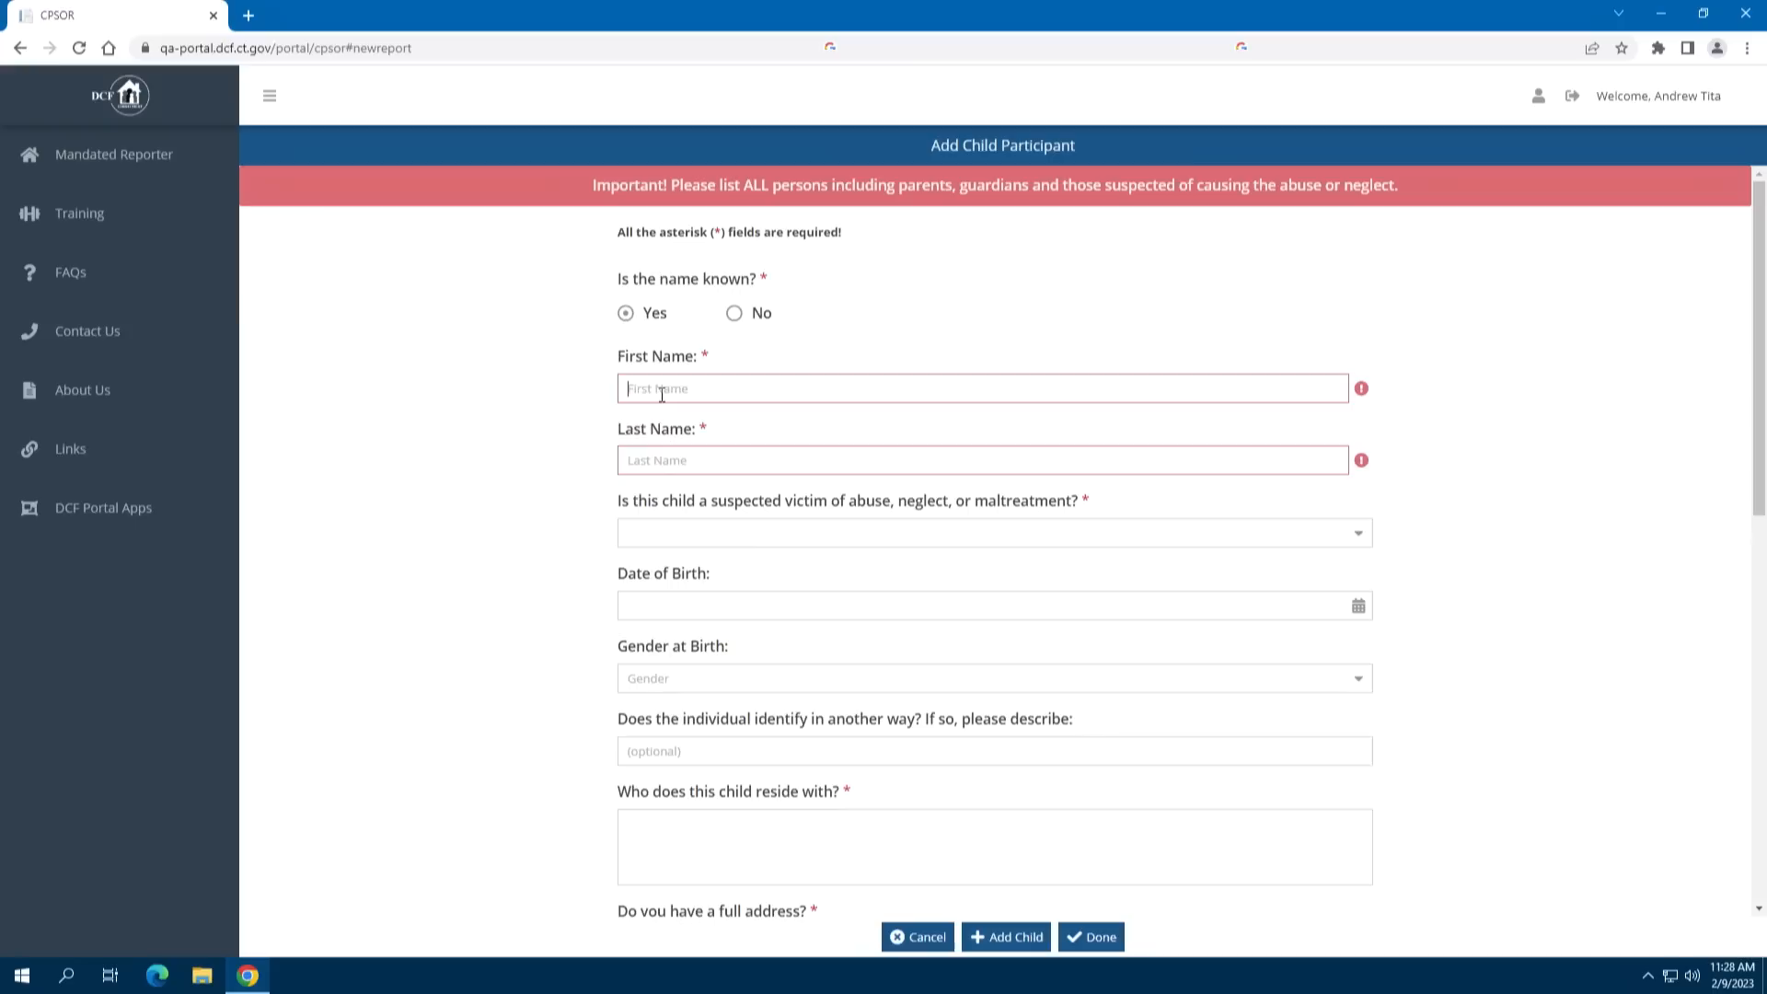
type("Child")
left_click(660, 460)
type("One")
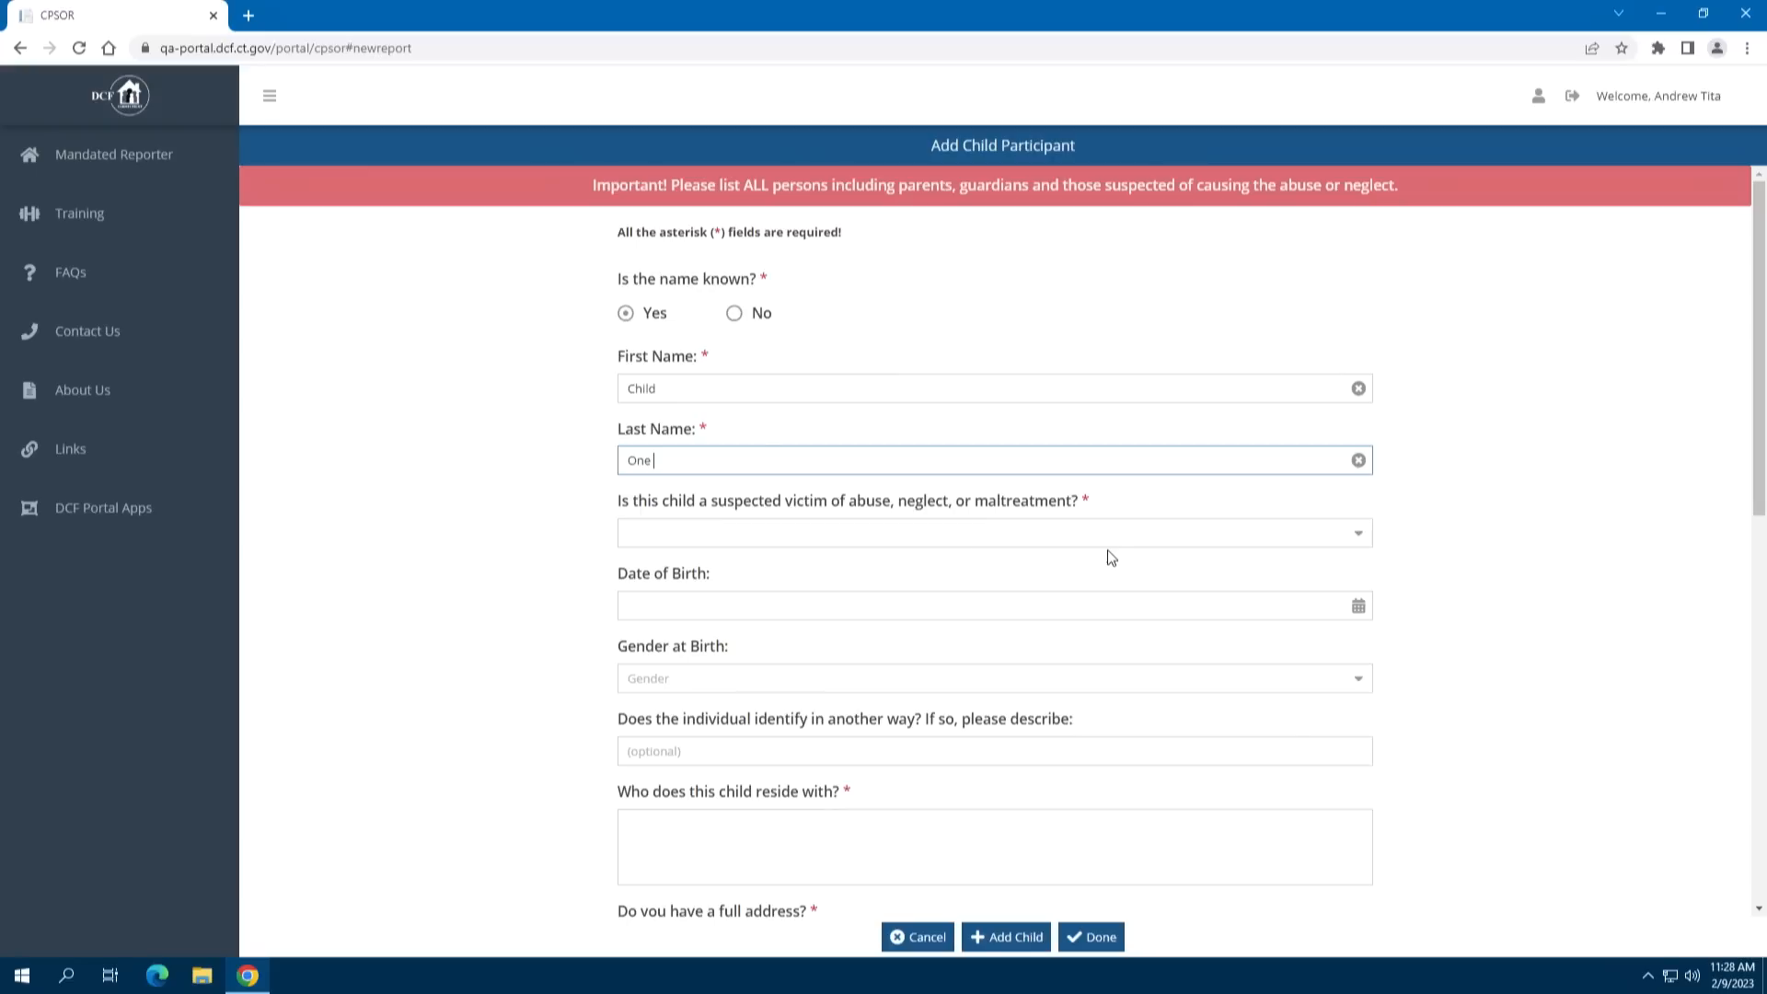
Make the child a suspected victim, born 01/01/2011, female at birth
left_click(1360, 540)
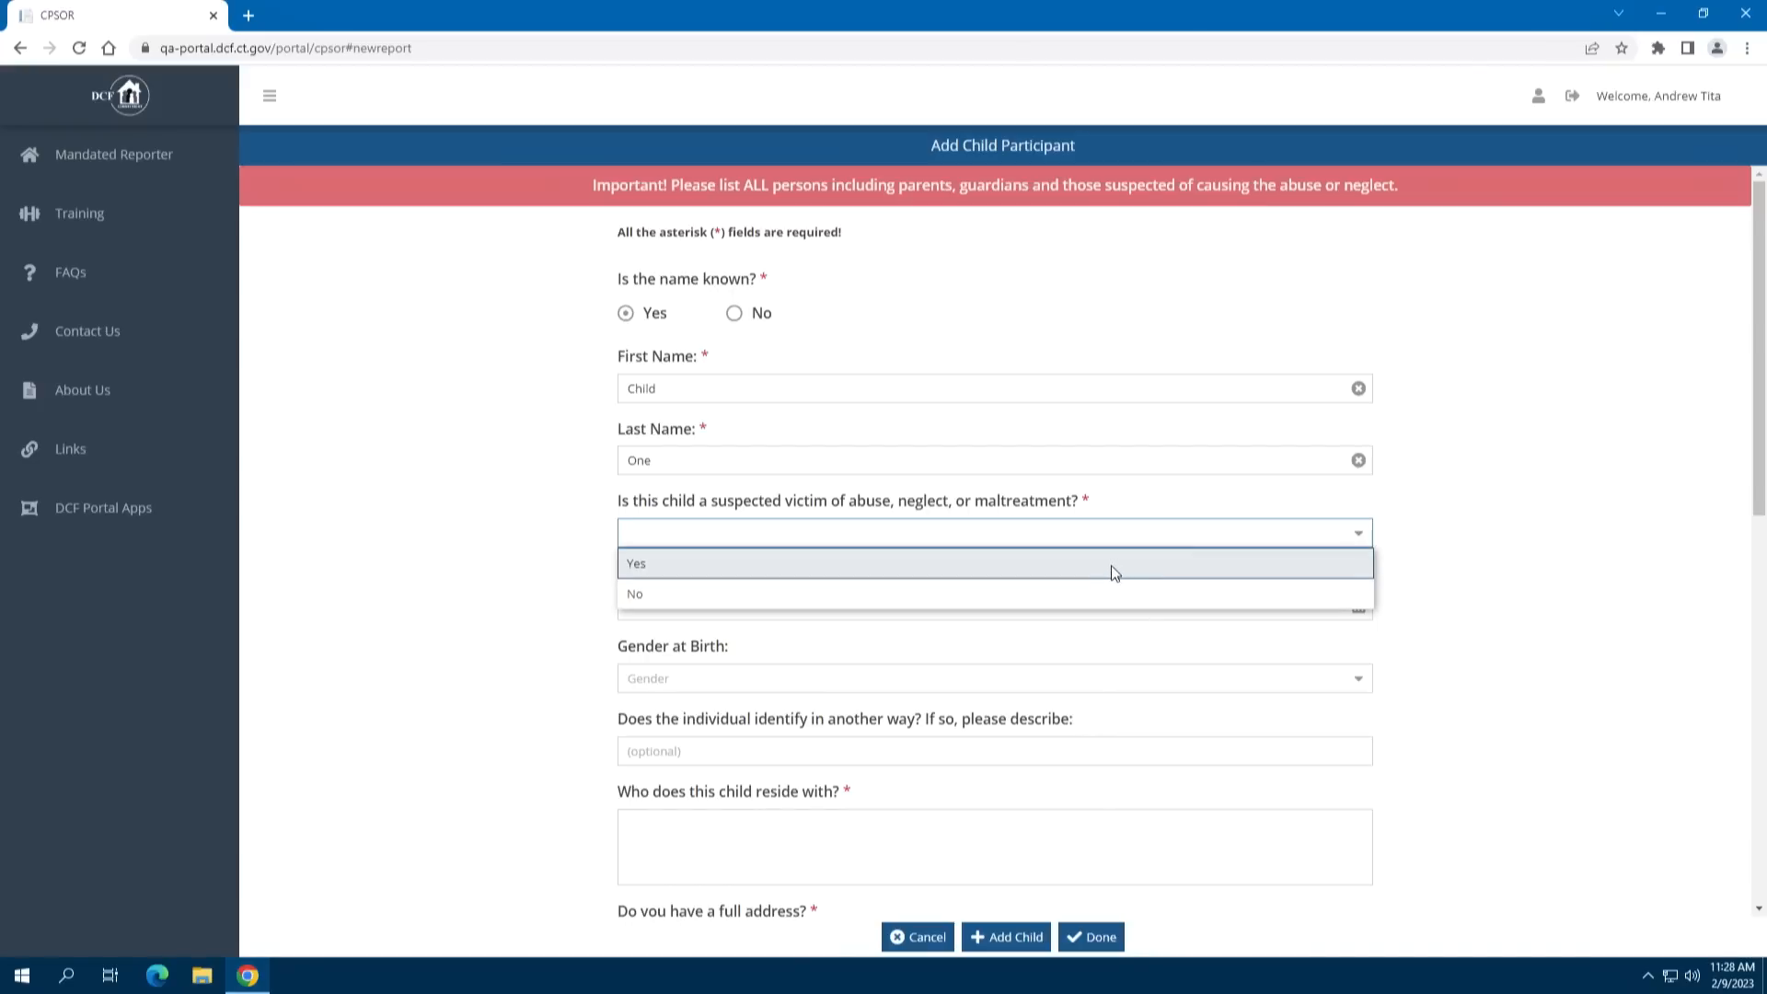
left_click(1111, 565)
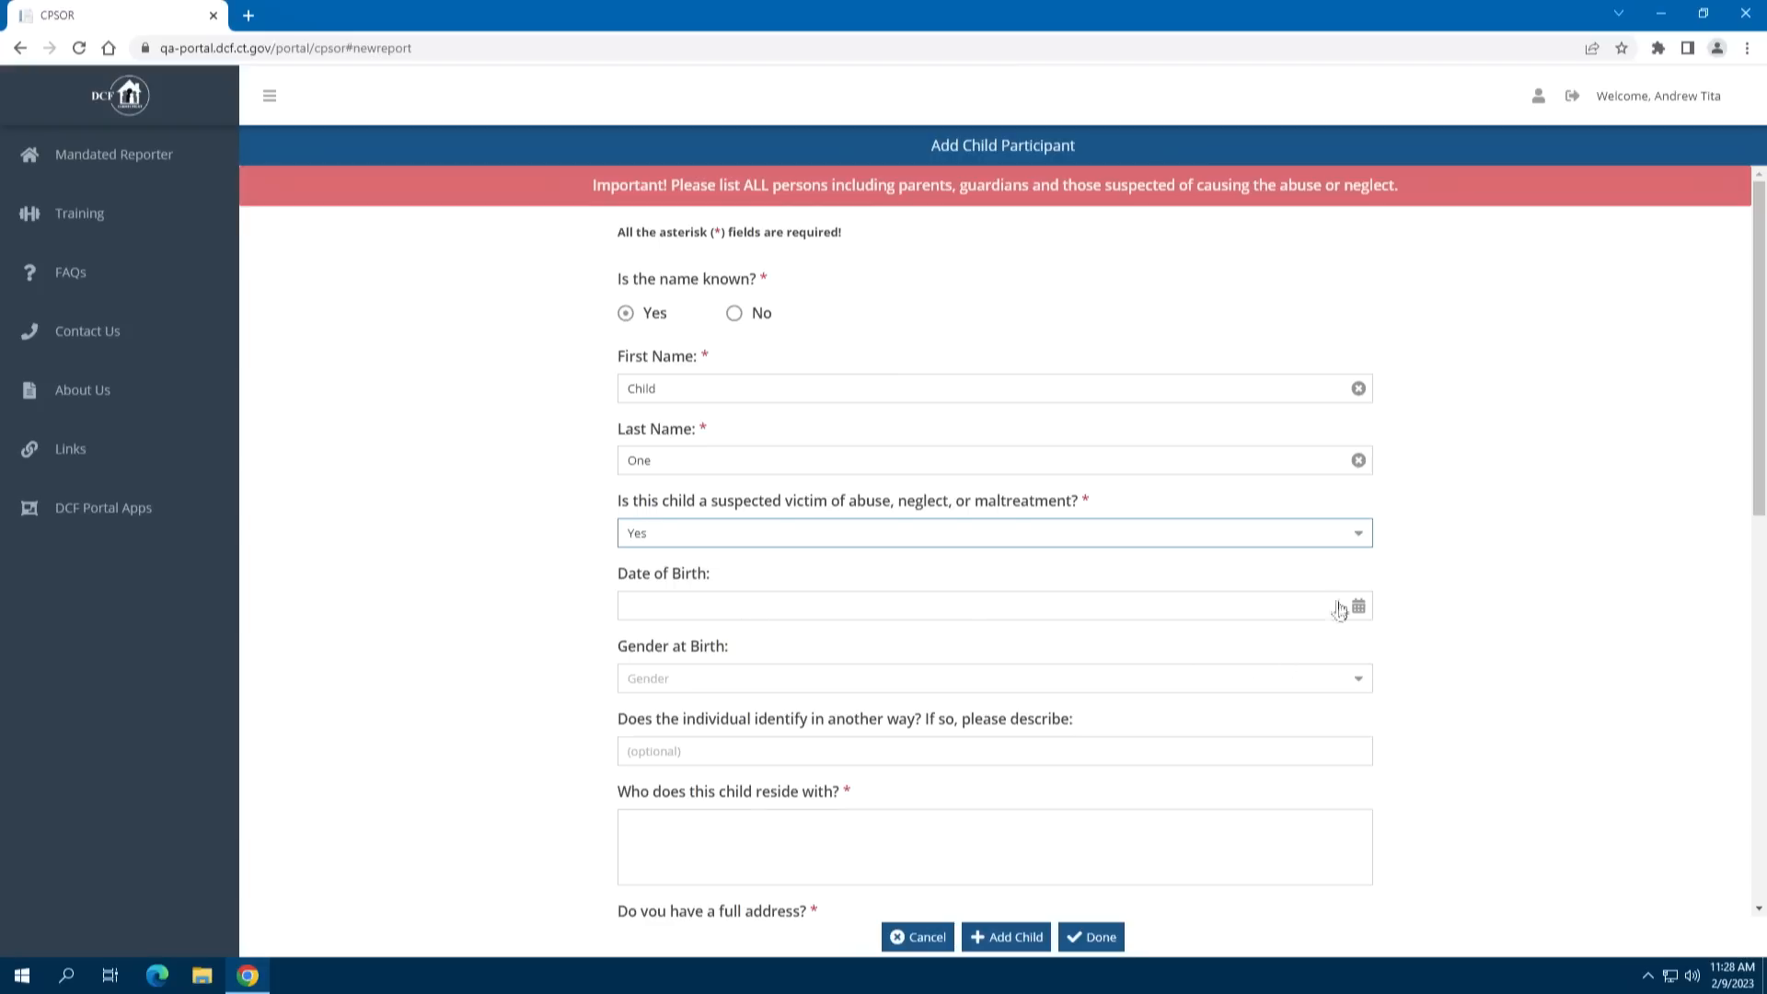
left_click(1310, 589)
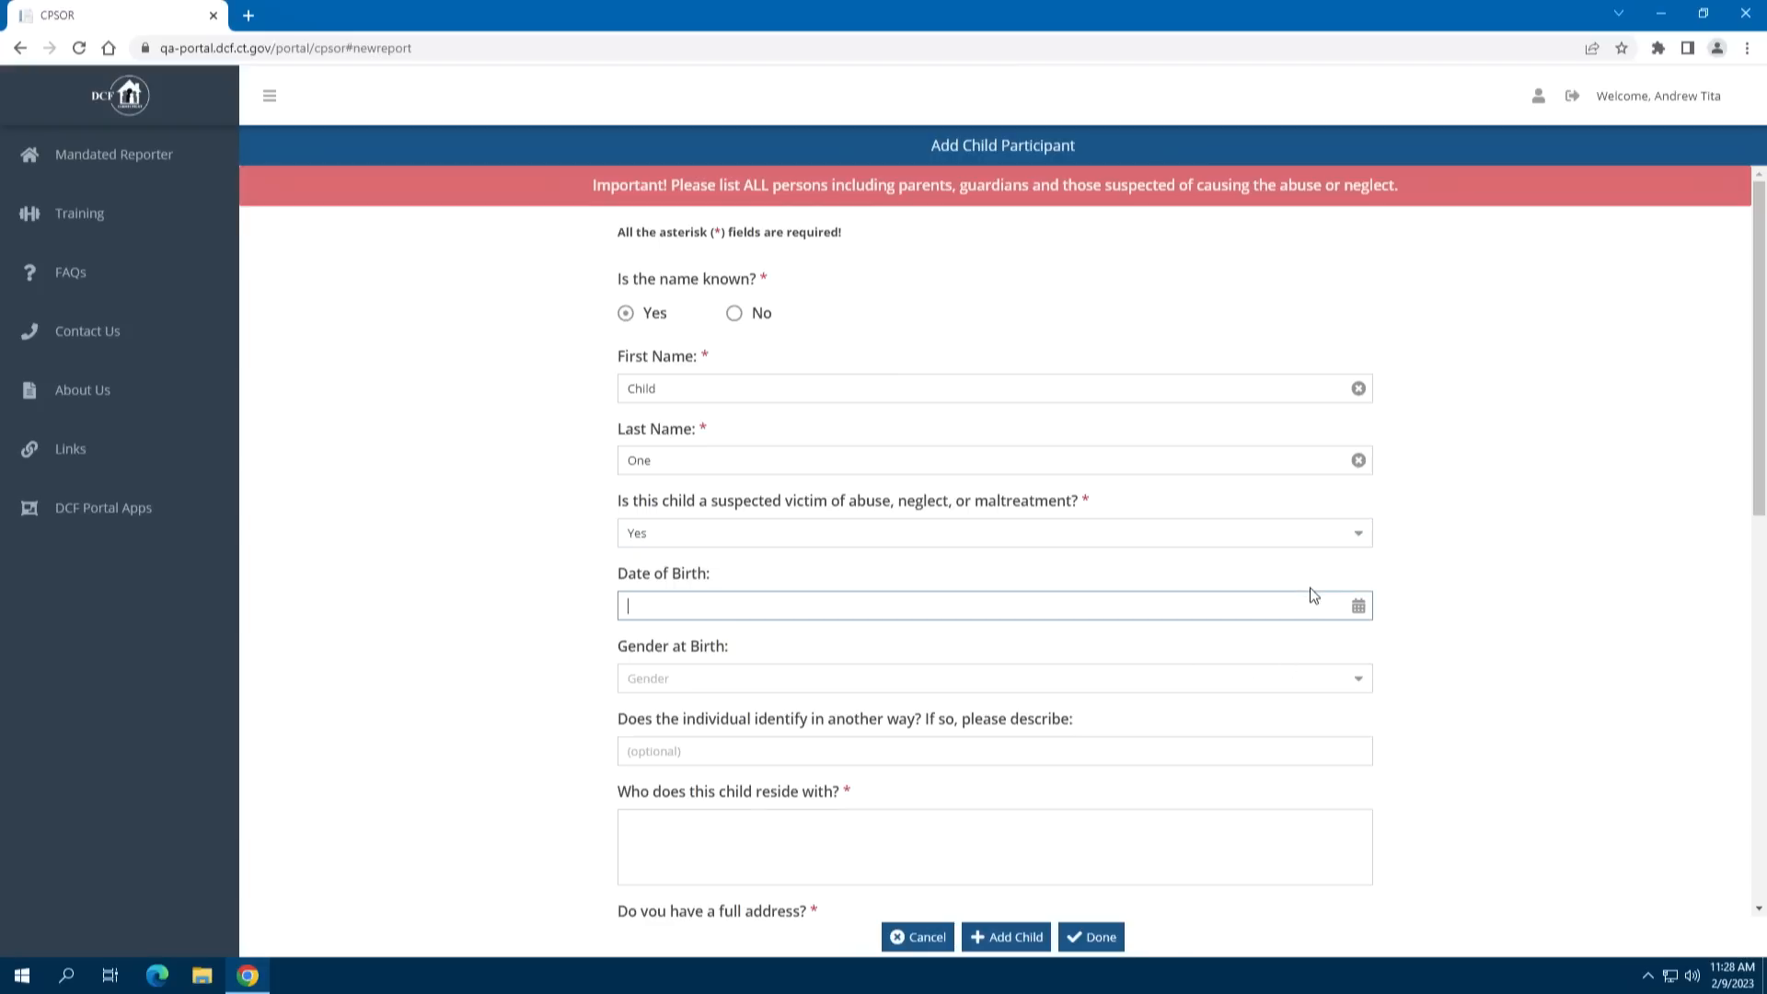
type("01/01/2011")
left_click(994, 681)
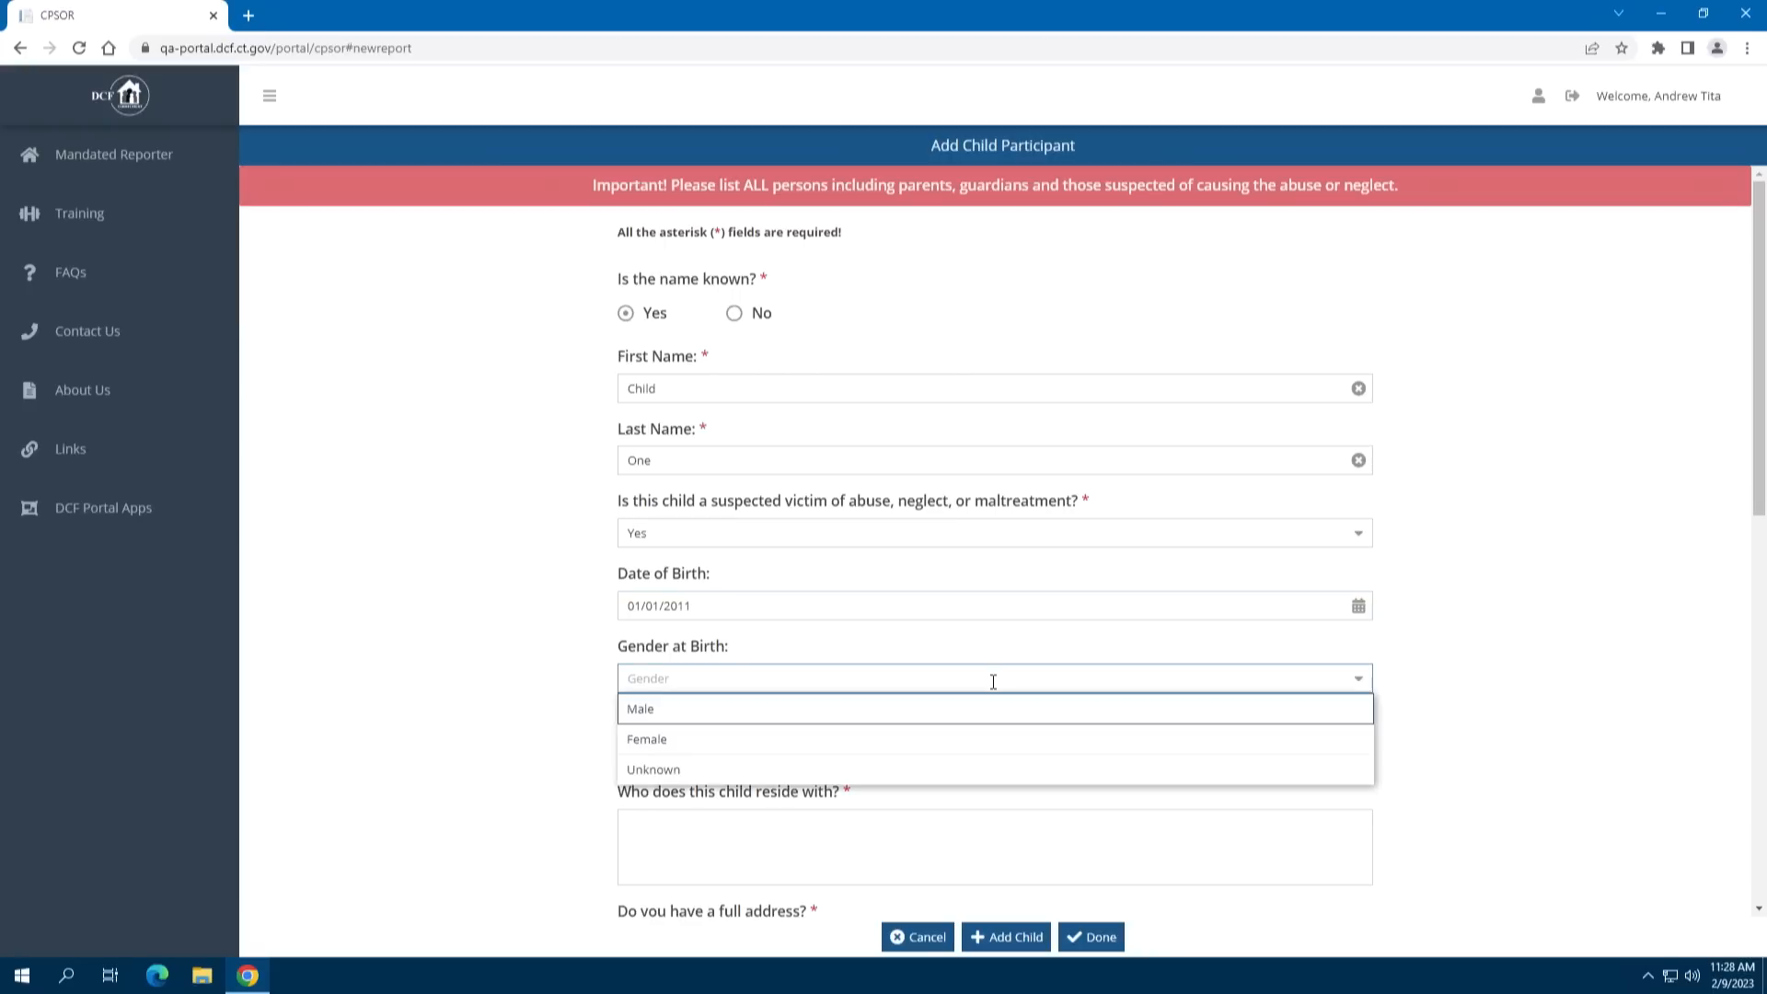
left_click(769, 742)
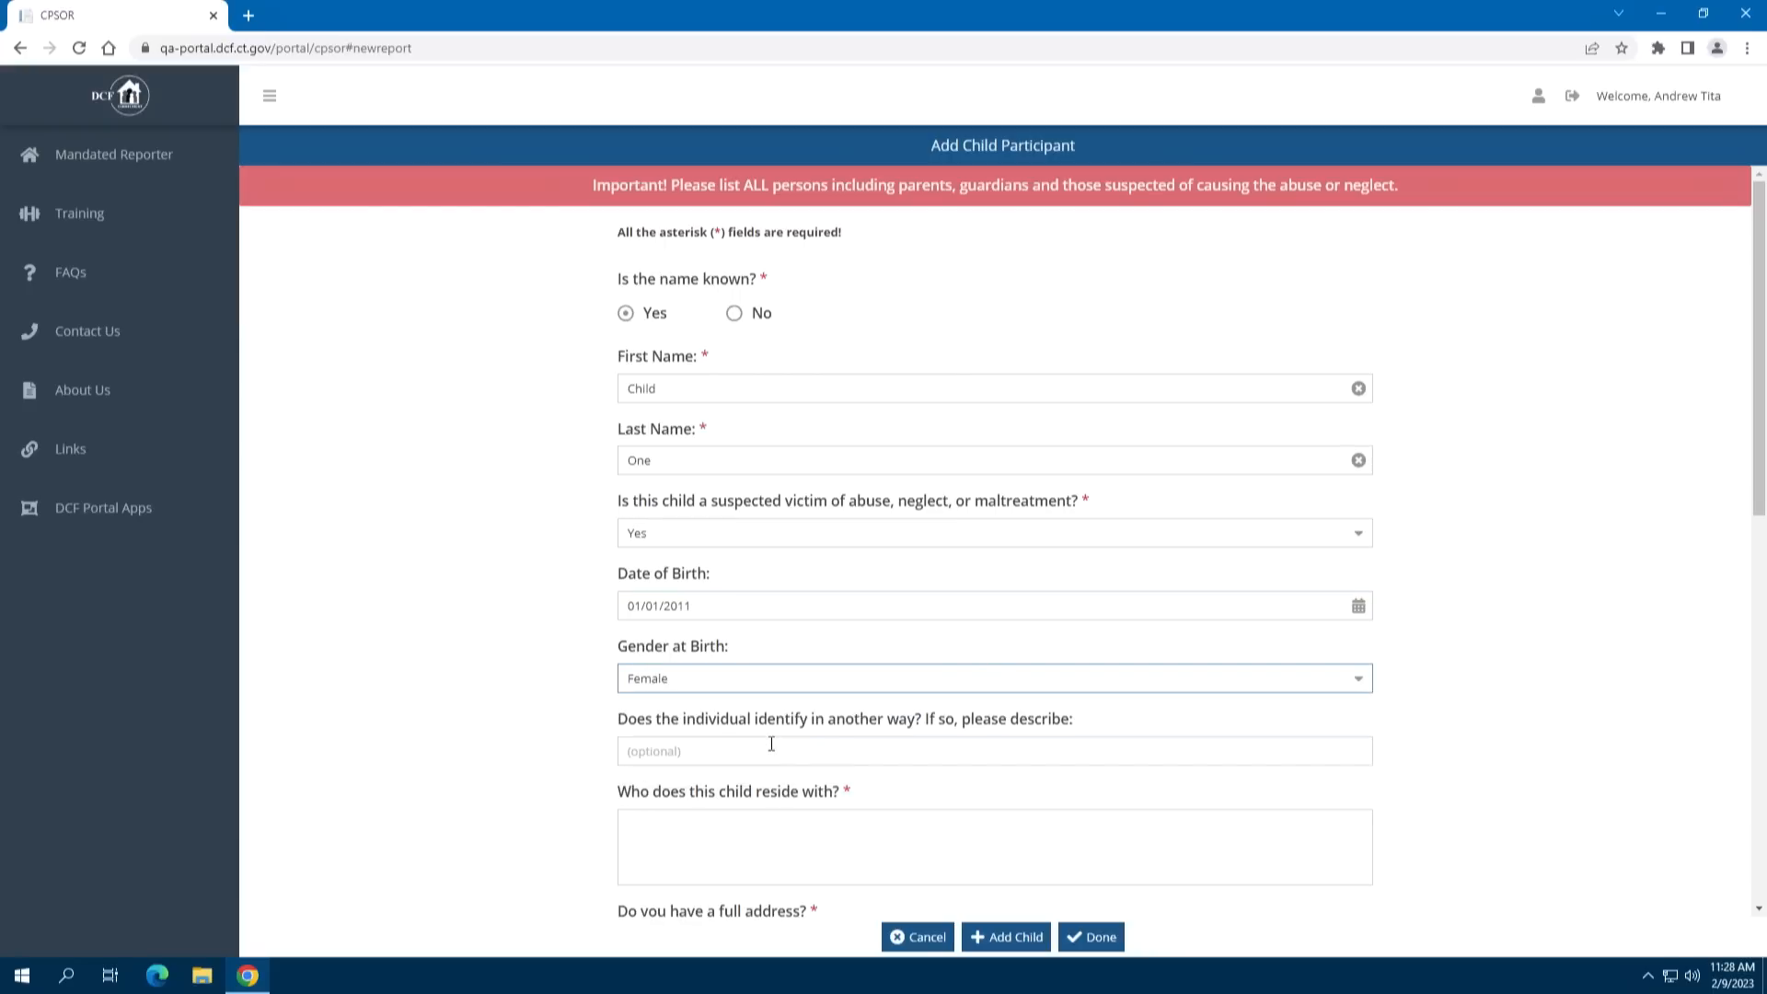
Record that the child resides with Parent One
left_click(679, 757)
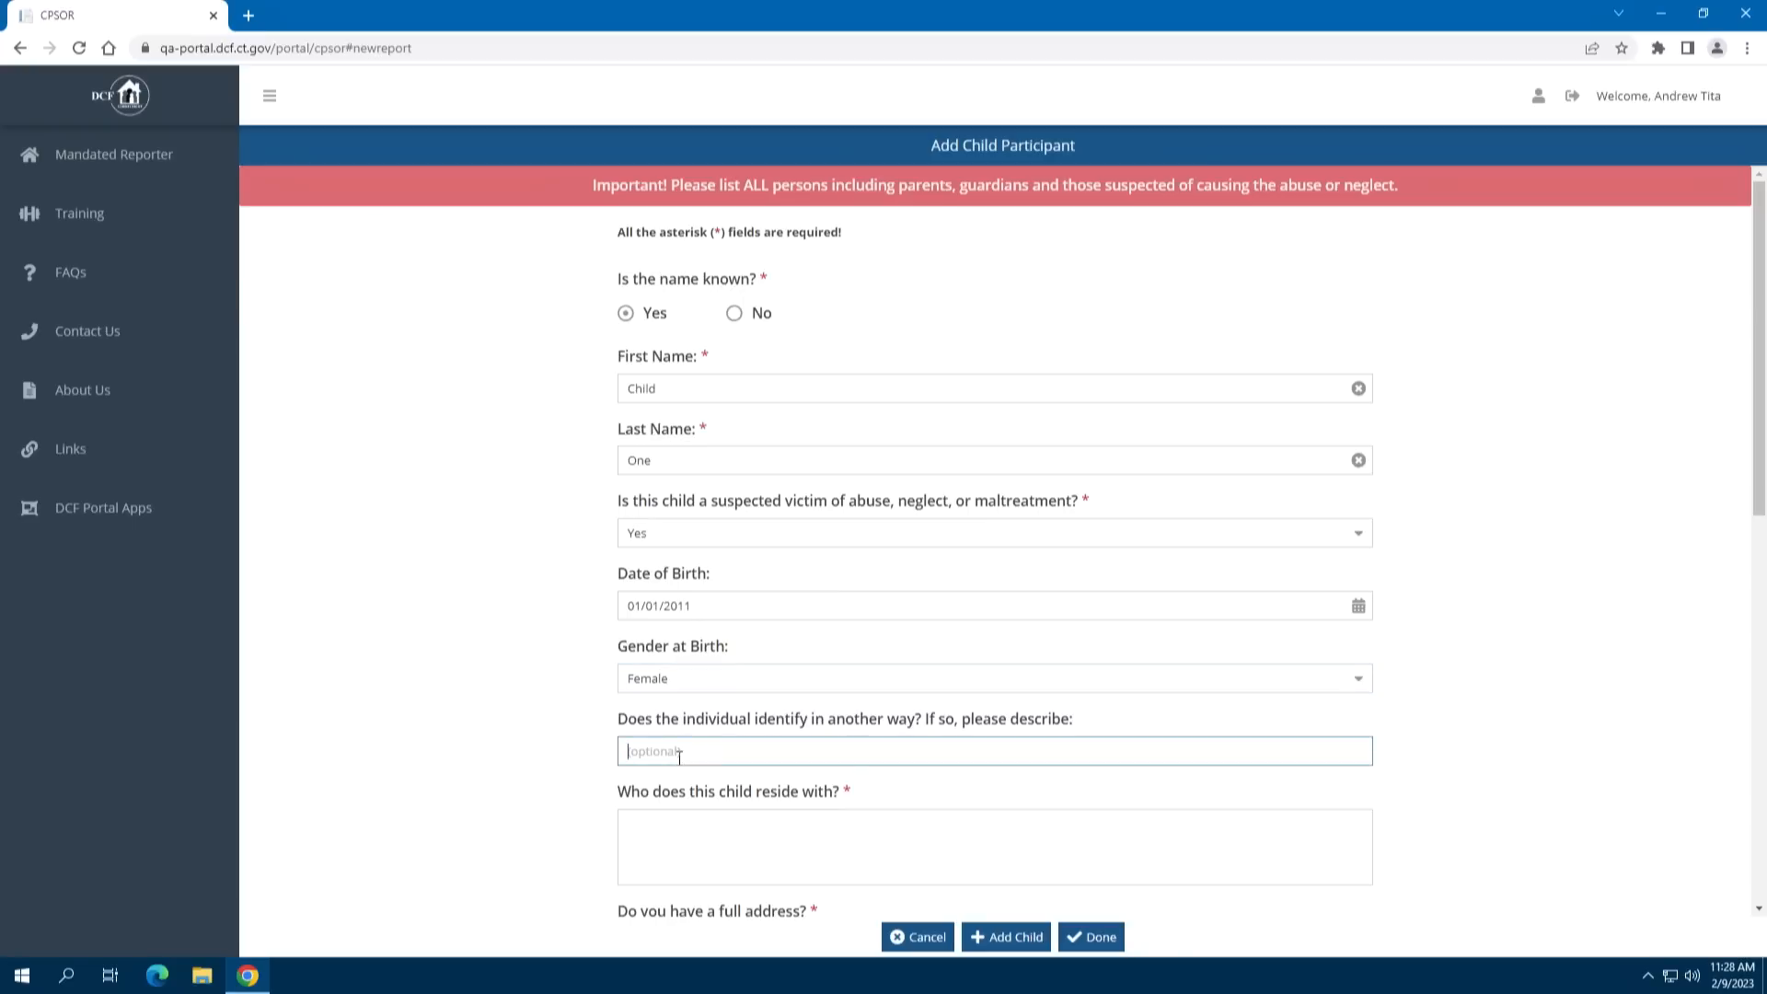
left_click(668, 821)
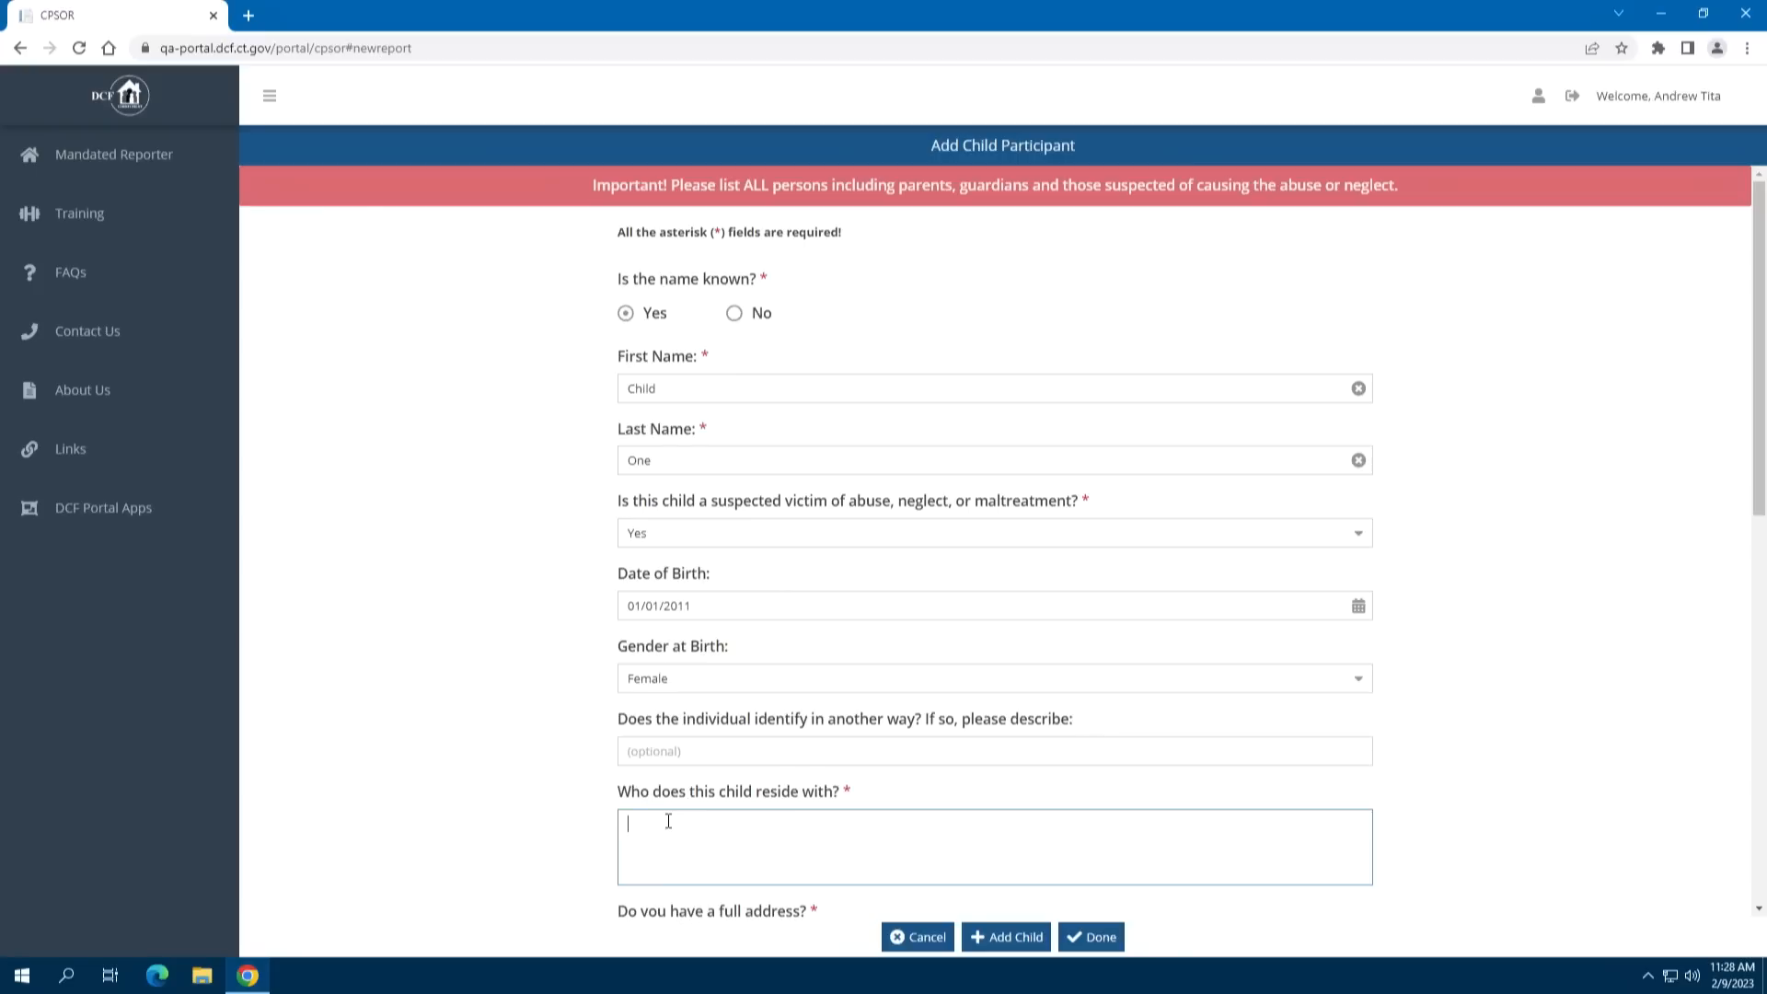
type("Parent One")
scroll(1187, 792, "down", 2)
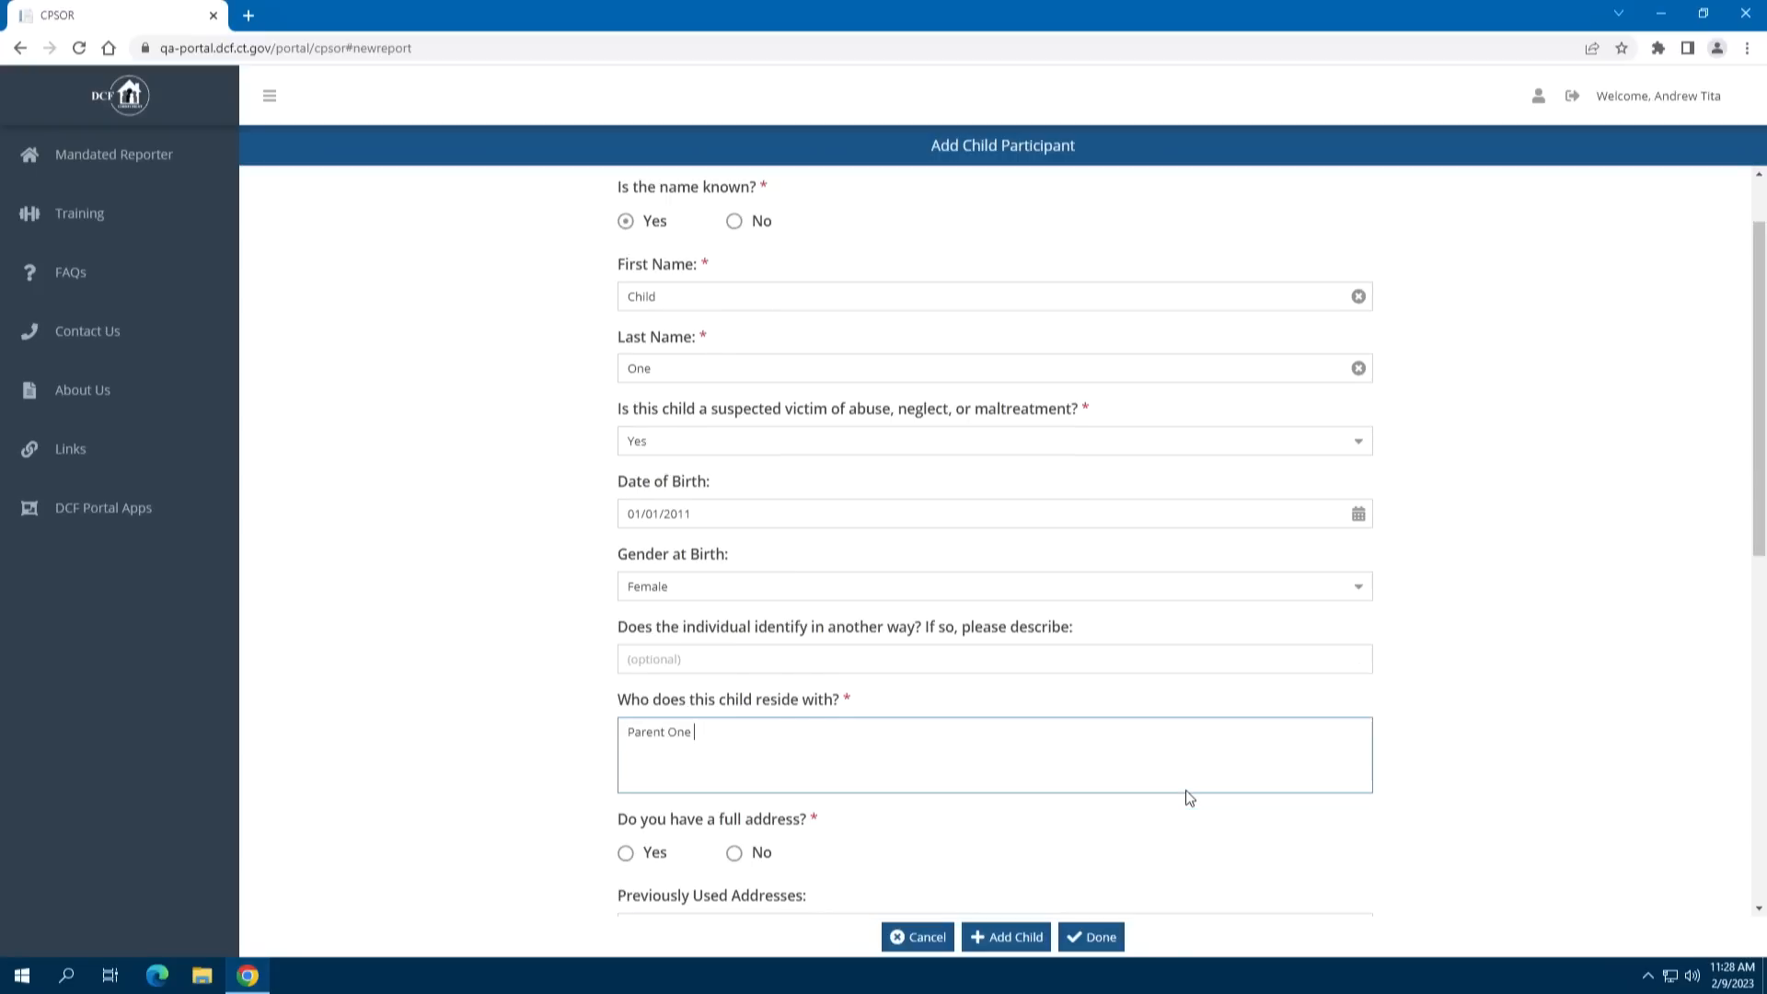
scroll(1185, 789, "down", 1)
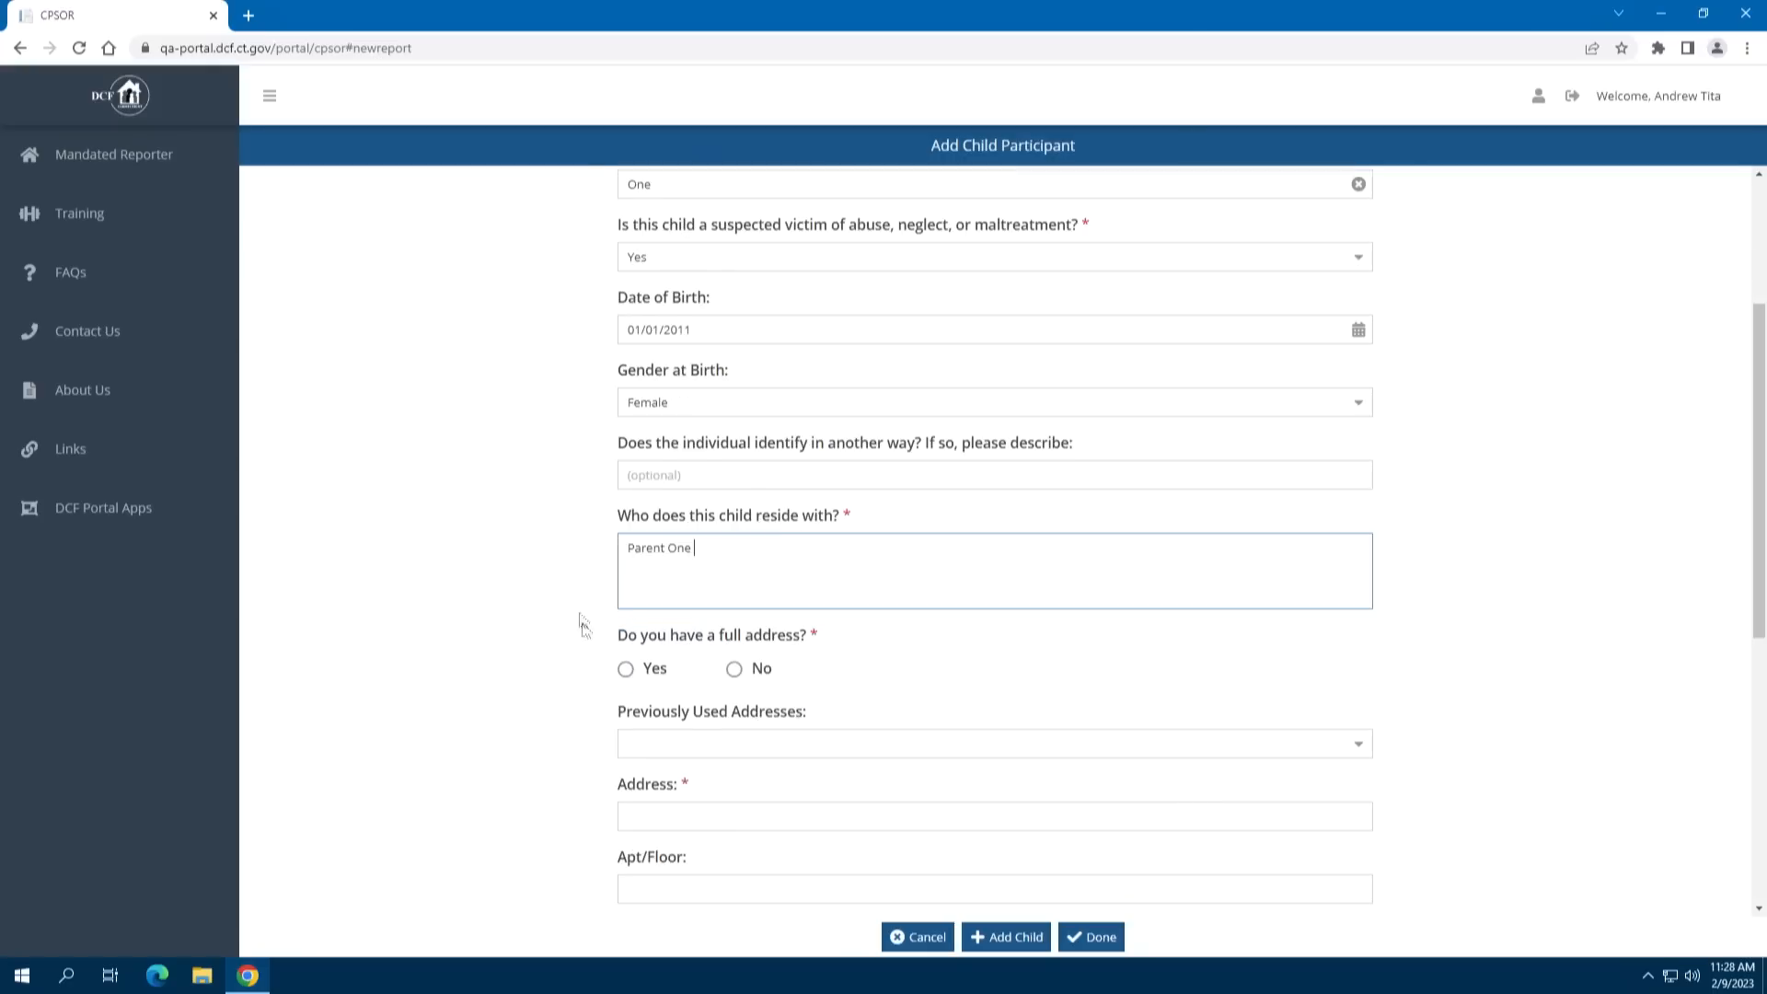
left_click(627, 669)
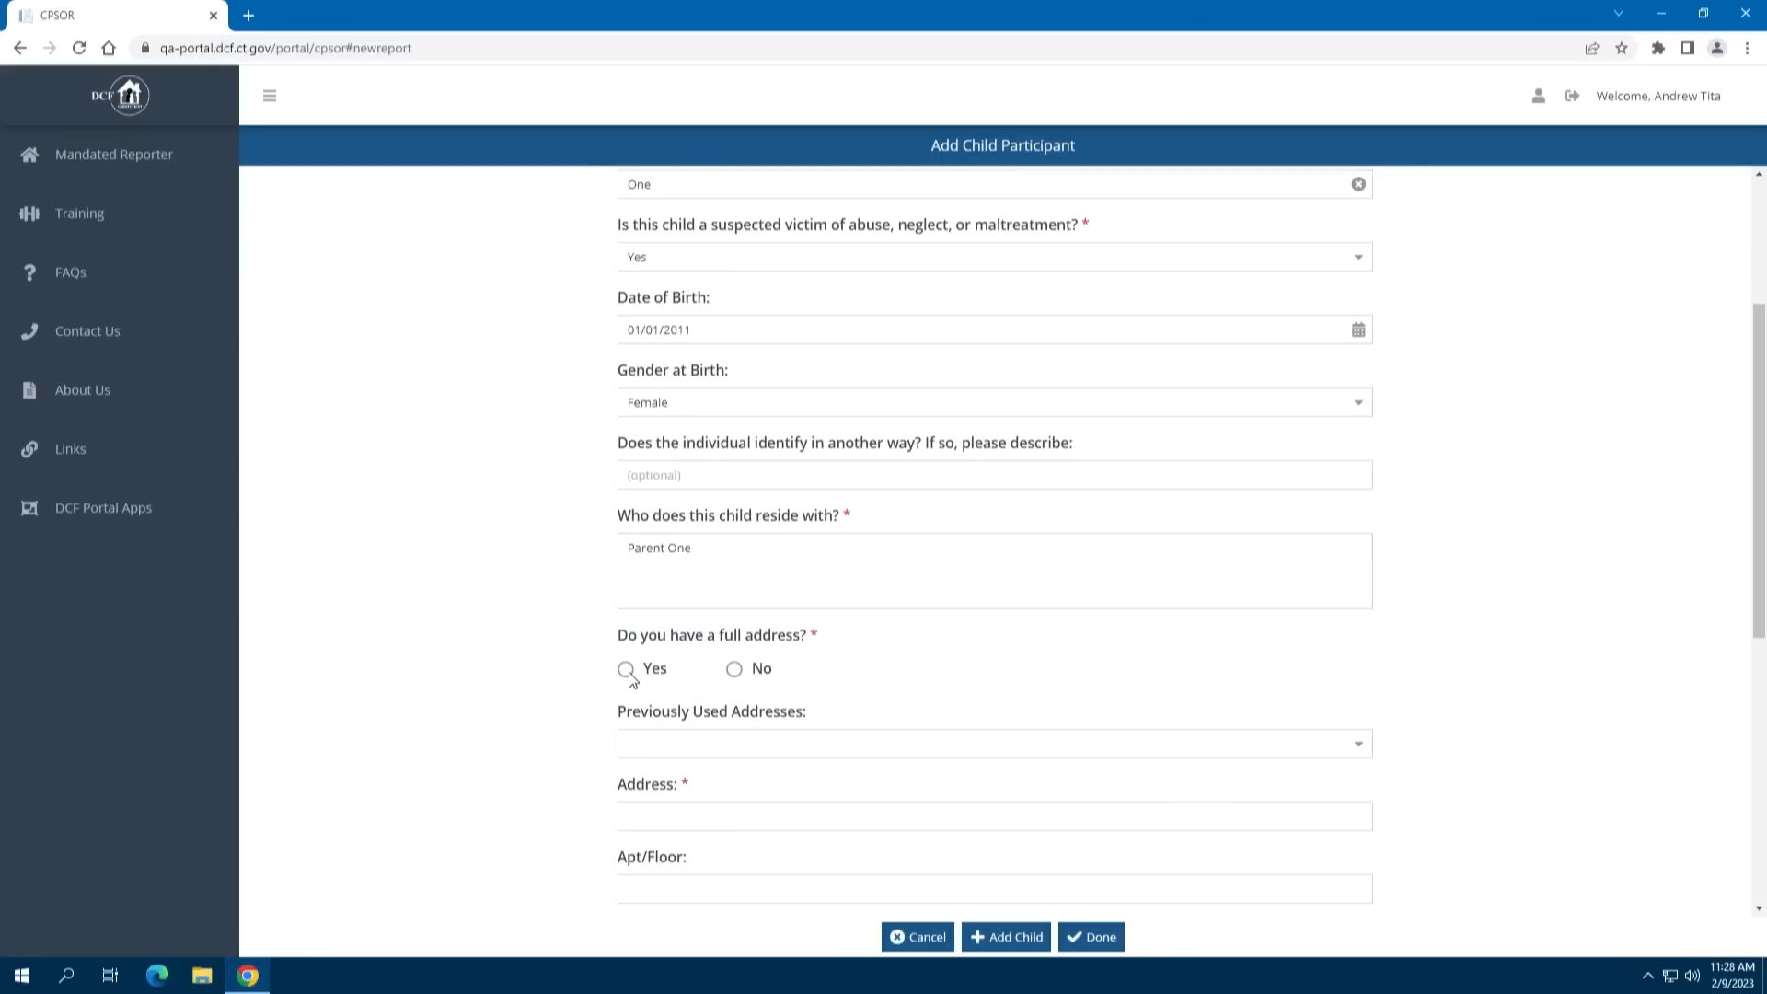
scroll(1043, 676, "down", 3)
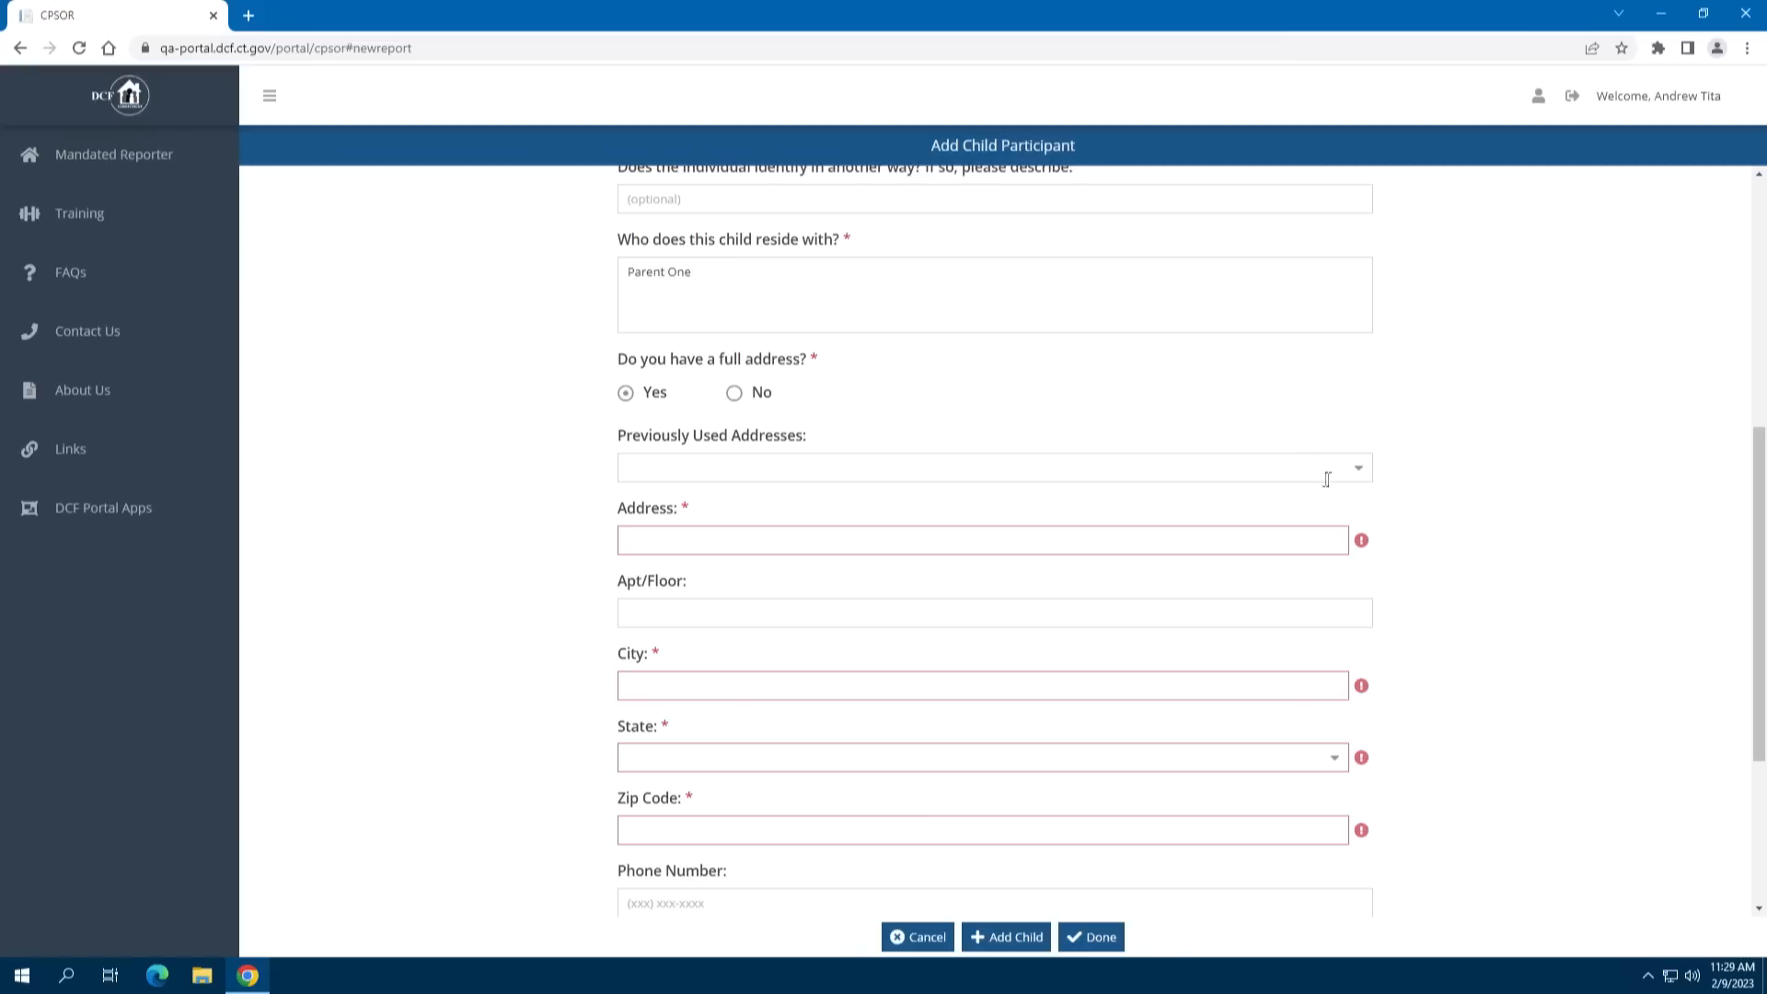
left_click(1361, 471)
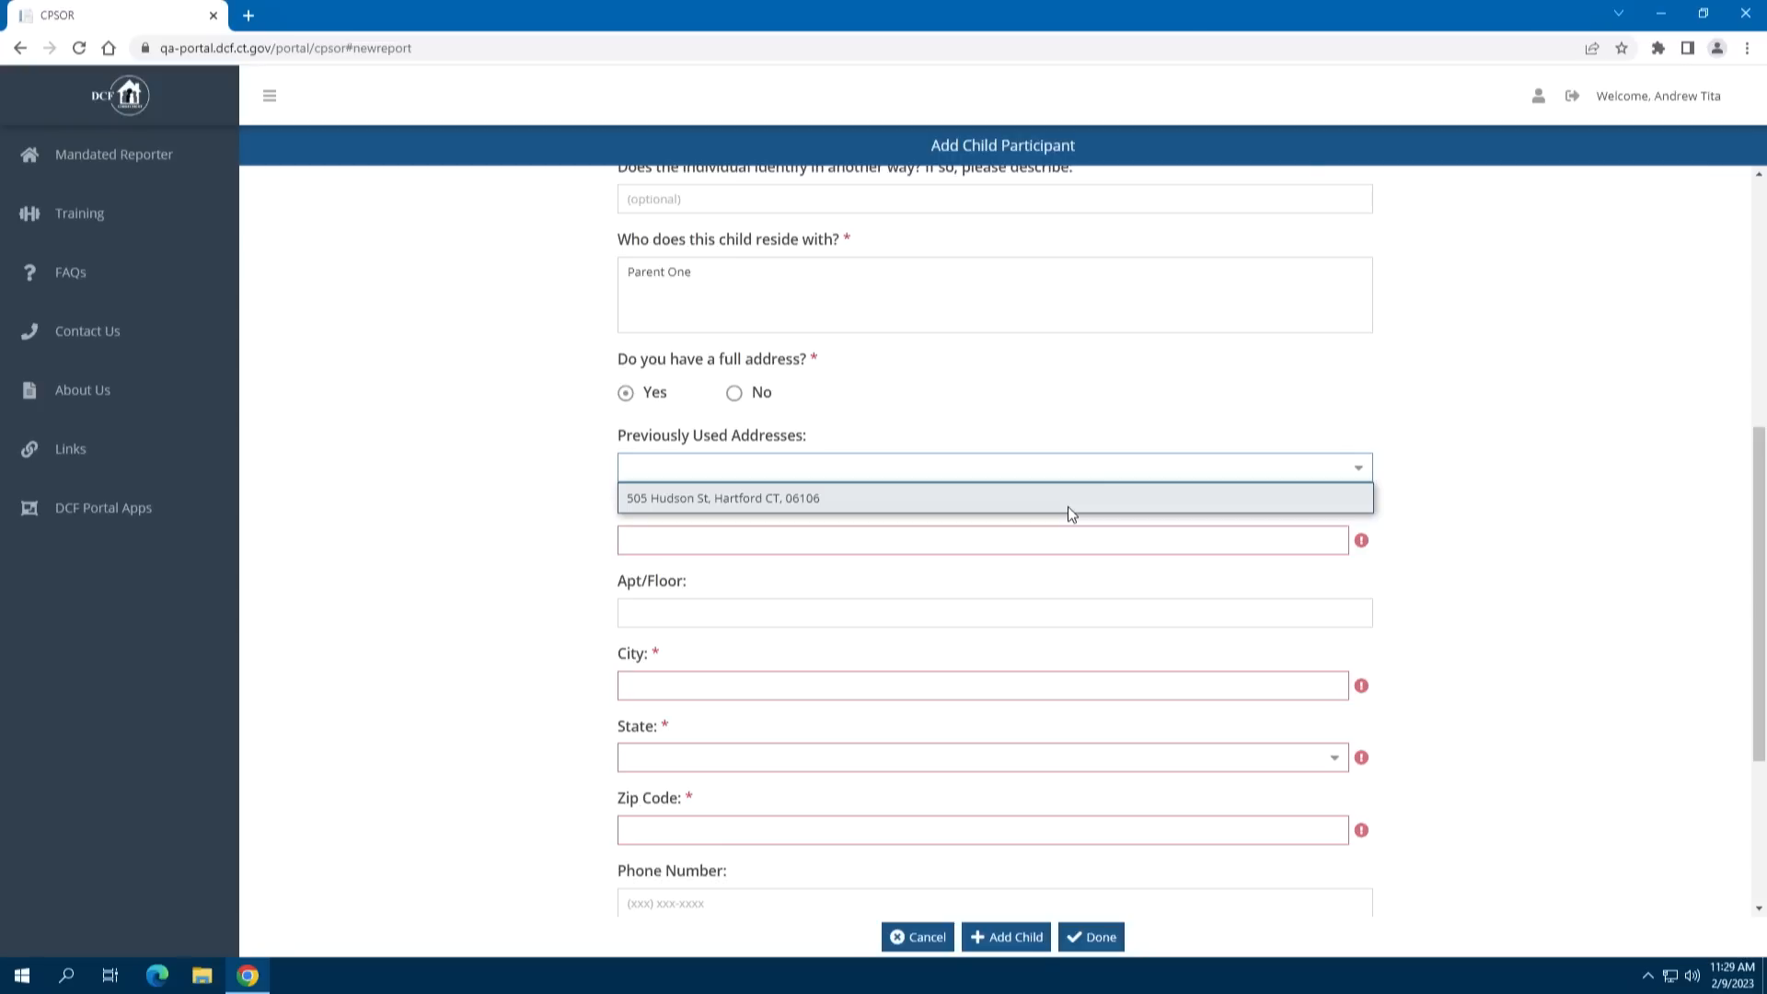
left_click(1070, 512)
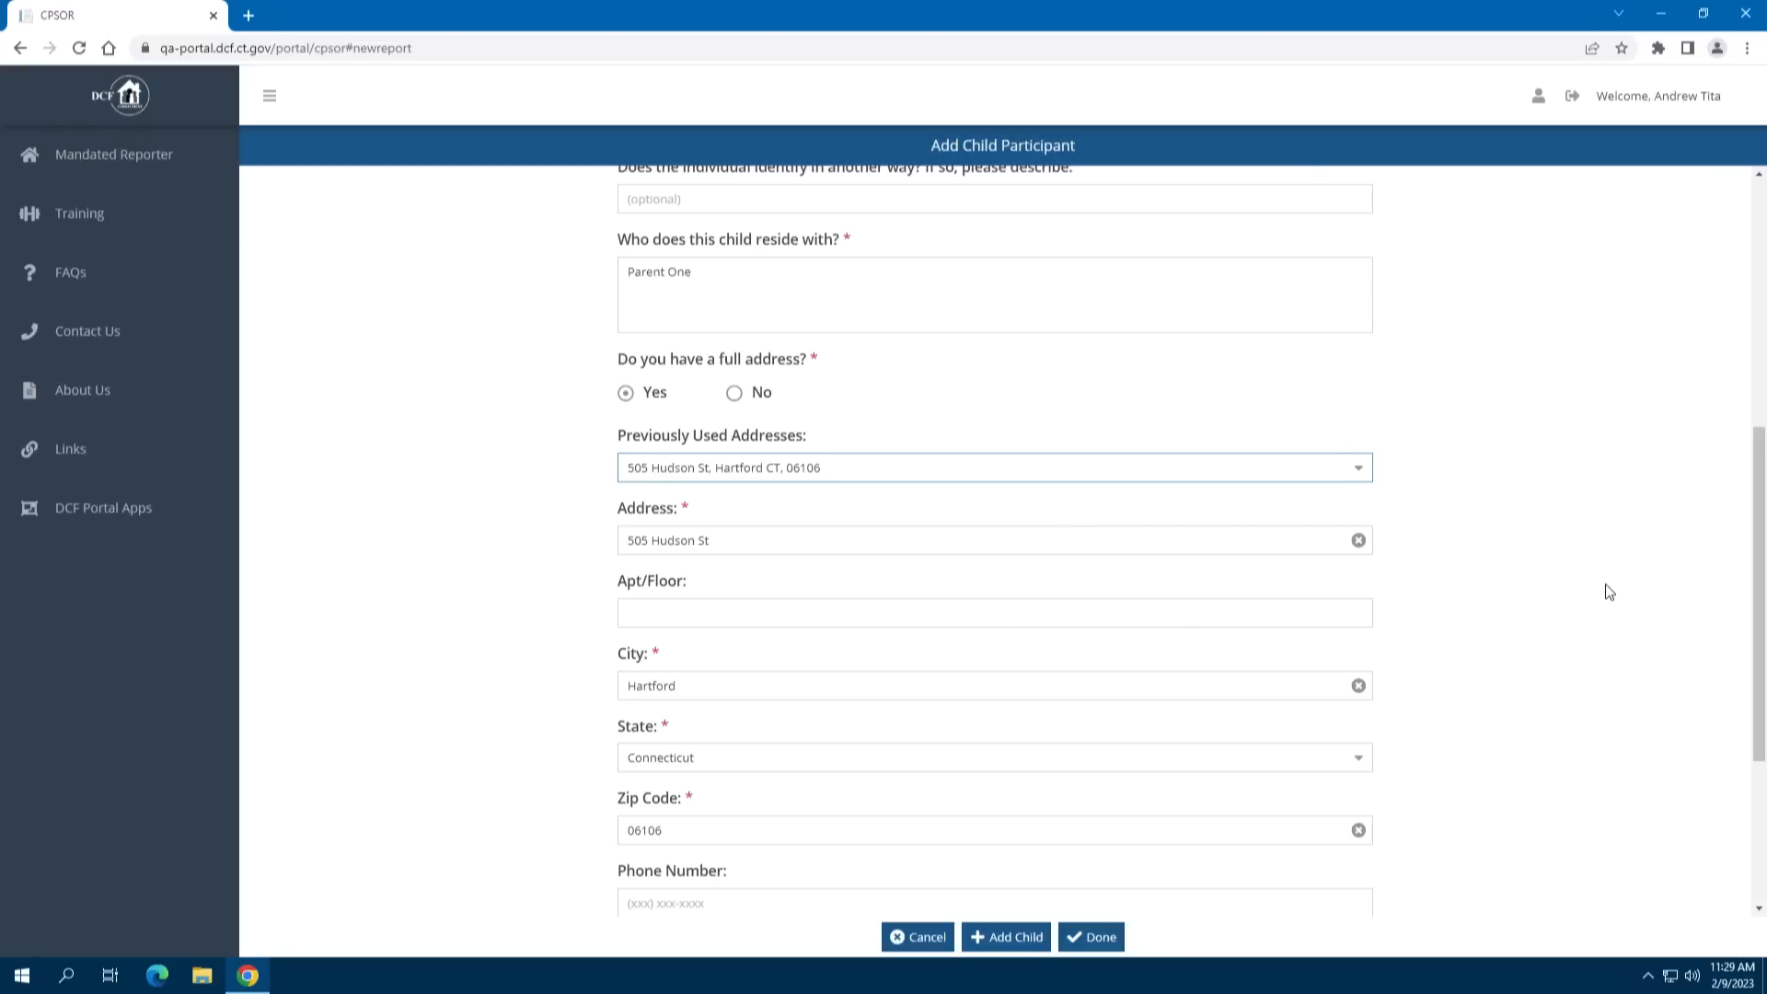
scroll(1484, 664, "down", 2)
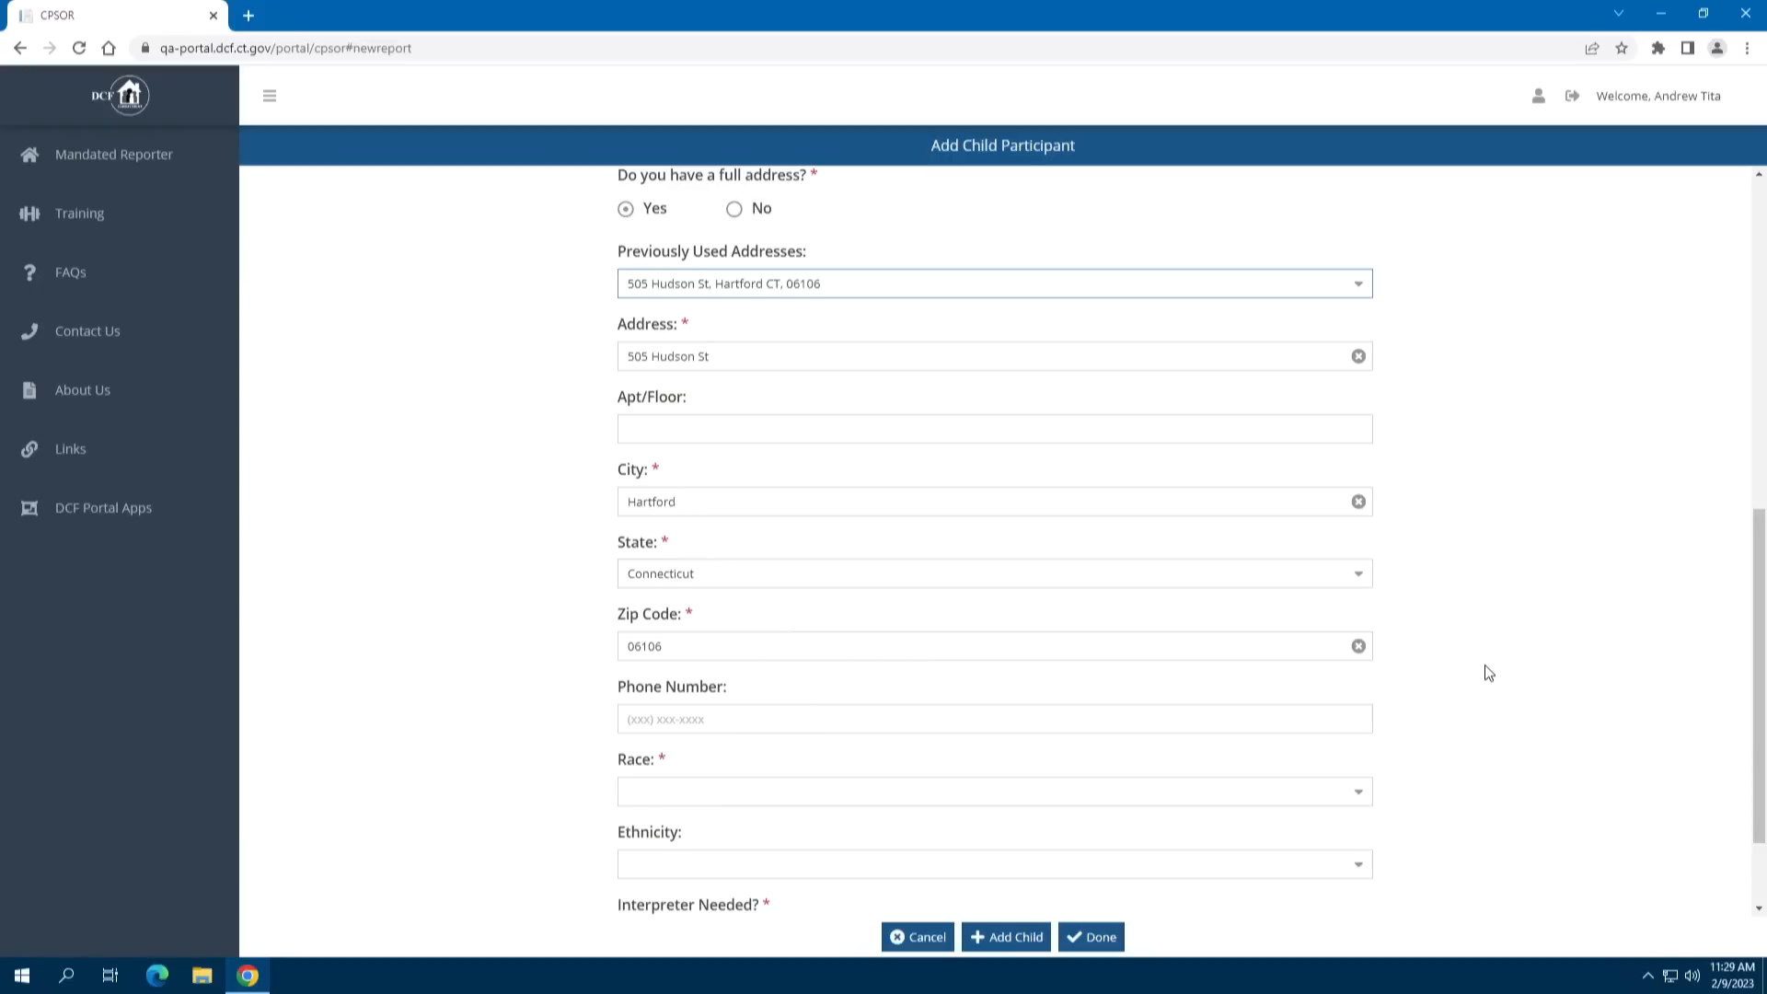
scroll(1488, 673, "down", 1)
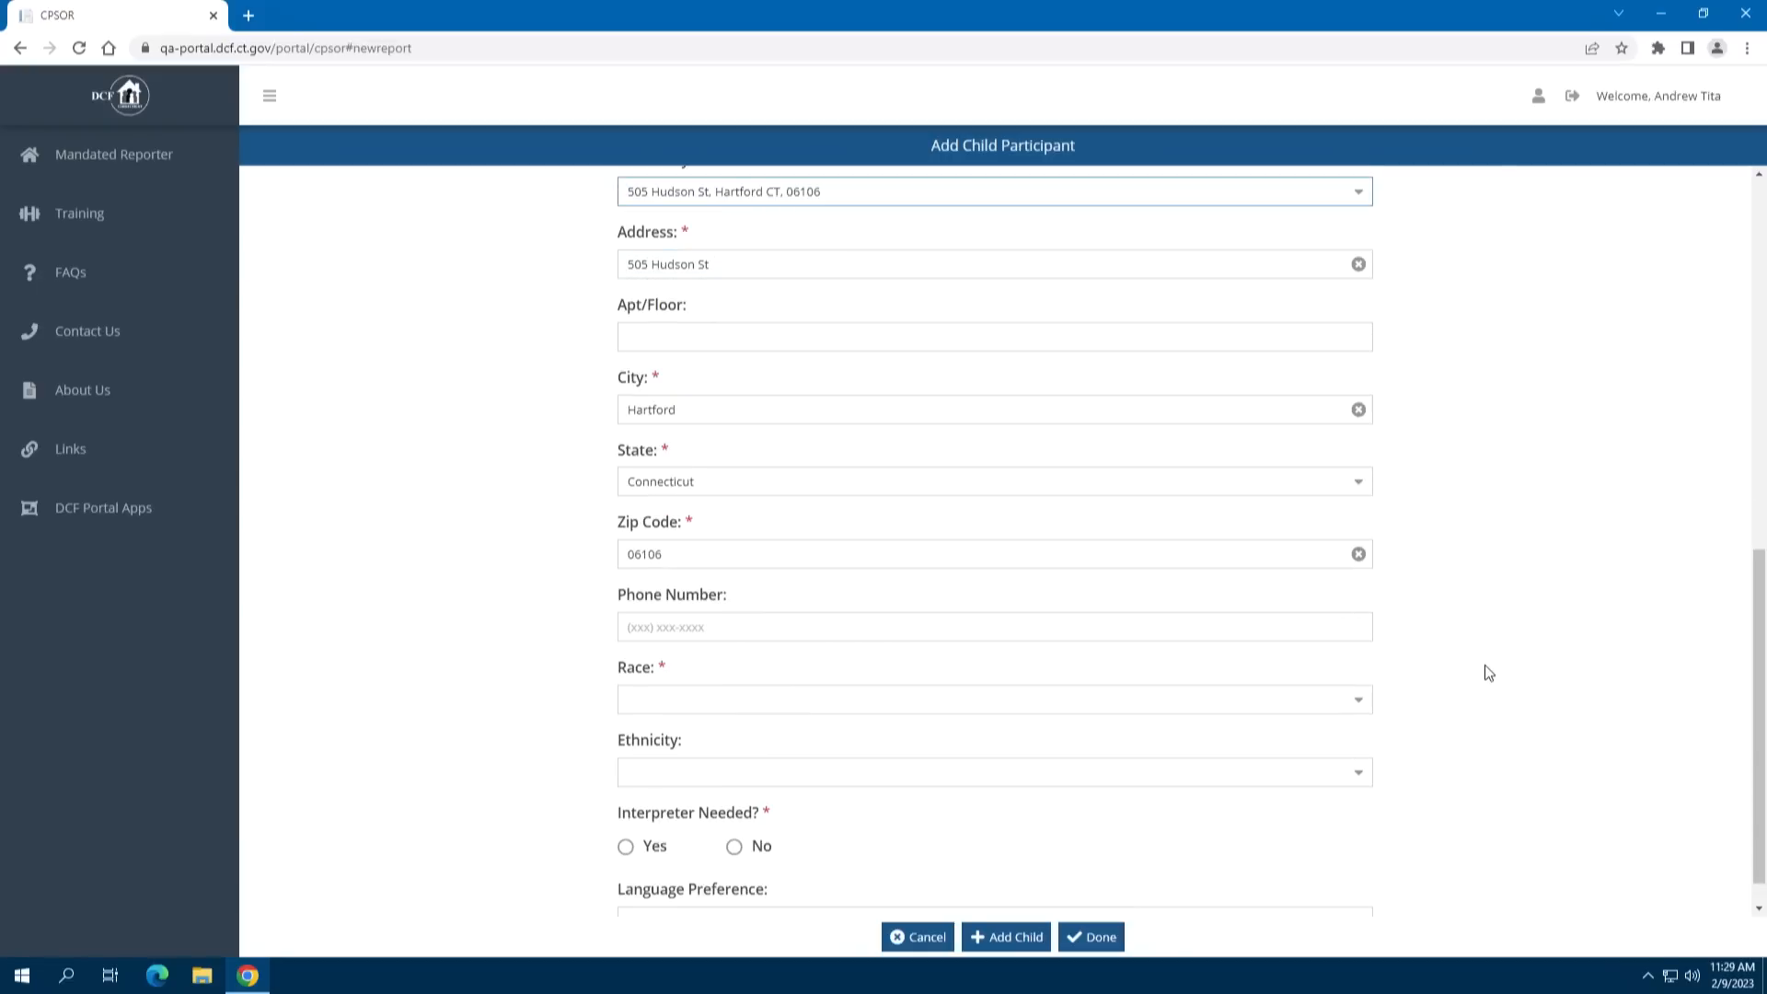
Enter the child's phone number and select races Black/African American, Asian, American Indian or Alaskan Native
left_click(697, 631)
type("555) 555-5")
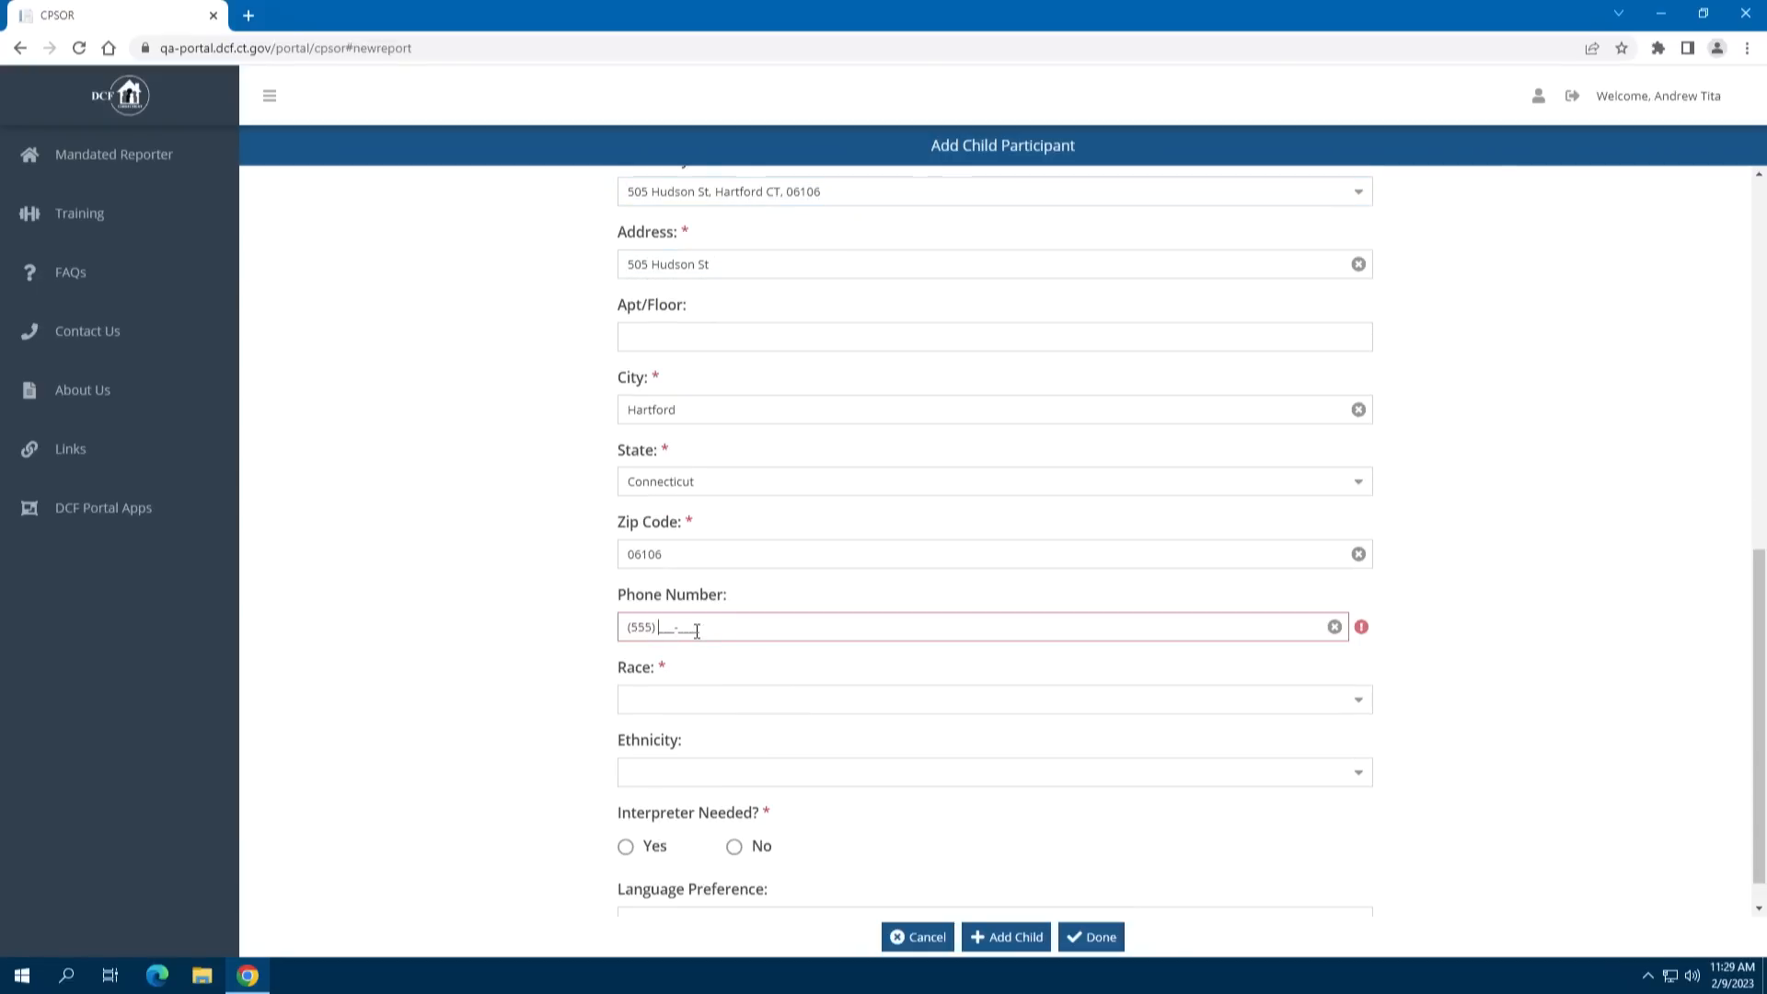
type("555")
left_click(800, 699)
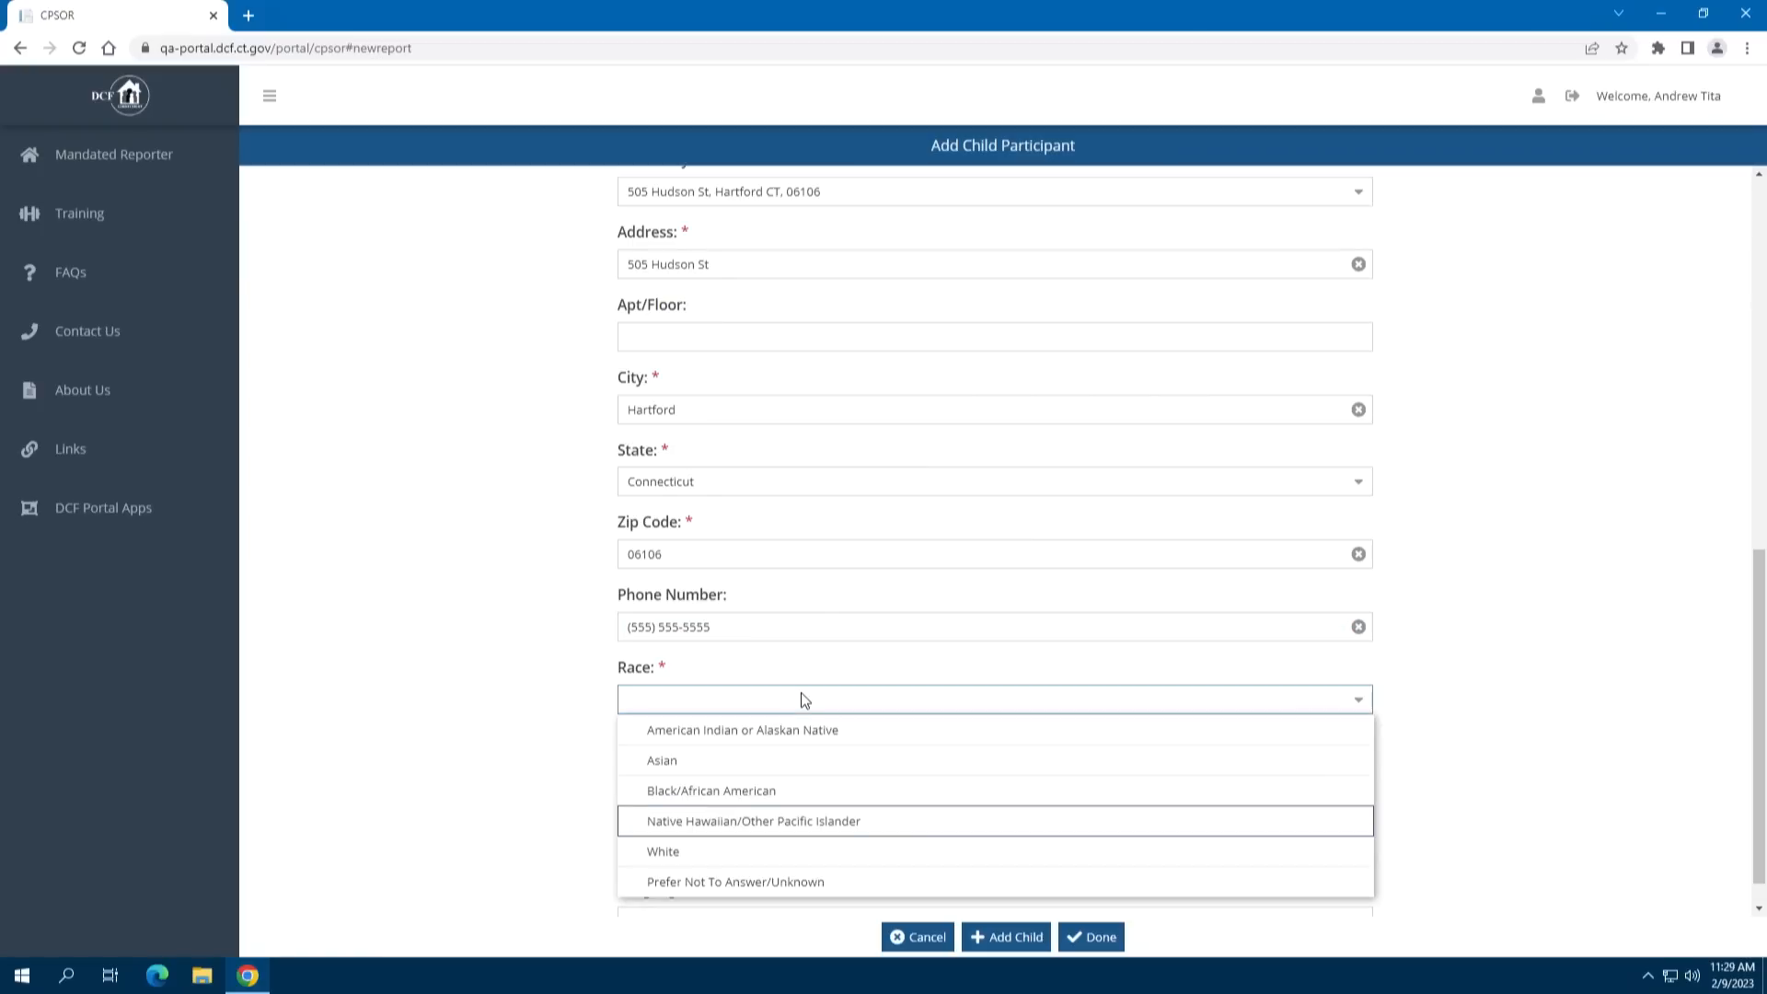
left_click(758, 789)
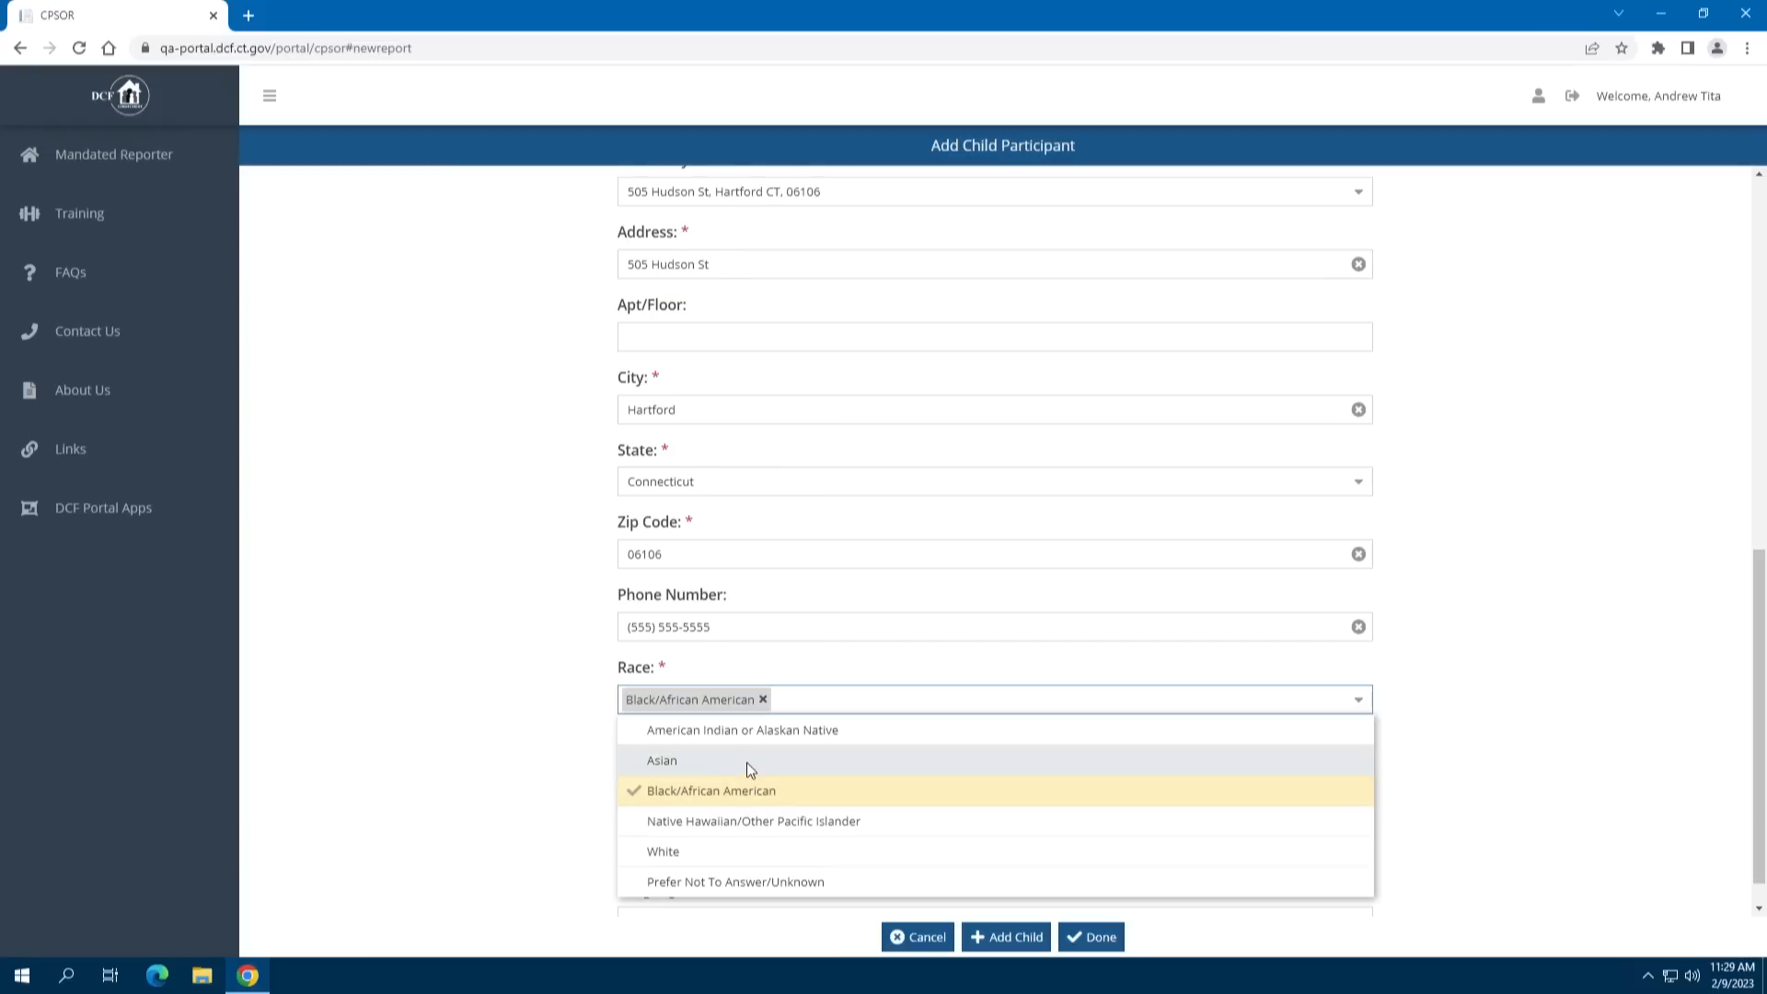
left_click(750, 766)
left_click(763, 733)
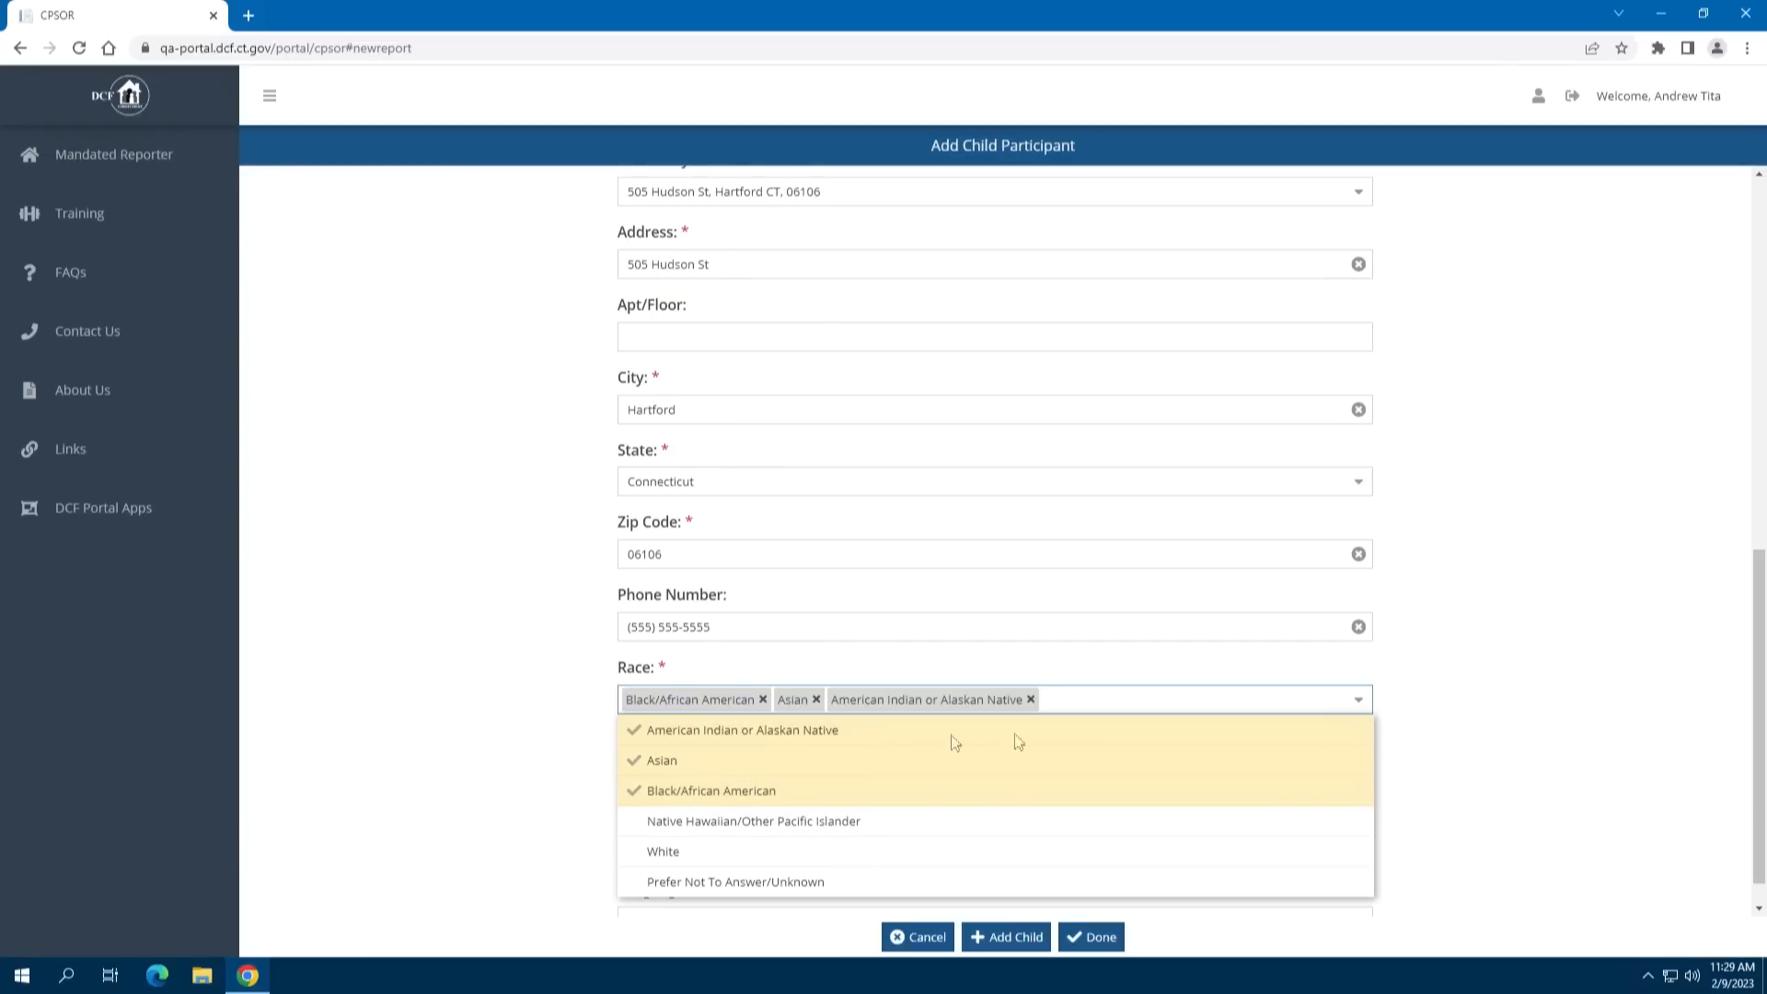
left_click(1441, 723)
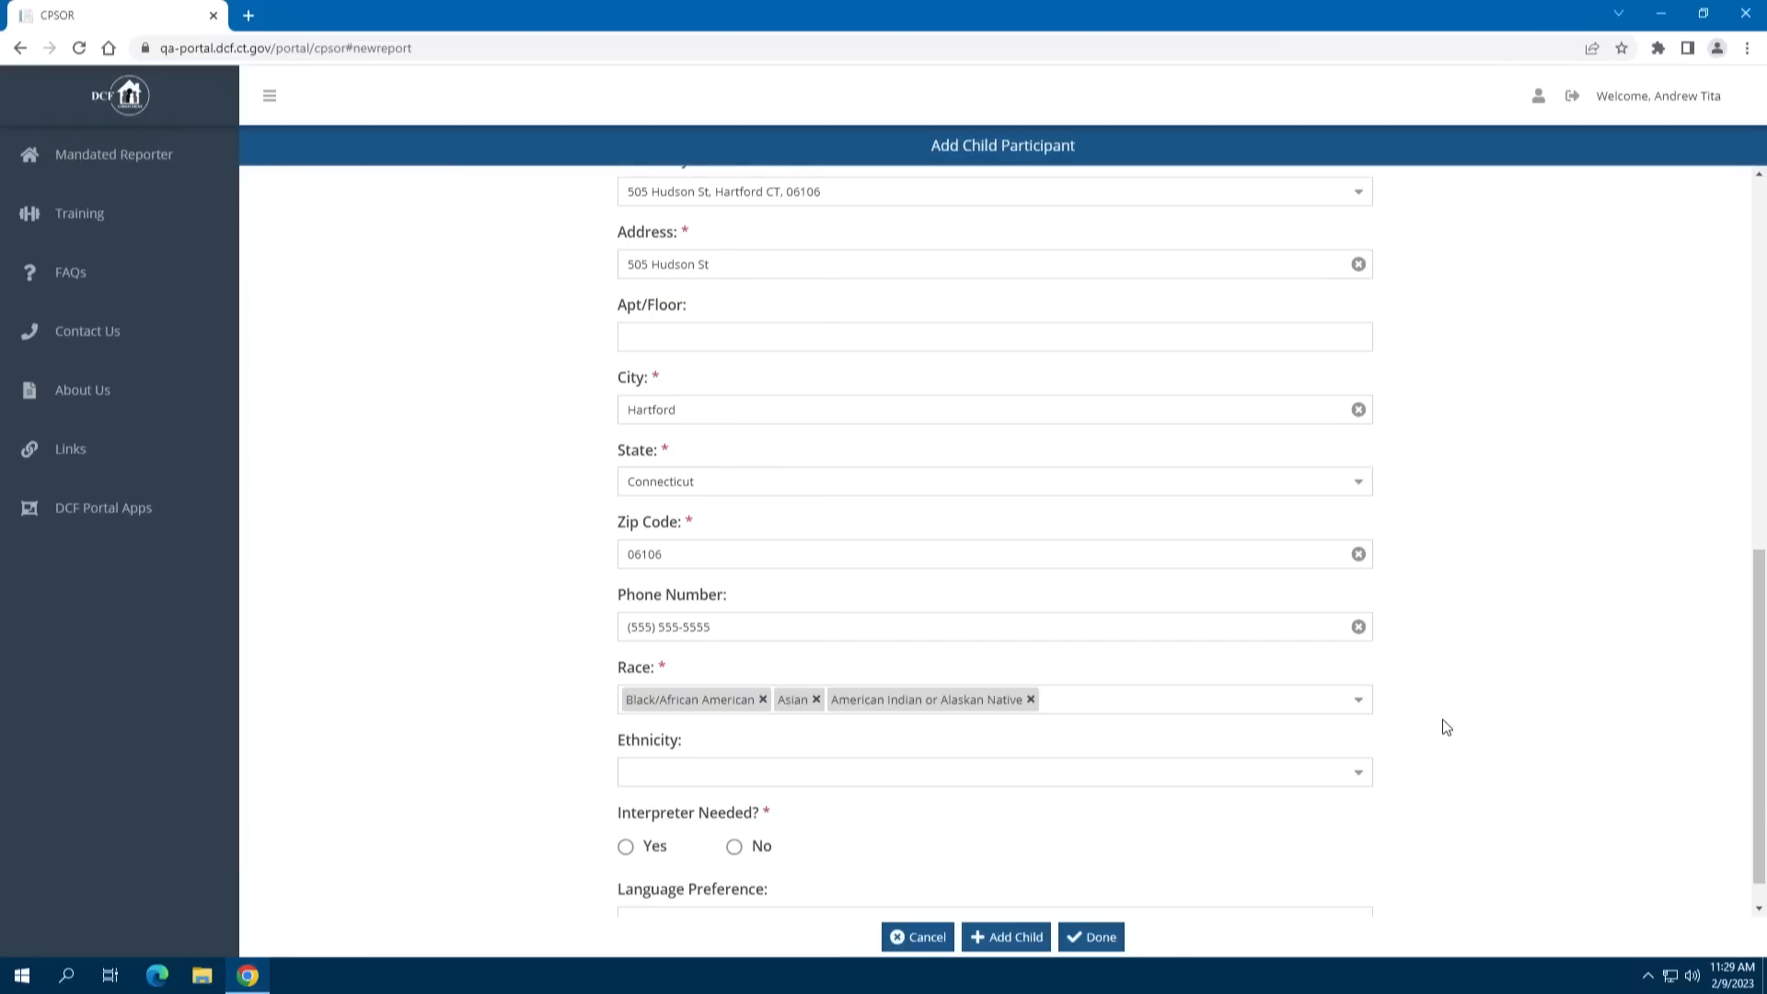
Leave ethnicity blank, set Interpreter Needed to No and language preference to English
left_click(1358, 773)
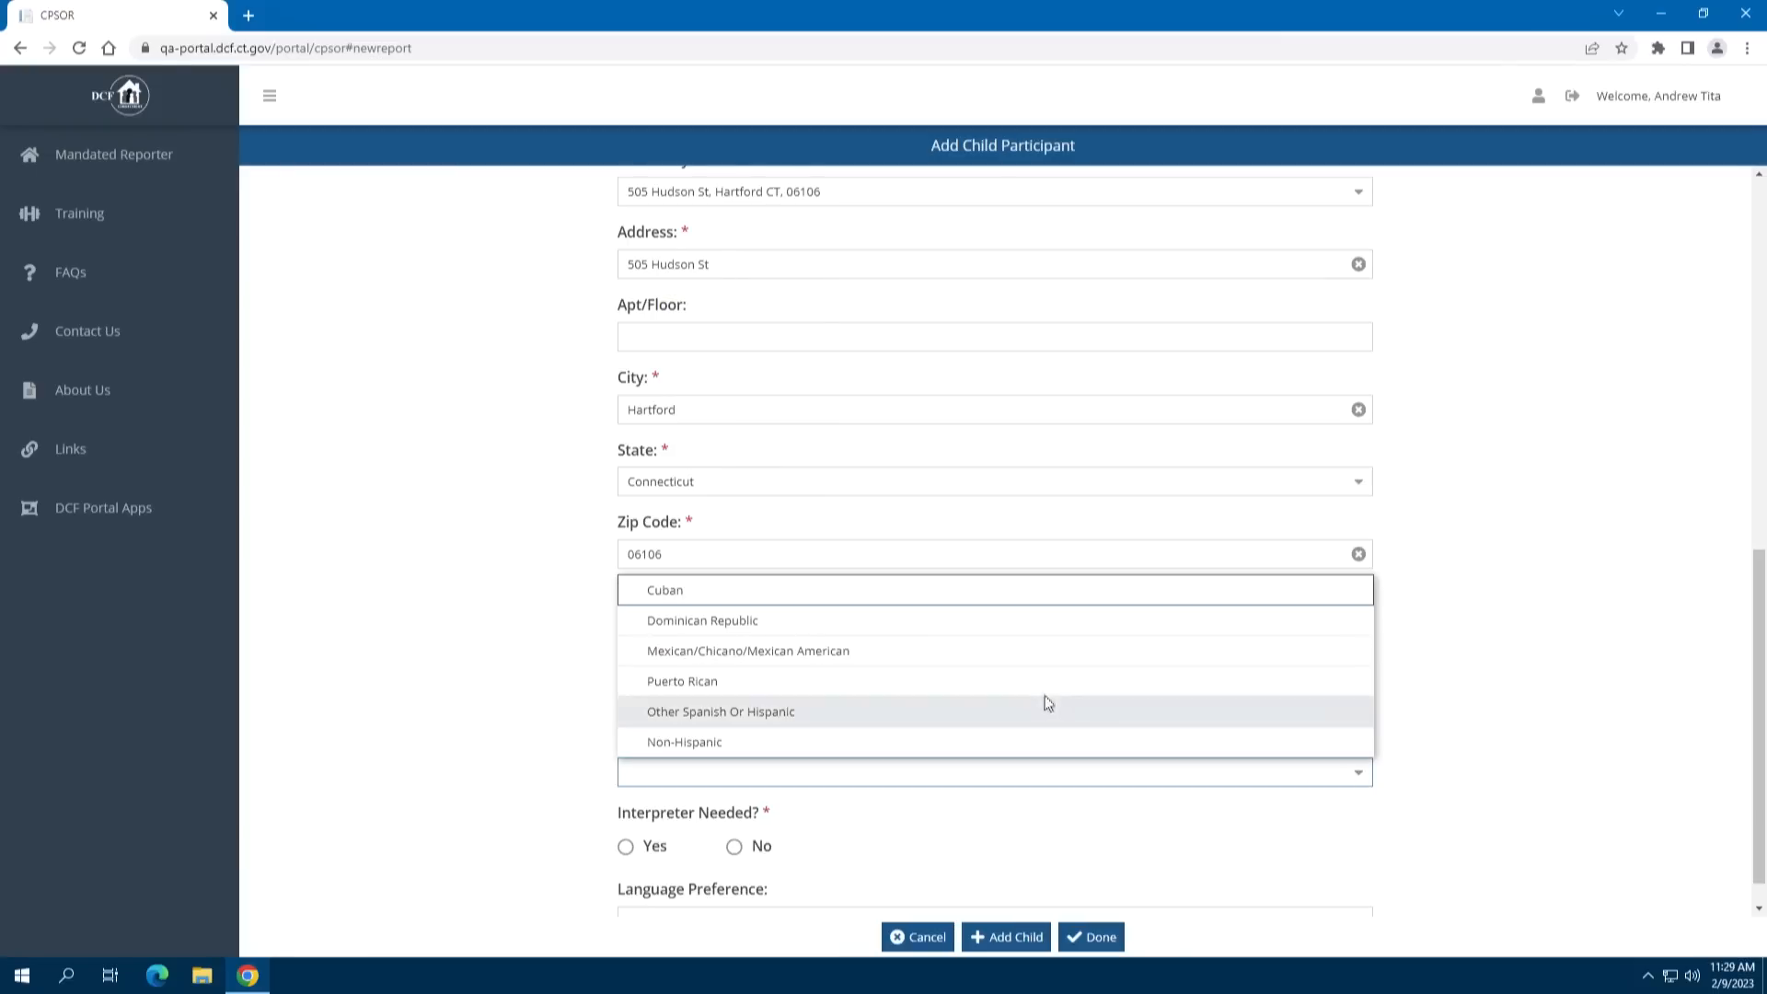
left_click(1442, 782)
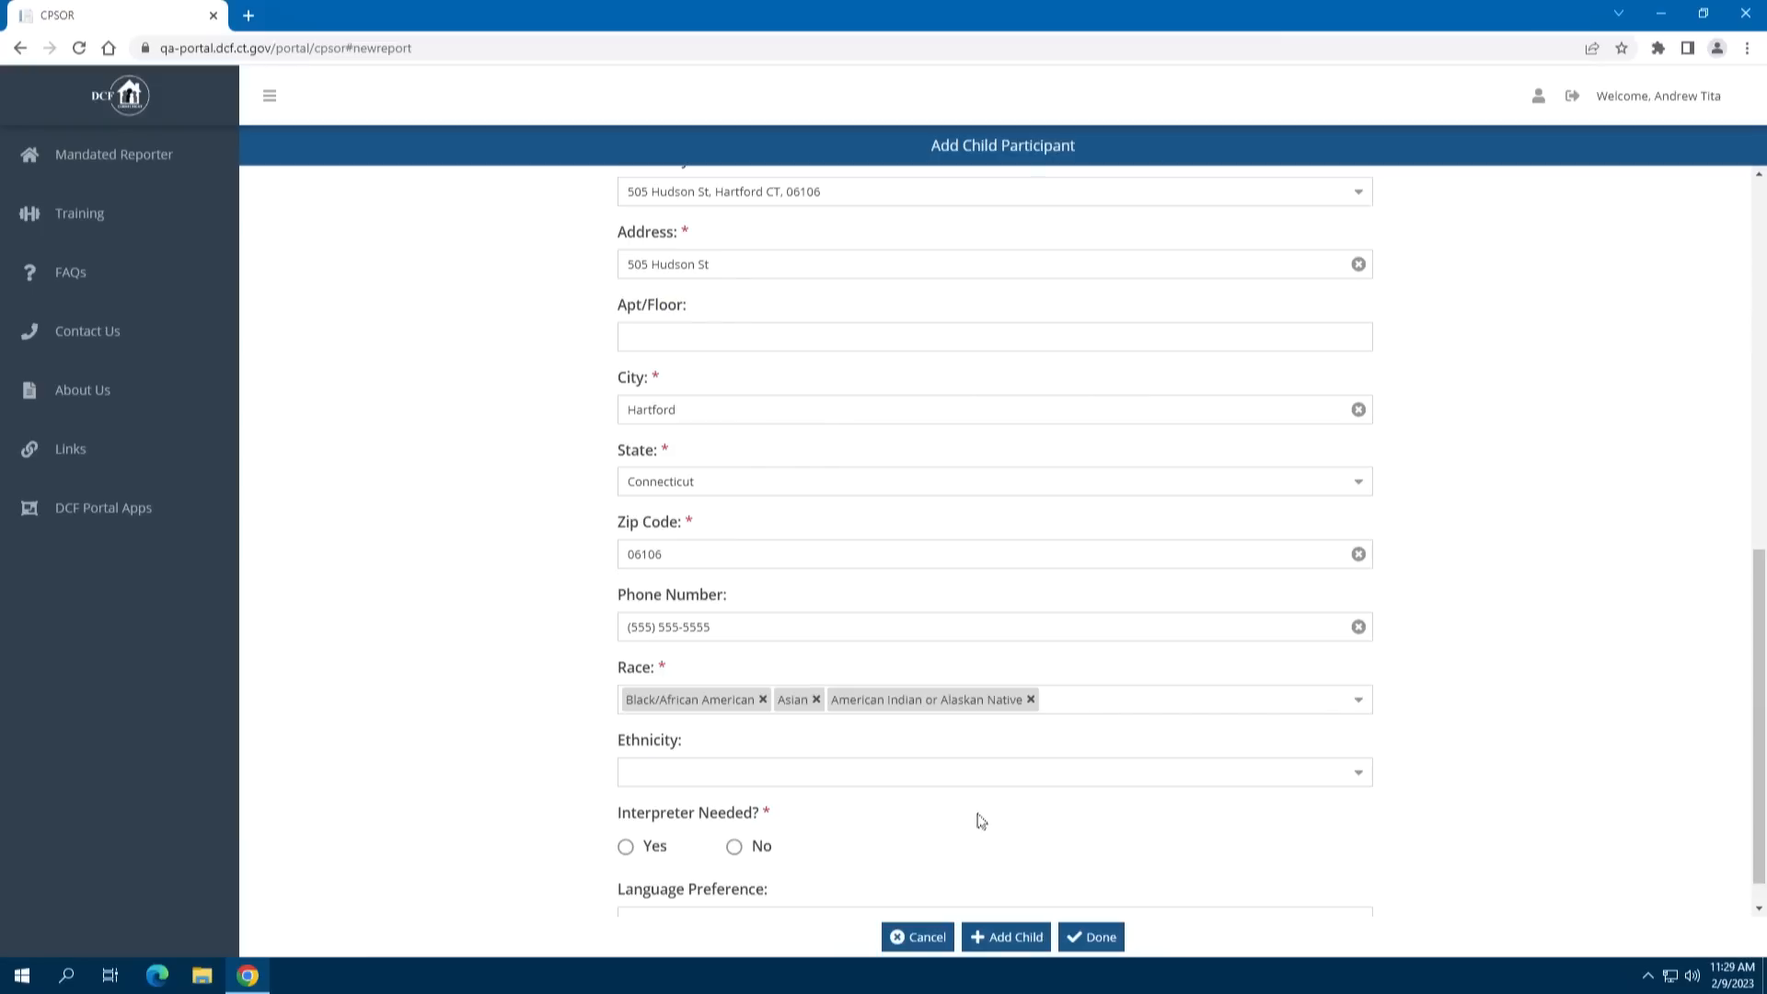
scroll(973, 815, "down", 1)
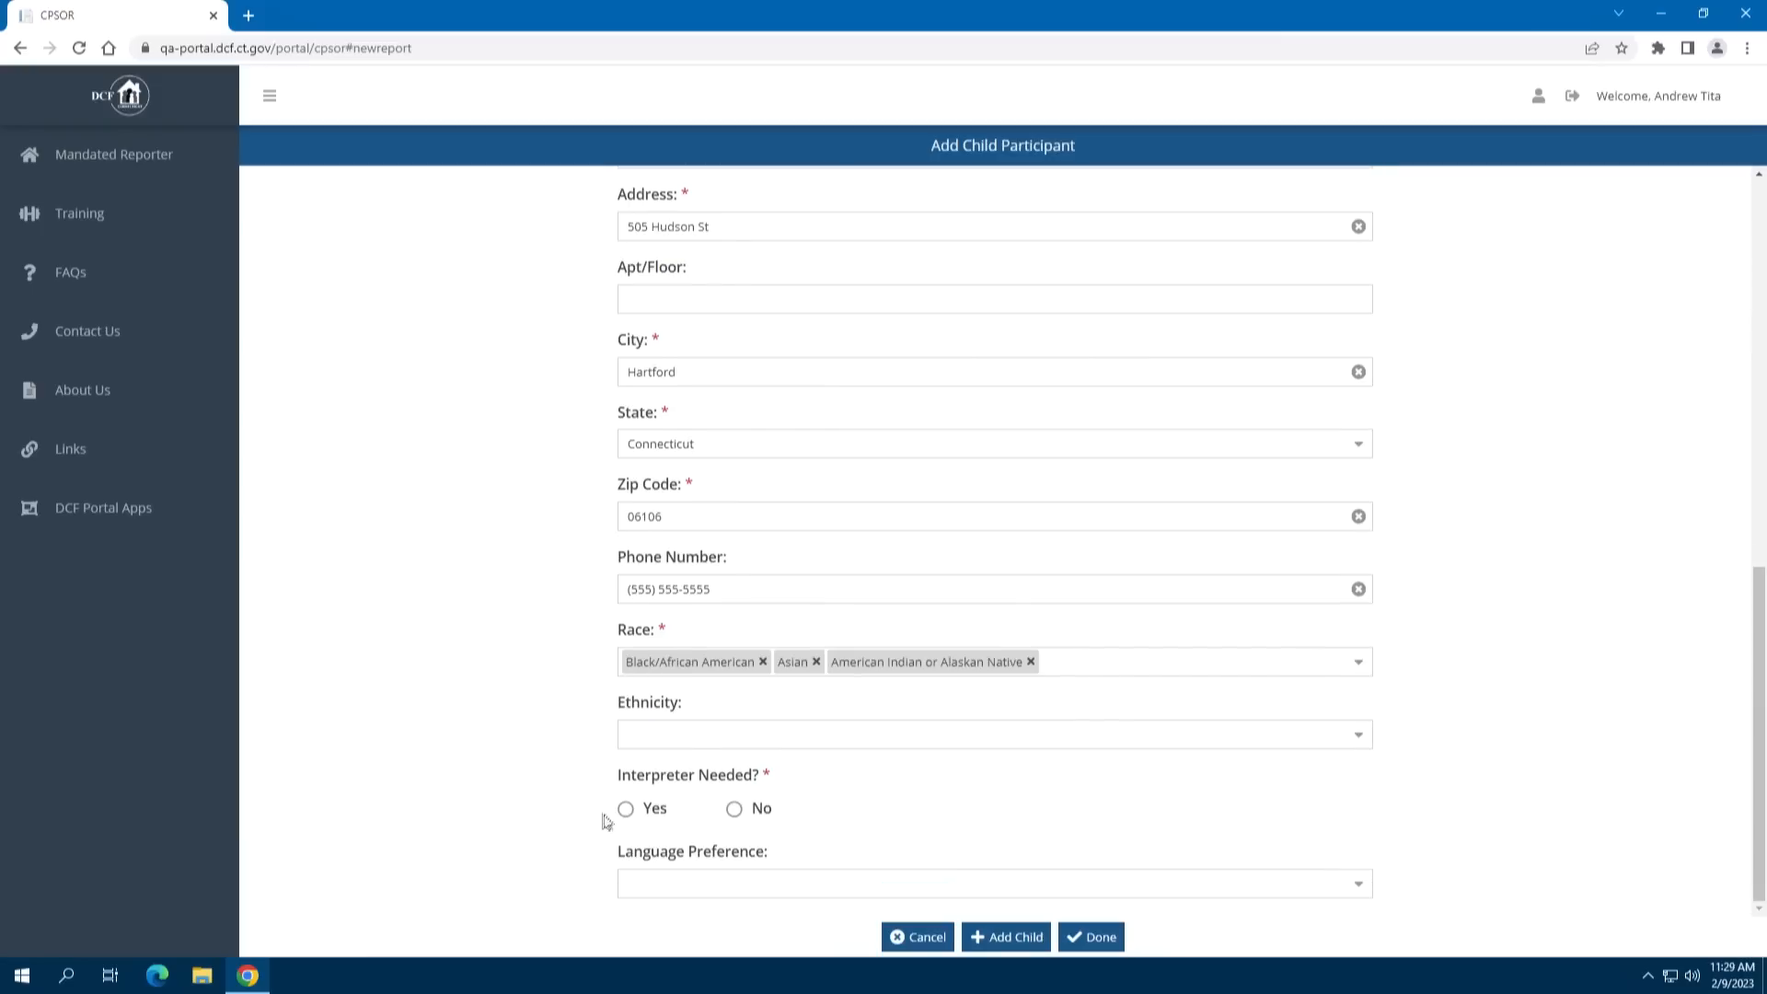
left_click(733, 809)
left_click(1360, 884)
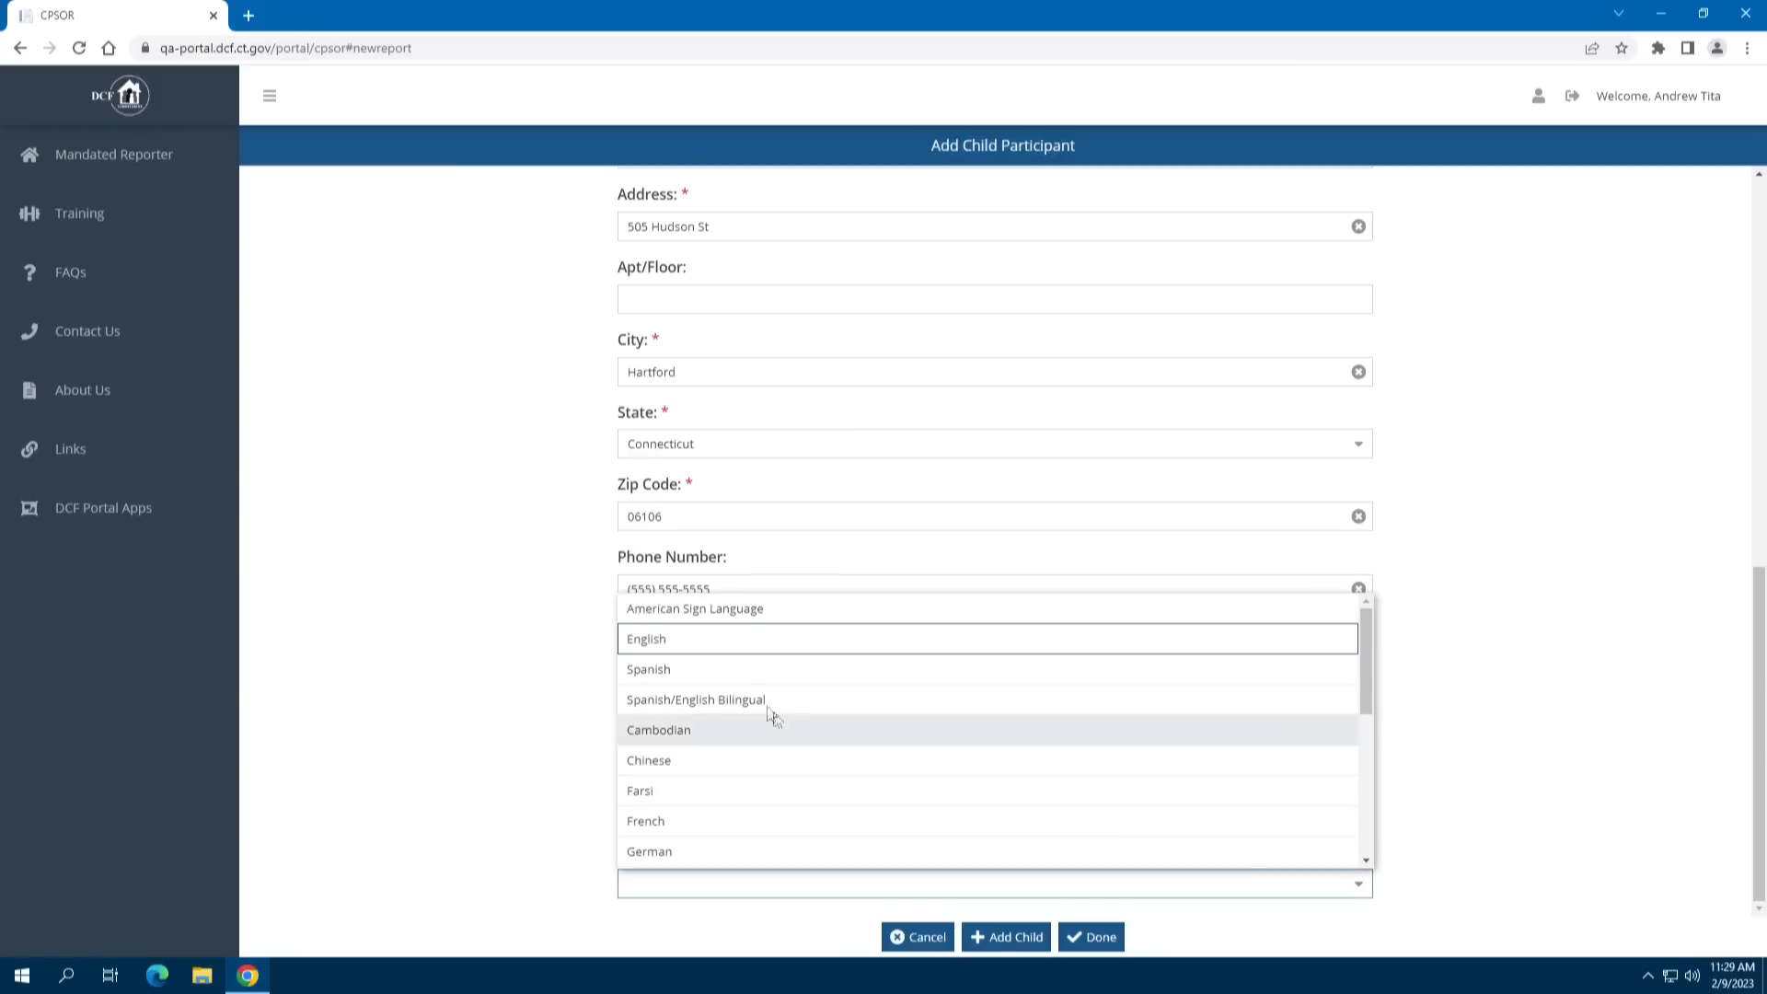
left_click(706, 645)
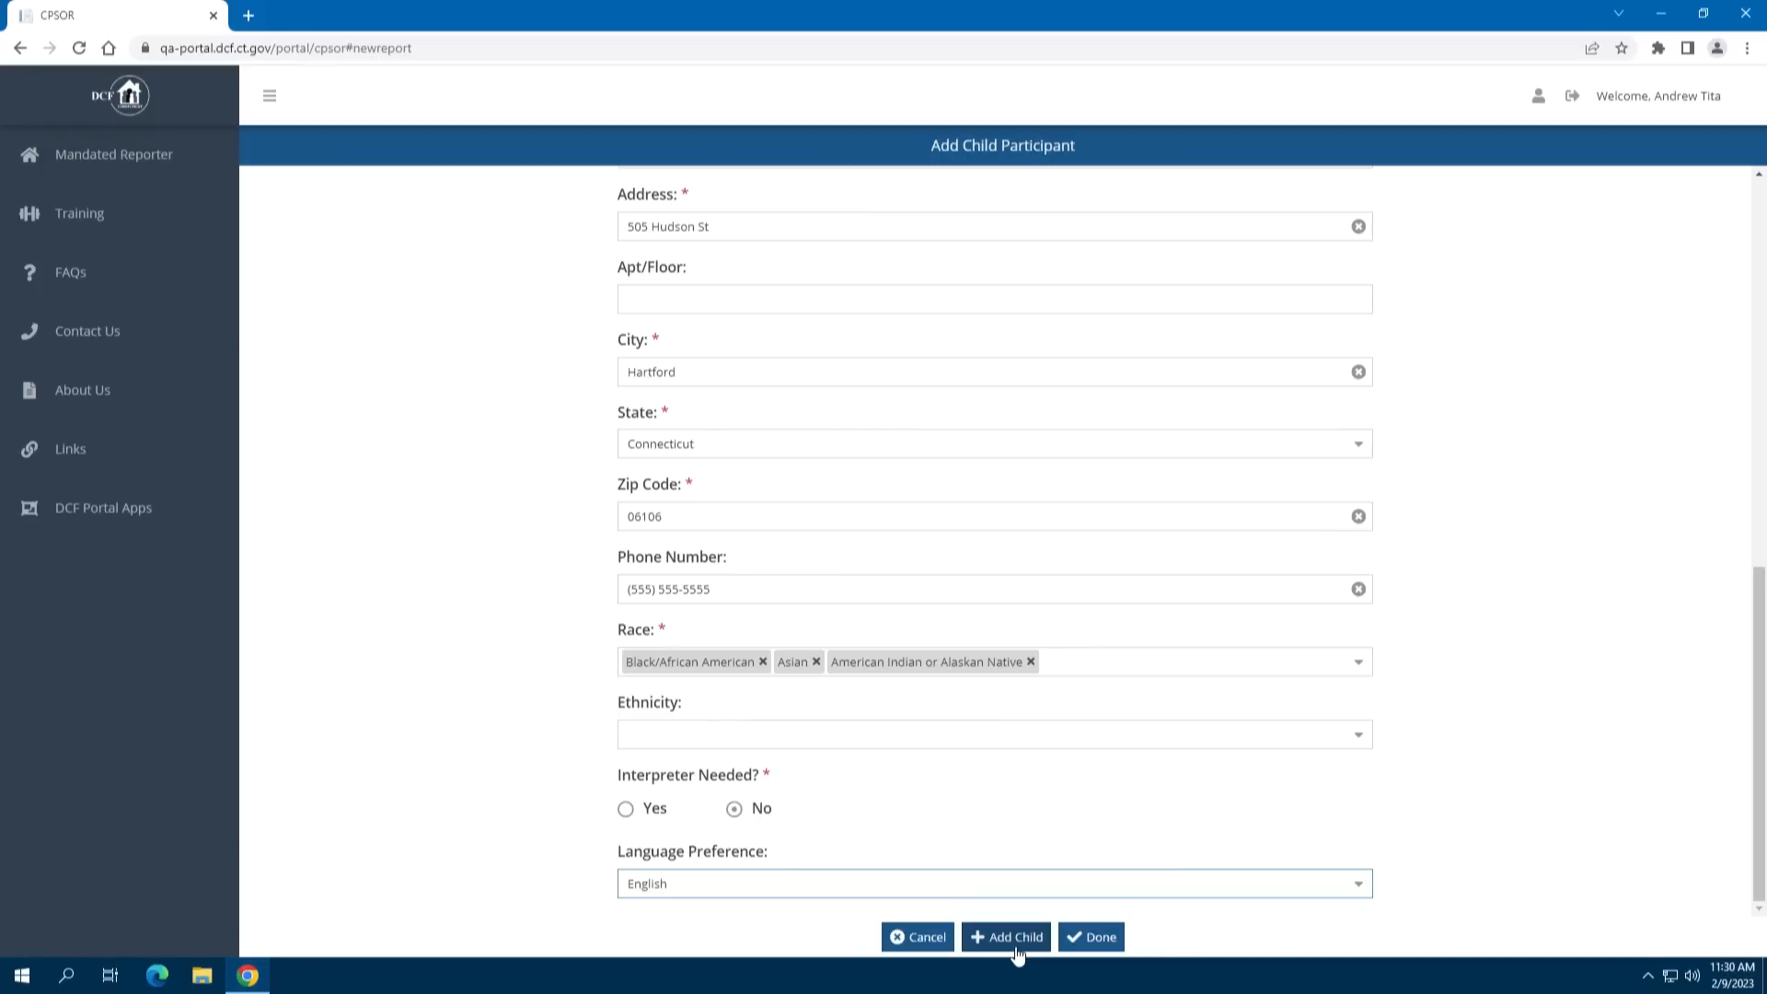
Save Child One to the participant list and advance to General CPS Questions
left_click(1091, 937)
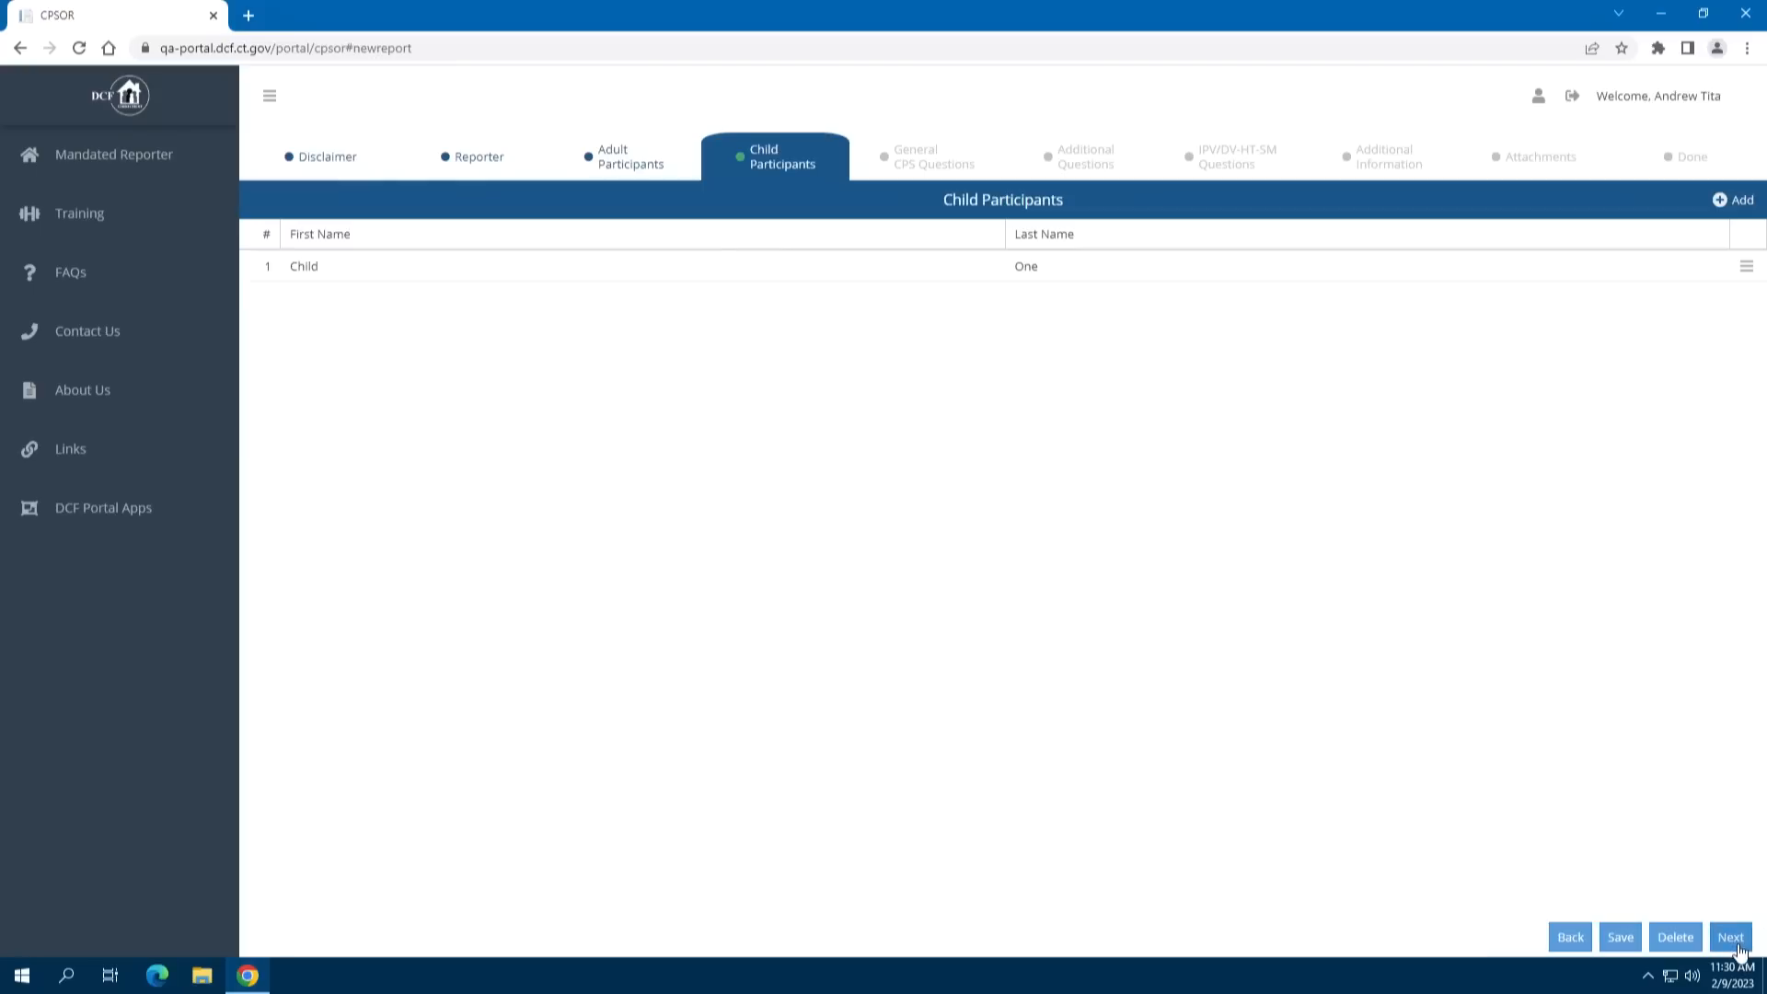
left_click(1730, 936)
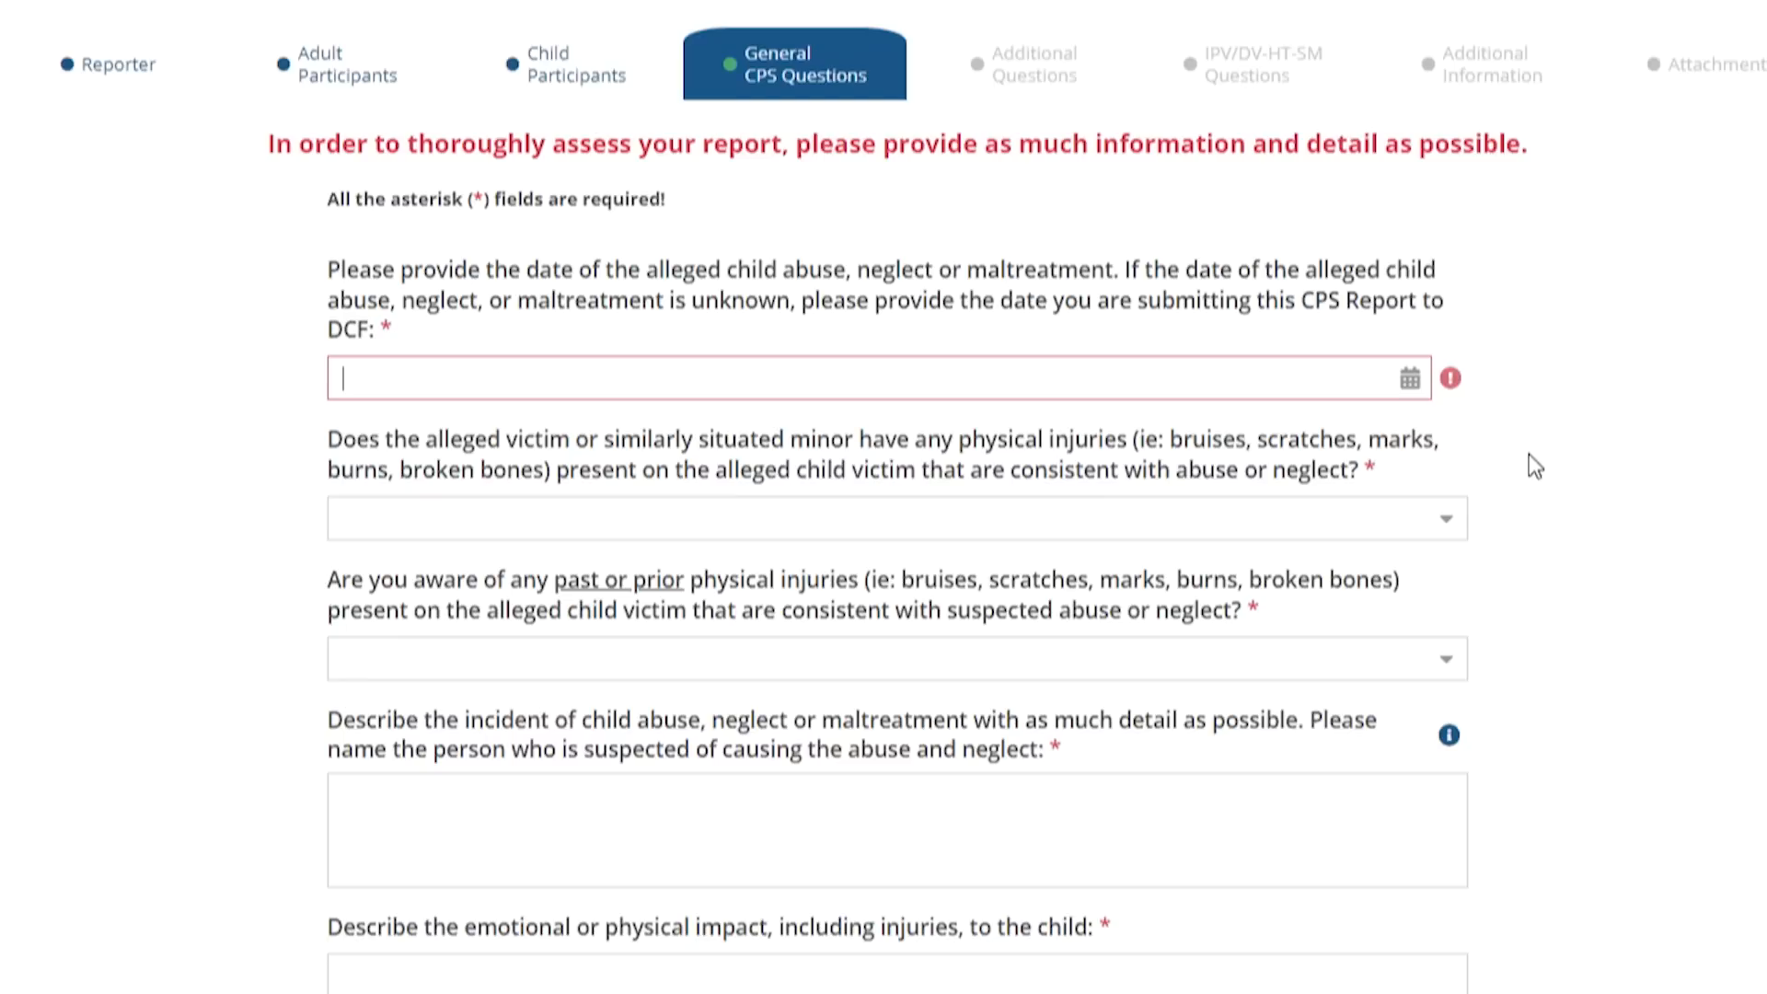
Set the incident date to 02/09/2023
type("02")
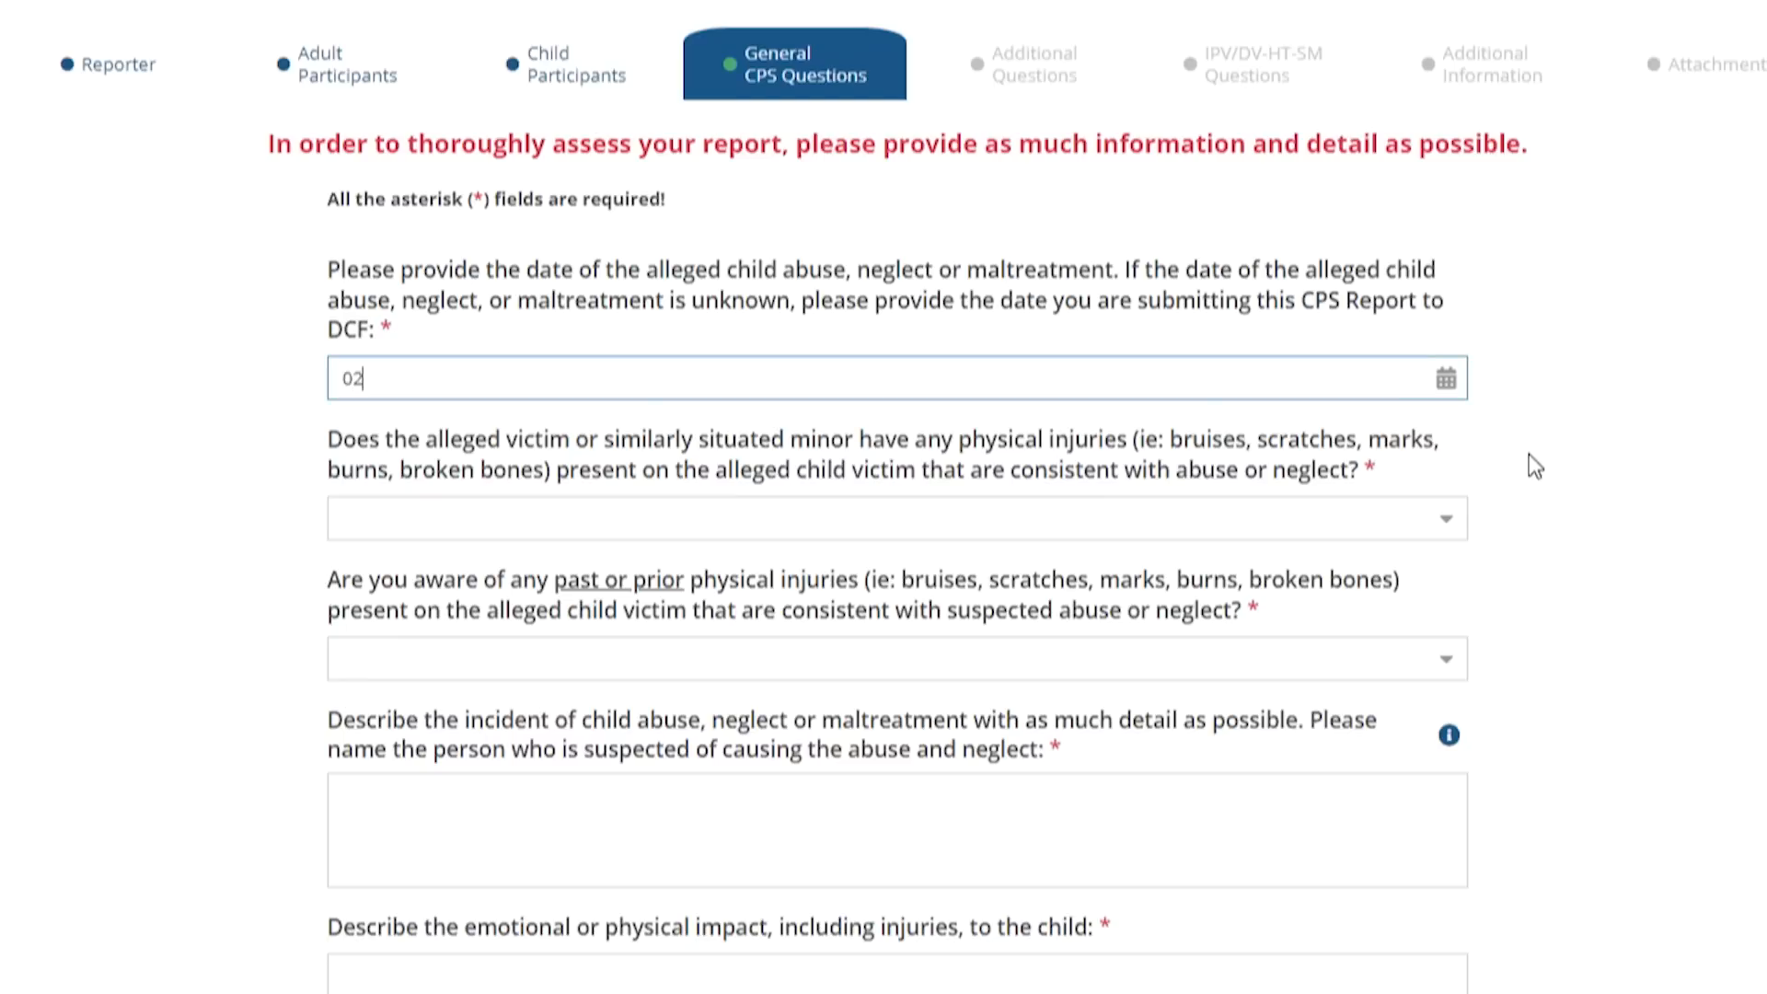
type("/02/")
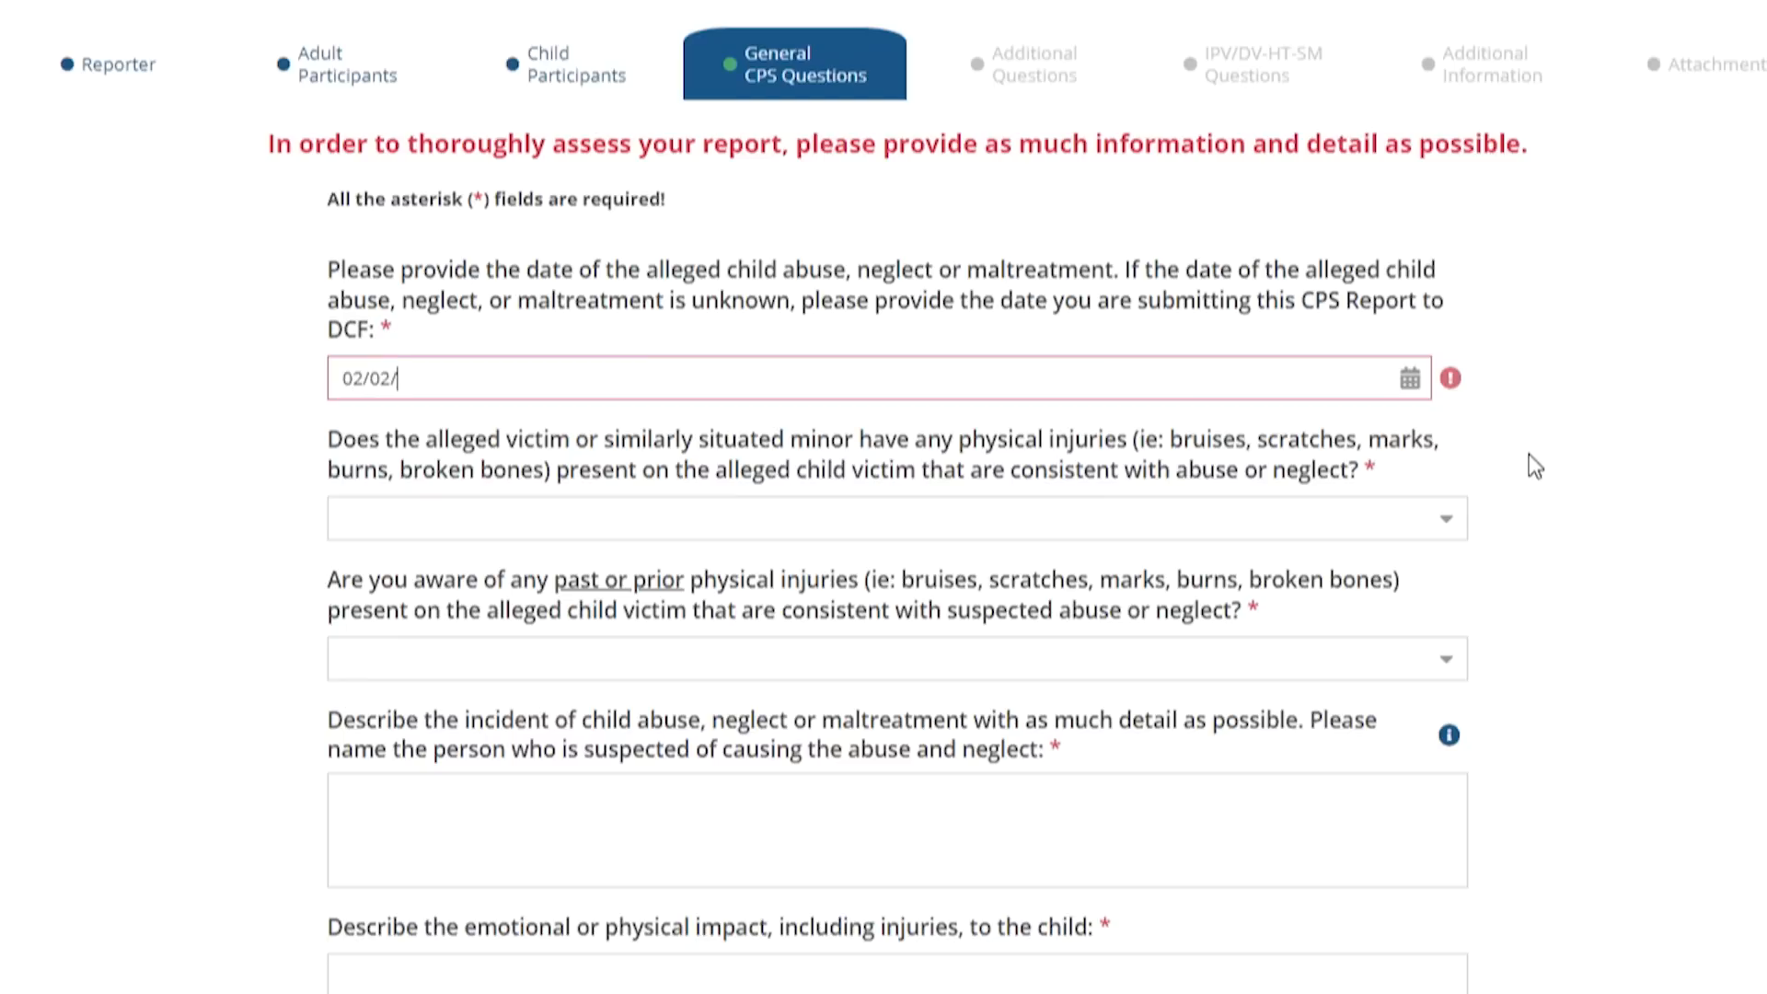
type("2023")
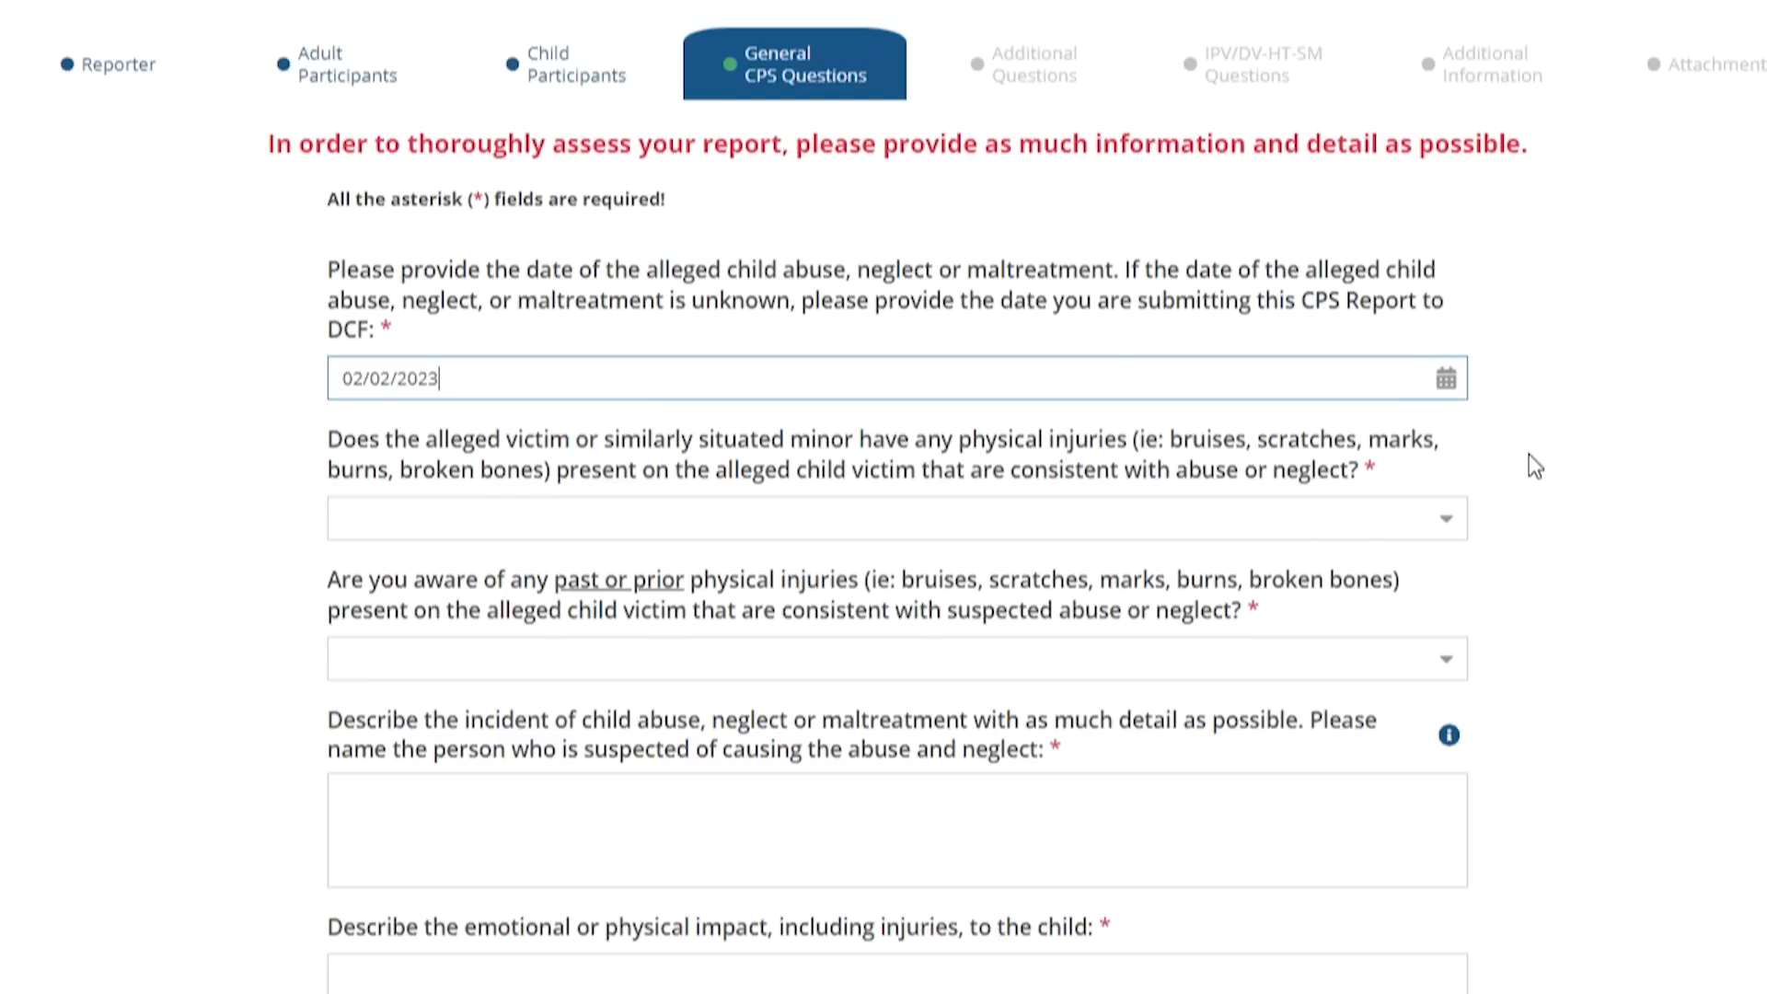
left_click(1444, 395)
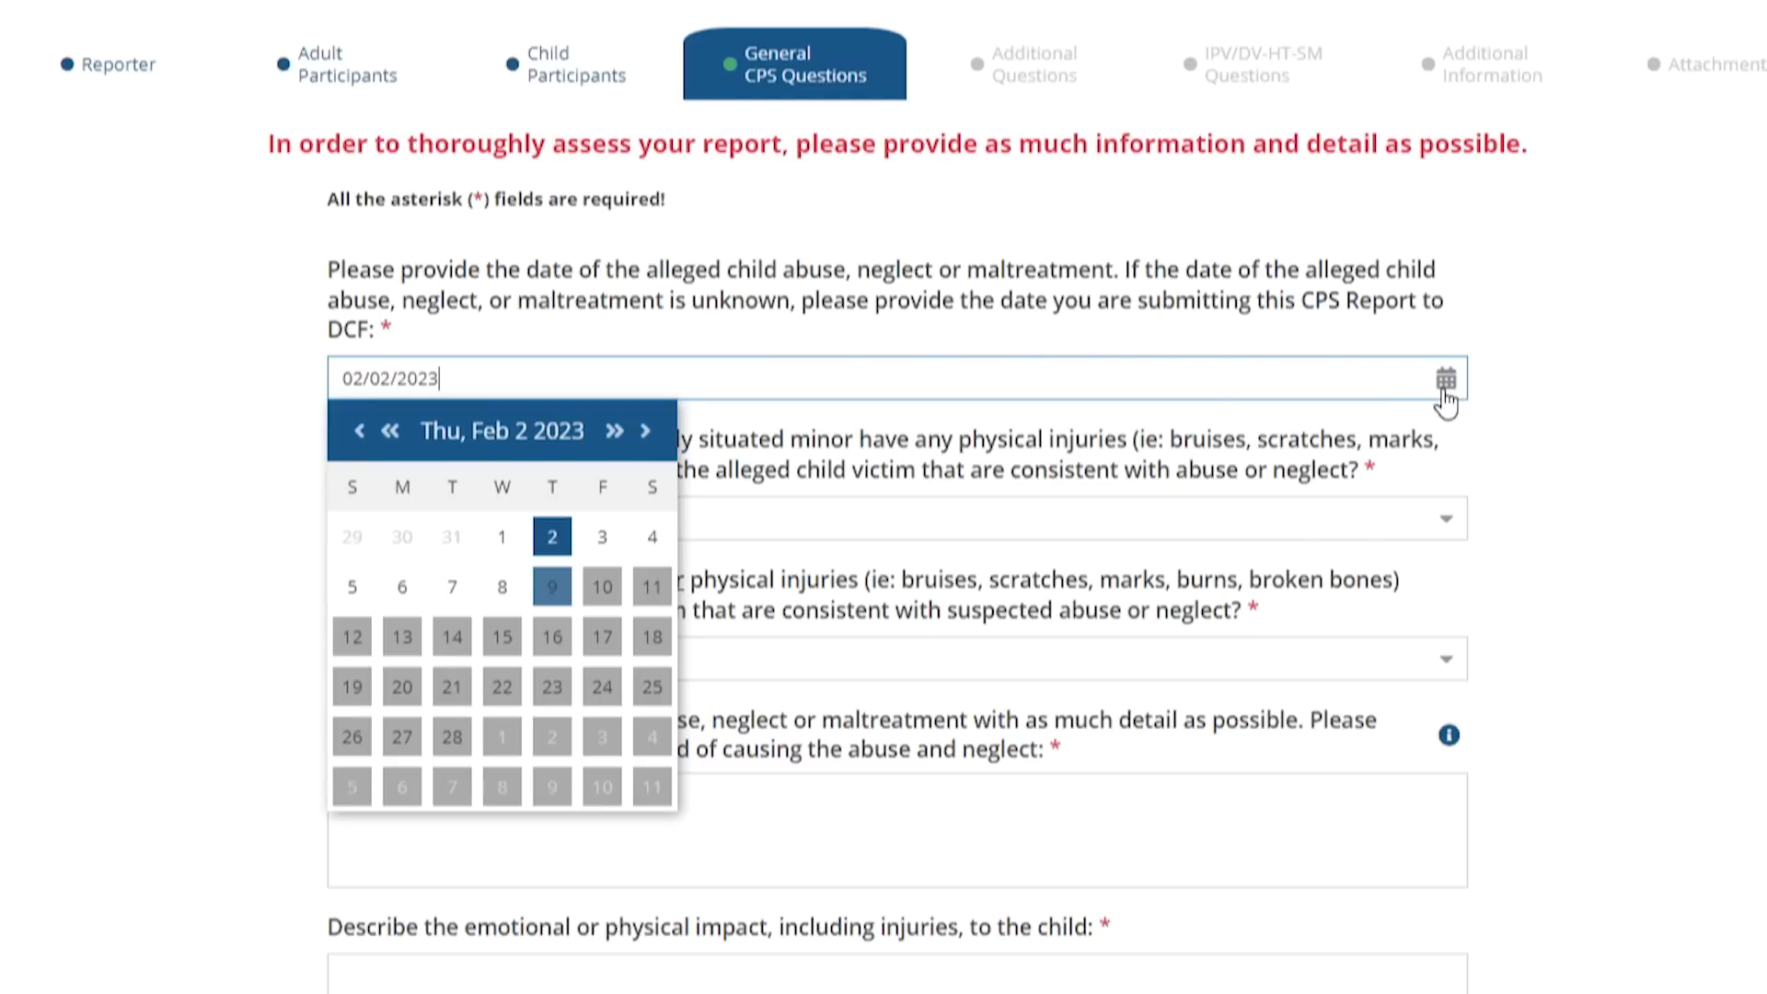
left_click(546, 605)
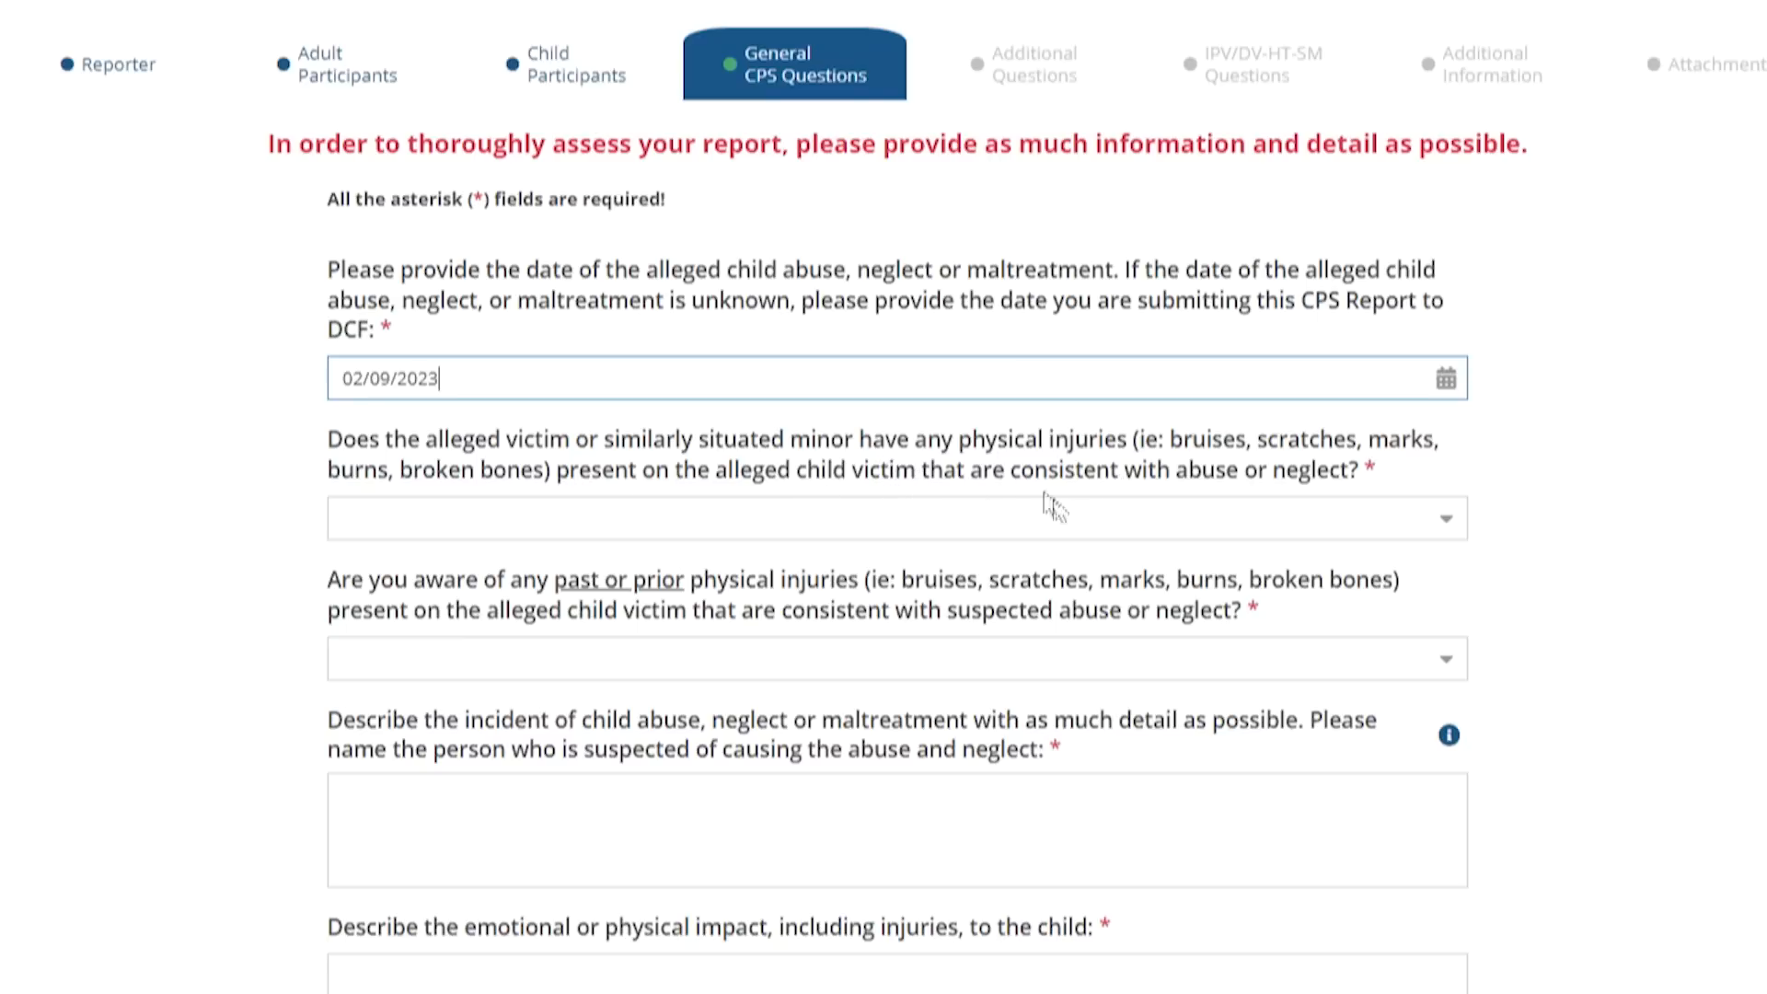
Answer No for current physical injuries and Yes for past physical injuries
left_click(1452, 542)
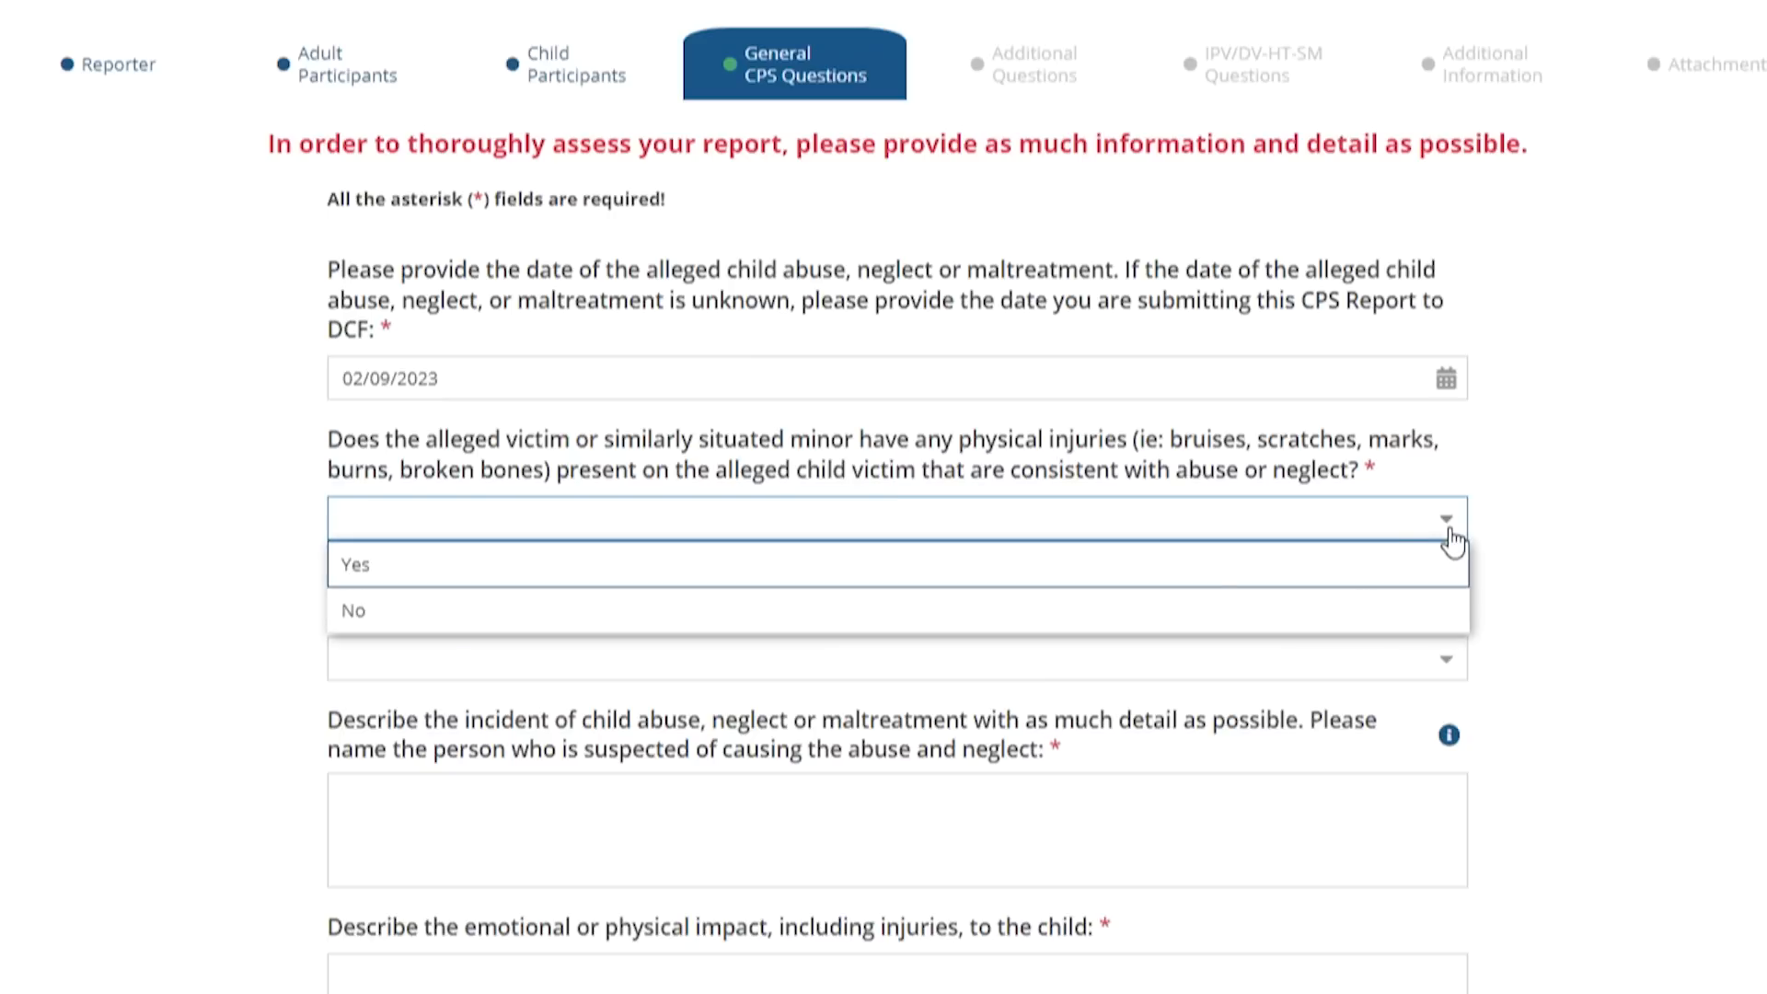
left_click(1178, 571)
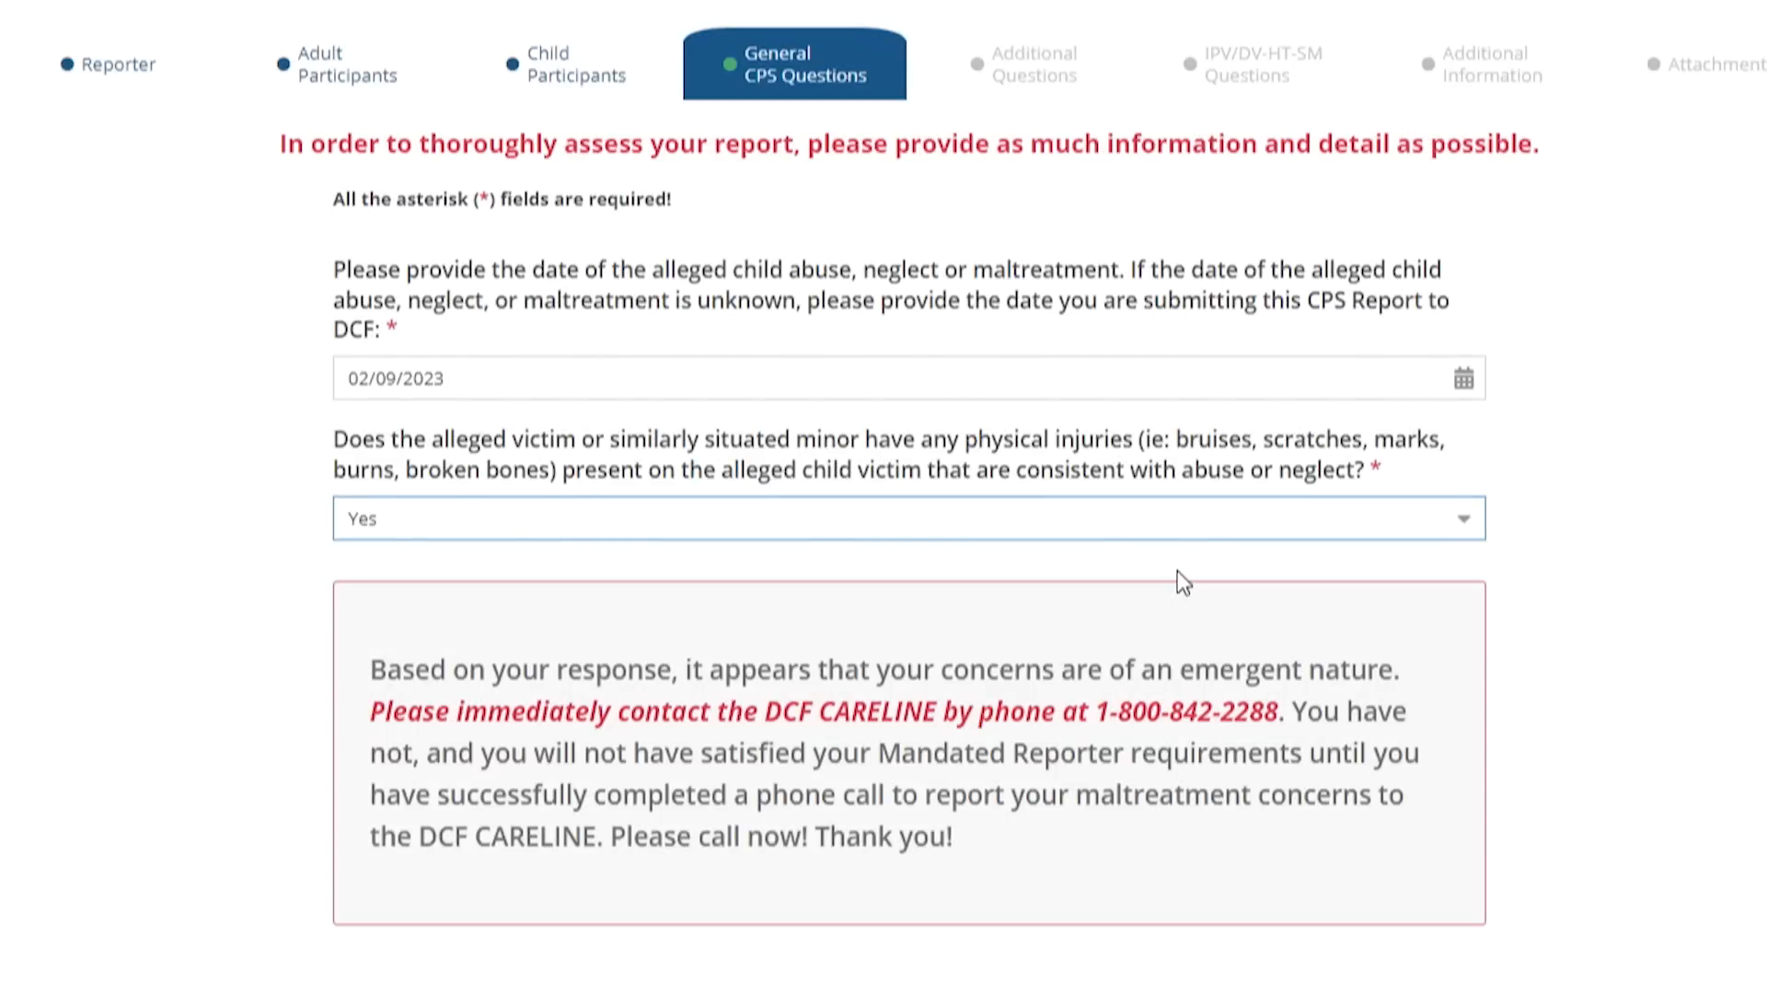
left_click(1465, 530)
left_click(1097, 609)
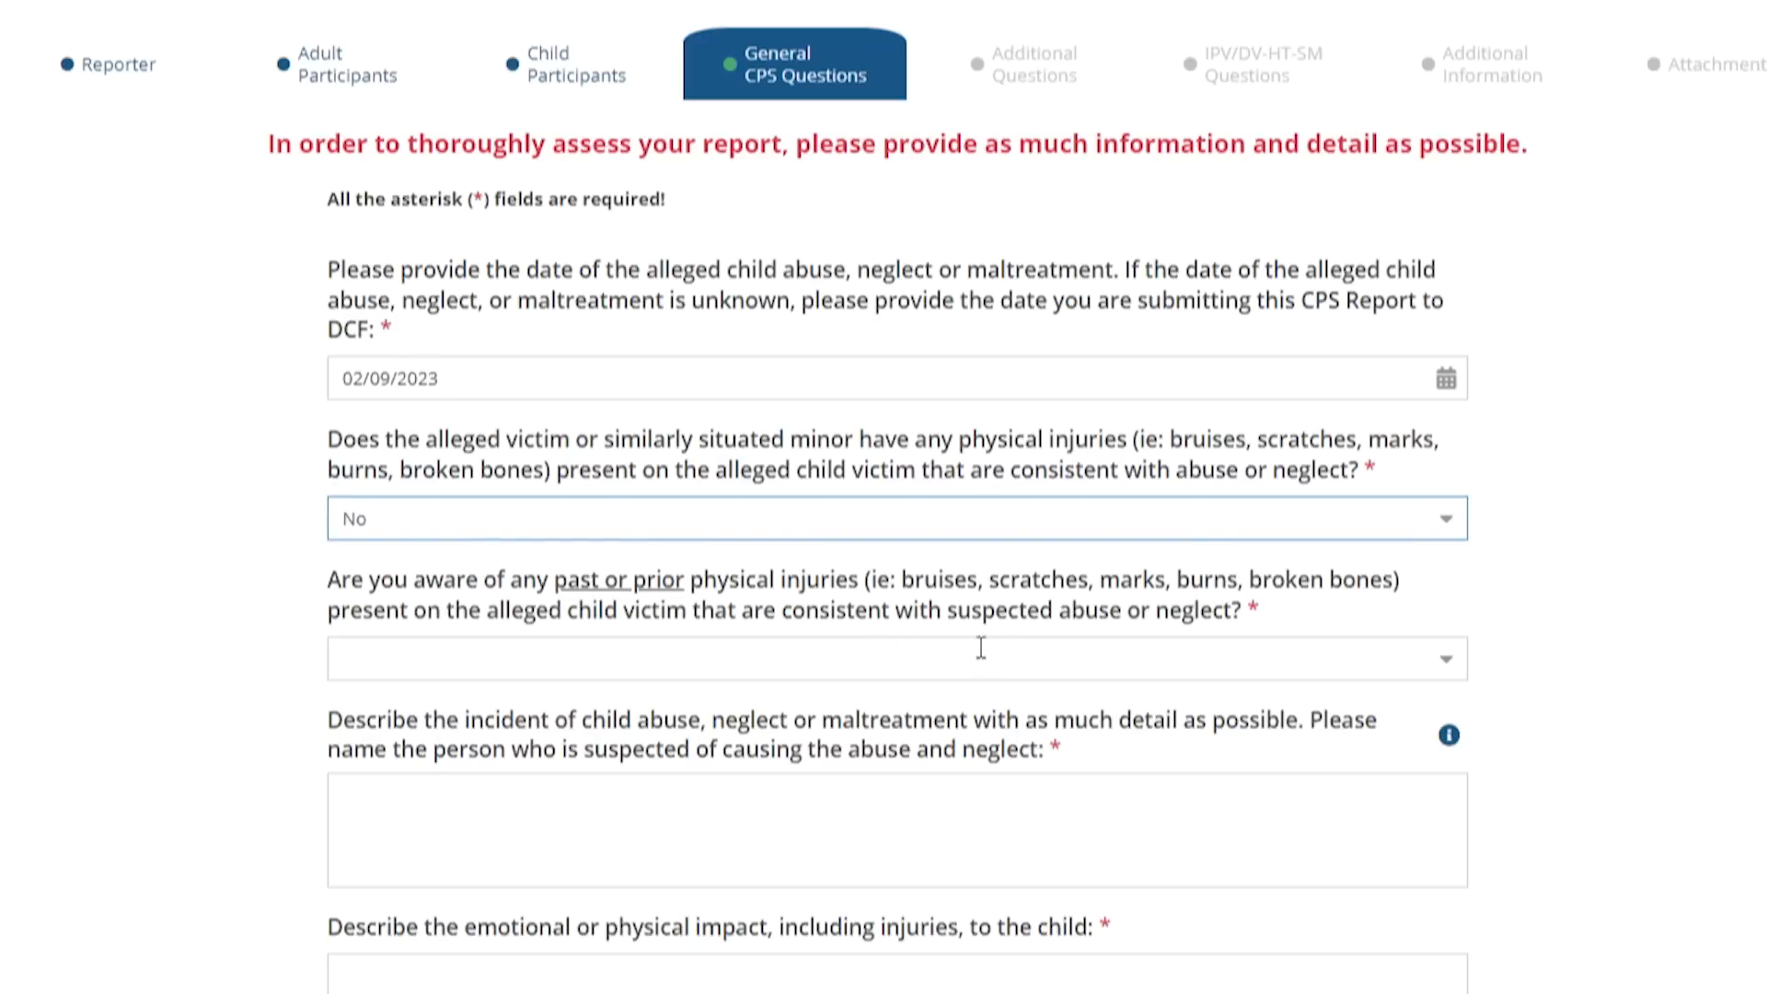
left_click(1443, 666)
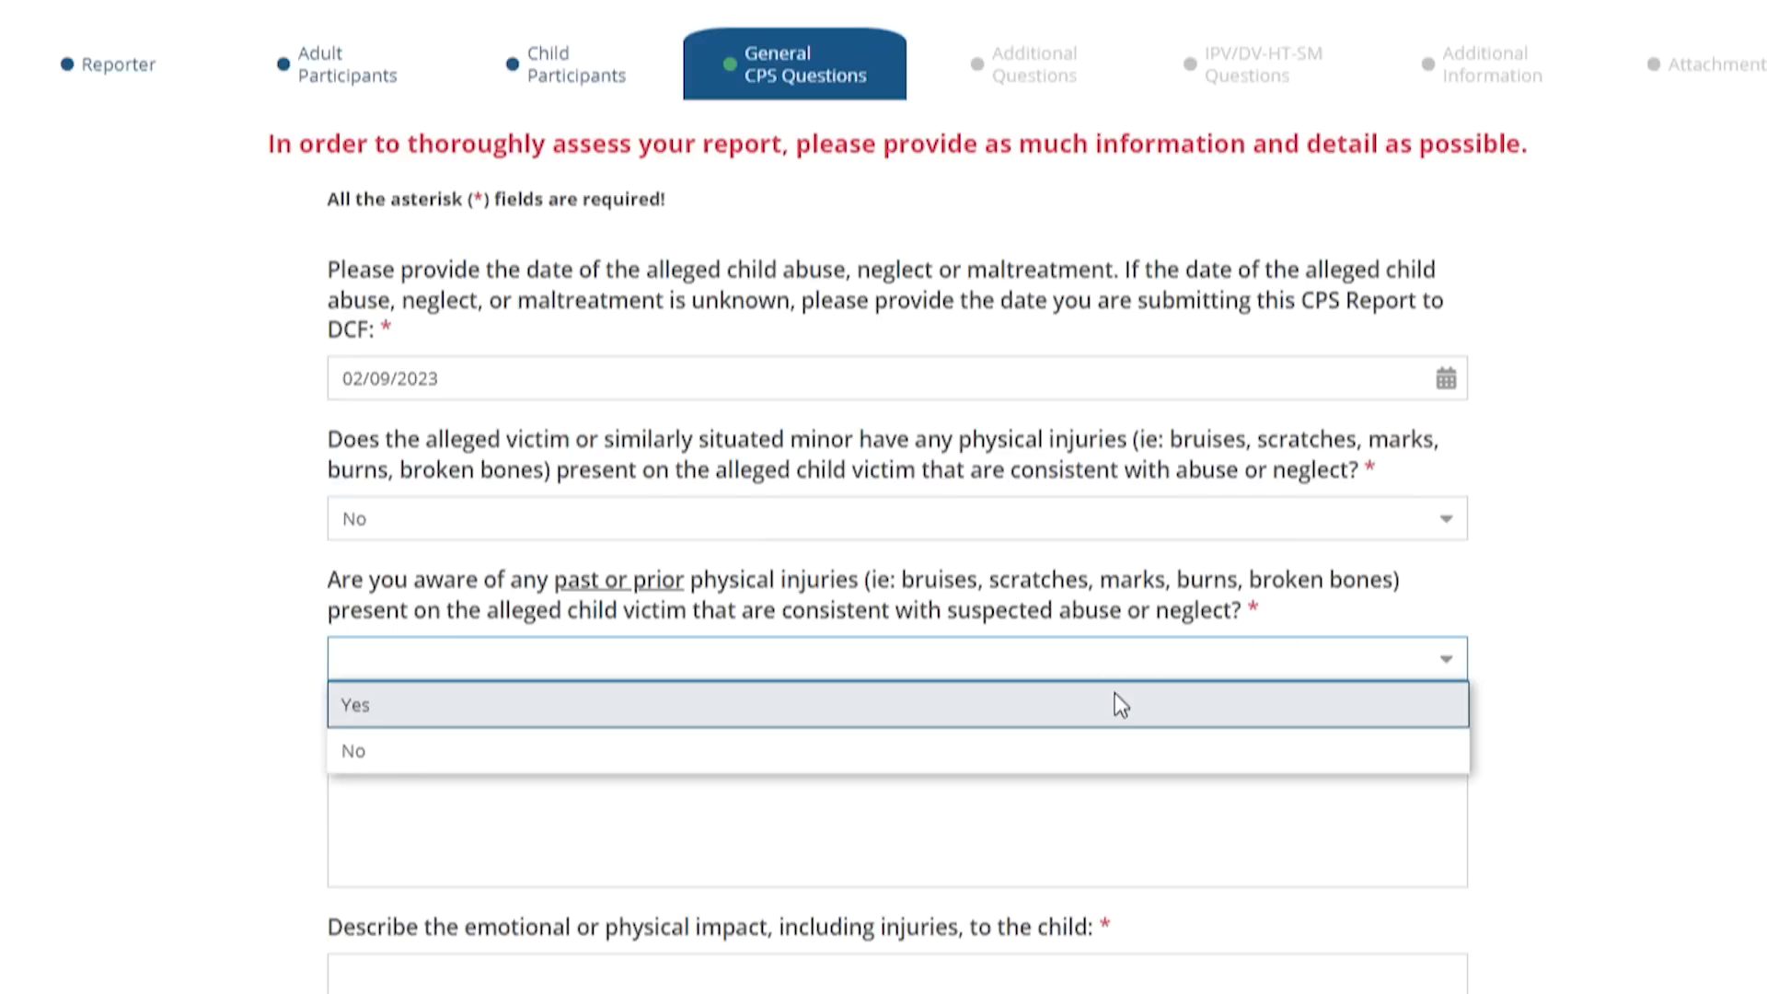
left_click(1114, 697)
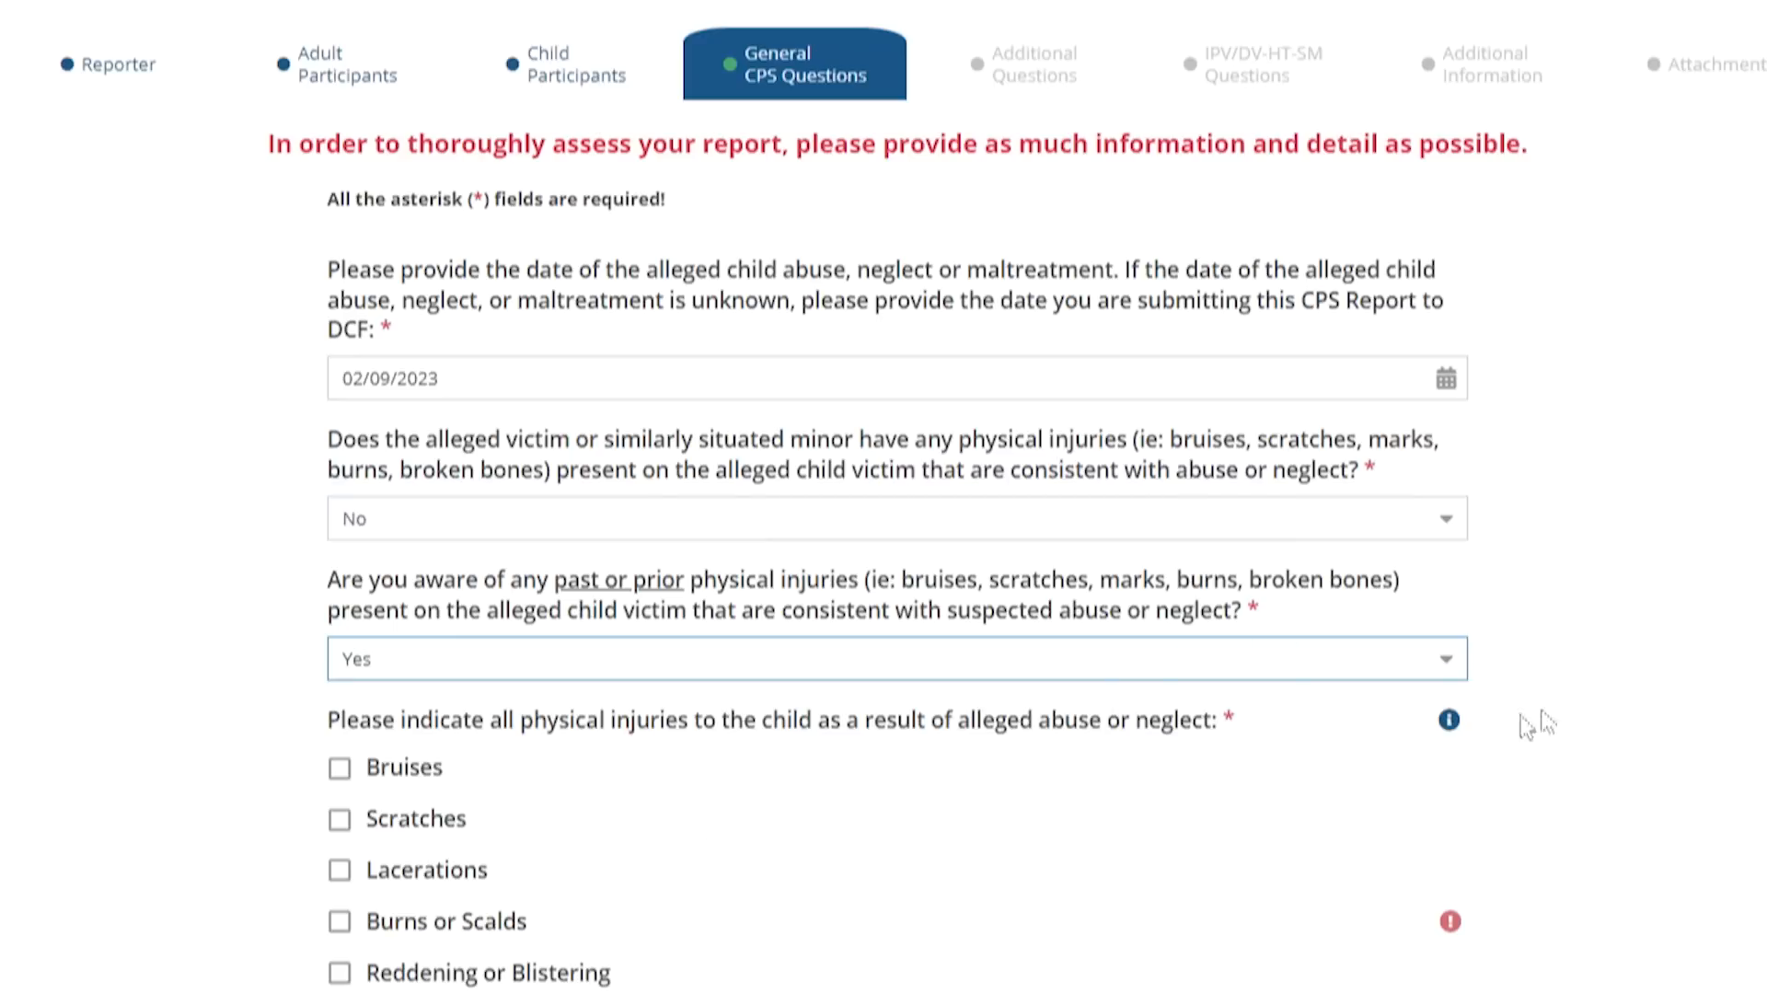
left_click(1437, 668)
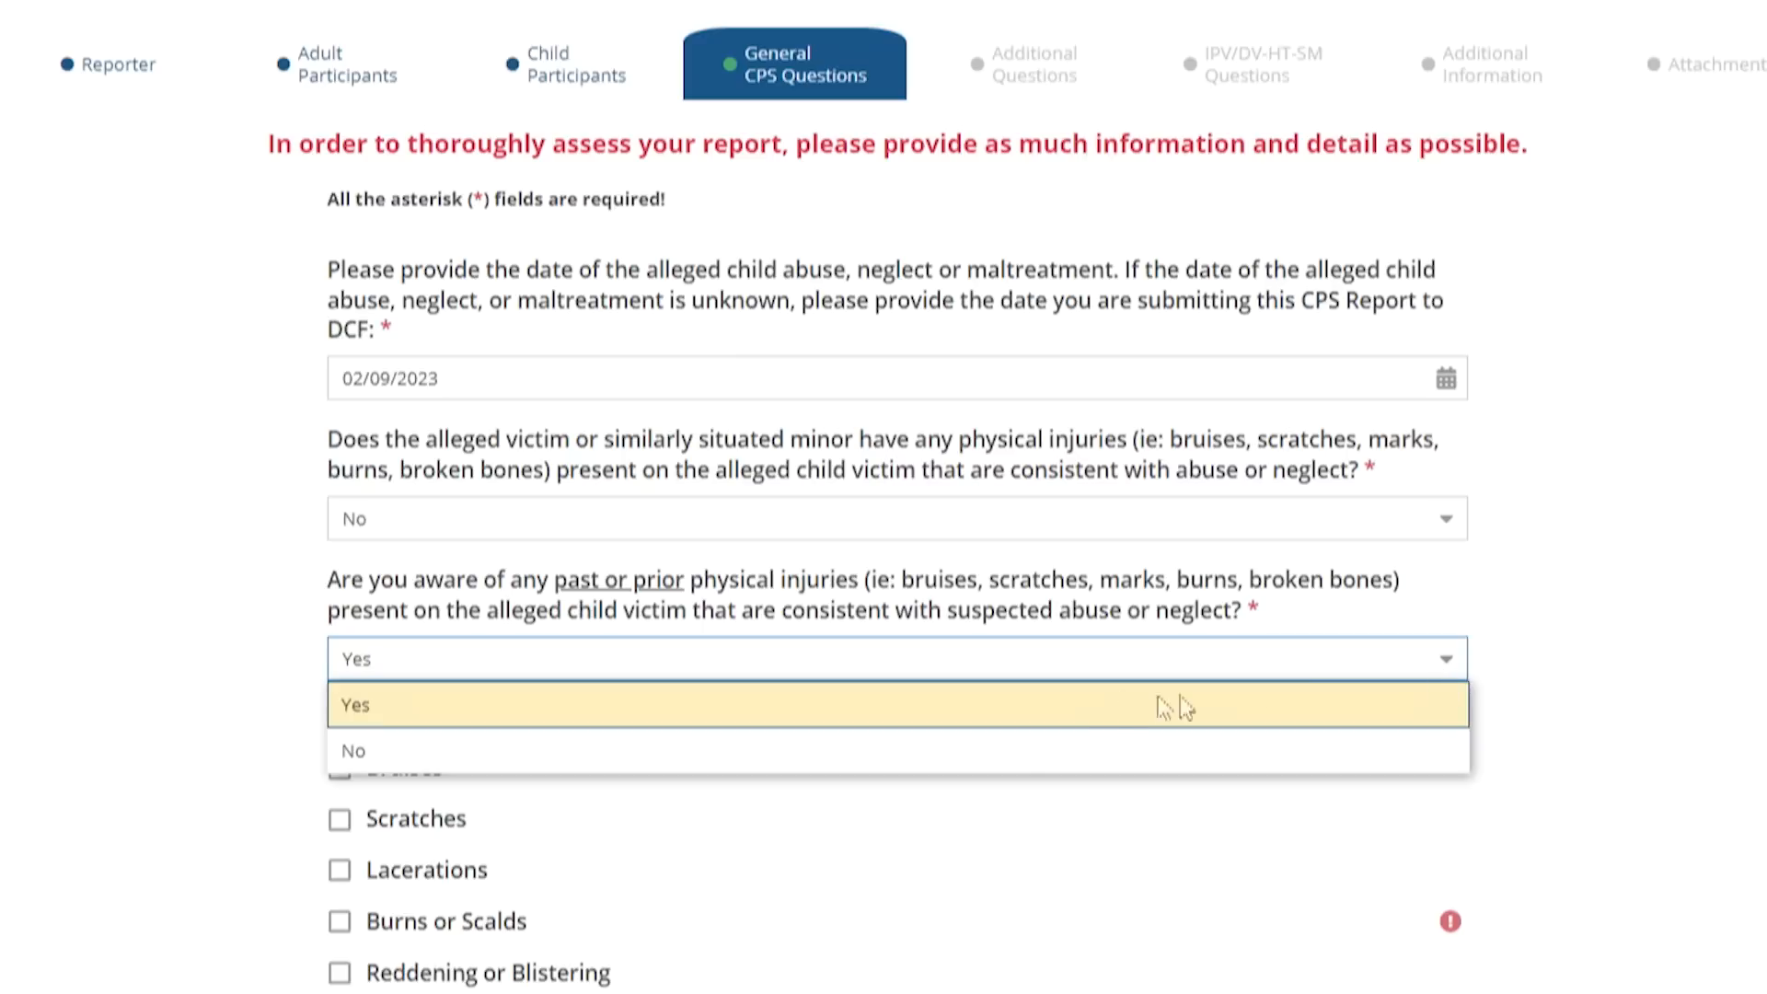
left_click(979, 751)
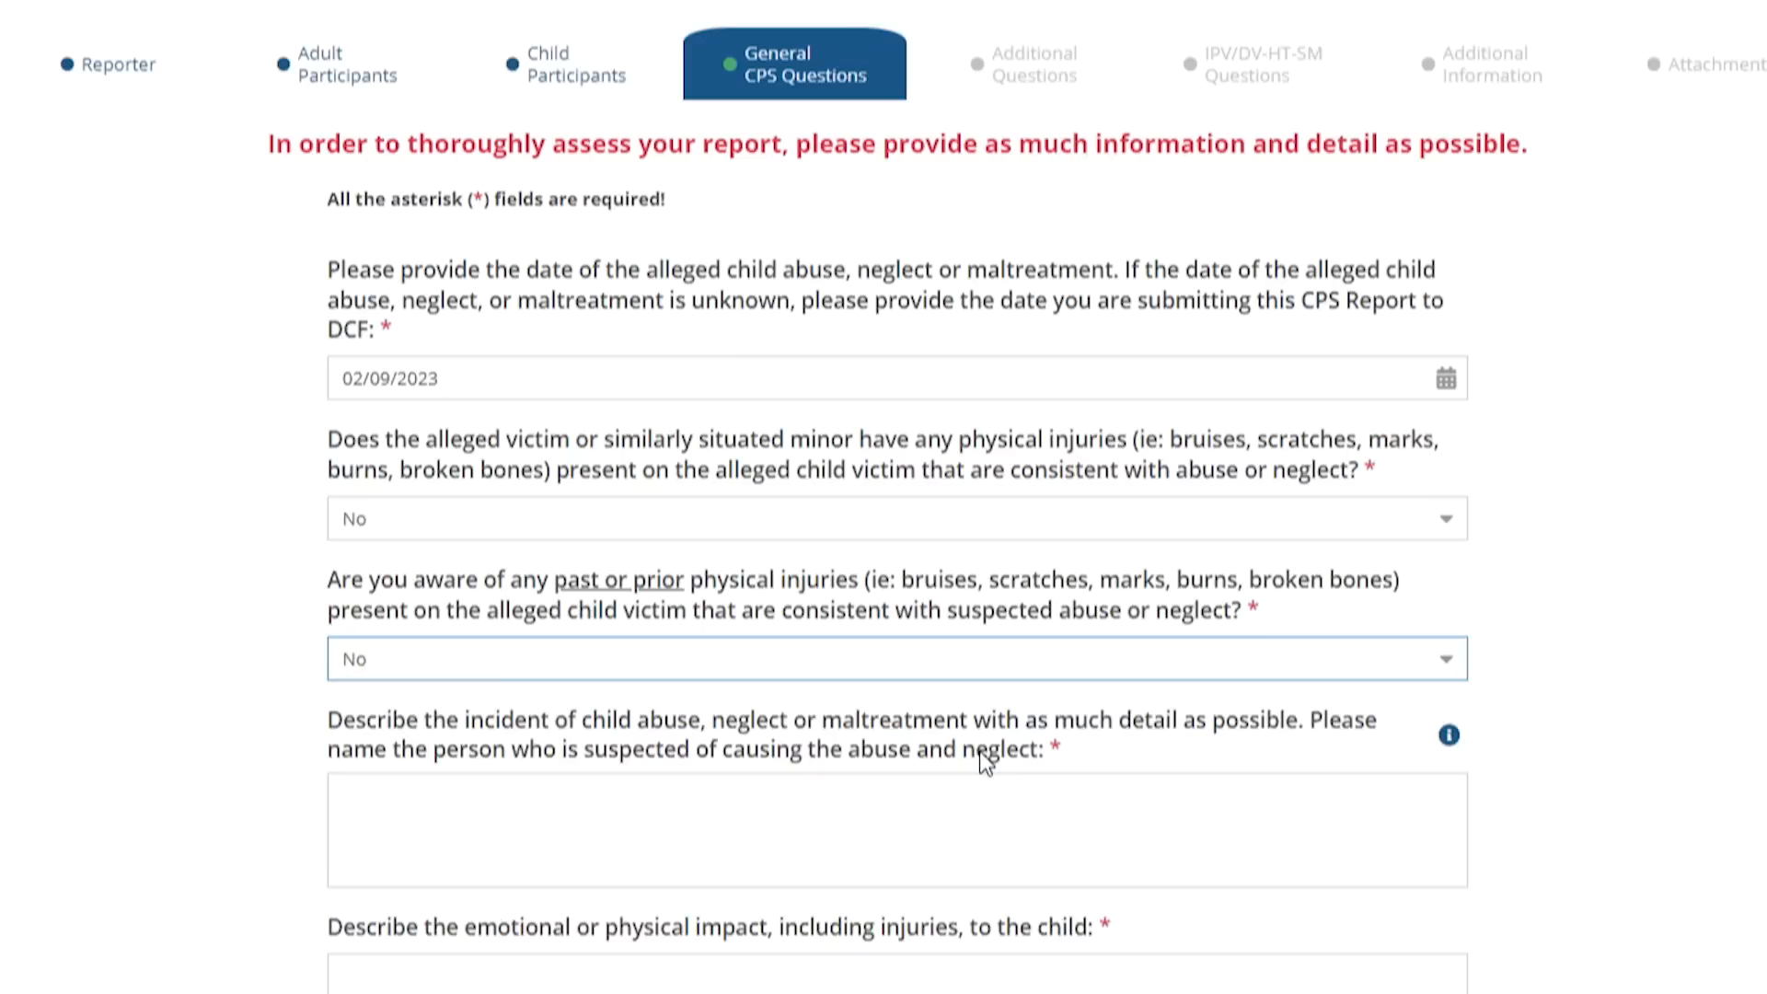
left_click(1442, 669)
left_click(998, 703)
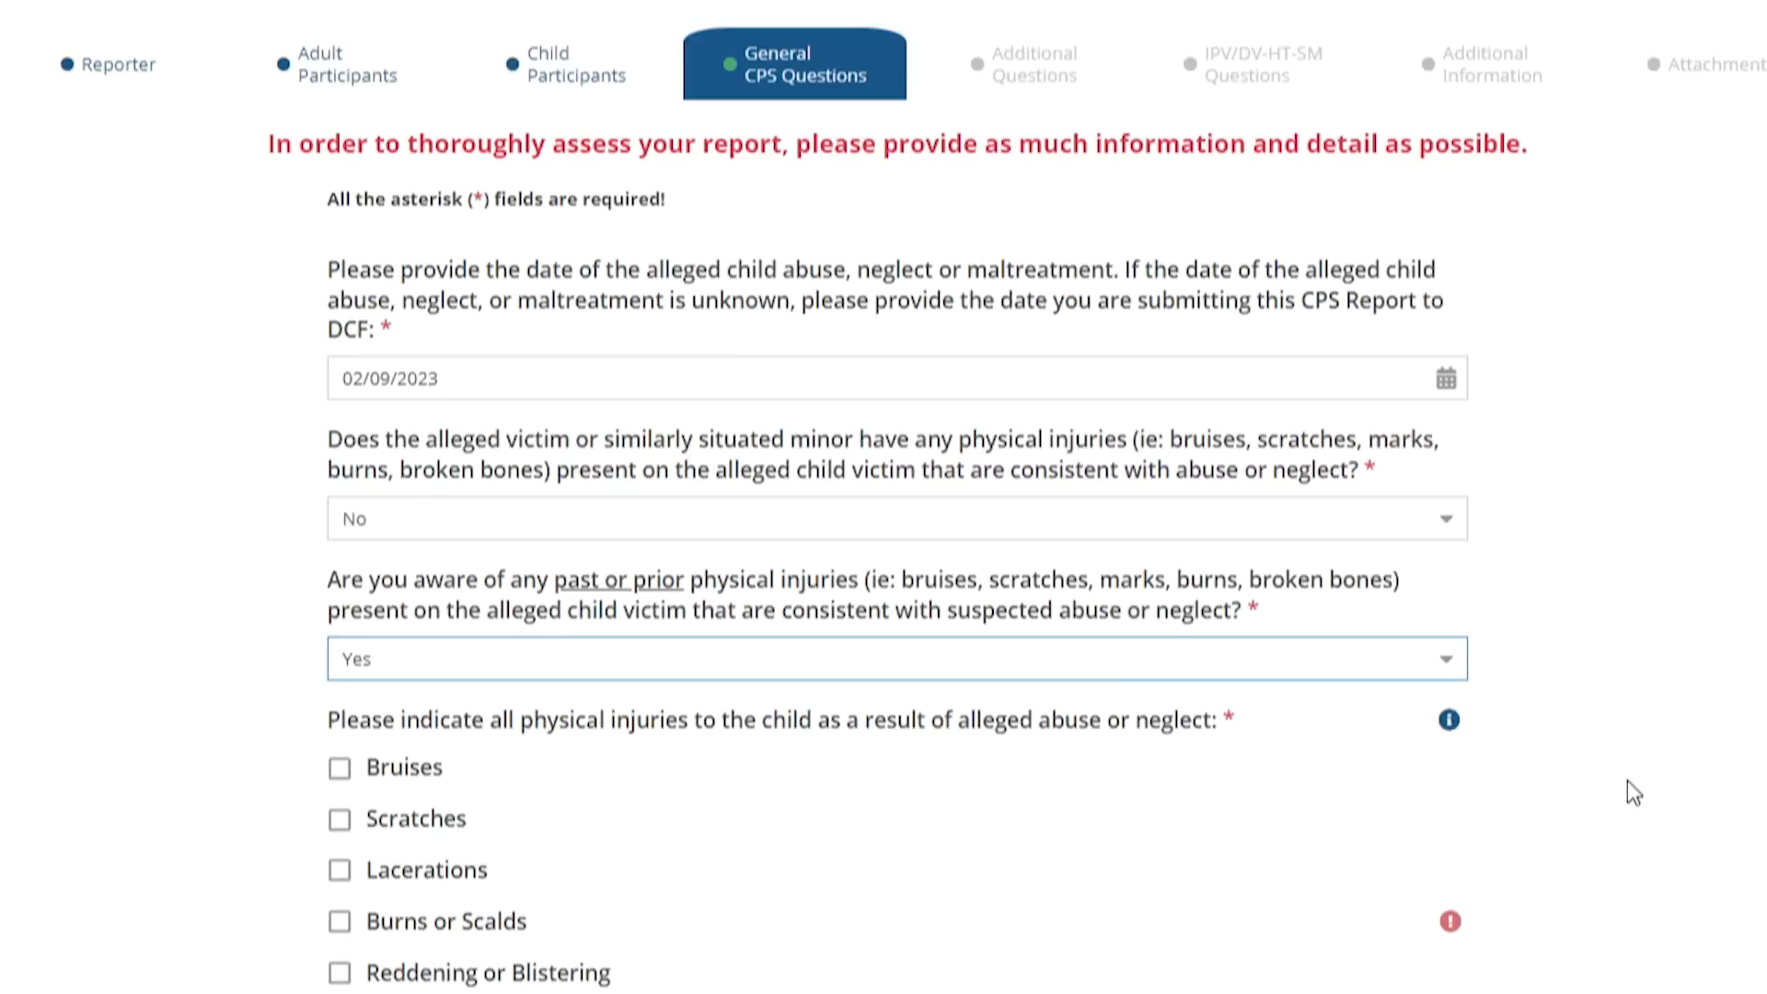
scroll(1627, 780, "down", 2)
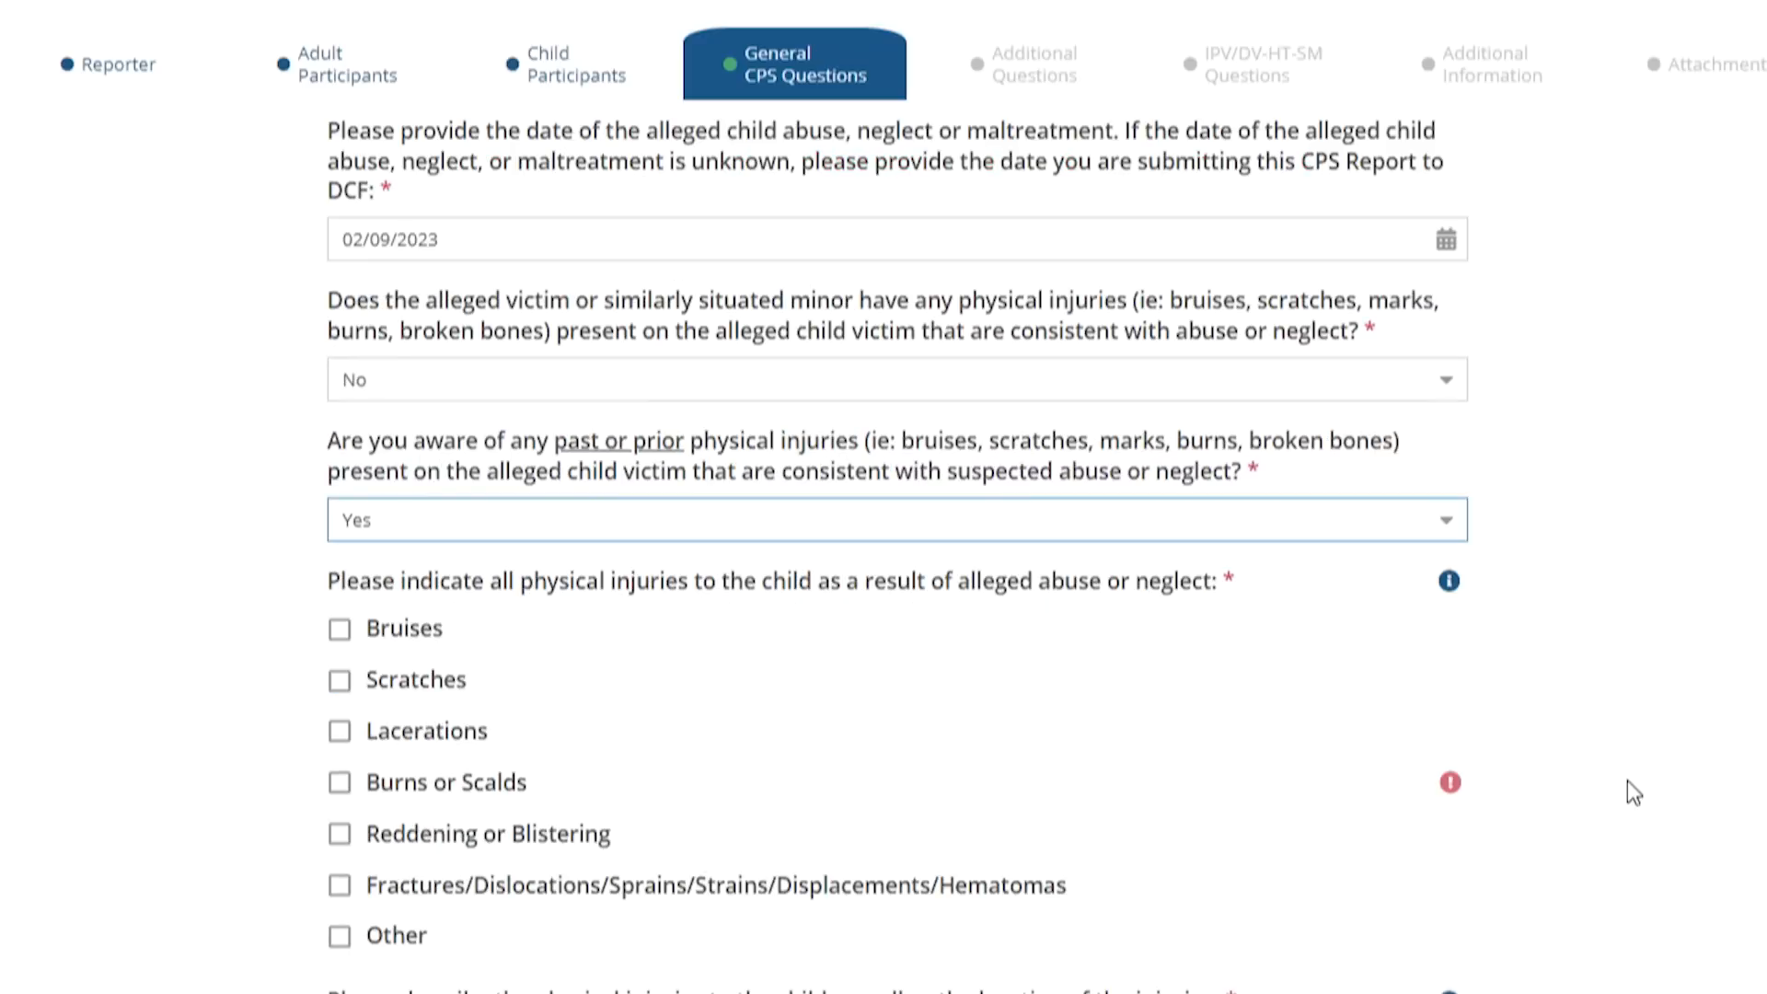
scroll(401, 715, "down", 3)
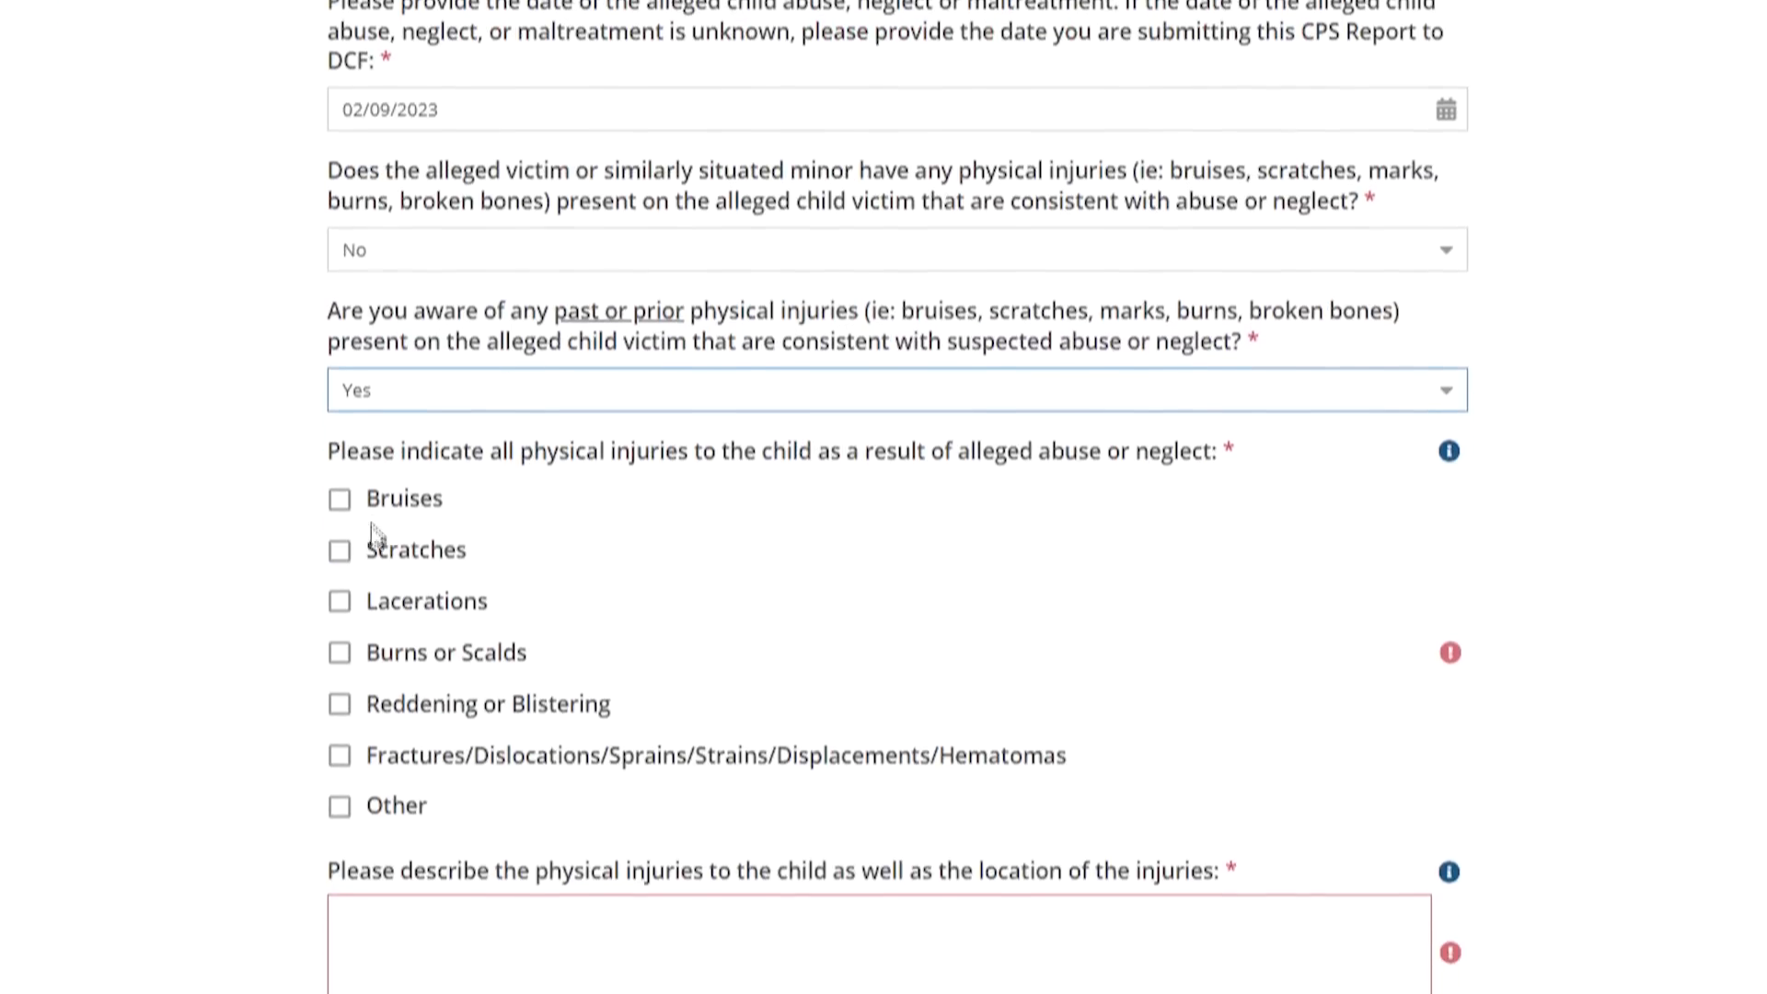
Check Bruises and Scratches as past injuries and enter 'Test' as the injury description
left_click(339, 401)
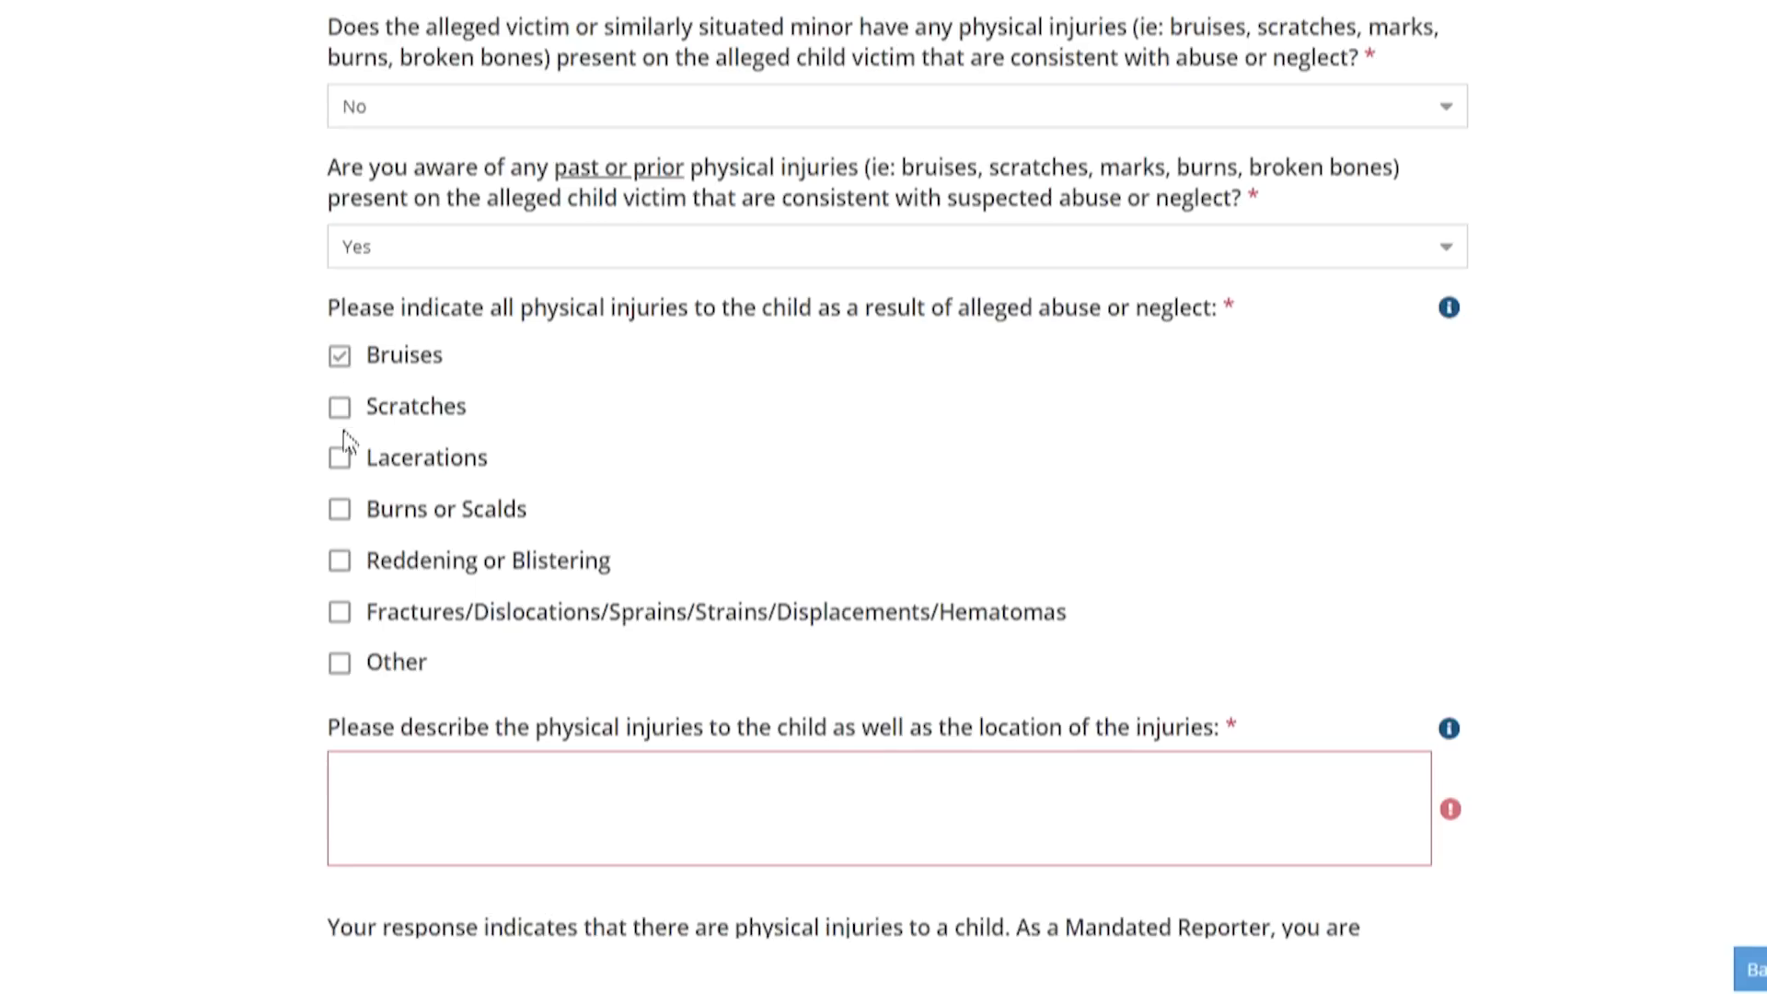
left_click(340, 414)
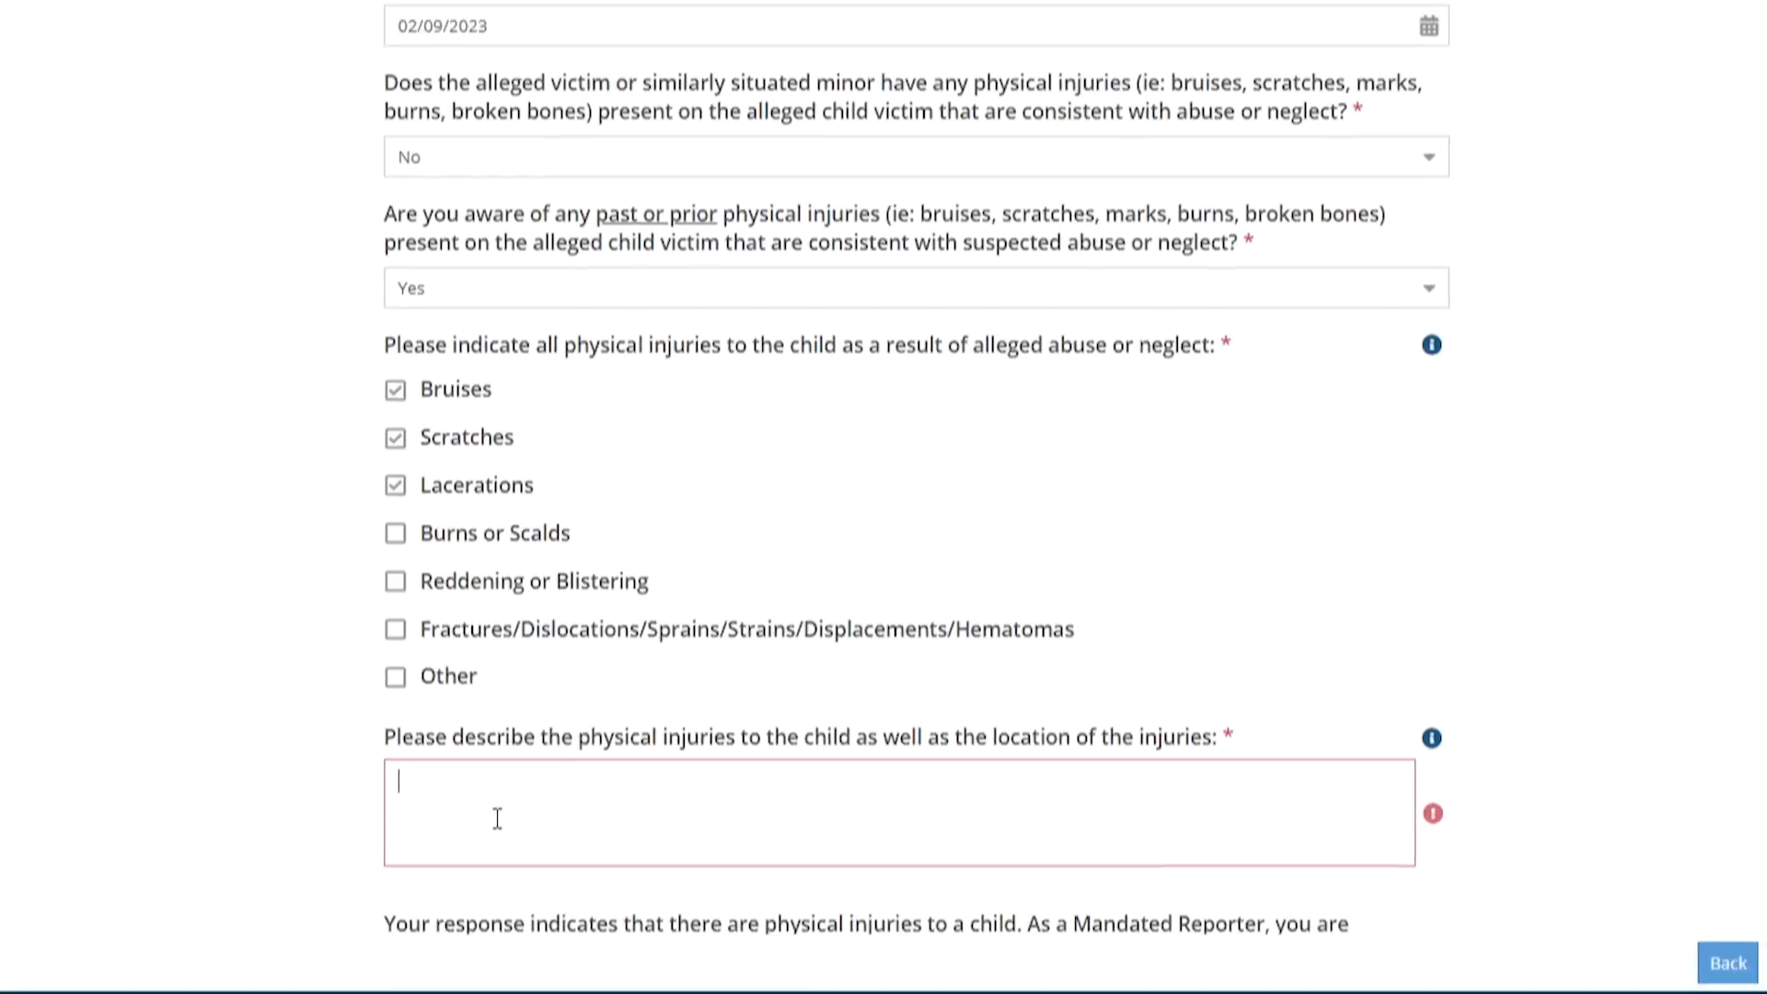
type("Test")
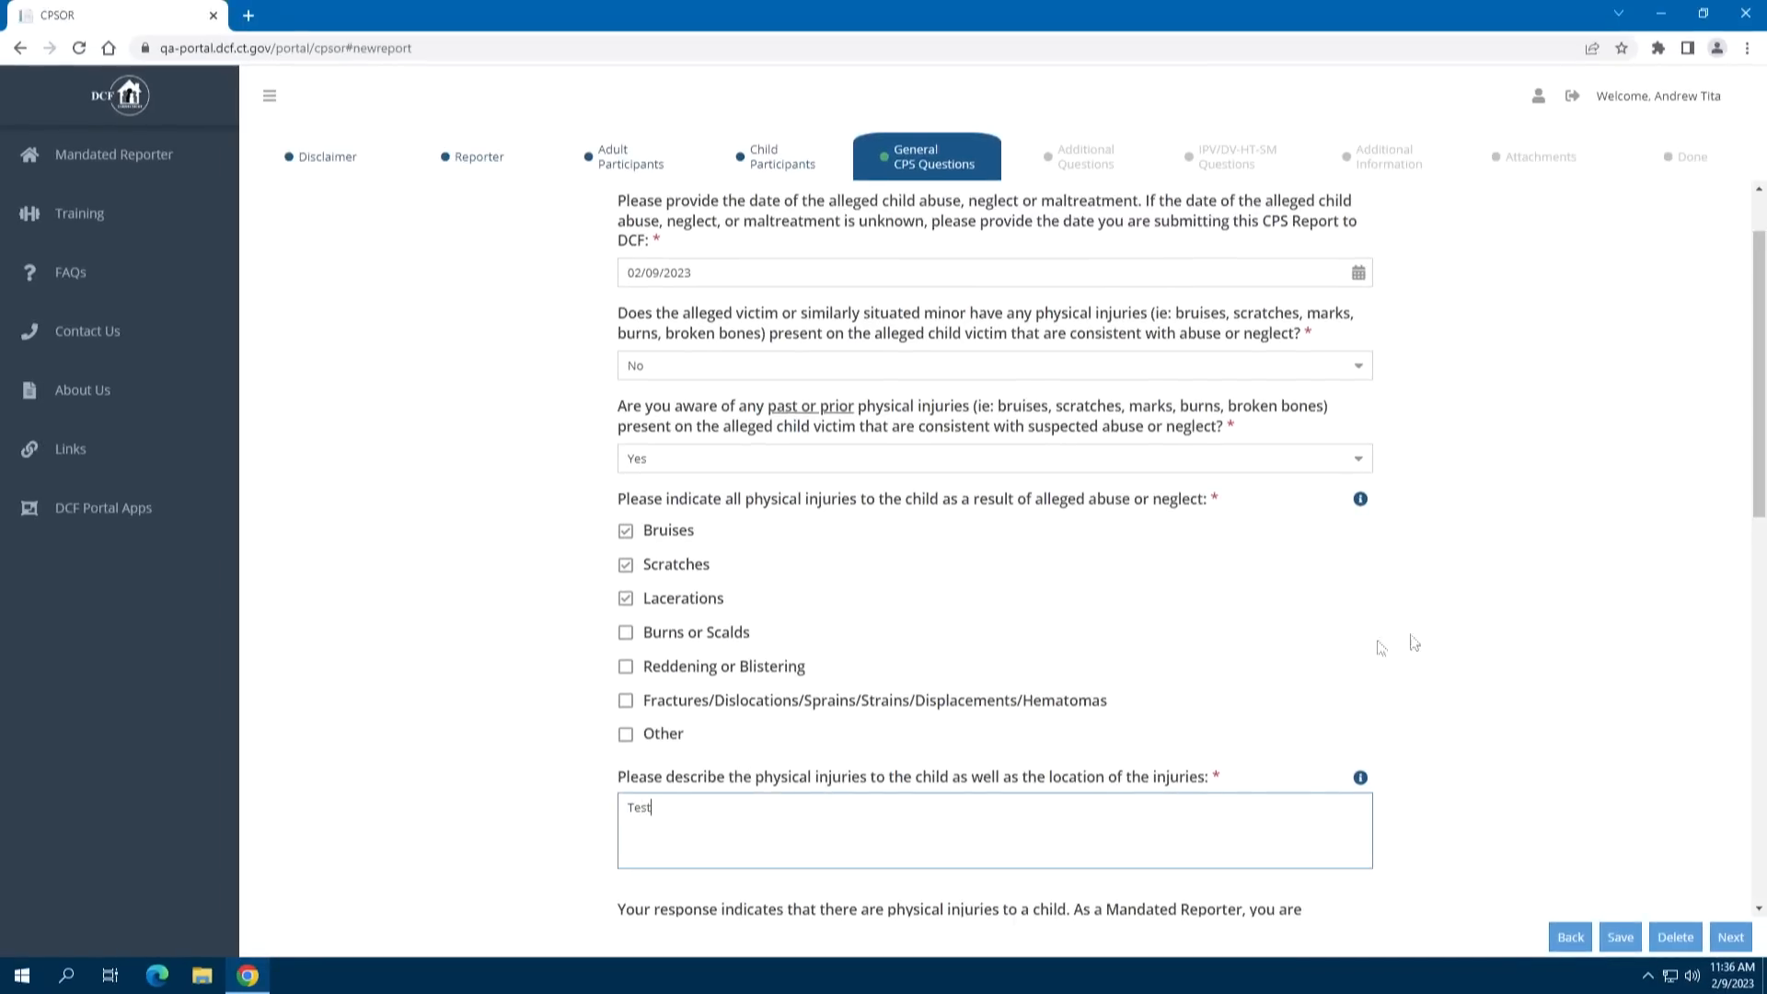
scroll(1482, 620, "down", 5)
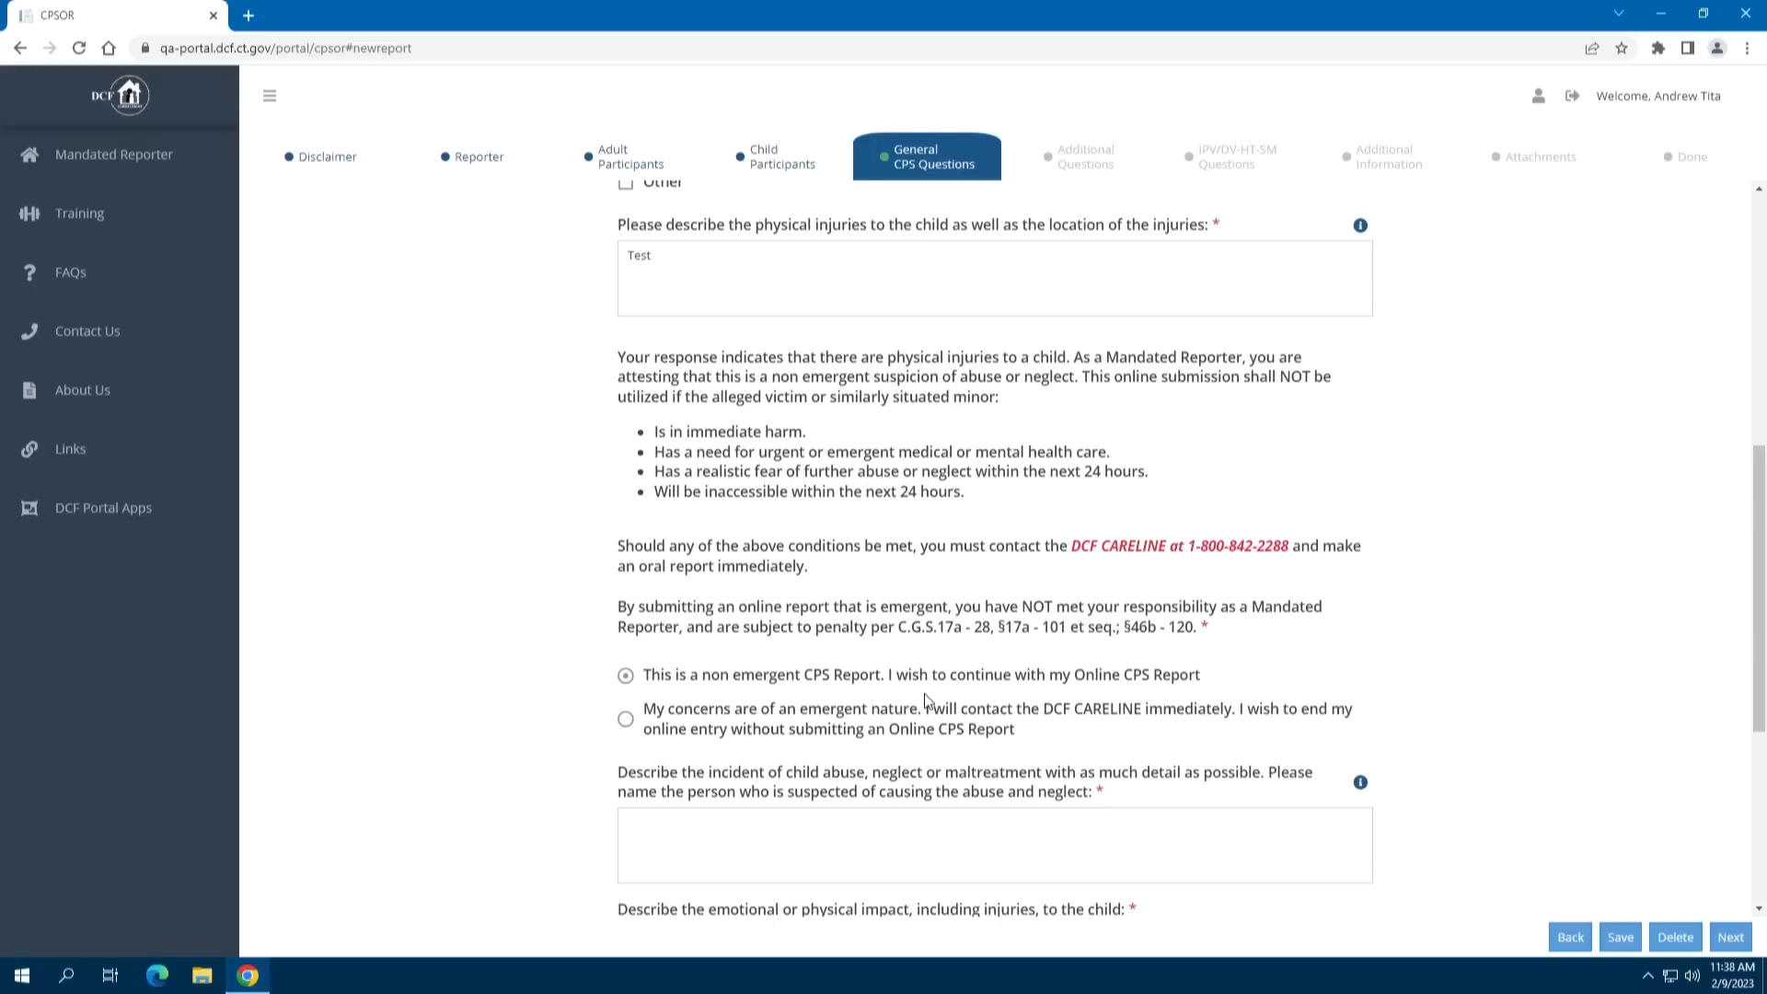
left_click(1226, 701)
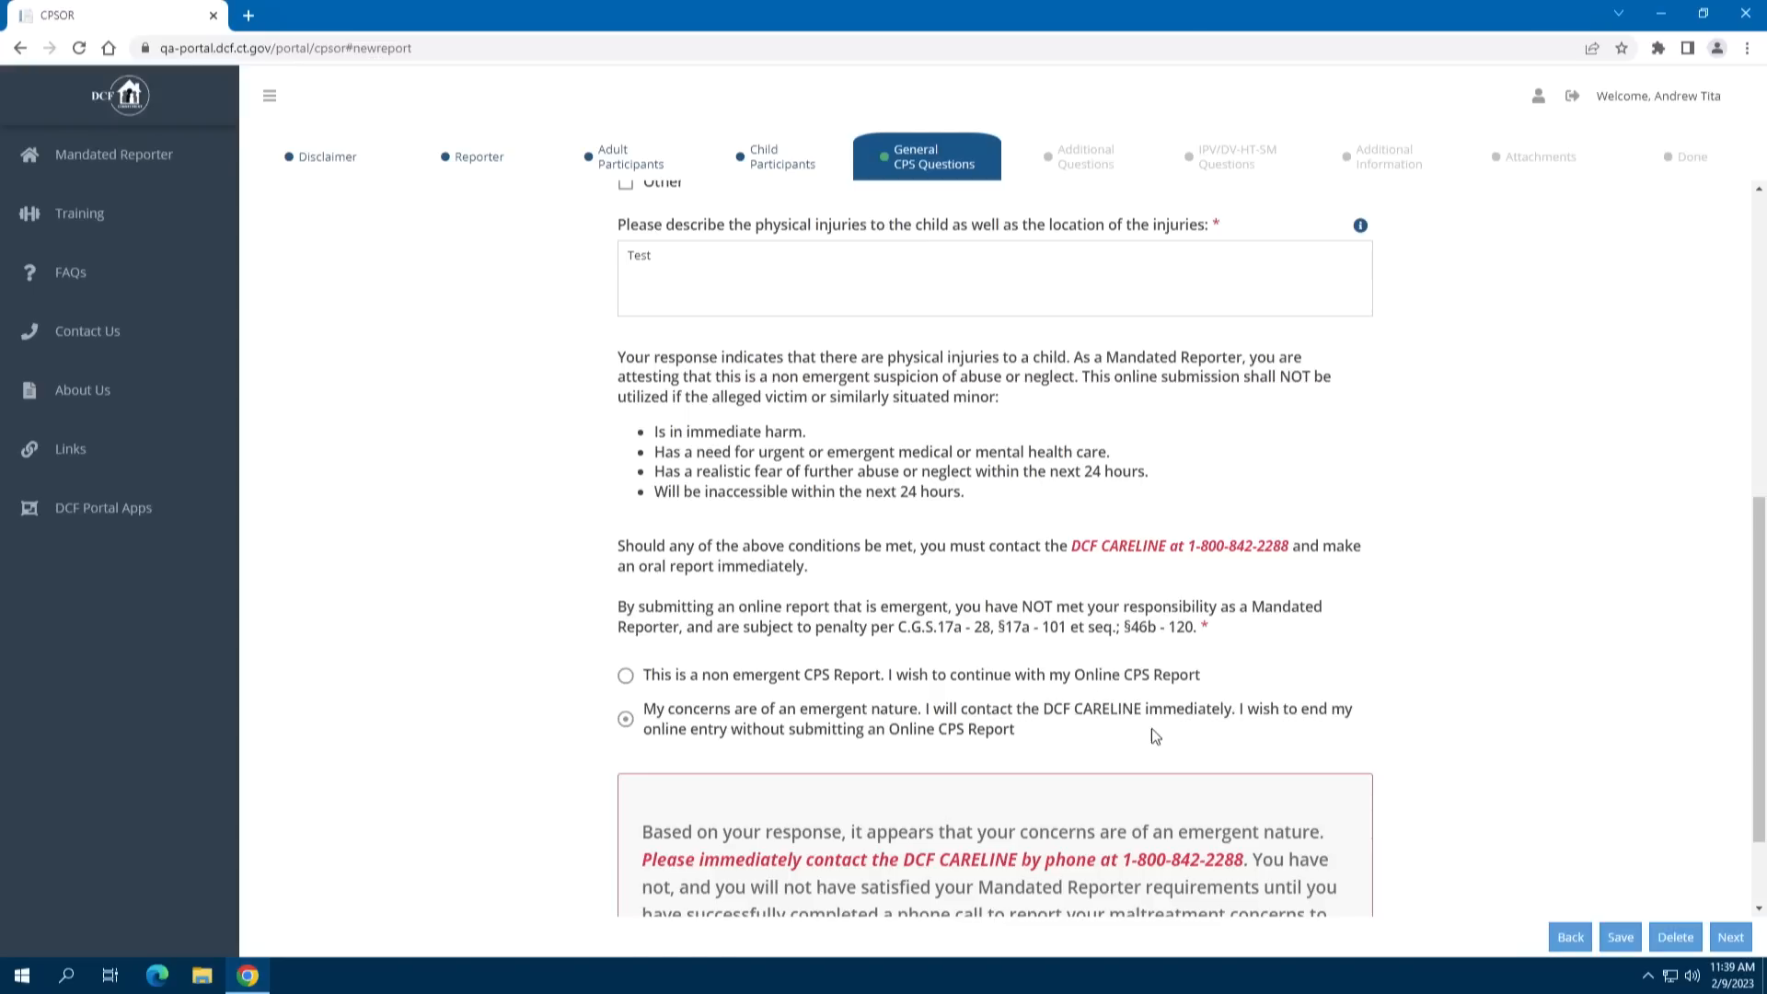
scroll(1465, 624, "down", 2)
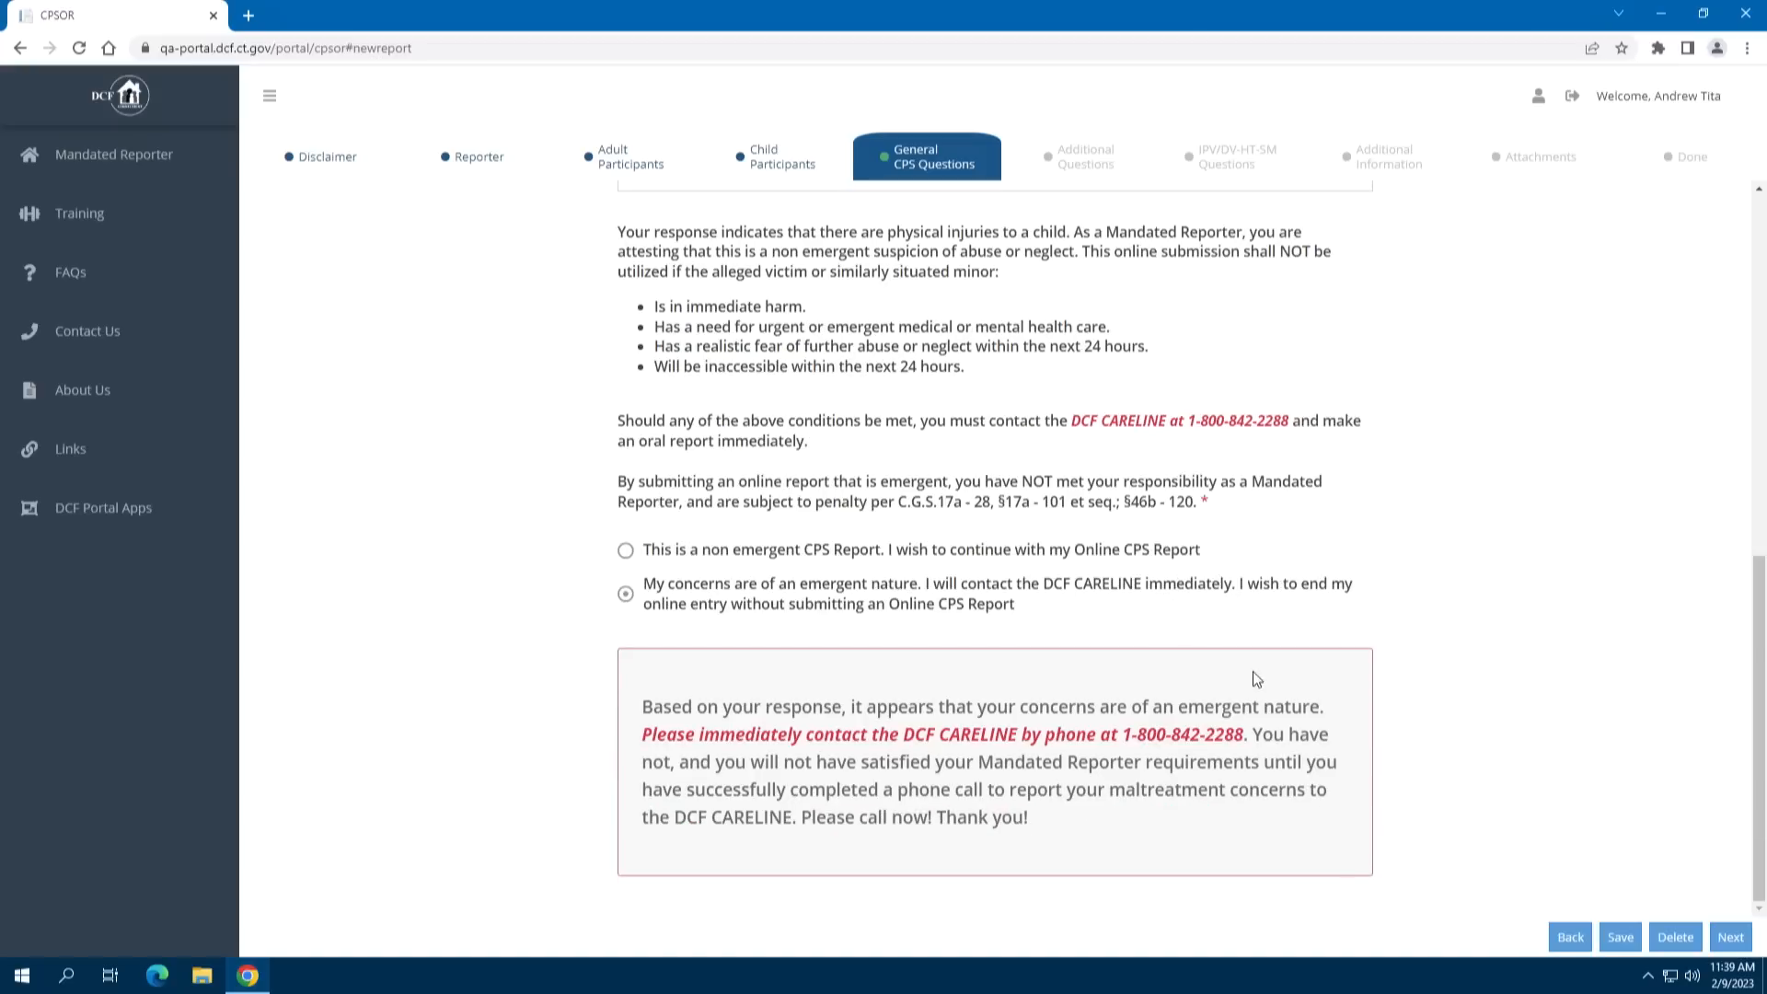
left_click(653, 550)
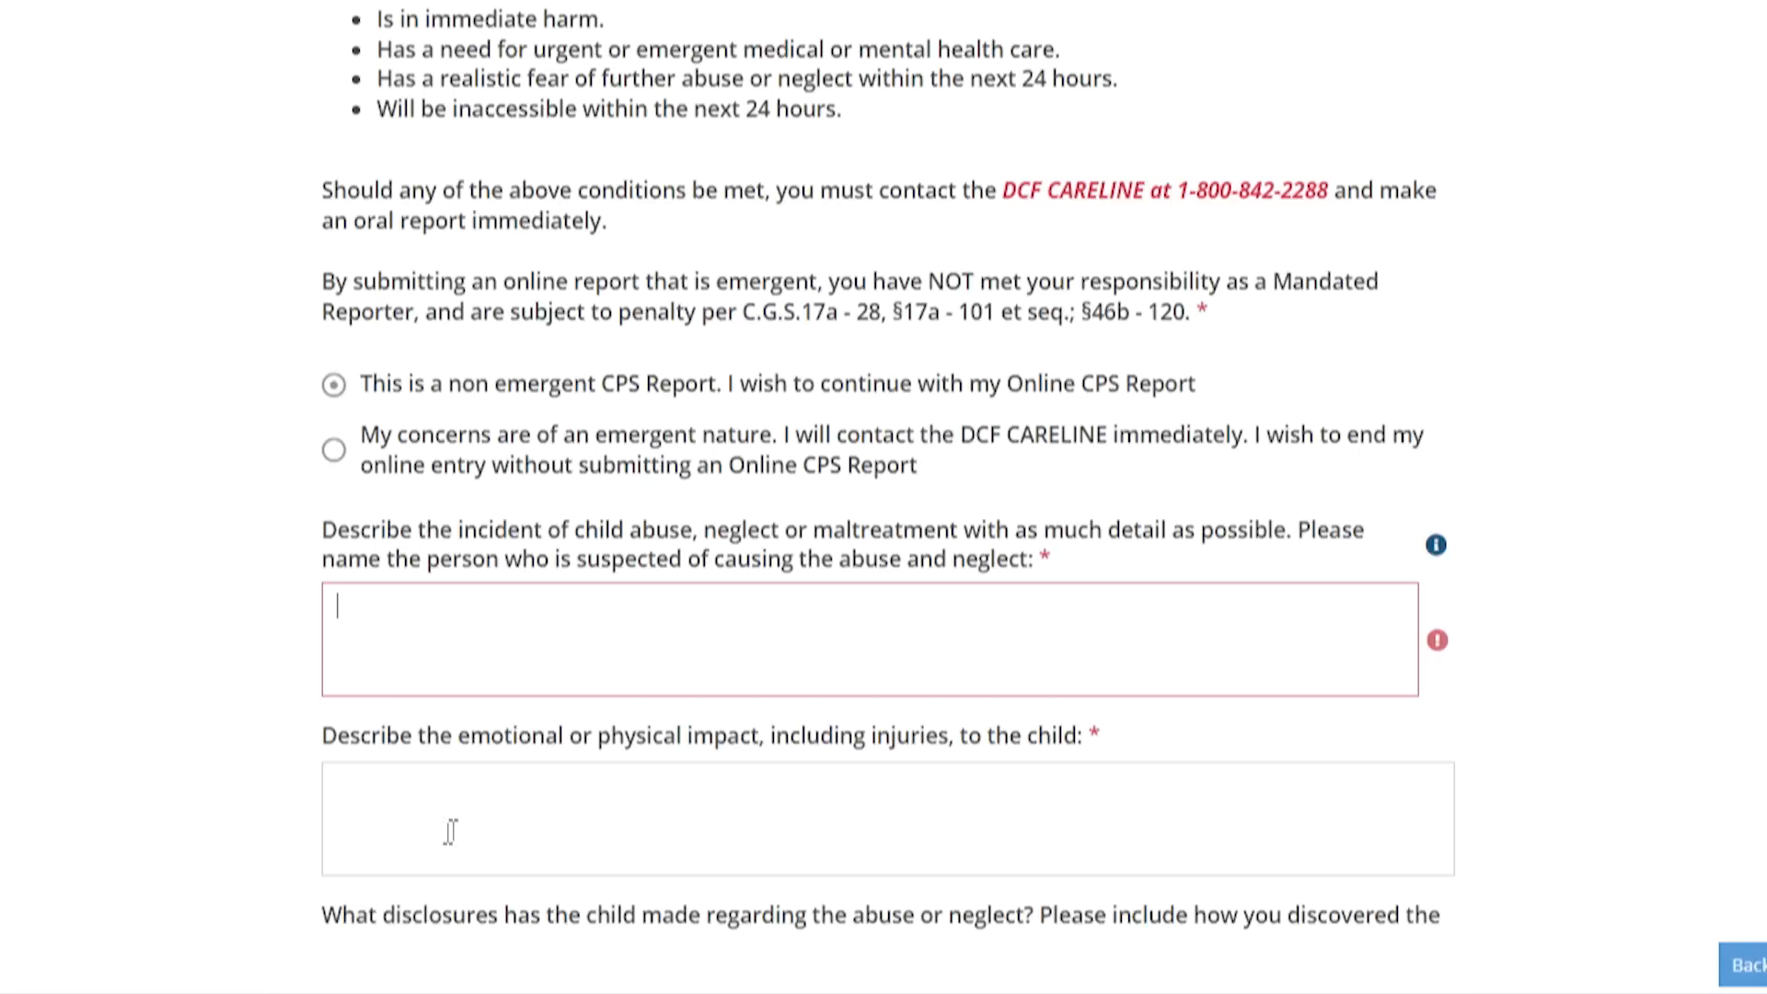
Enter 'Test' for the incident description and for the emotional/physical impact answer
type("Test")
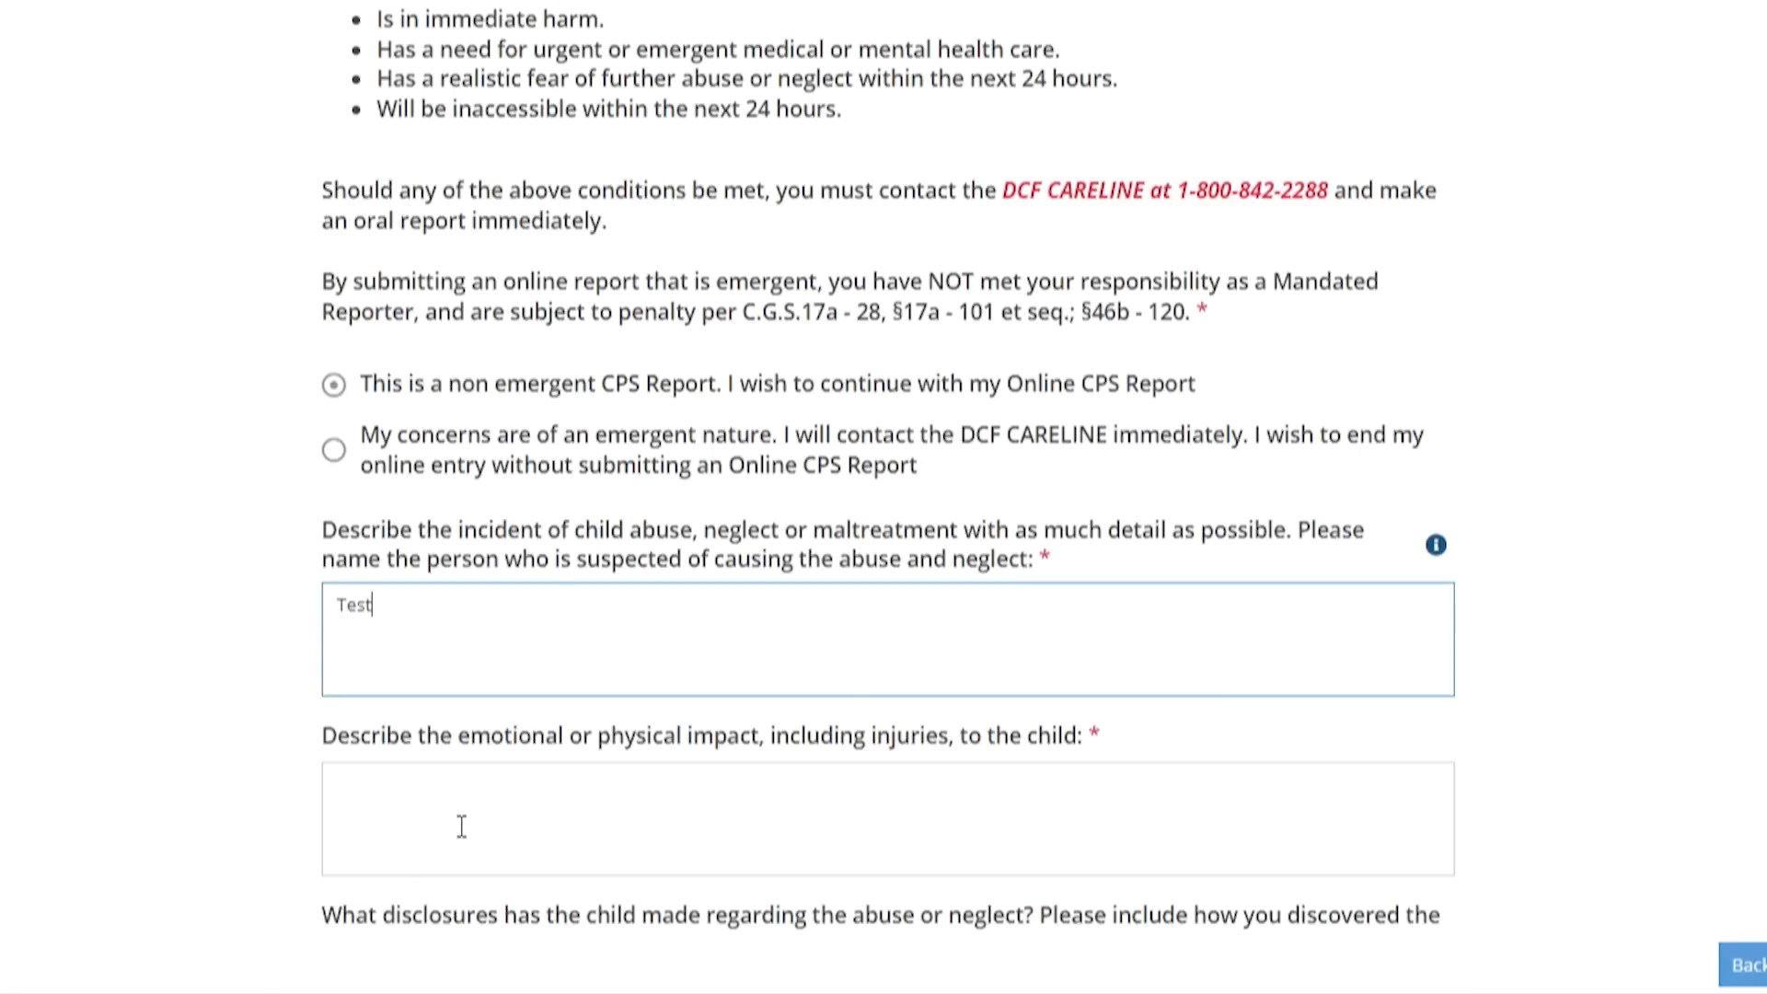
left_click(461, 825)
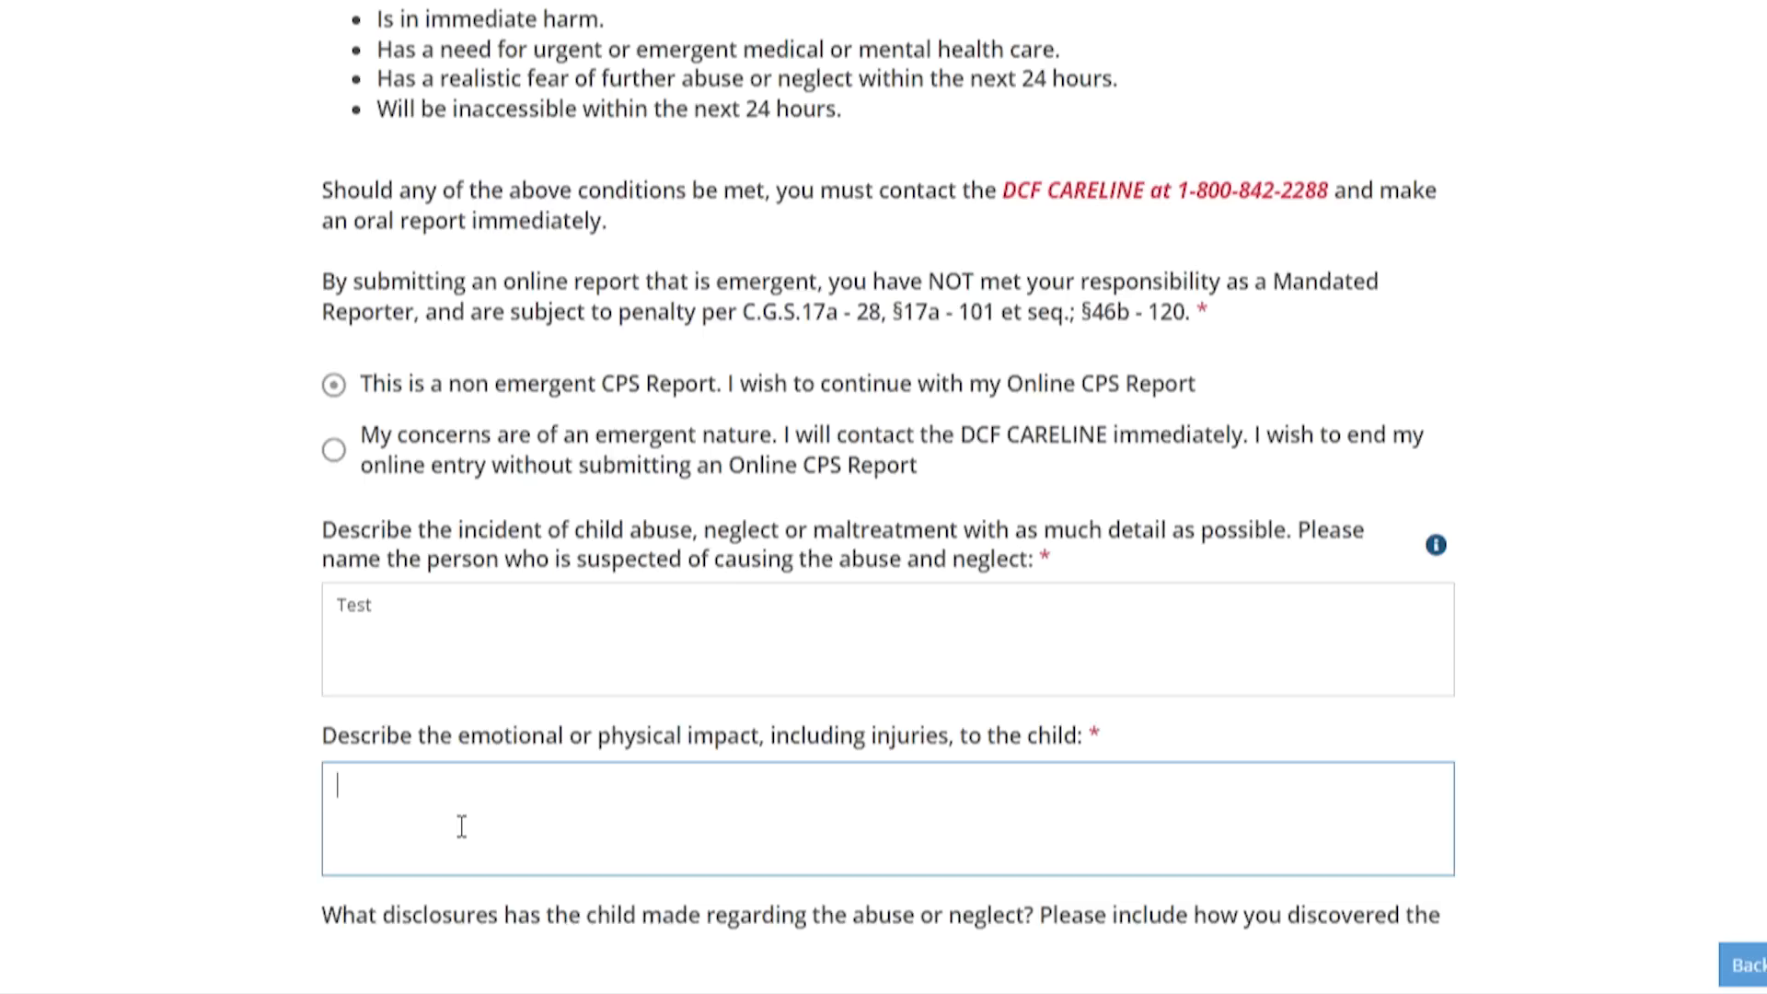
type("Test")
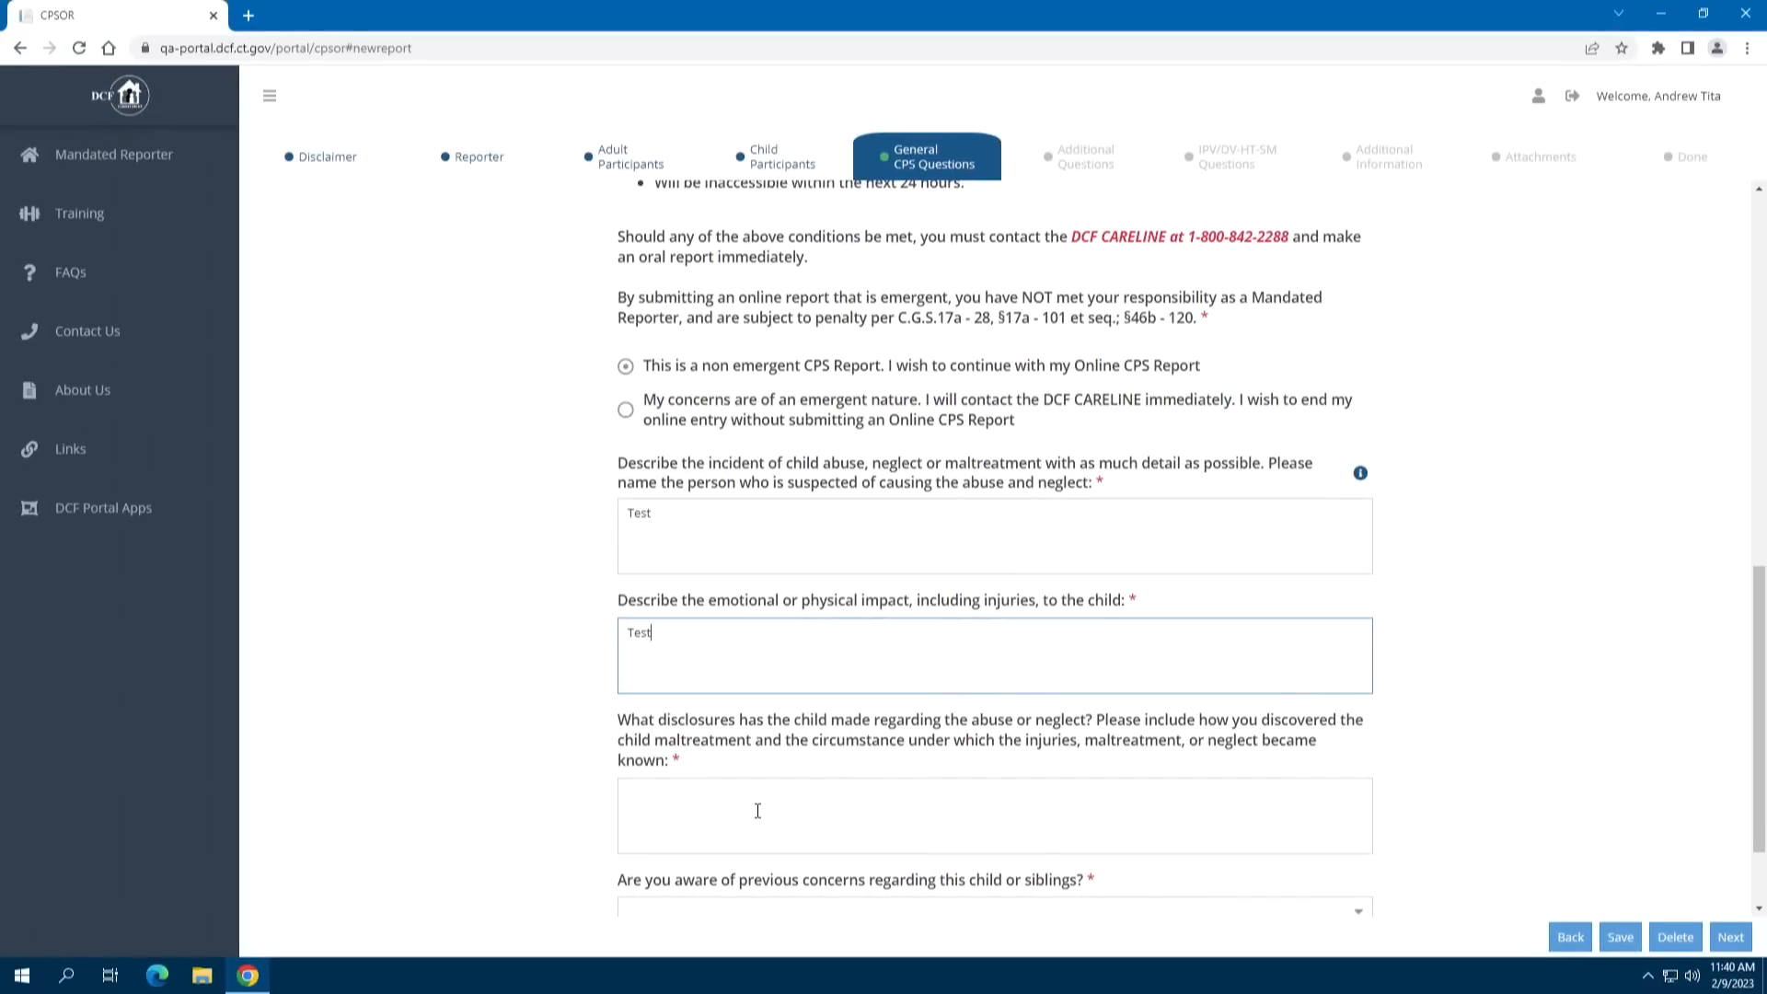
left_click(757, 809)
scroll(757, 809, "down", 1)
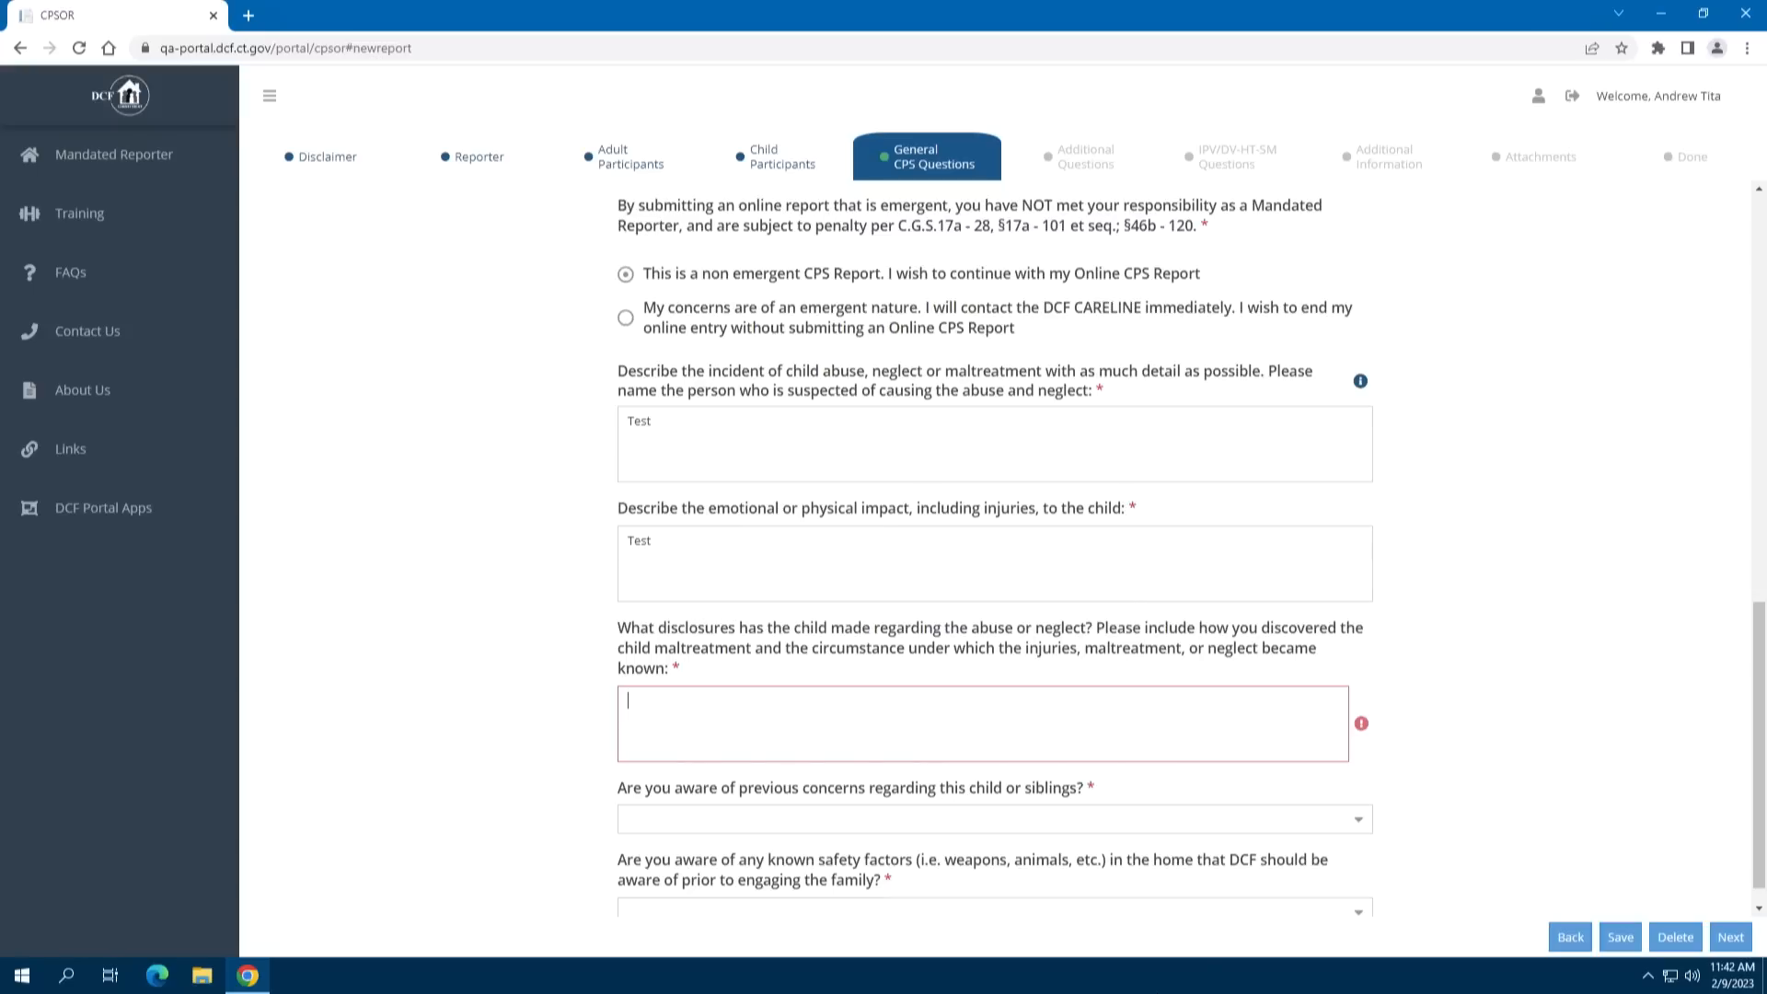
Enter 'Test' for disclosures and answer Yes to previous concerns, described as 'Test'
type("Test")
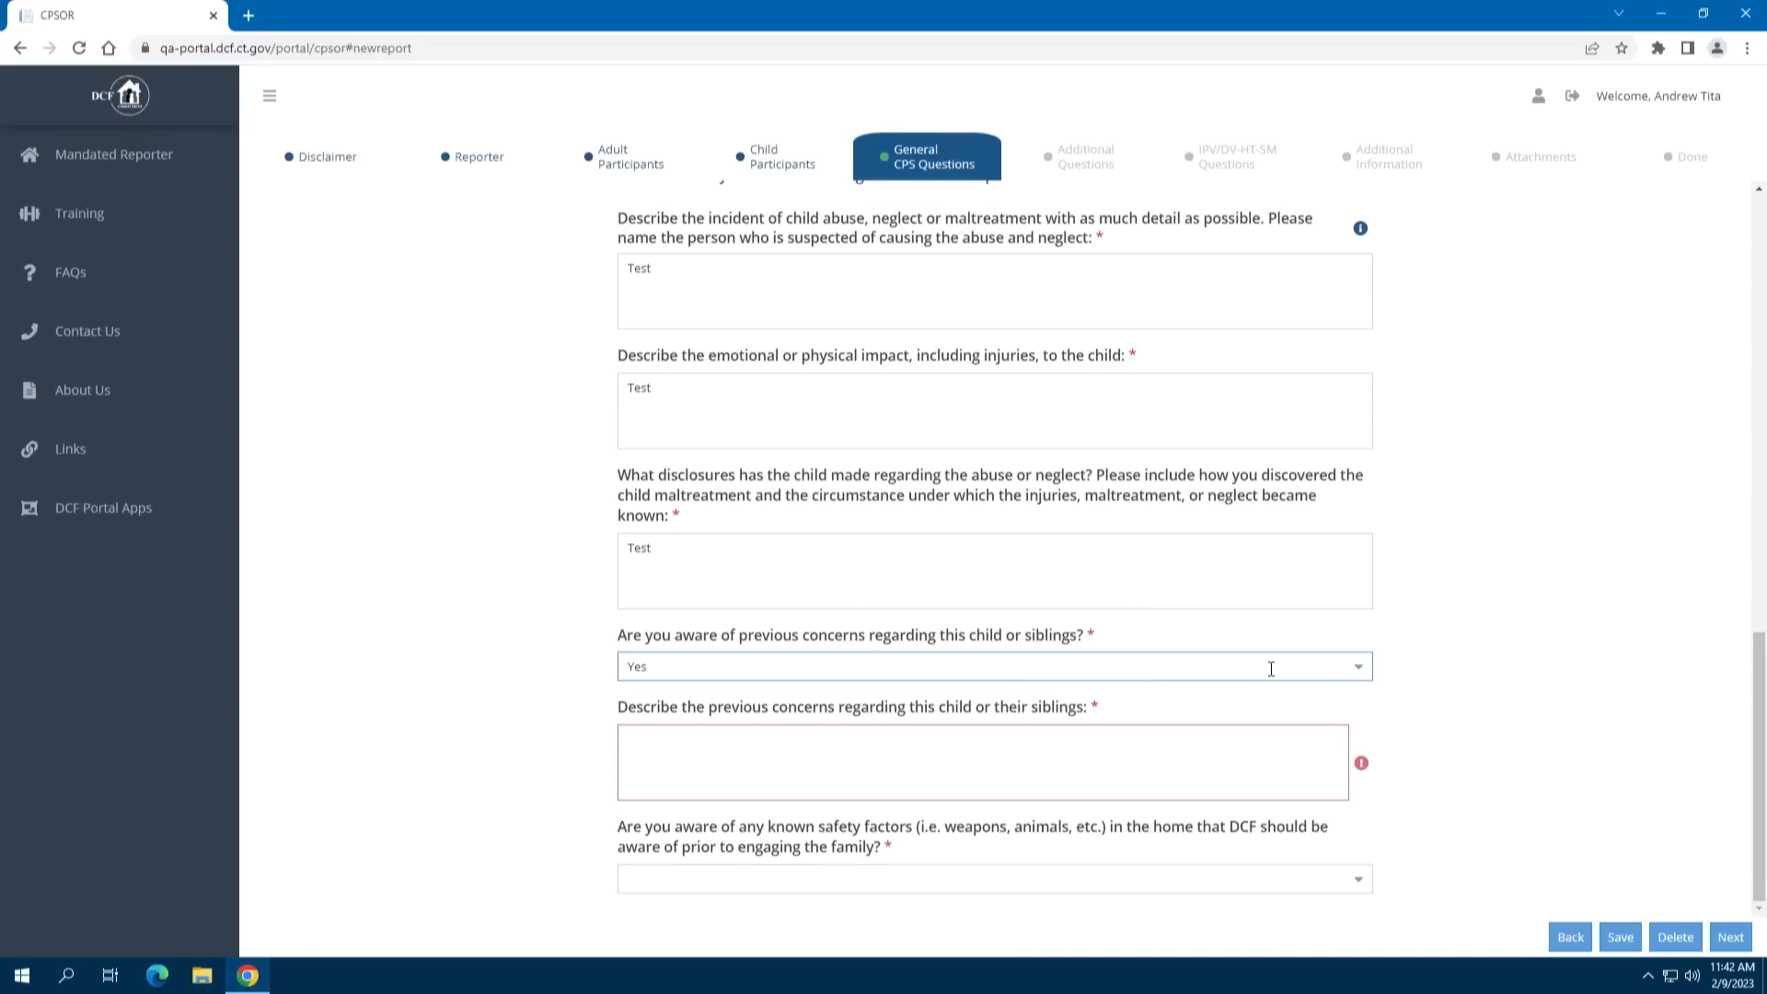
left_click(1356, 681)
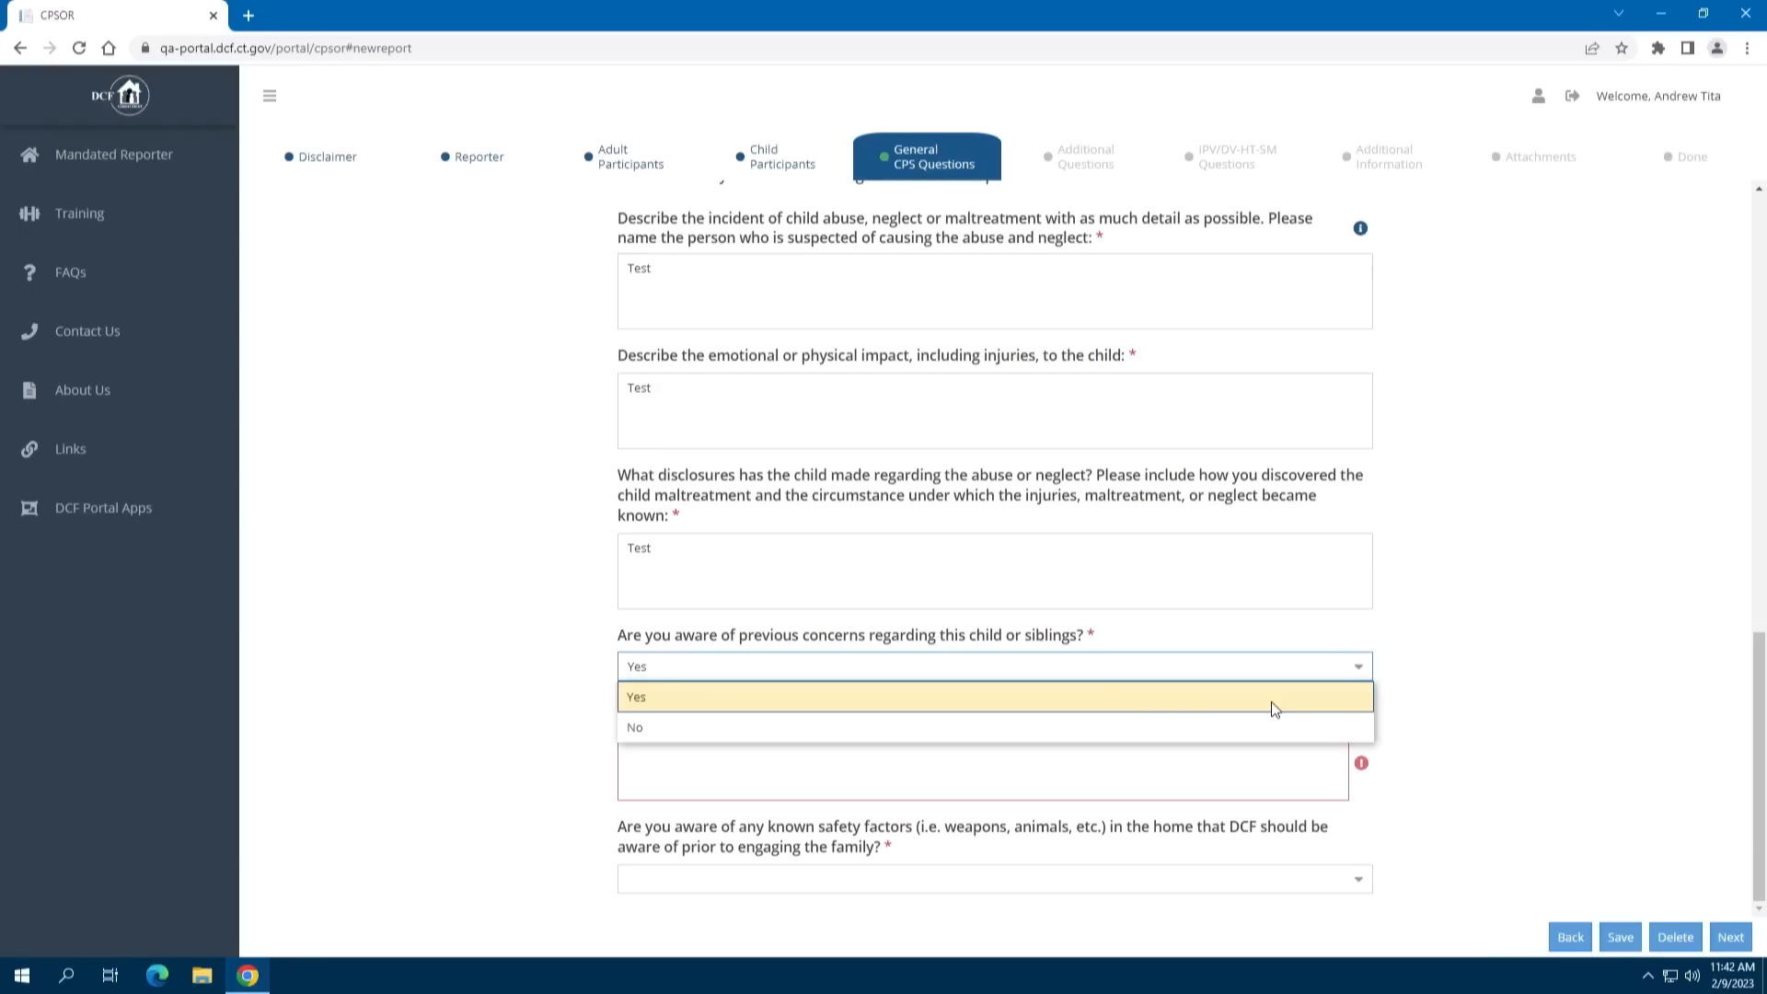
left_click(1227, 734)
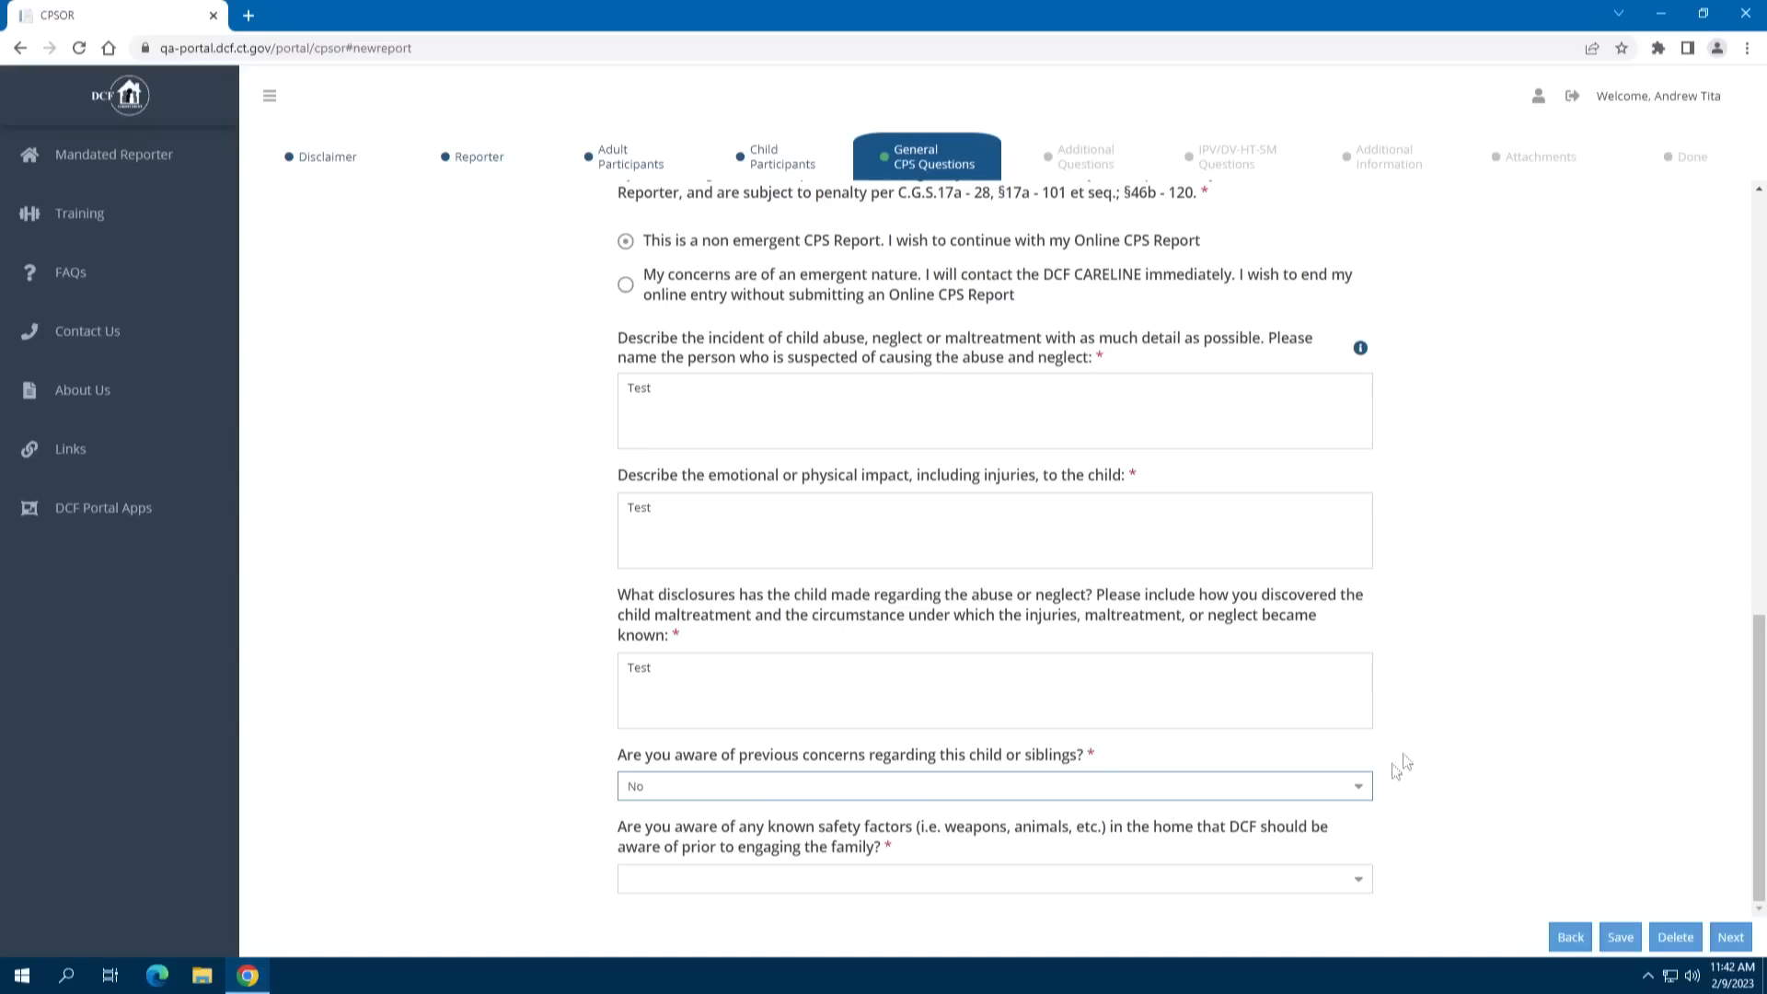
left_click(1366, 788)
left_click(1124, 813)
scroll(1376, 676, "down", 1)
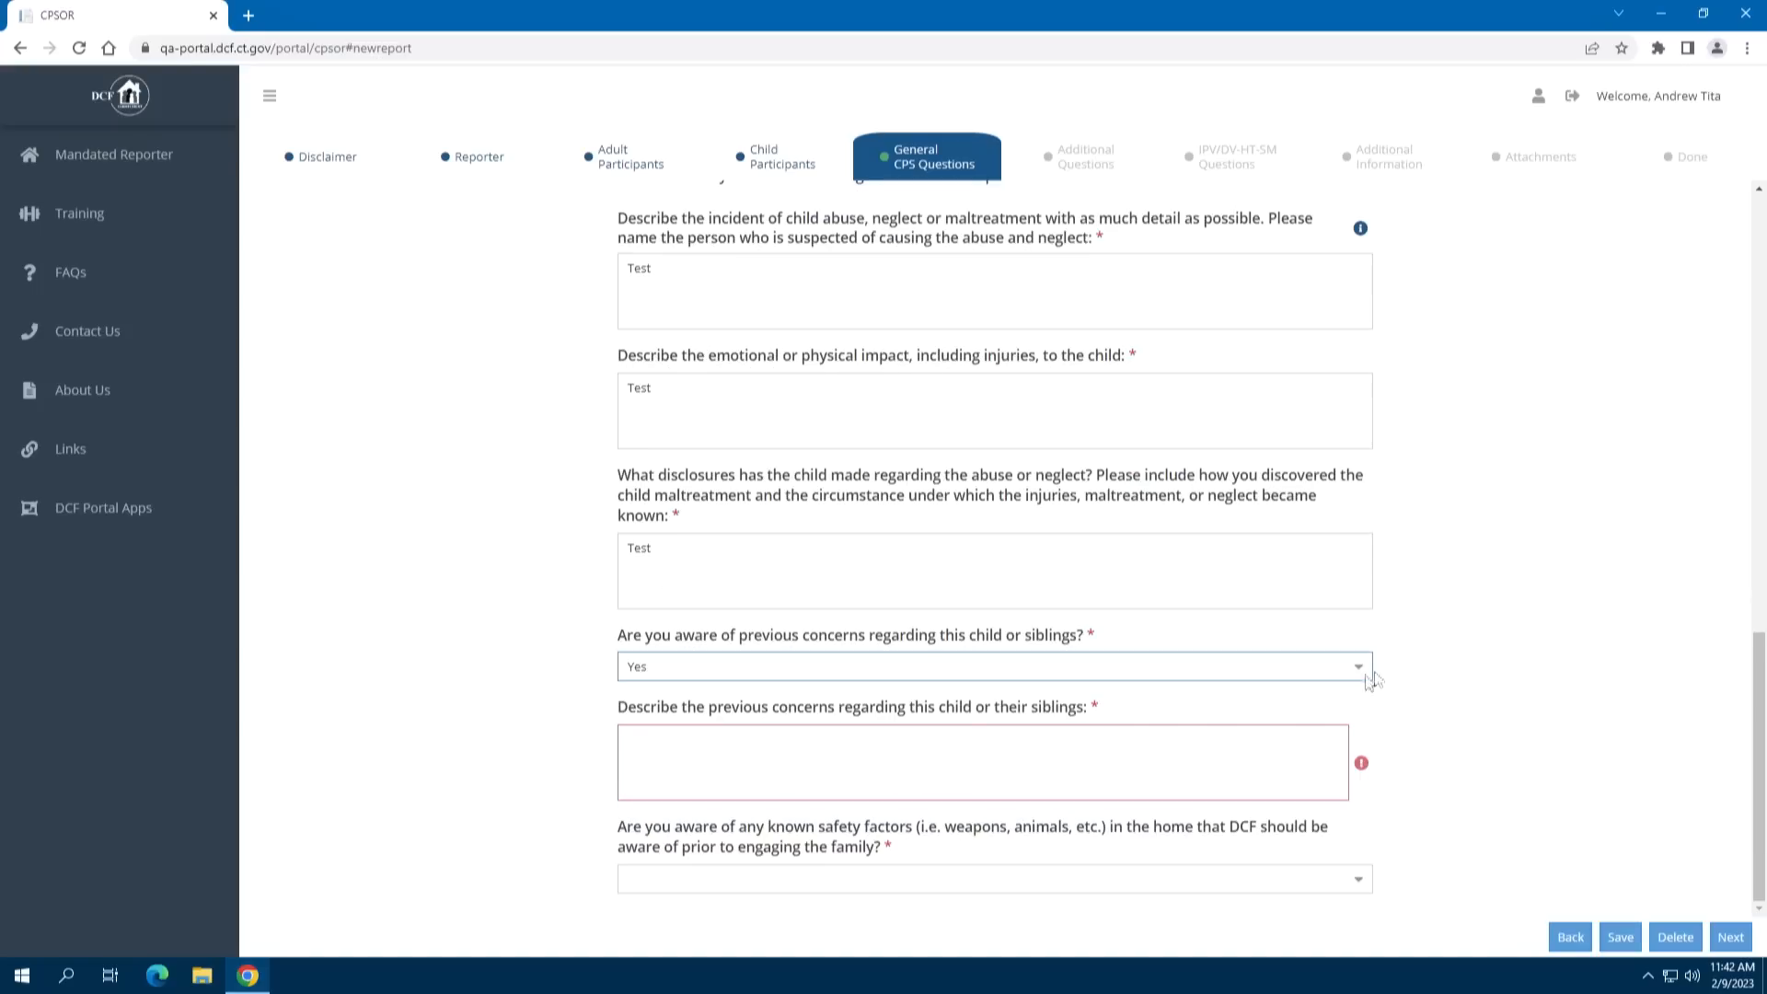
left_click(1029, 769)
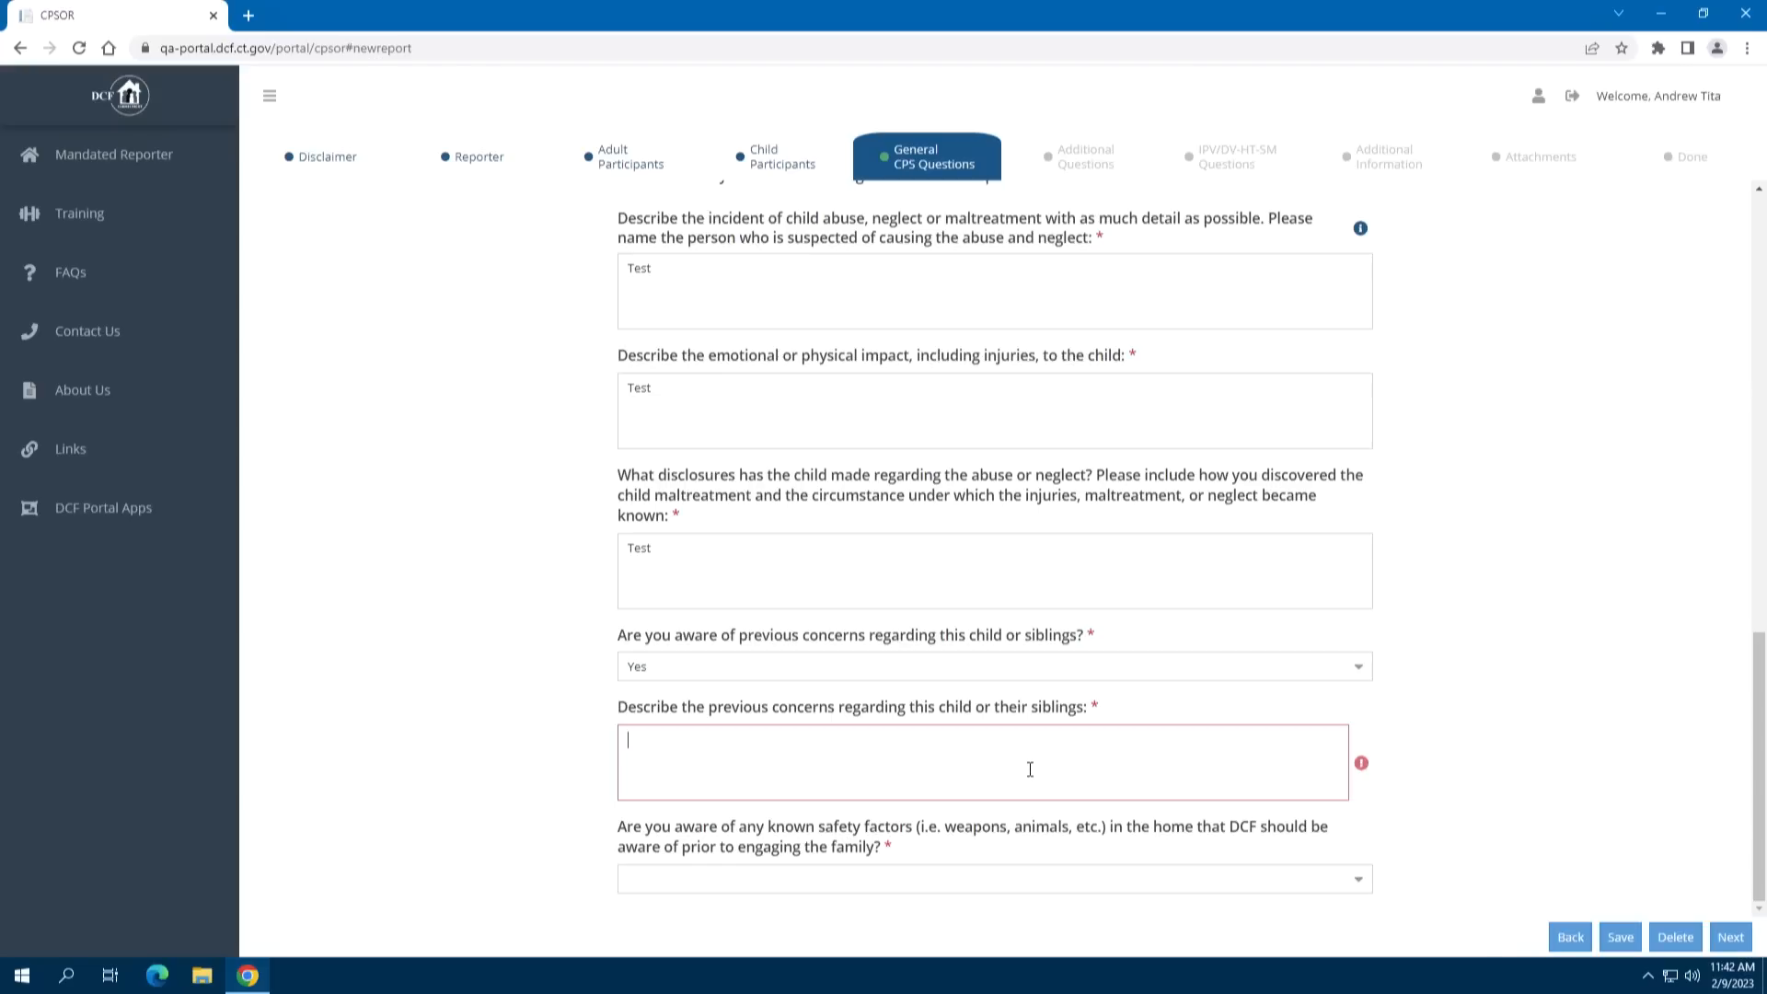
type("Test")
Answer Yes to known safety factors, describe them as 'Test', and advance to Additional Questions
left_click(1353, 893)
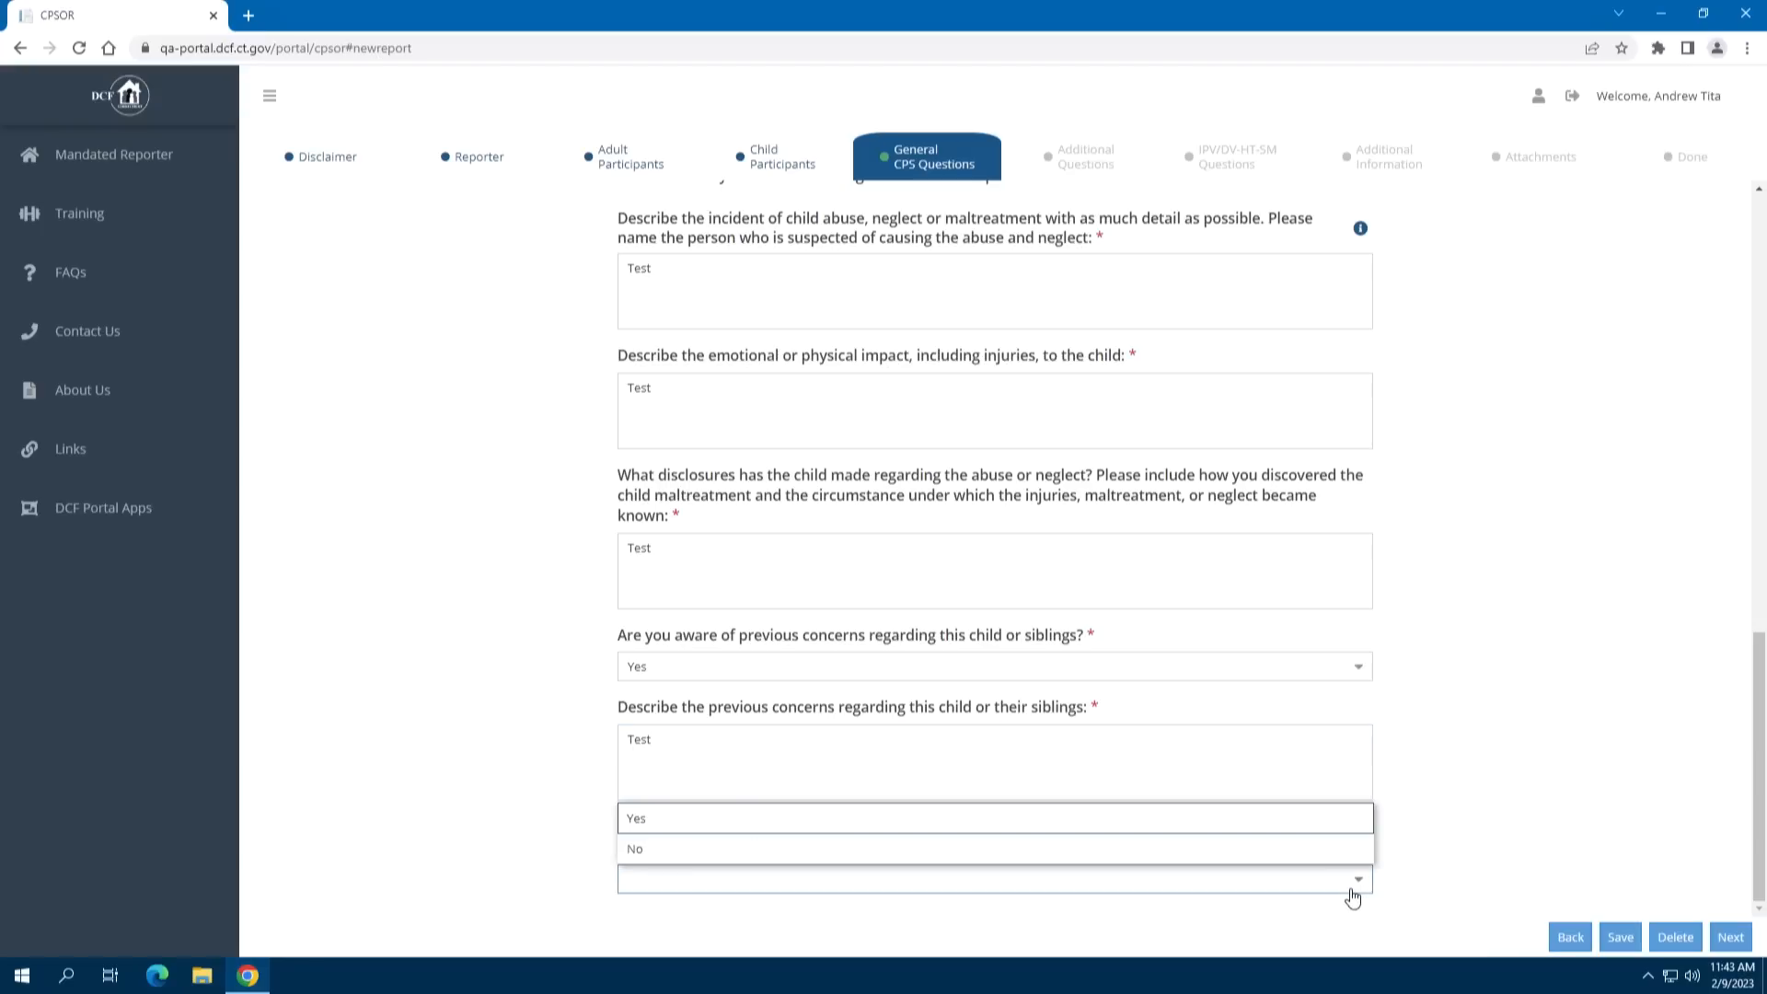
left_click(1086, 817)
scroll(1406, 762, "down", 2)
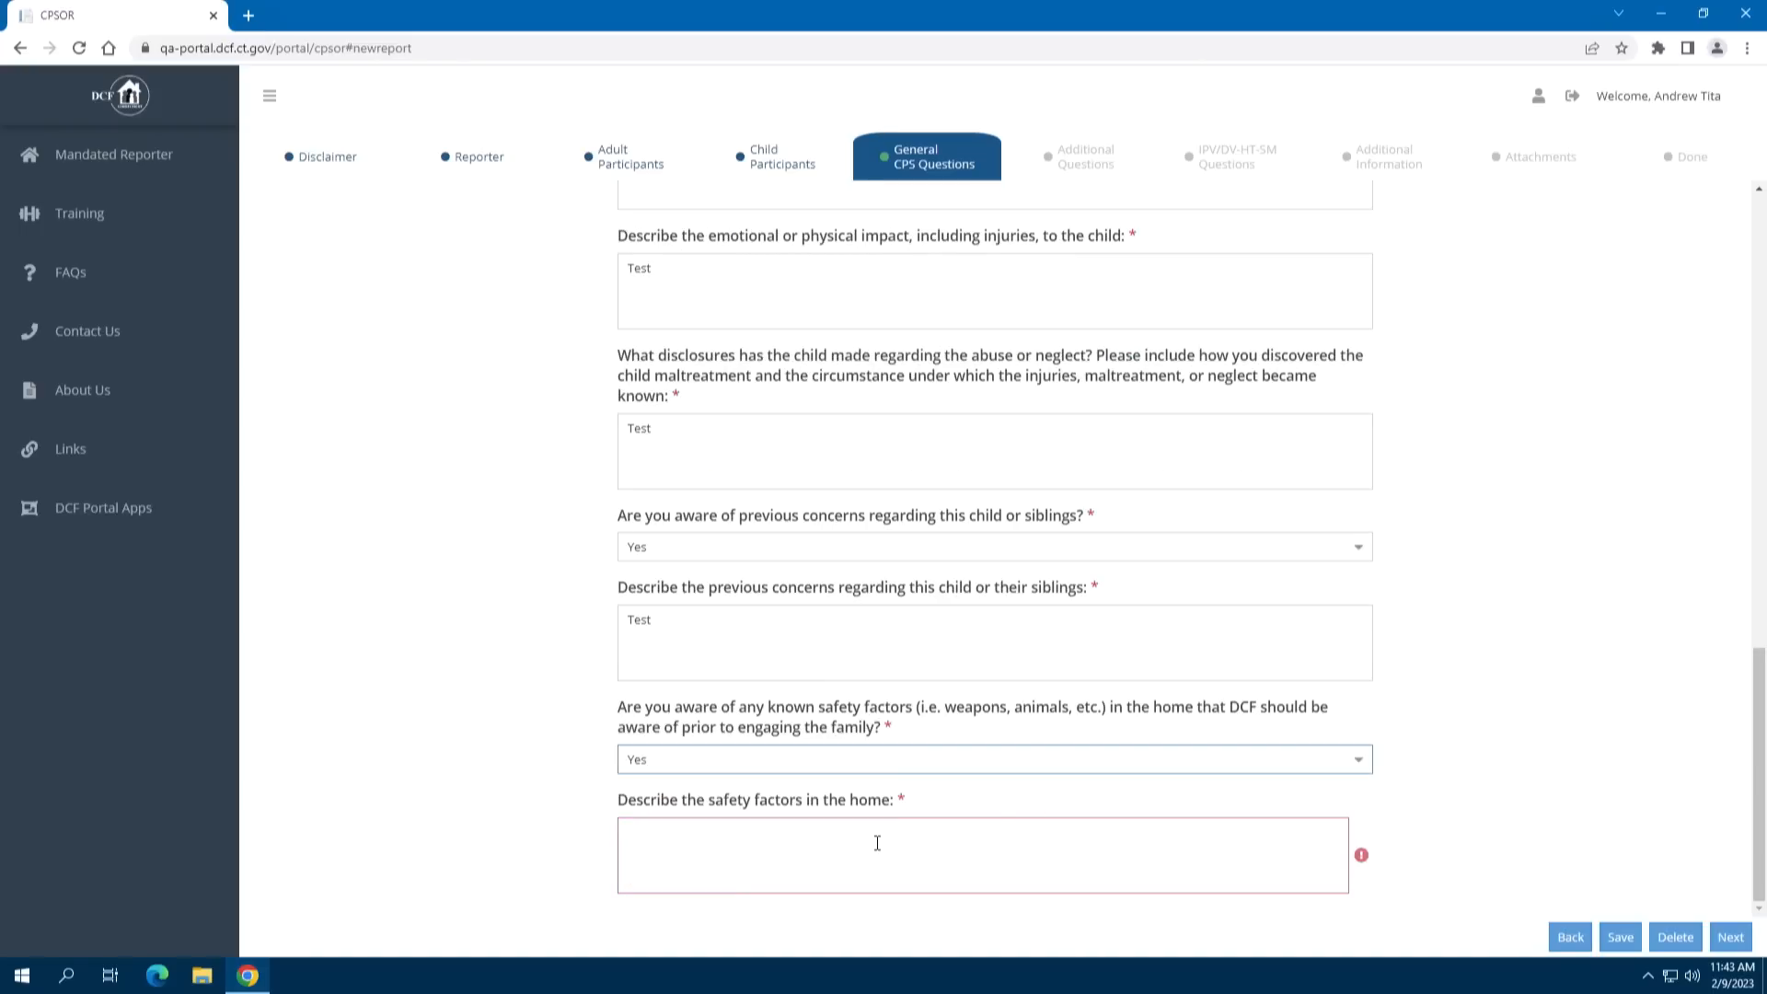
left_click(1358, 764)
left_click(1100, 821)
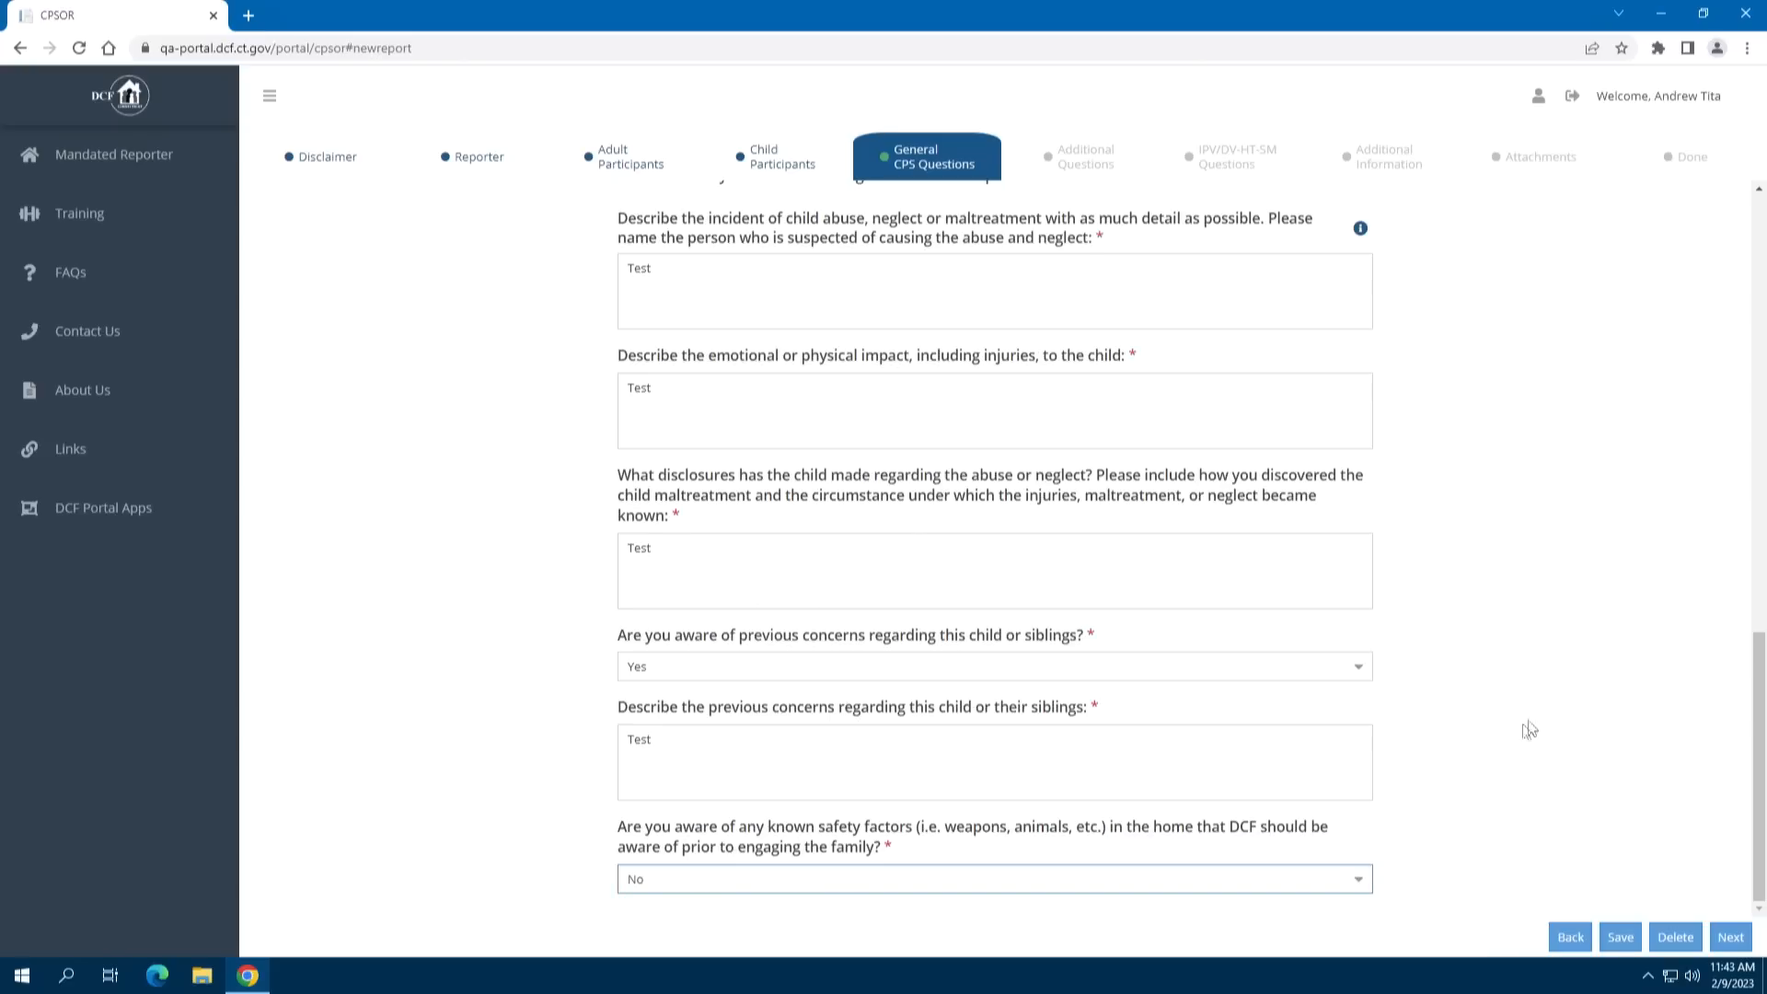
left_click(1357, 883)
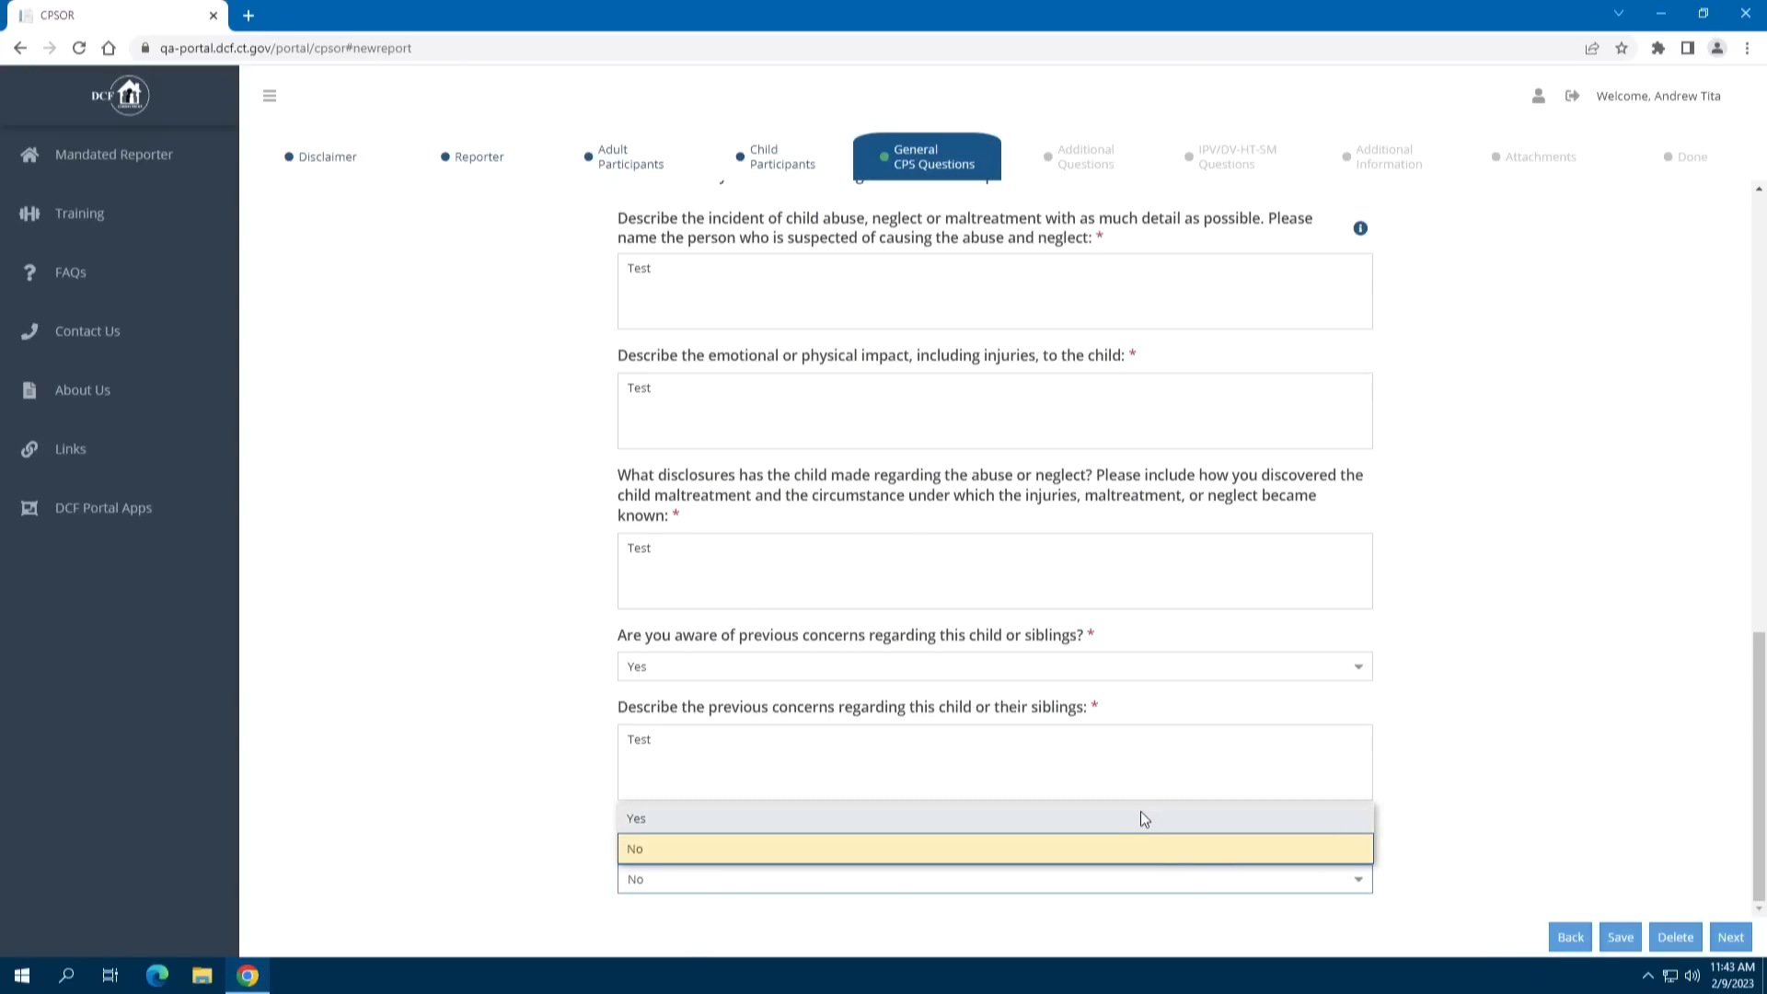
left_click(1140, 817)
scroll(1568, 738, "down", 2)
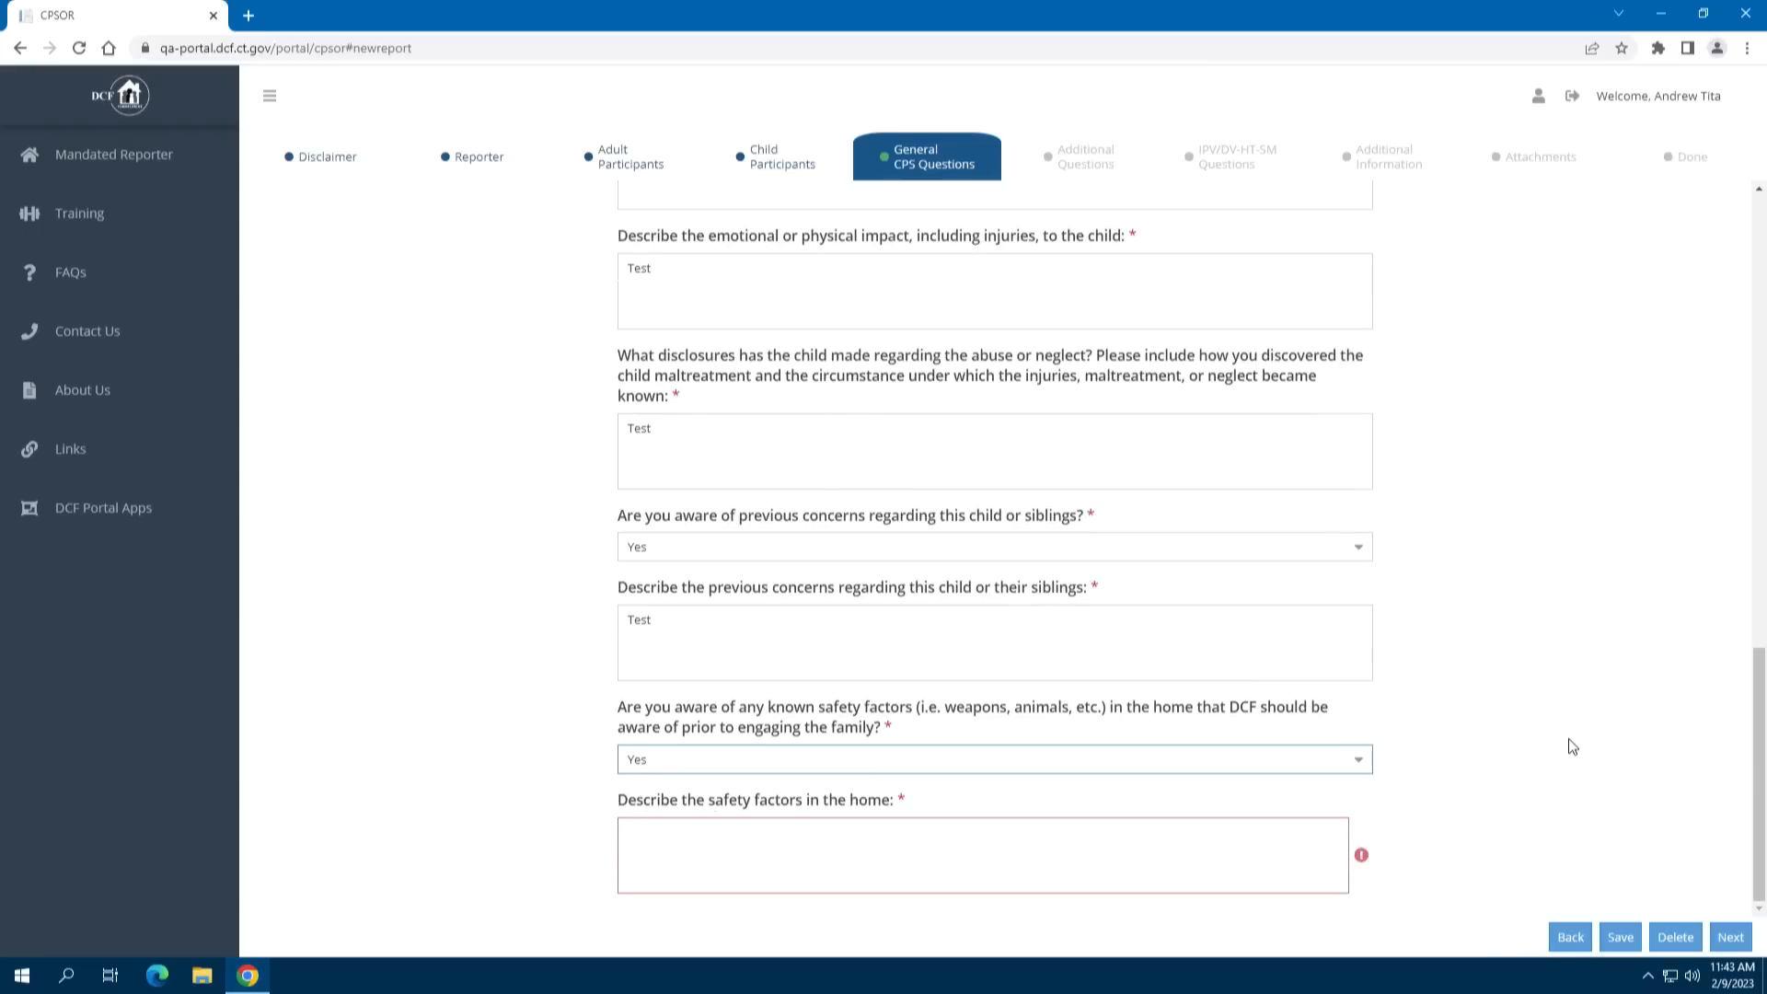
left_click(1013, 862)
type("Test")
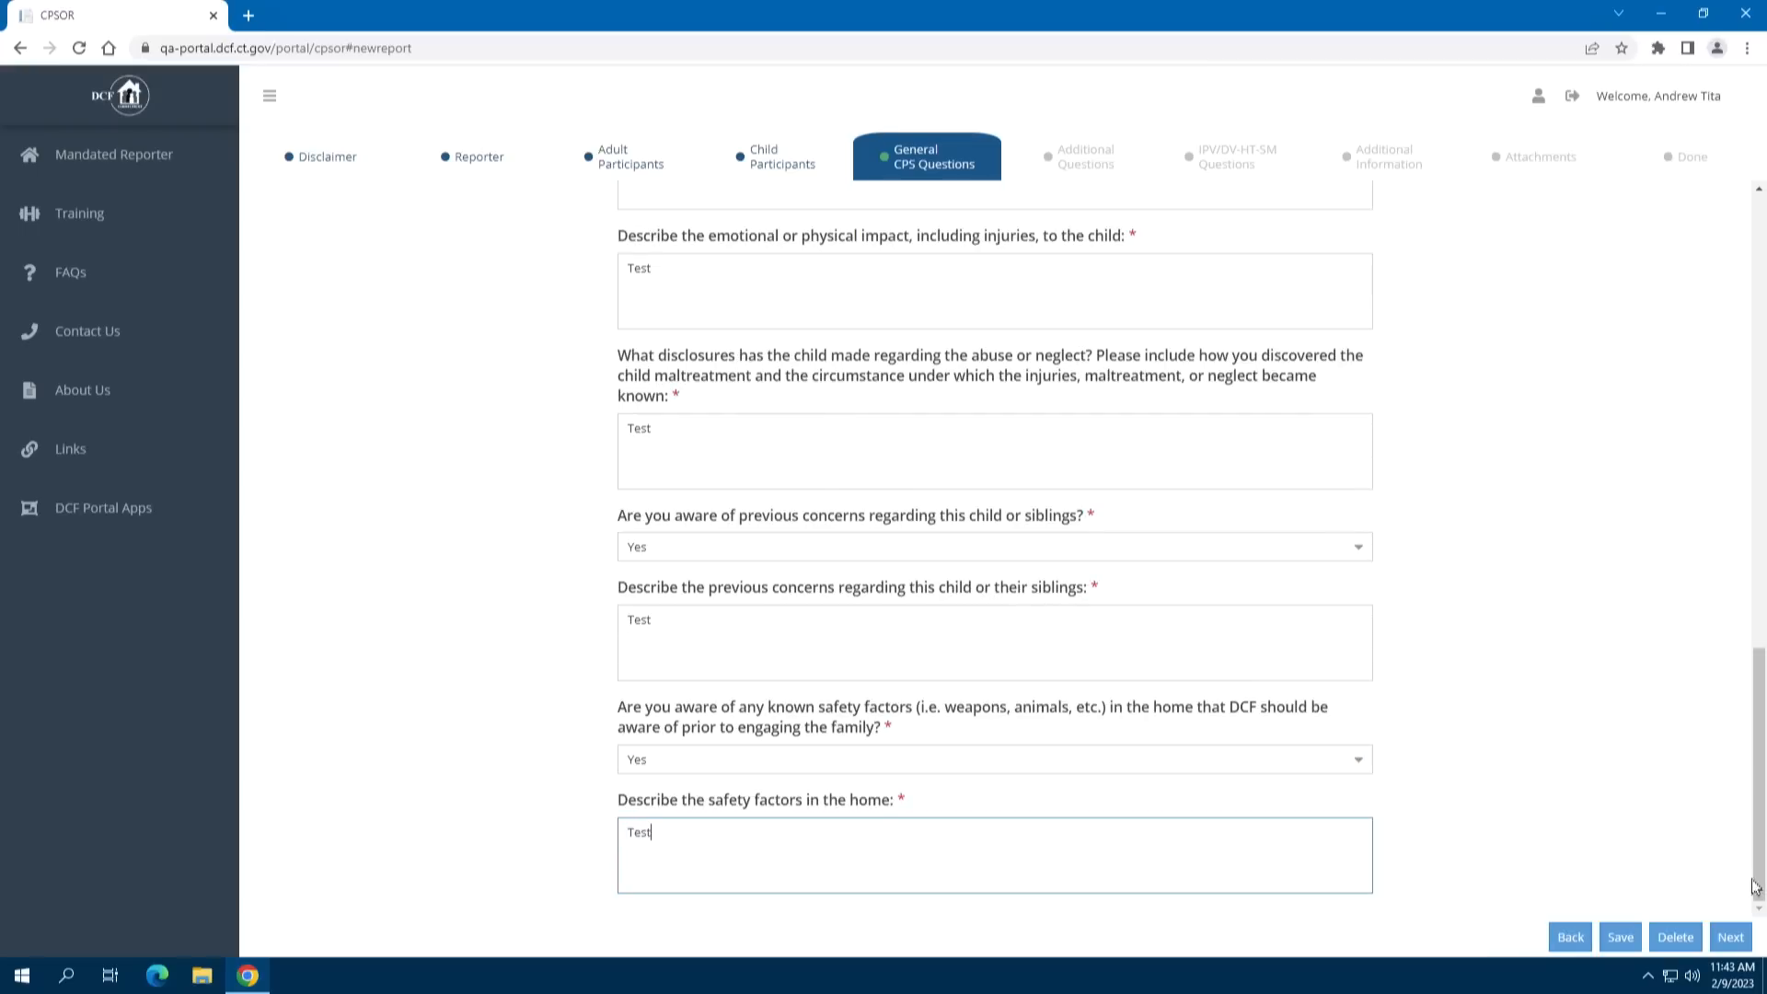
left_click(1730, 938)
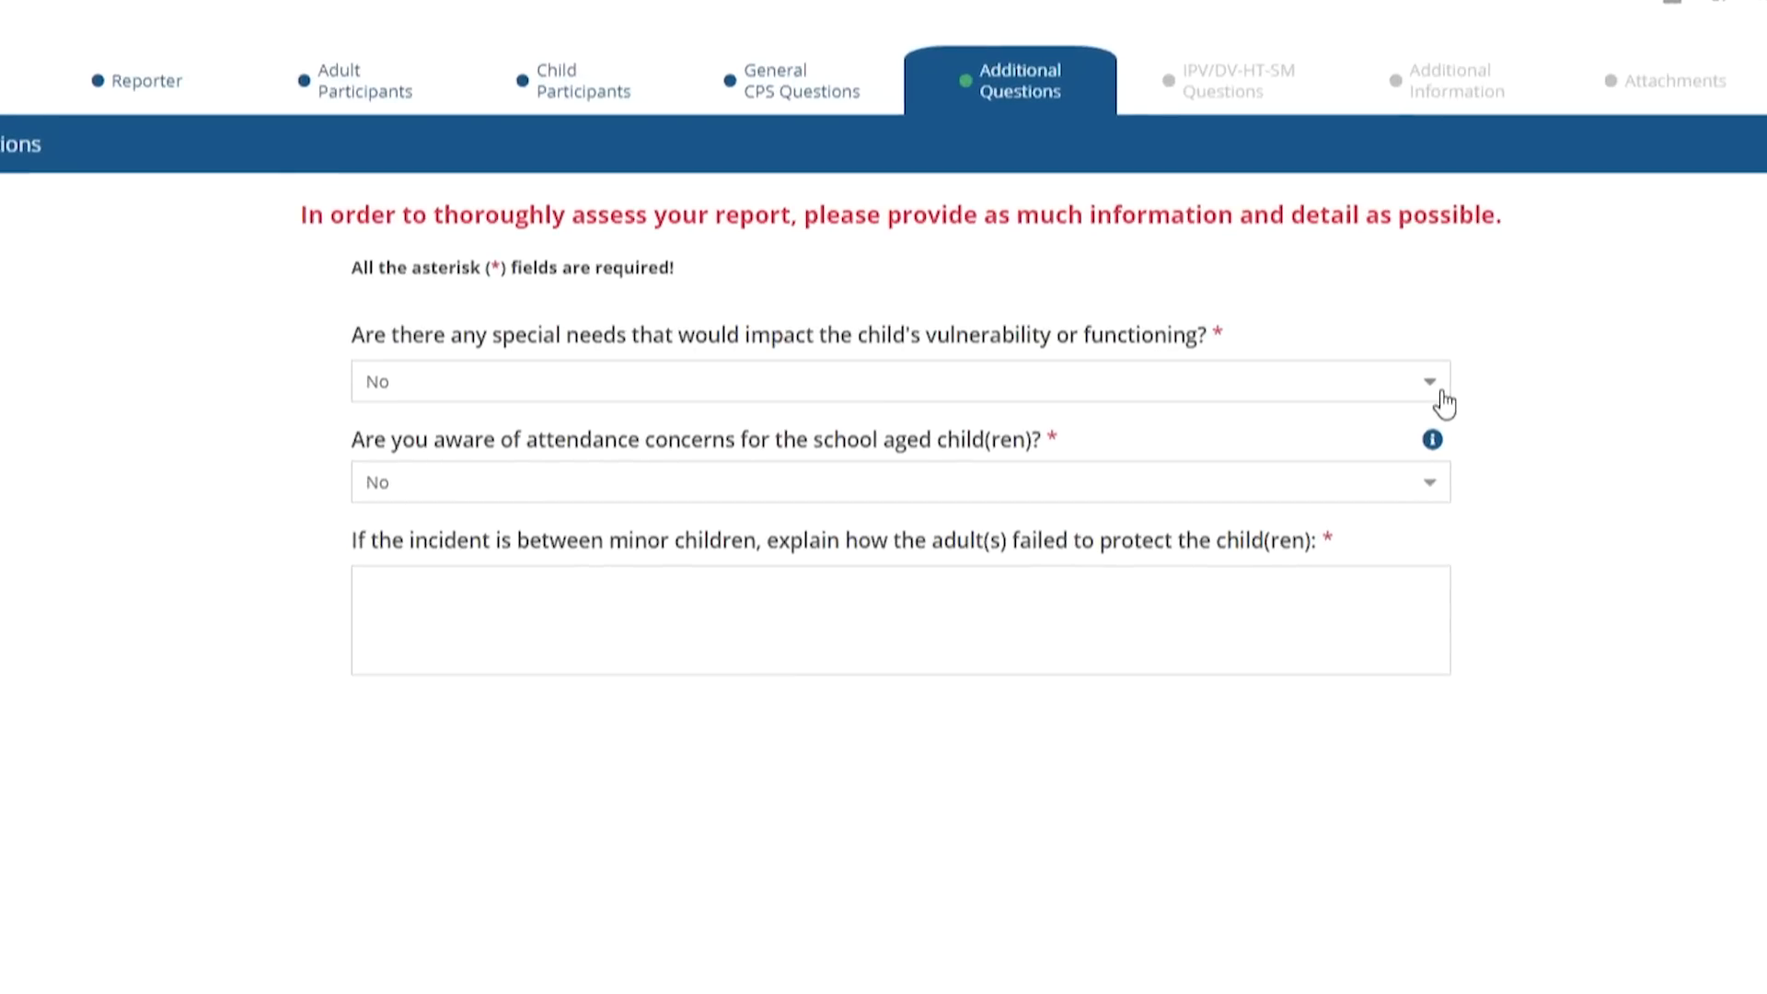
Answer Yes to the special-needs question and explain it as 'Test'
left_click(1441, 394)
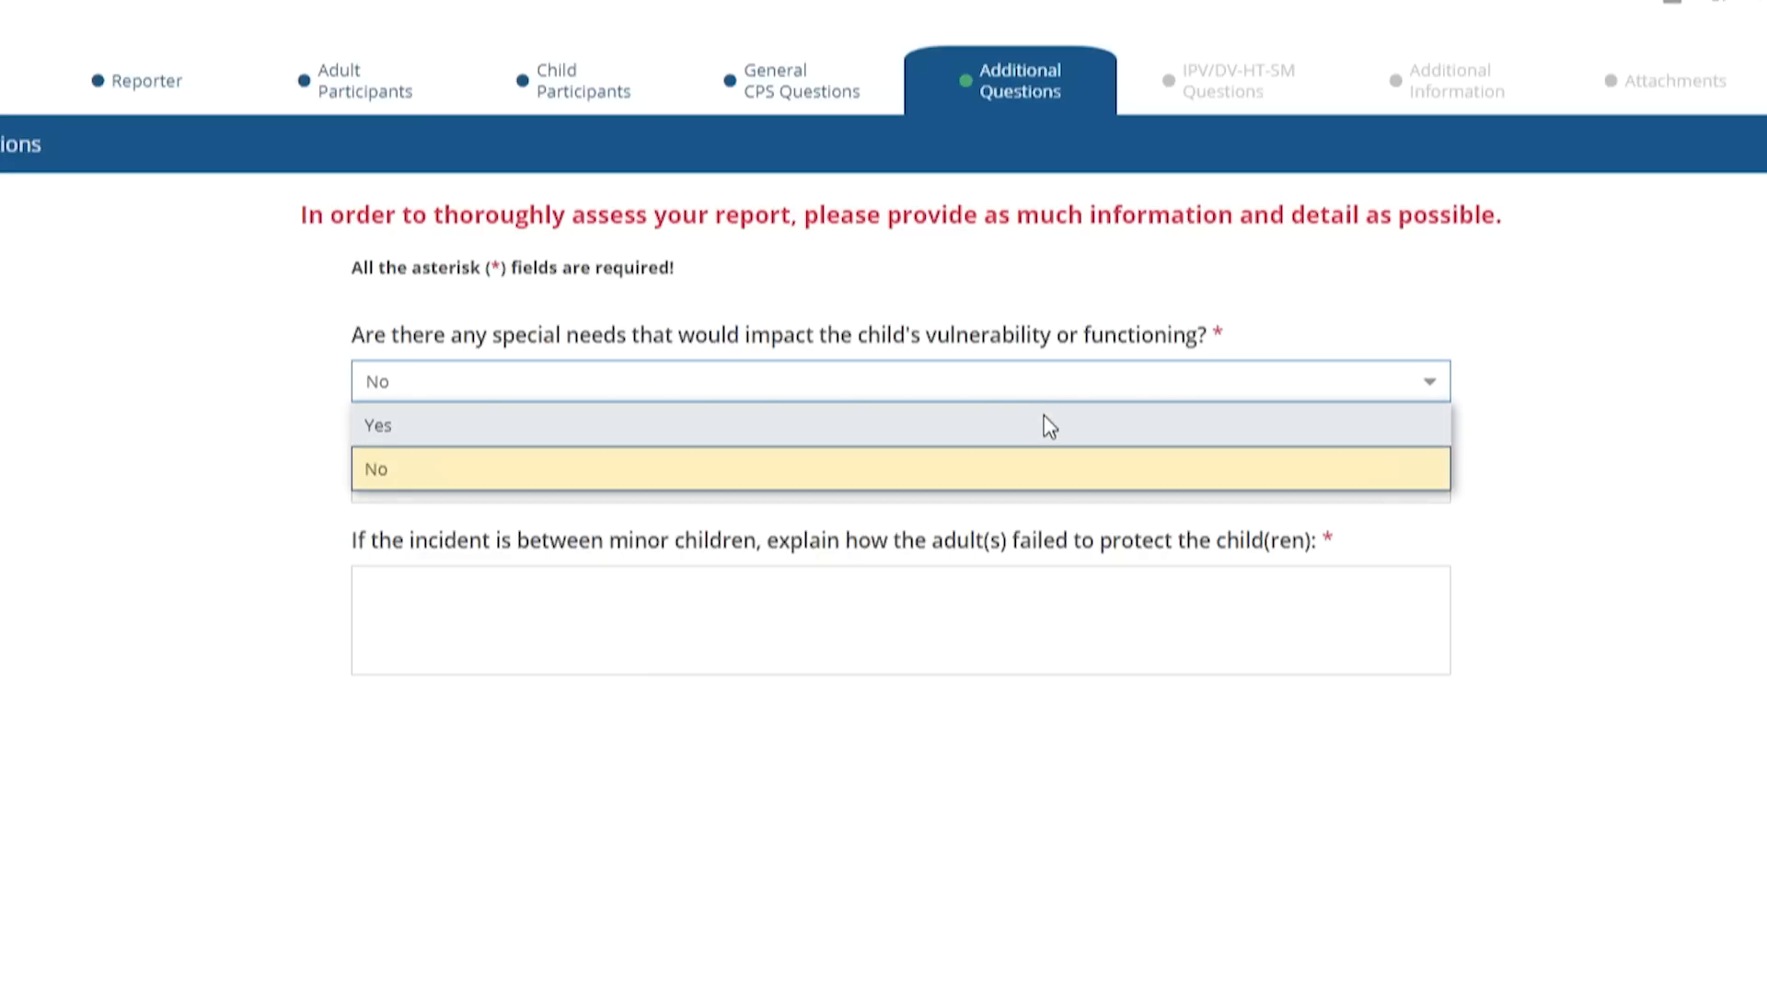
left_click(1050, 426)
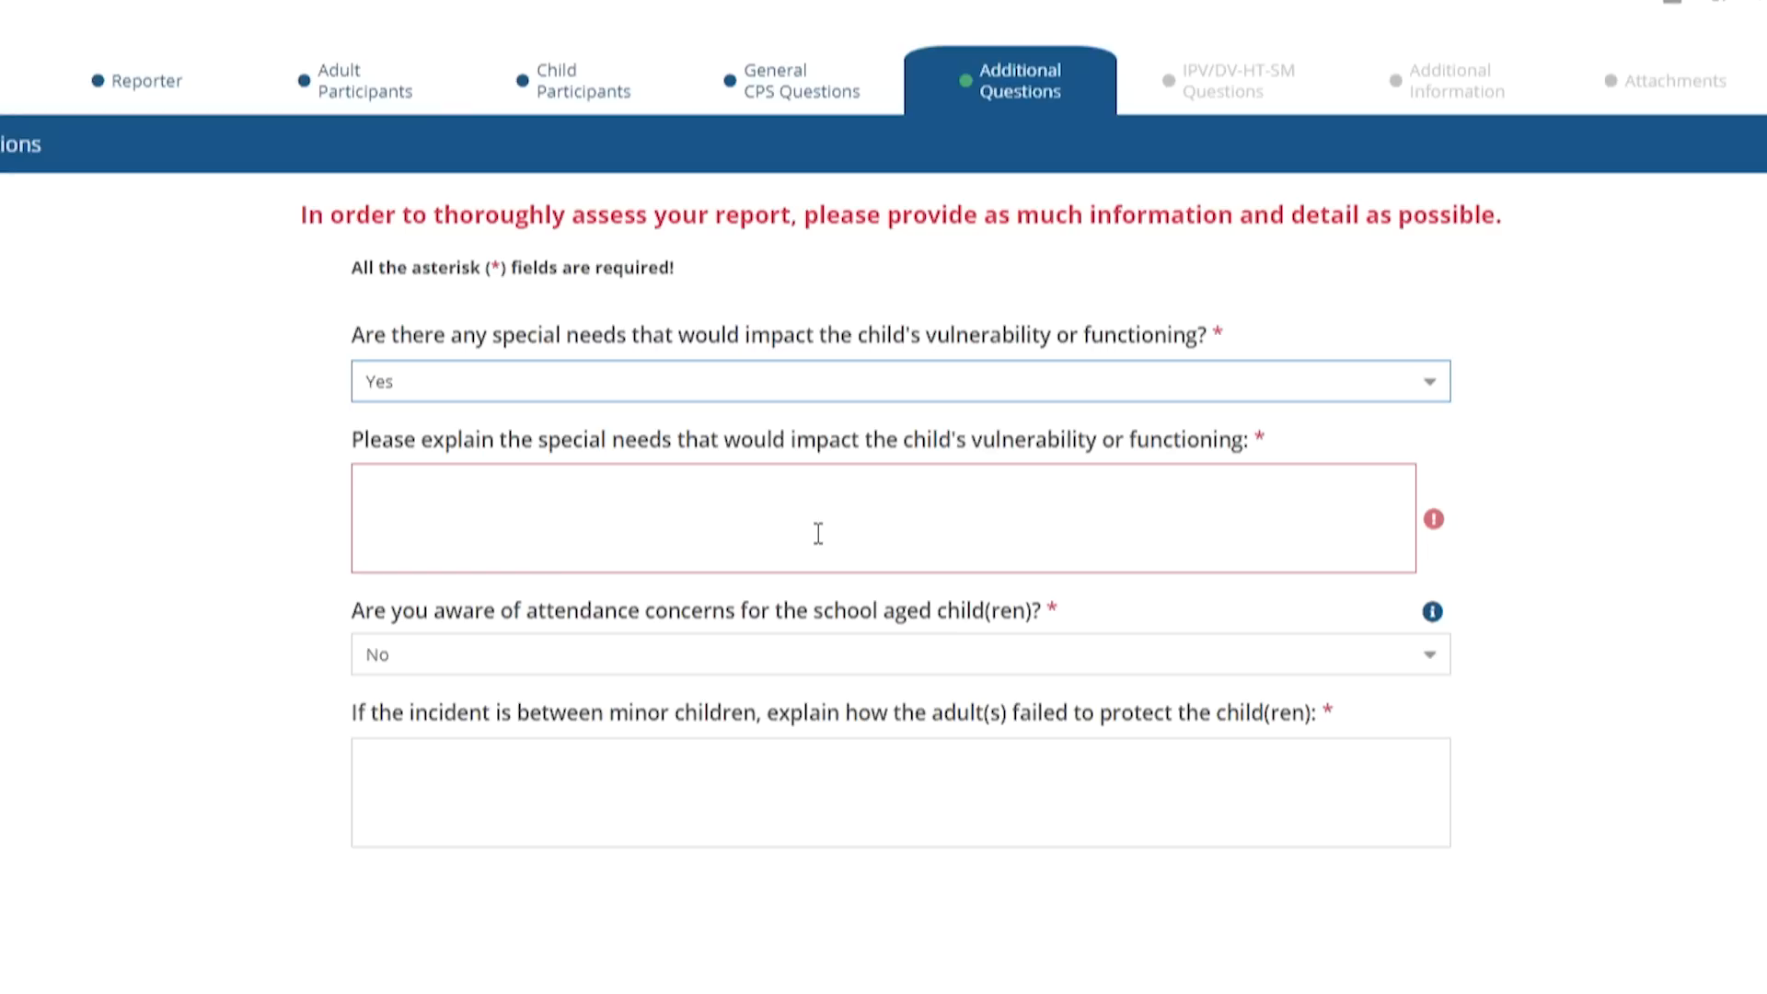
left_click(818, 533)
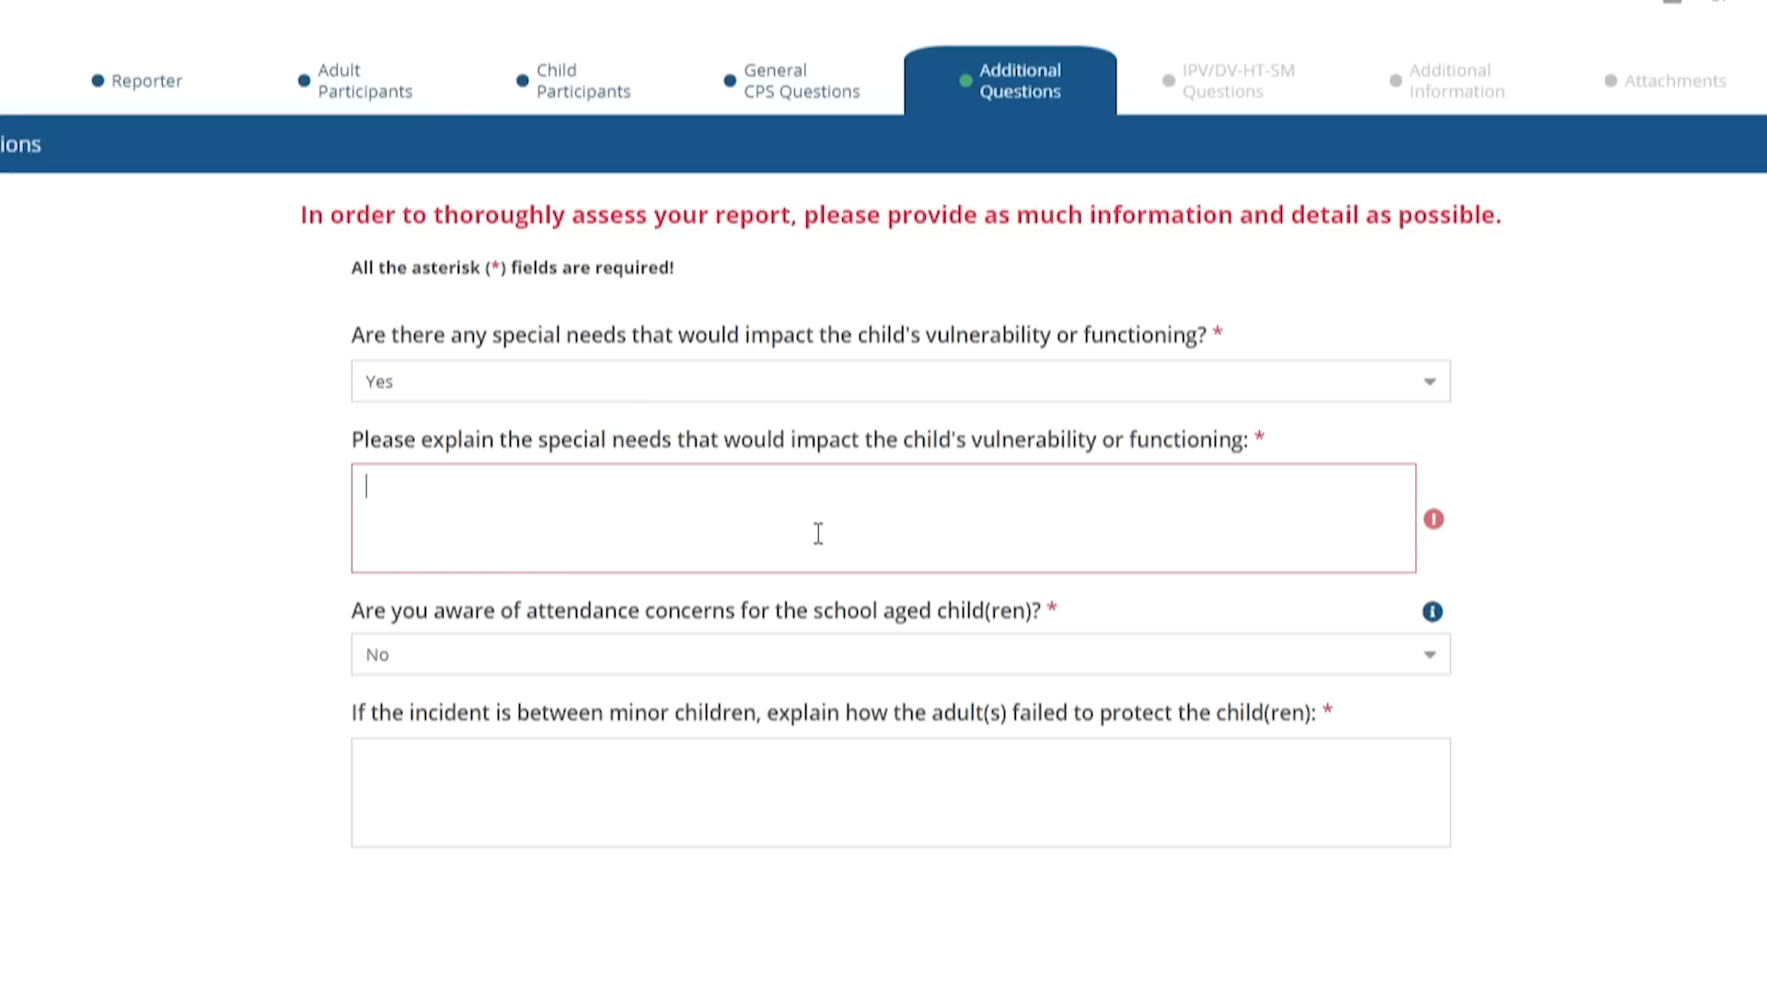
type("Test")
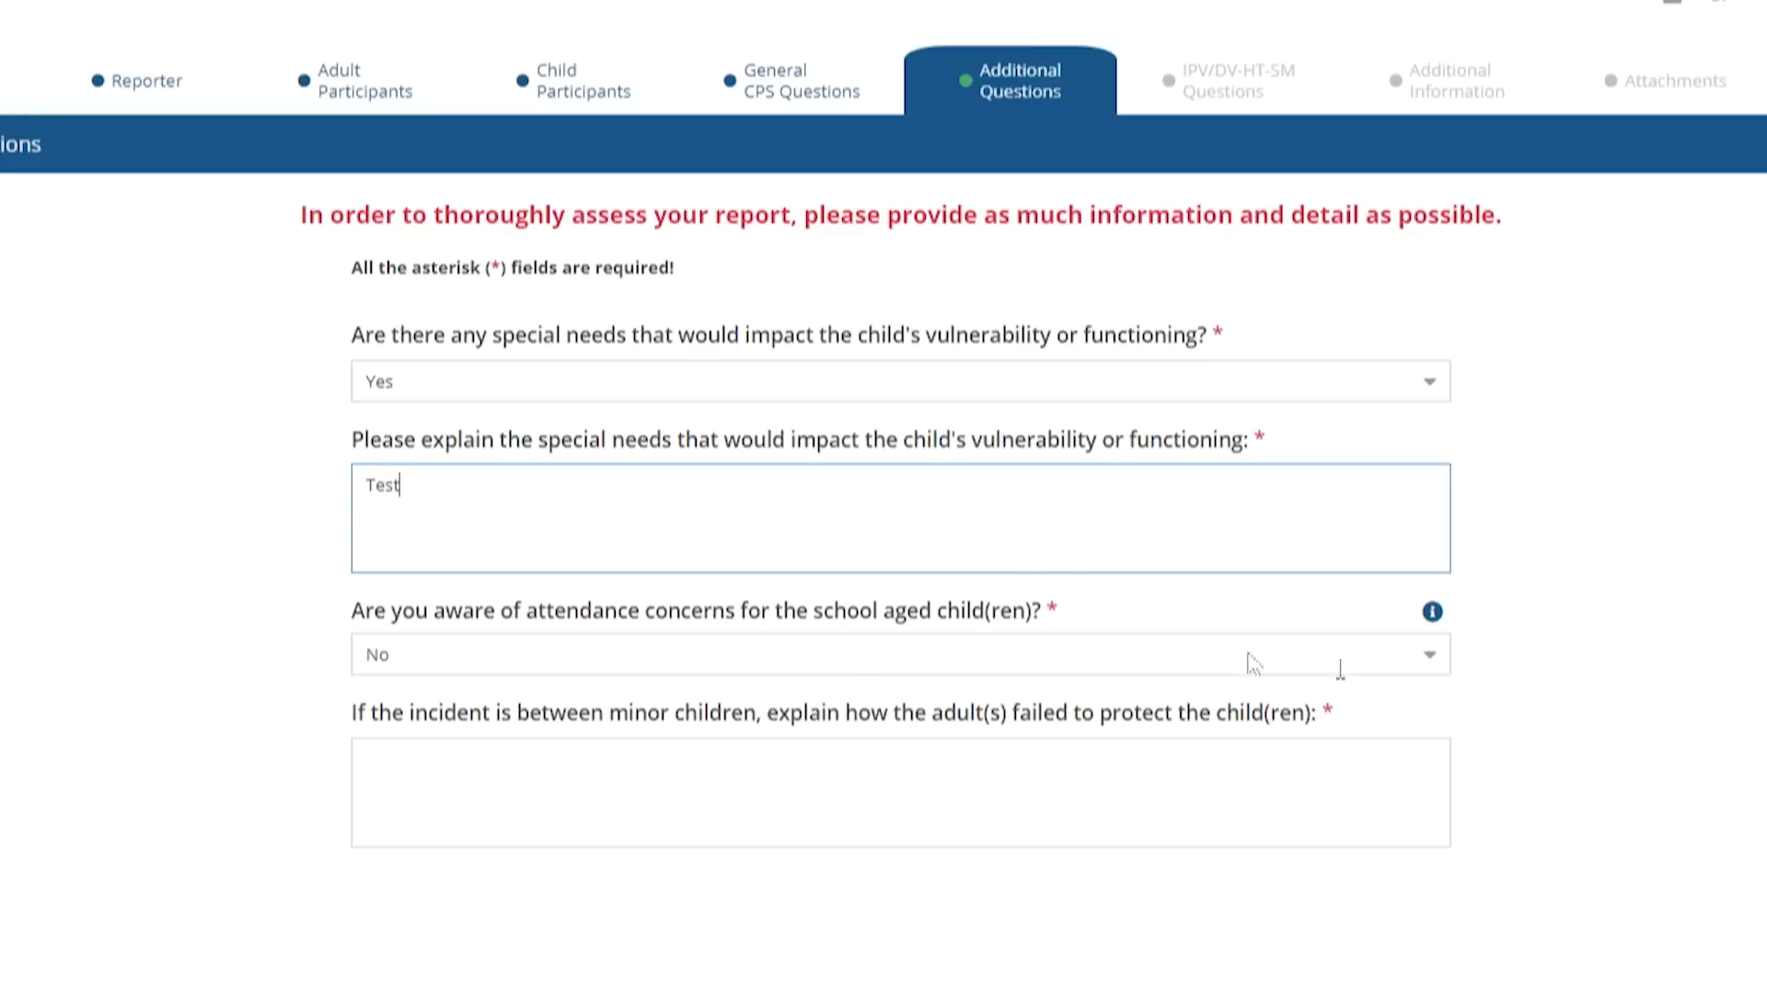
Answer Yes to attendance concerns and explain them as 'Test'
left_click(1438, 673)
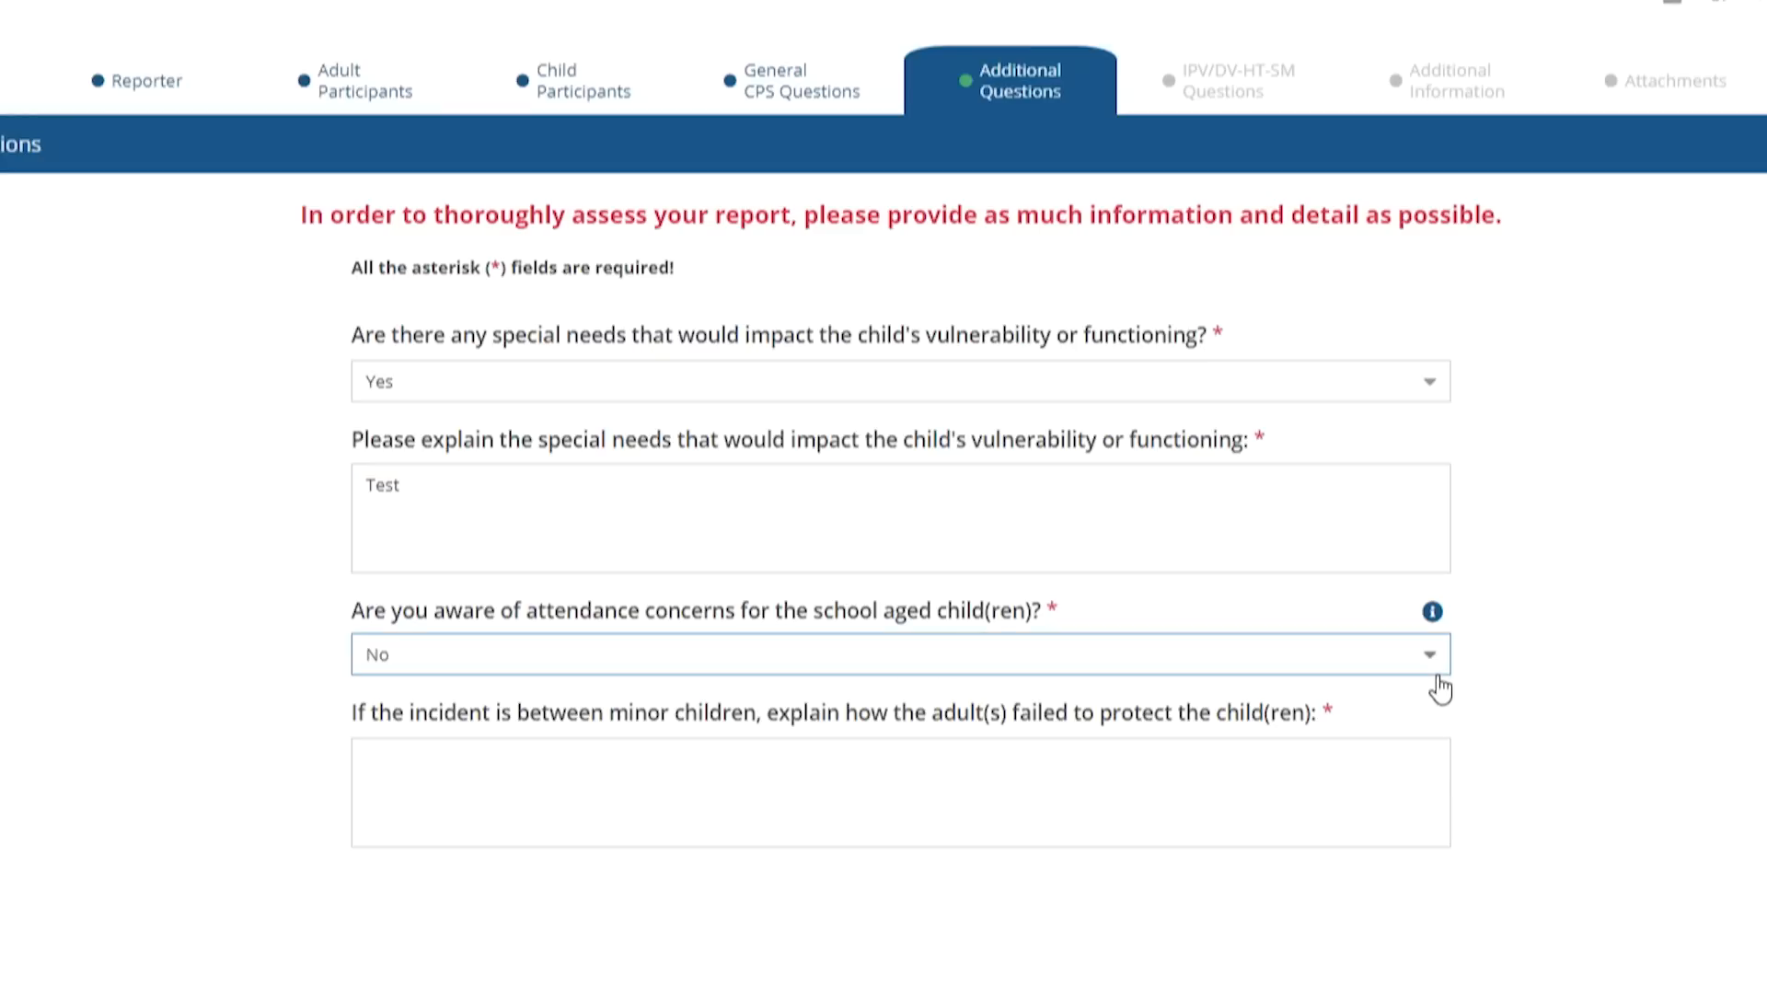
left_click(1156, 710)
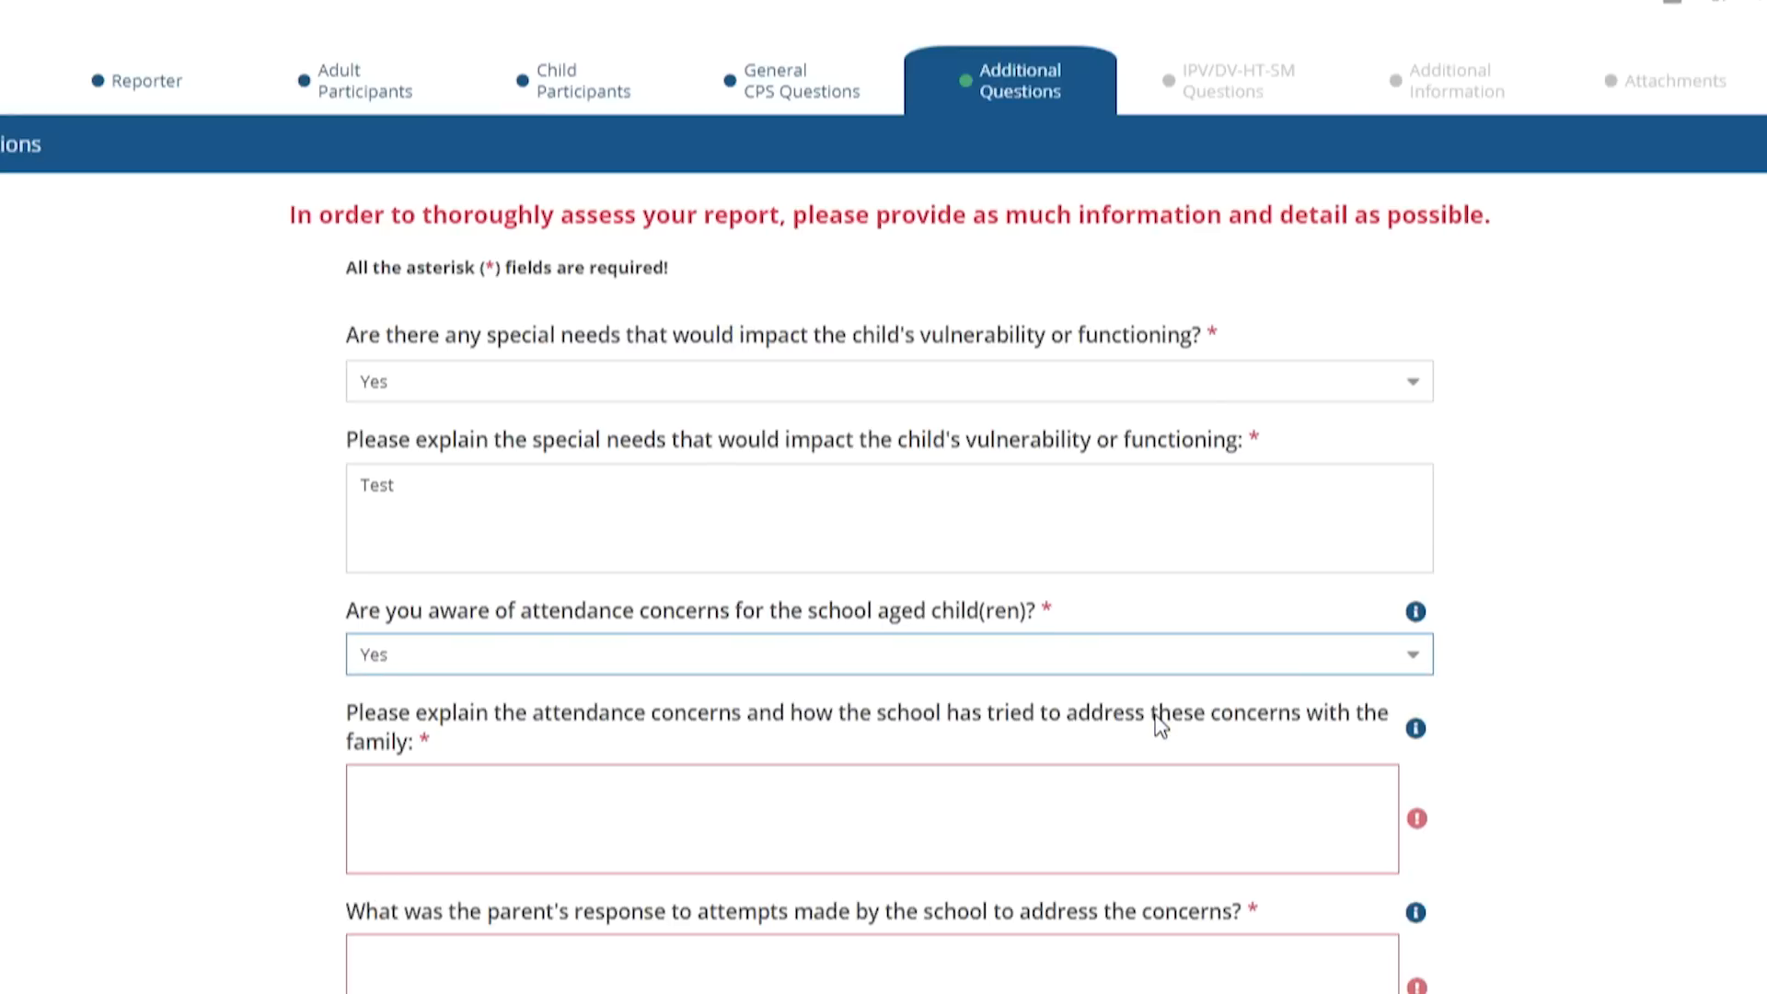
scroll(1532, 746, "down", 1)
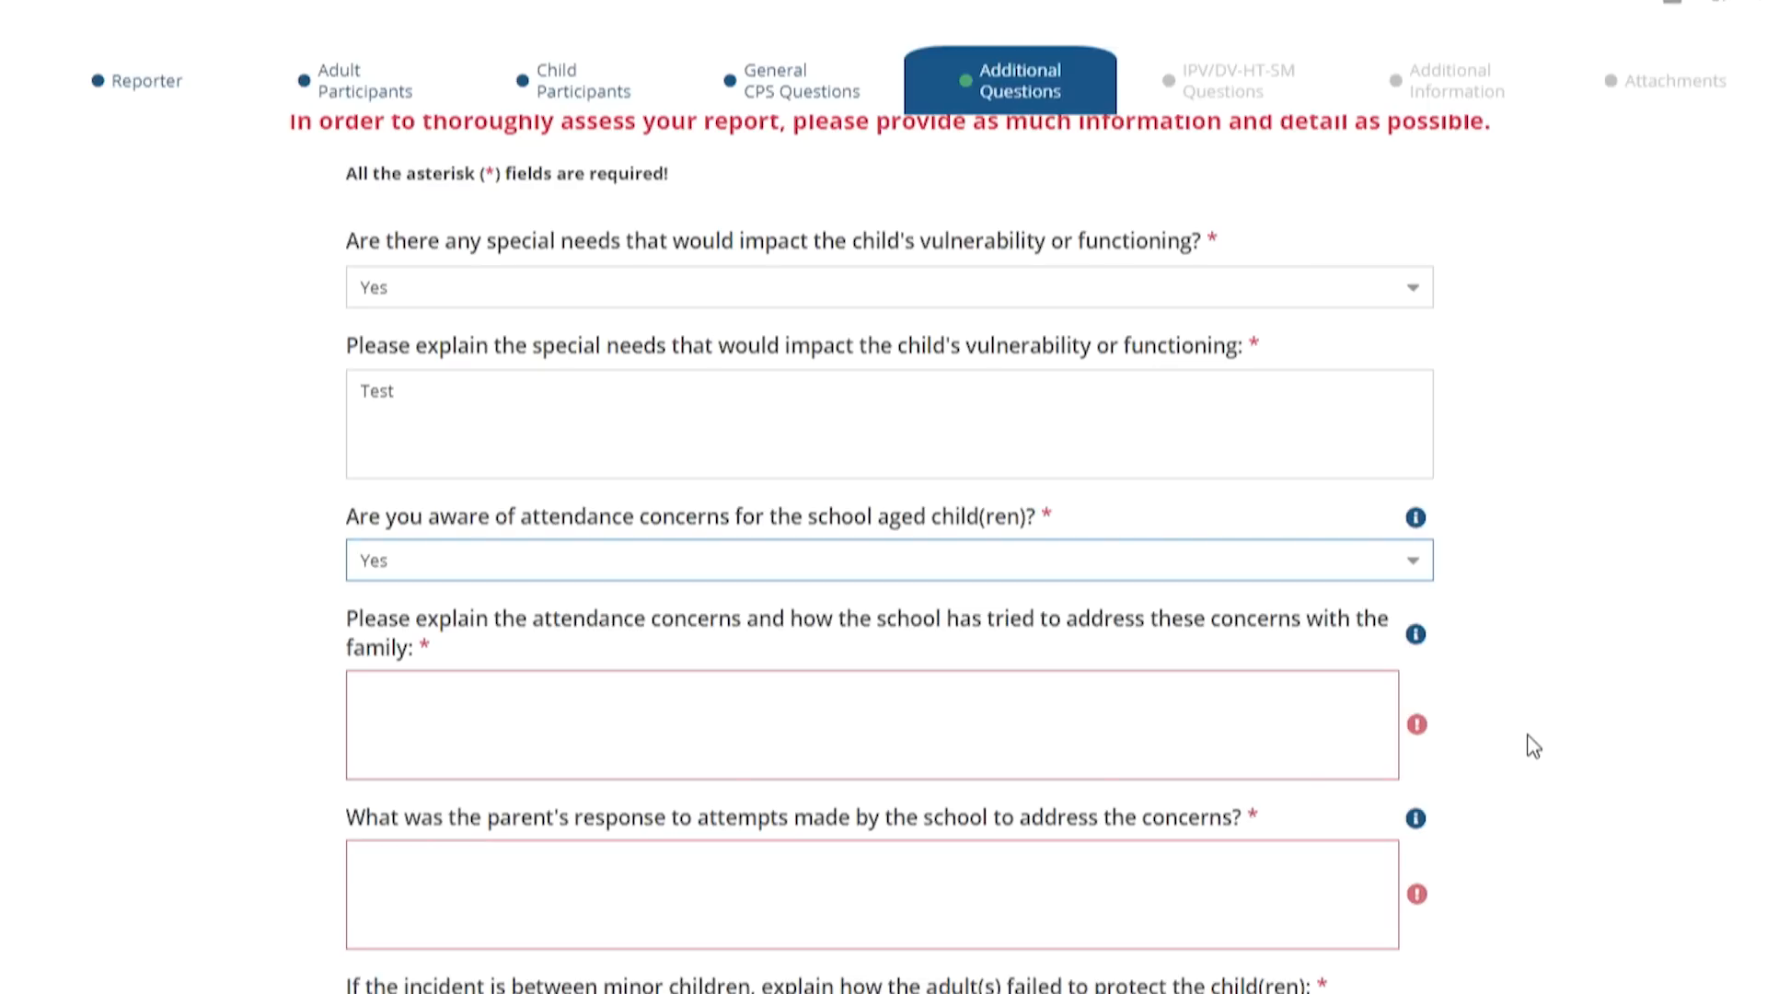
scroll(1532, 745, "down", 3)
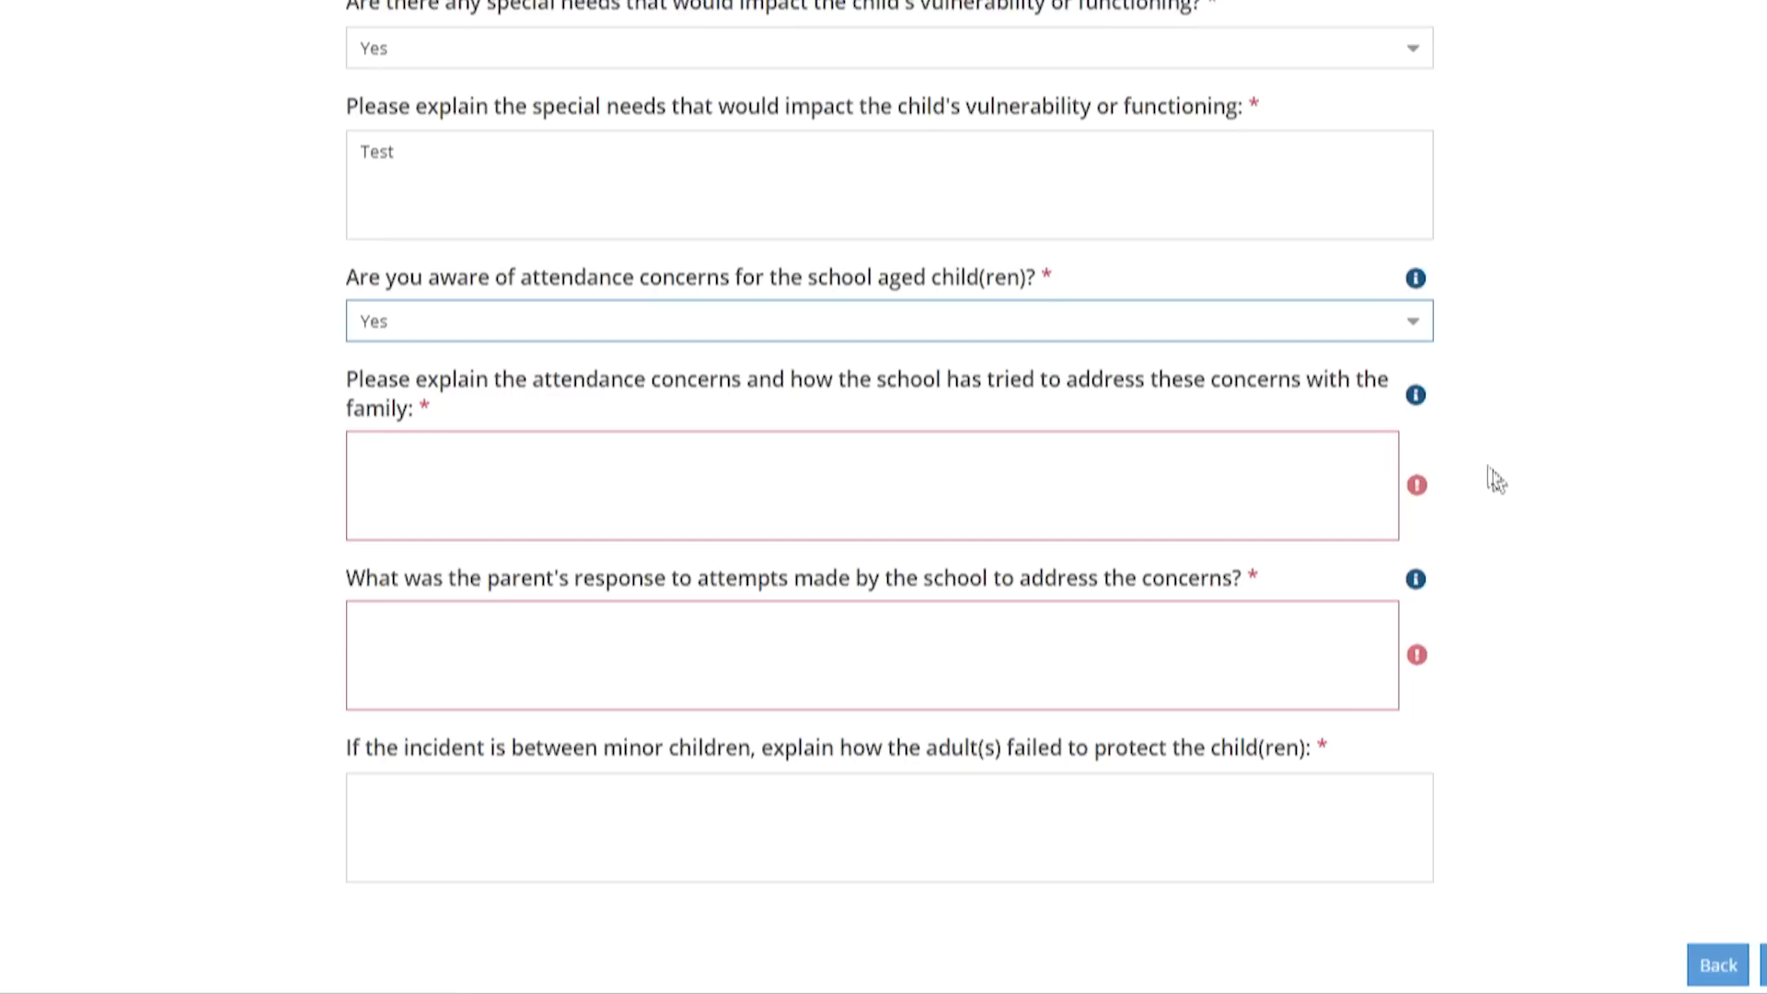
left_click(1416, 398)
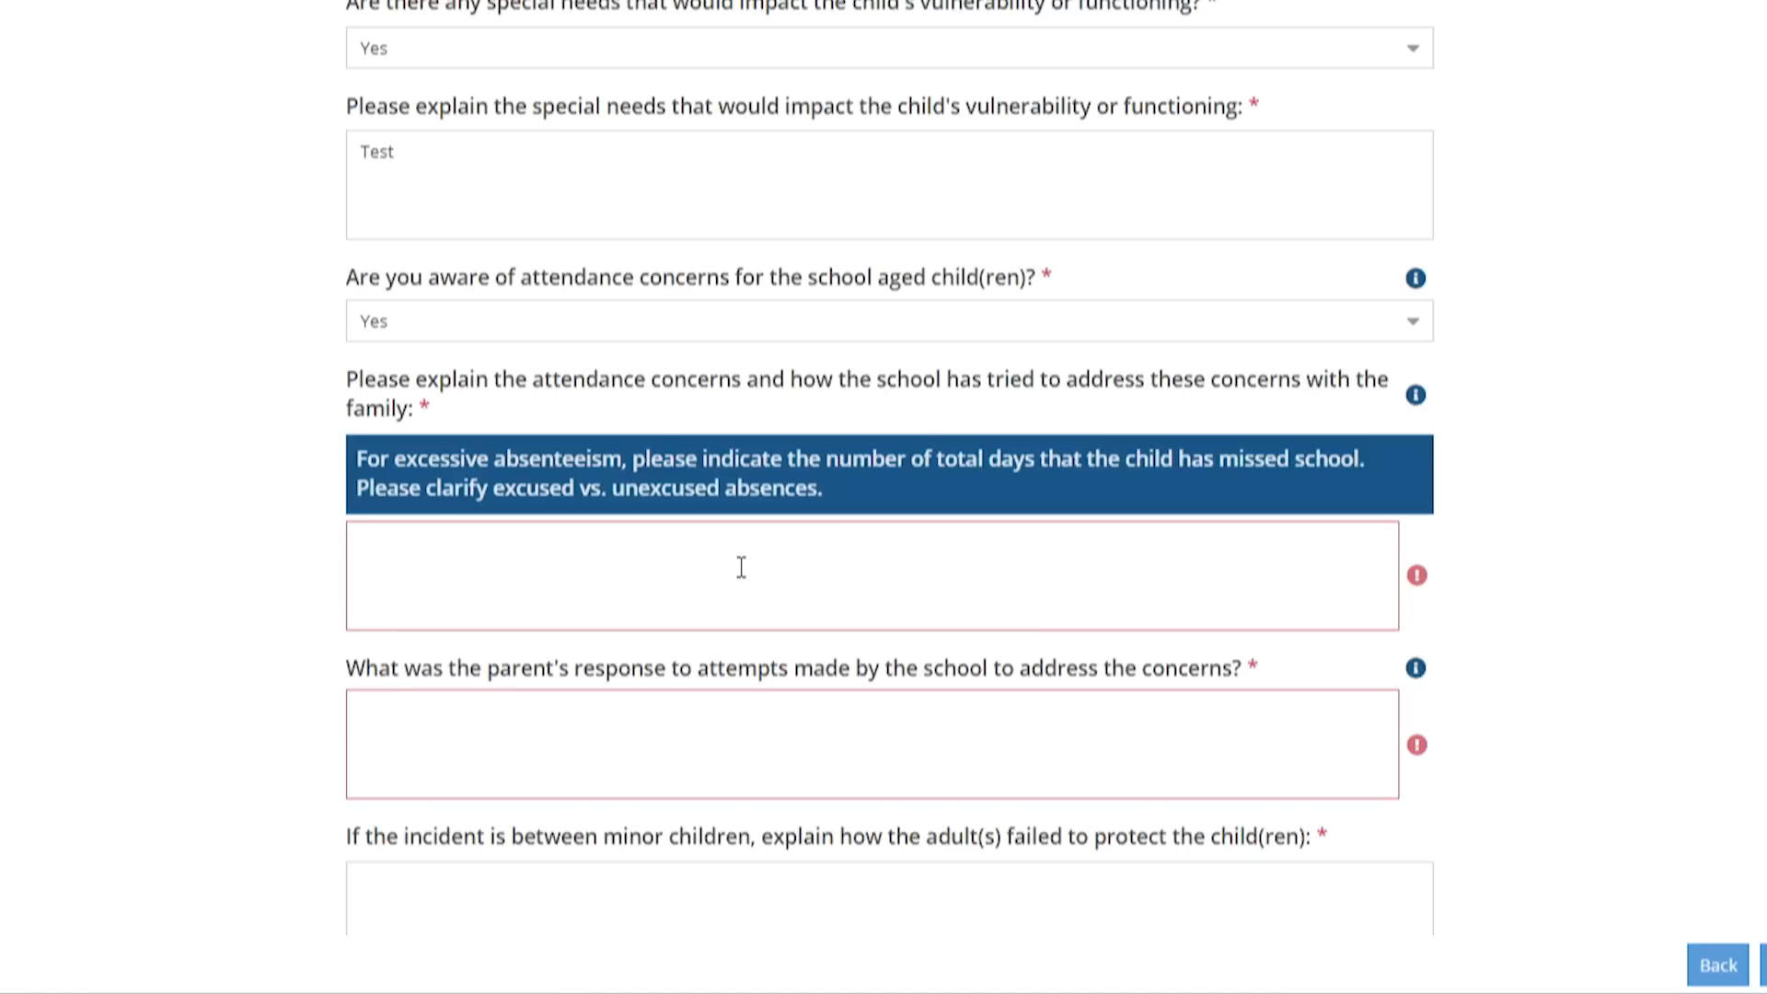
type("Test")
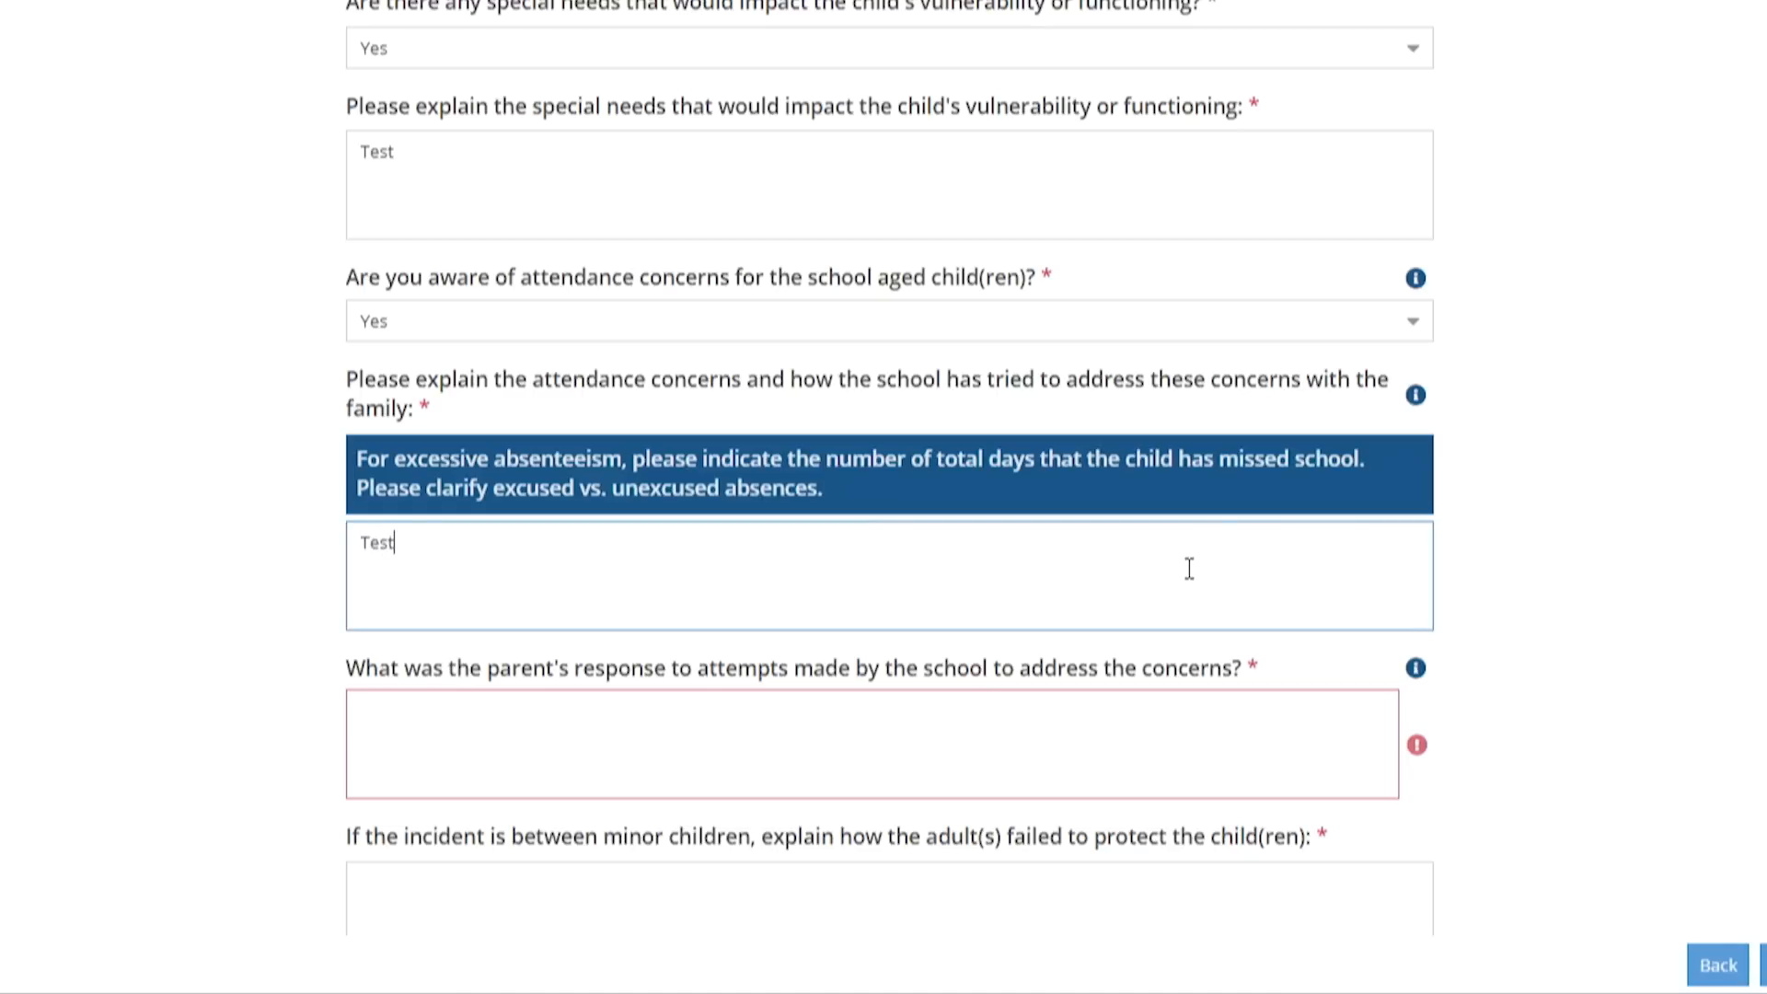
Enter 'Test' for the parent's response and failure-to-protect answers, then save the report
left_click(586, 753)
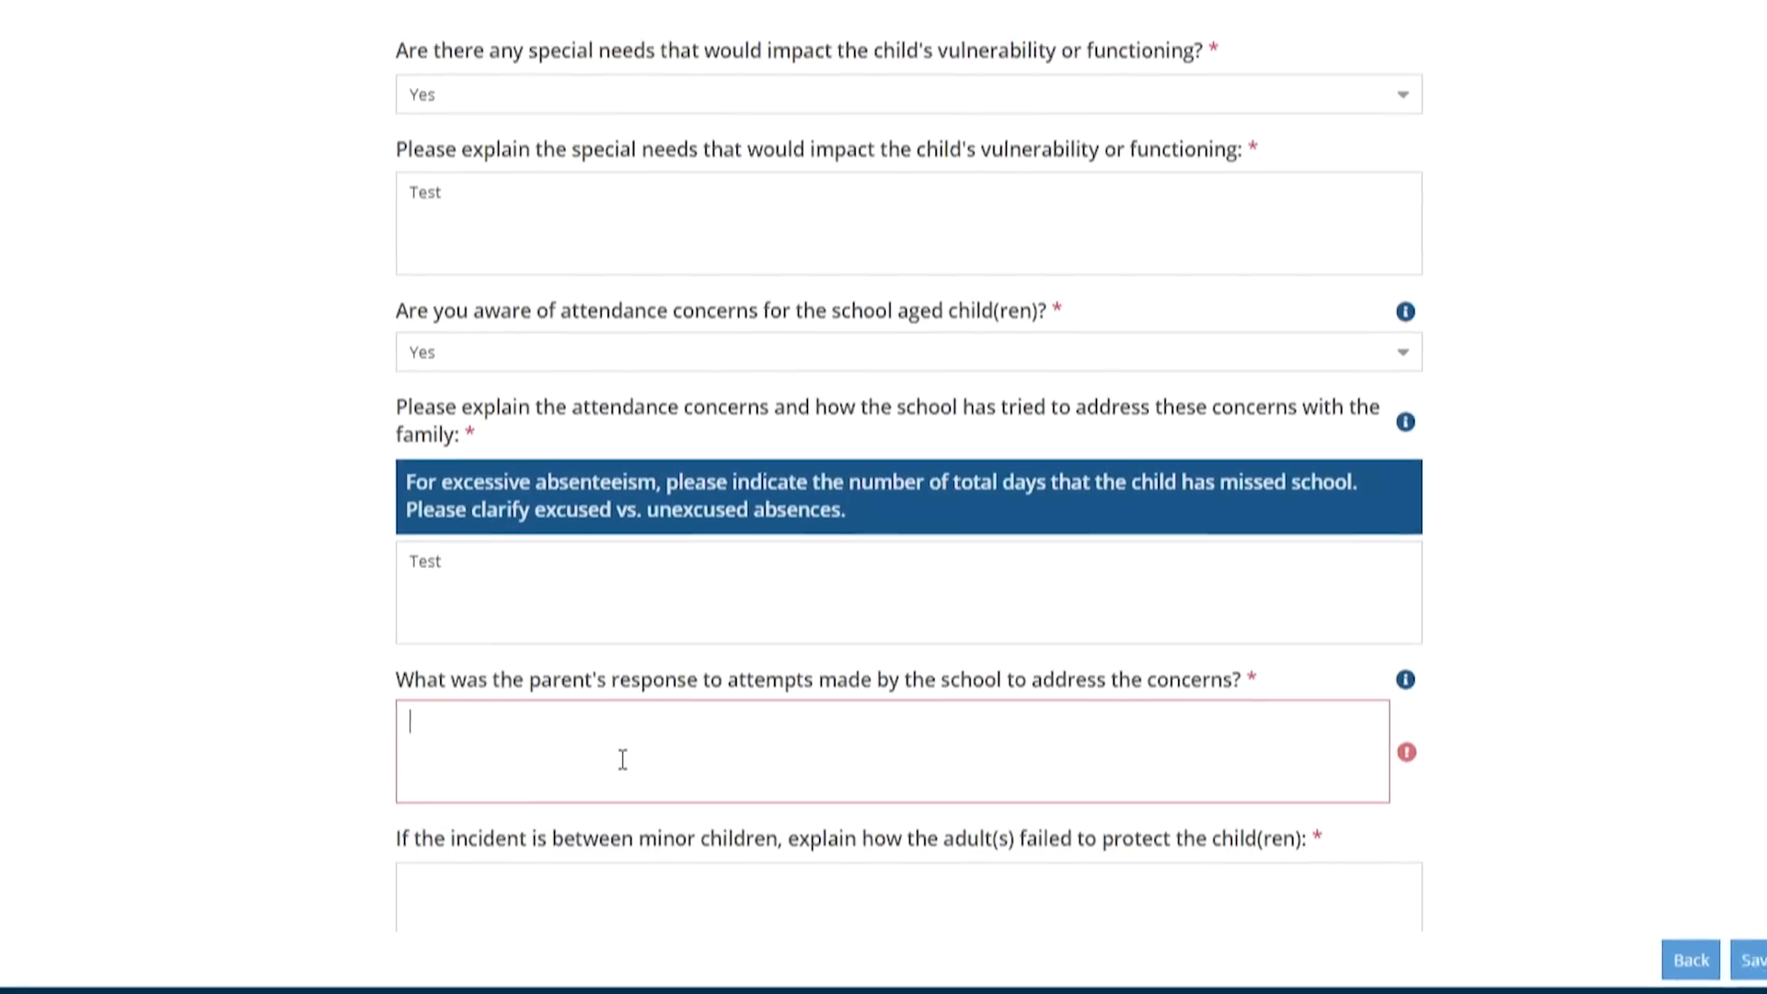
type("Test")
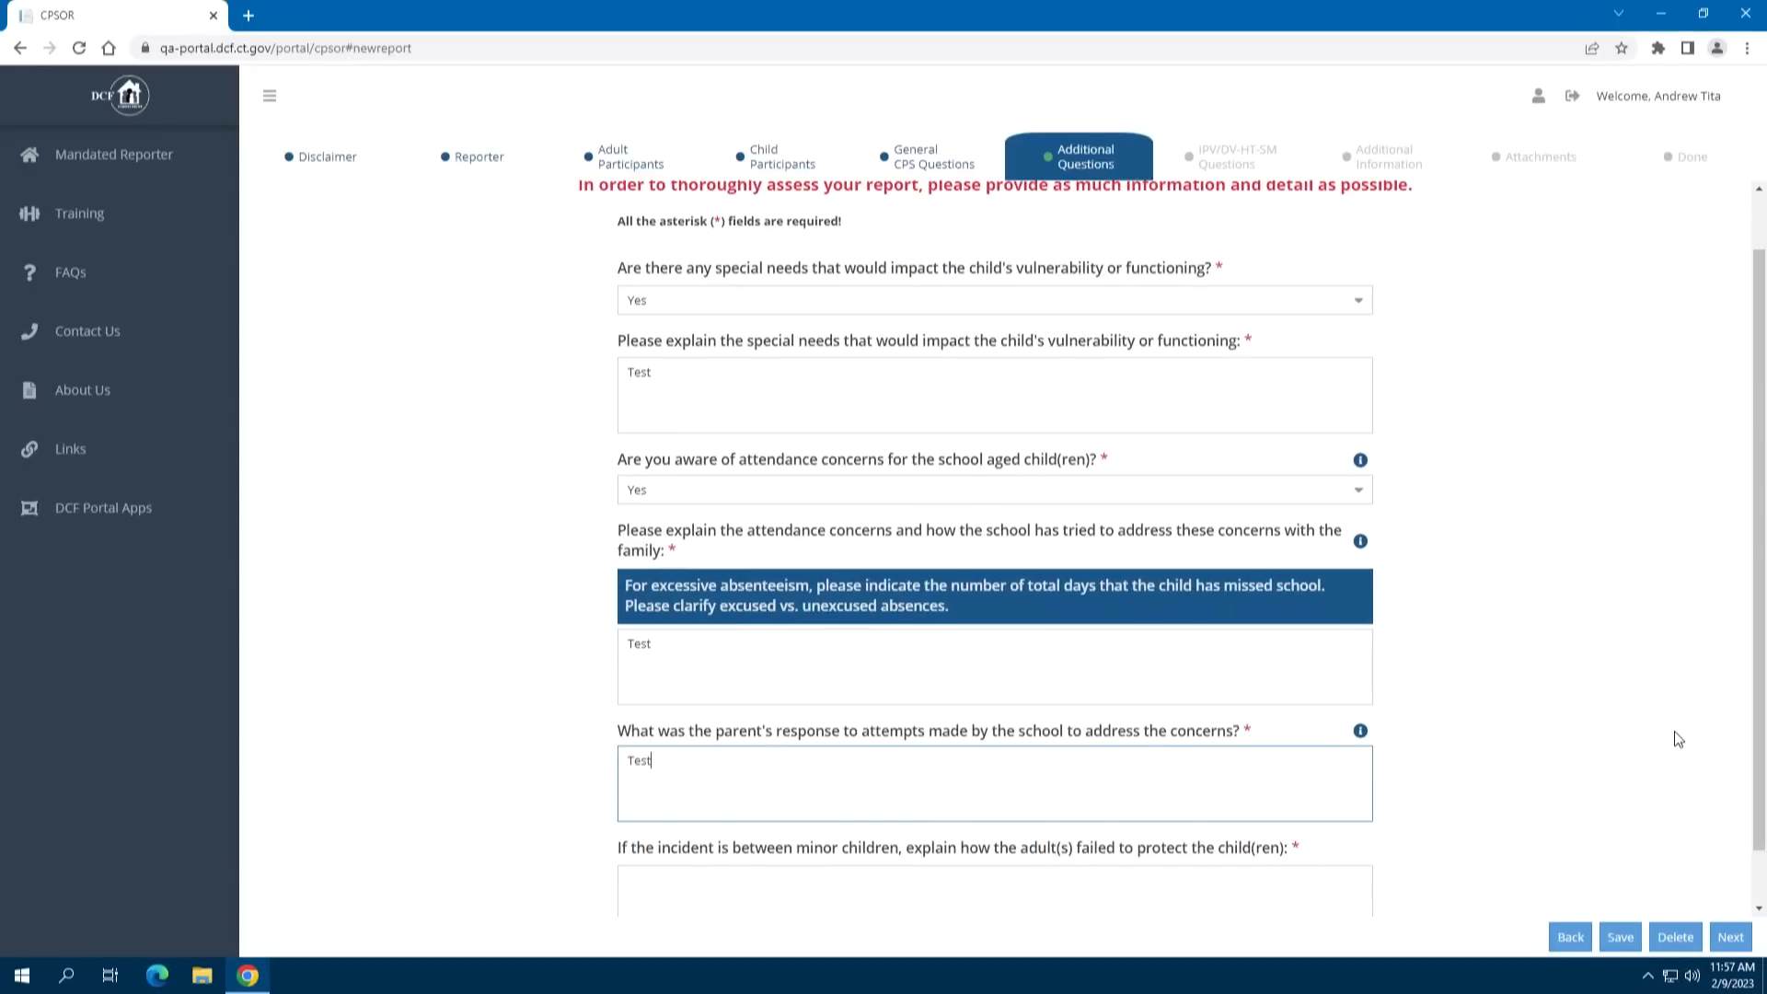
scroll(1674, 733, "down", 1)
left_click(670, 819)
type("Test")
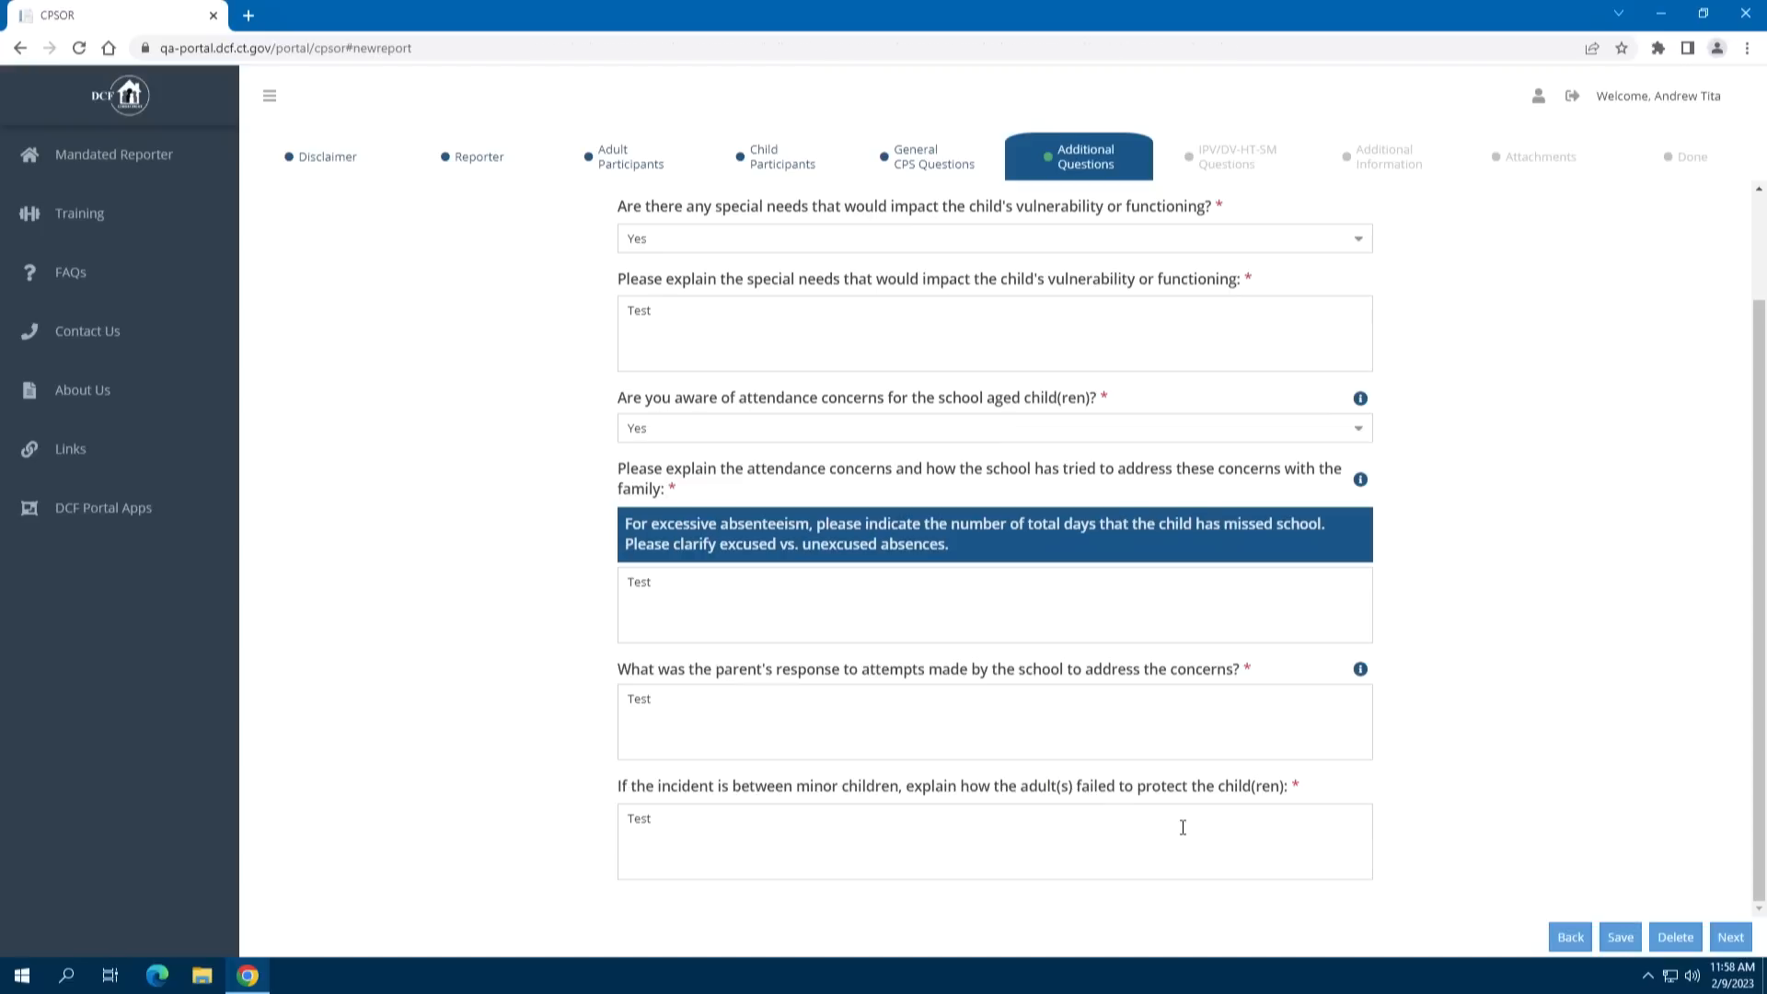
left_click(1621, 948)
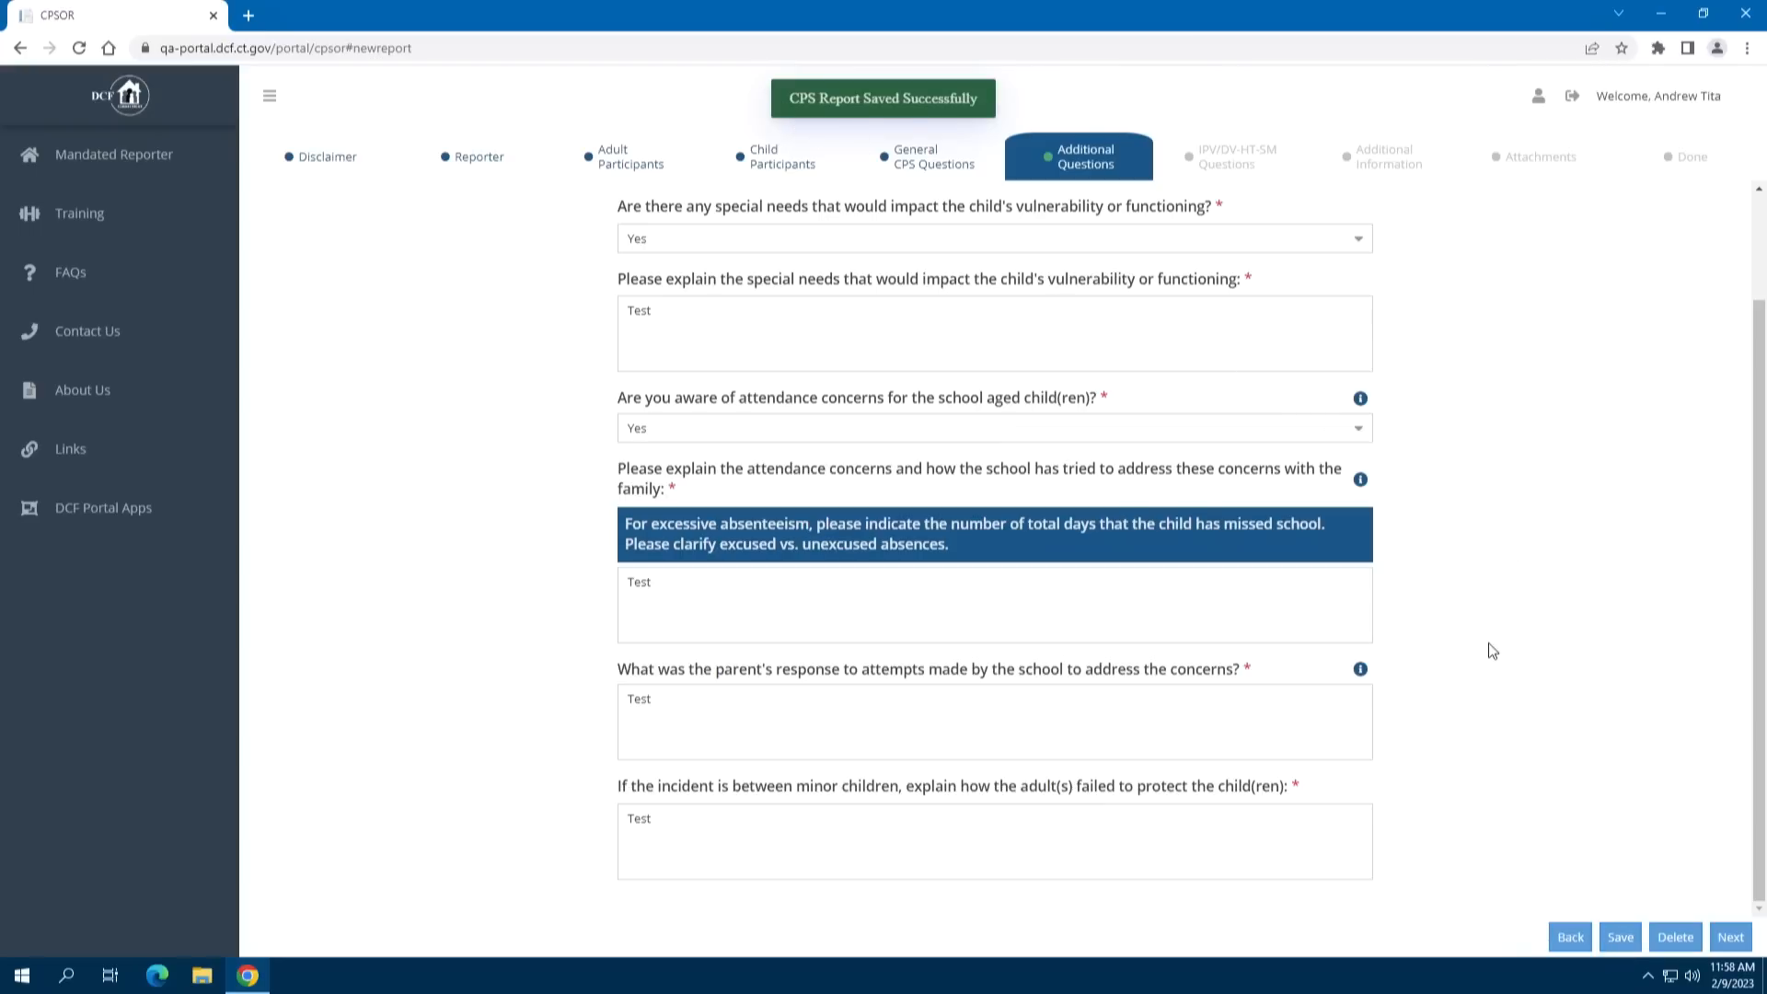
Reach the IPV/DV-HT-SM questions, leave every concern unchecked, and continue to Additional Information
left_click(1730, 937)
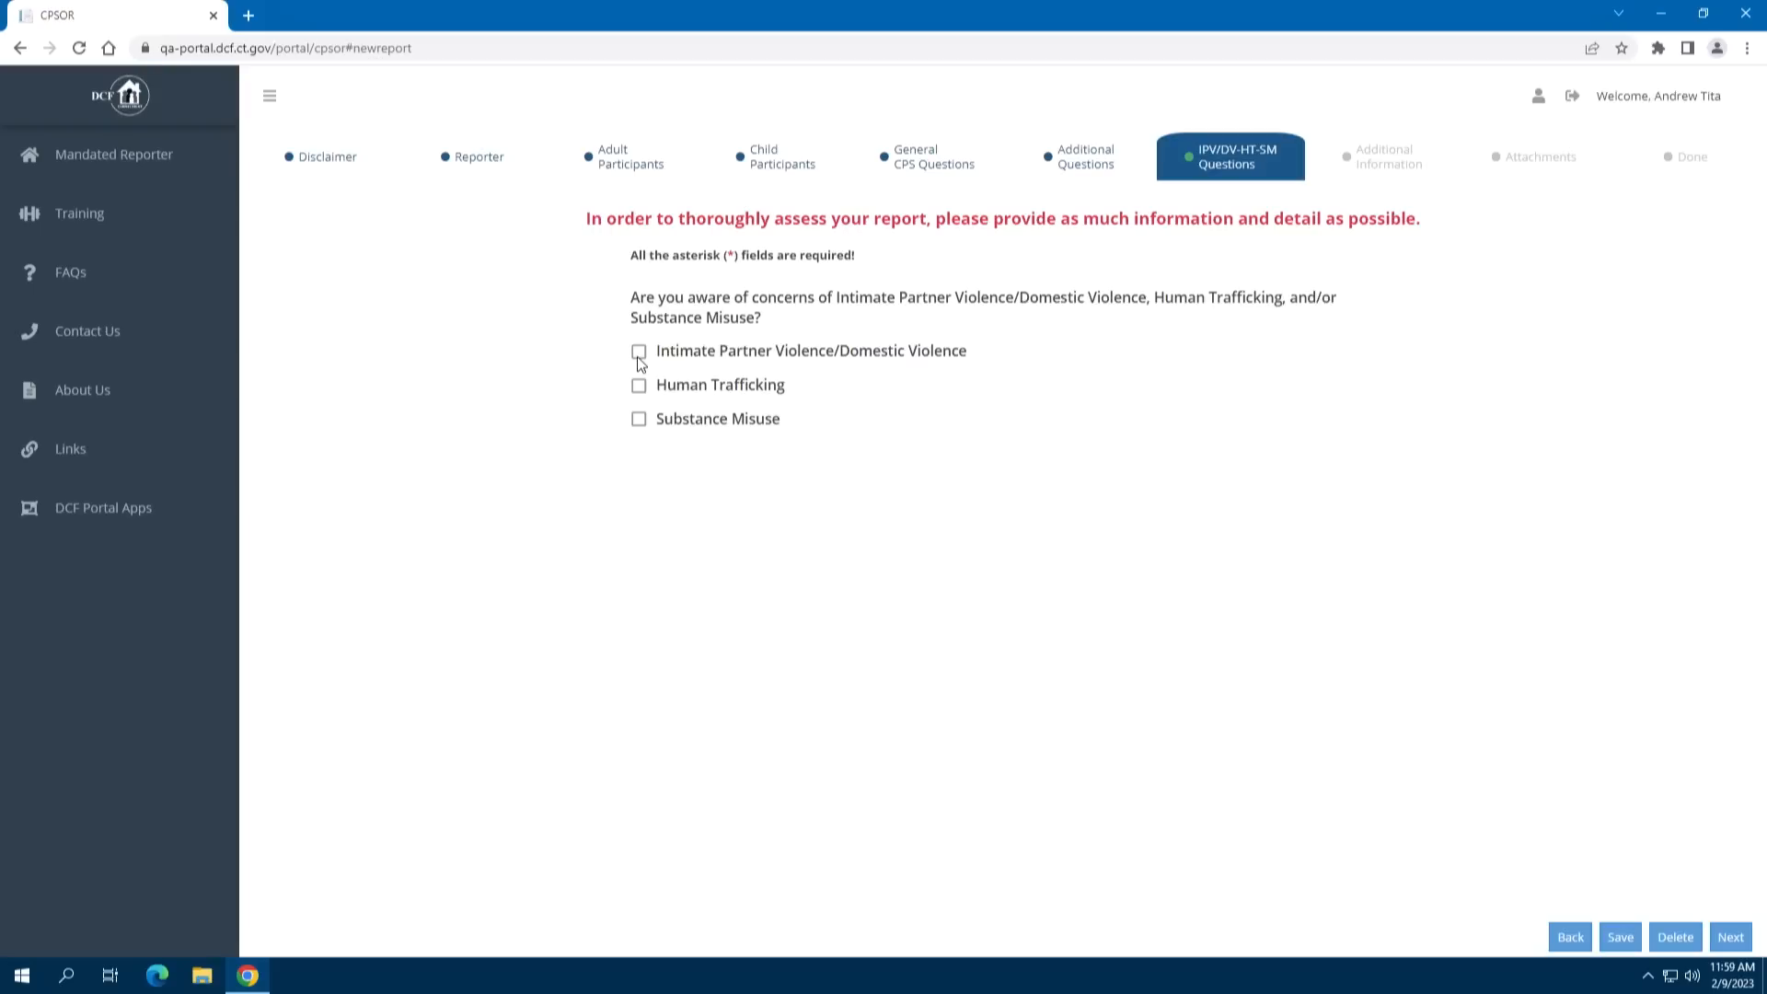
left_click(641, 353)
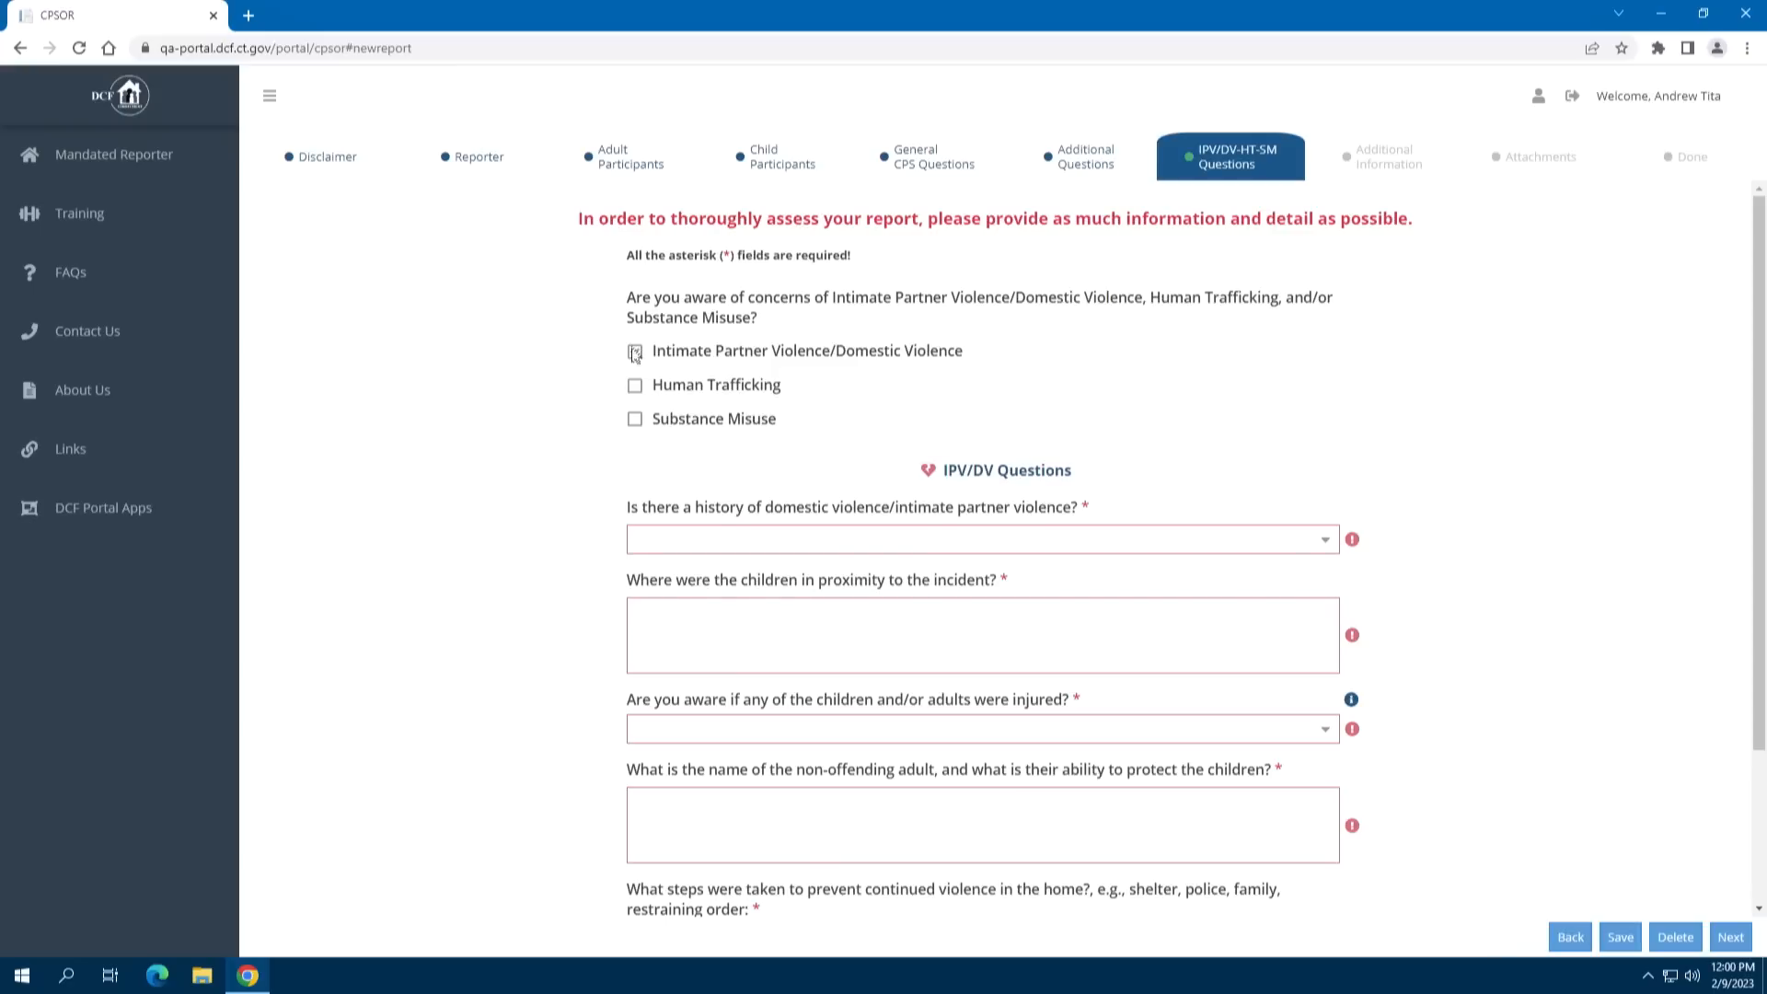
left_click(635, 353)
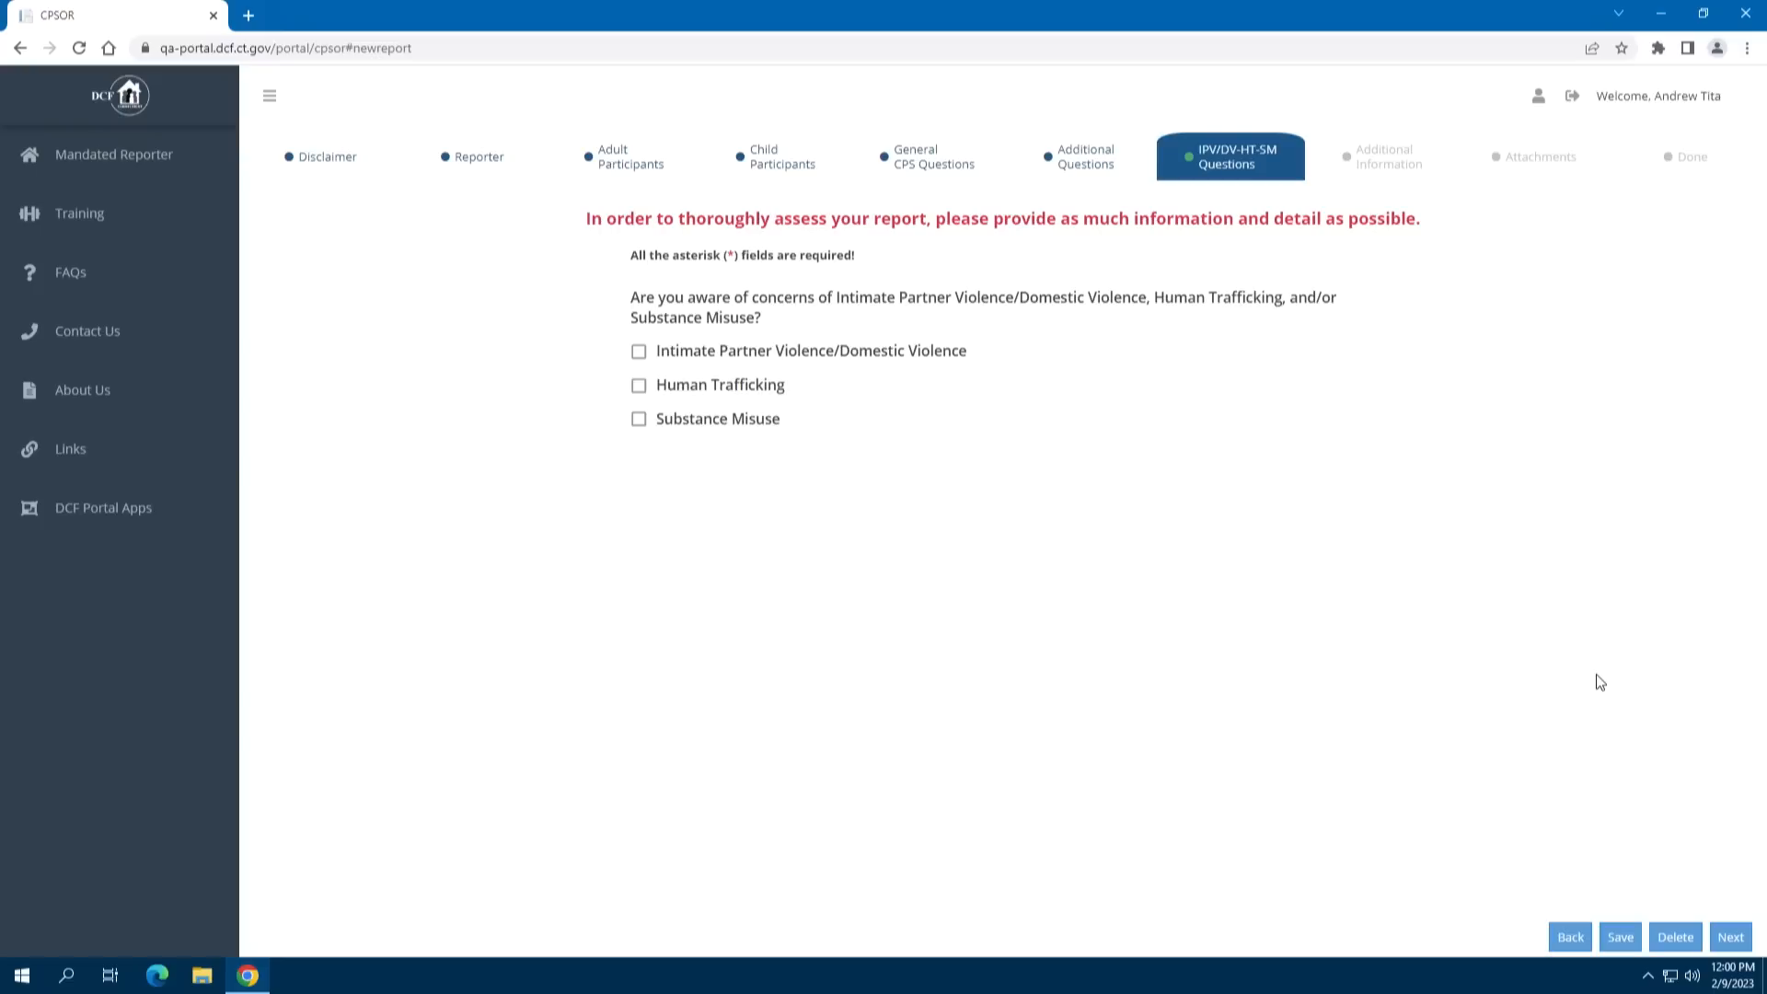
left_click(1730, 938)
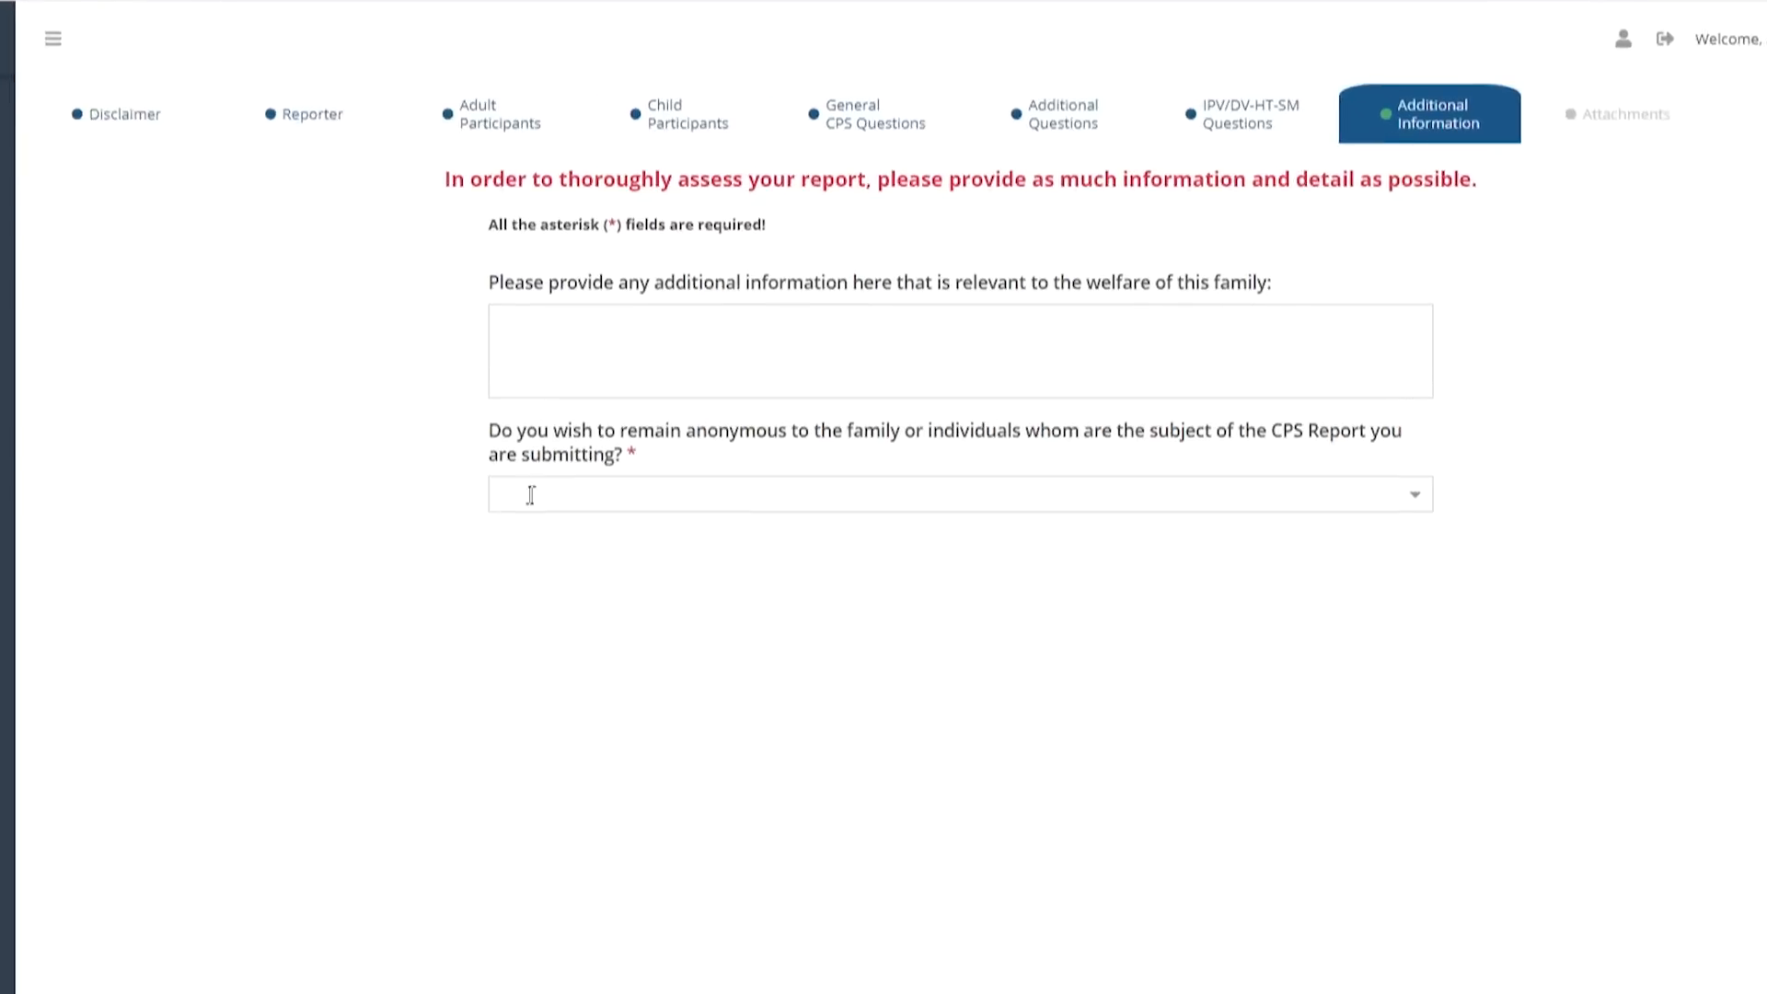
Enter 'Test' as additional family information, choose Yes to remain anonymous, and save
left_click(503, 360)
type("Test")
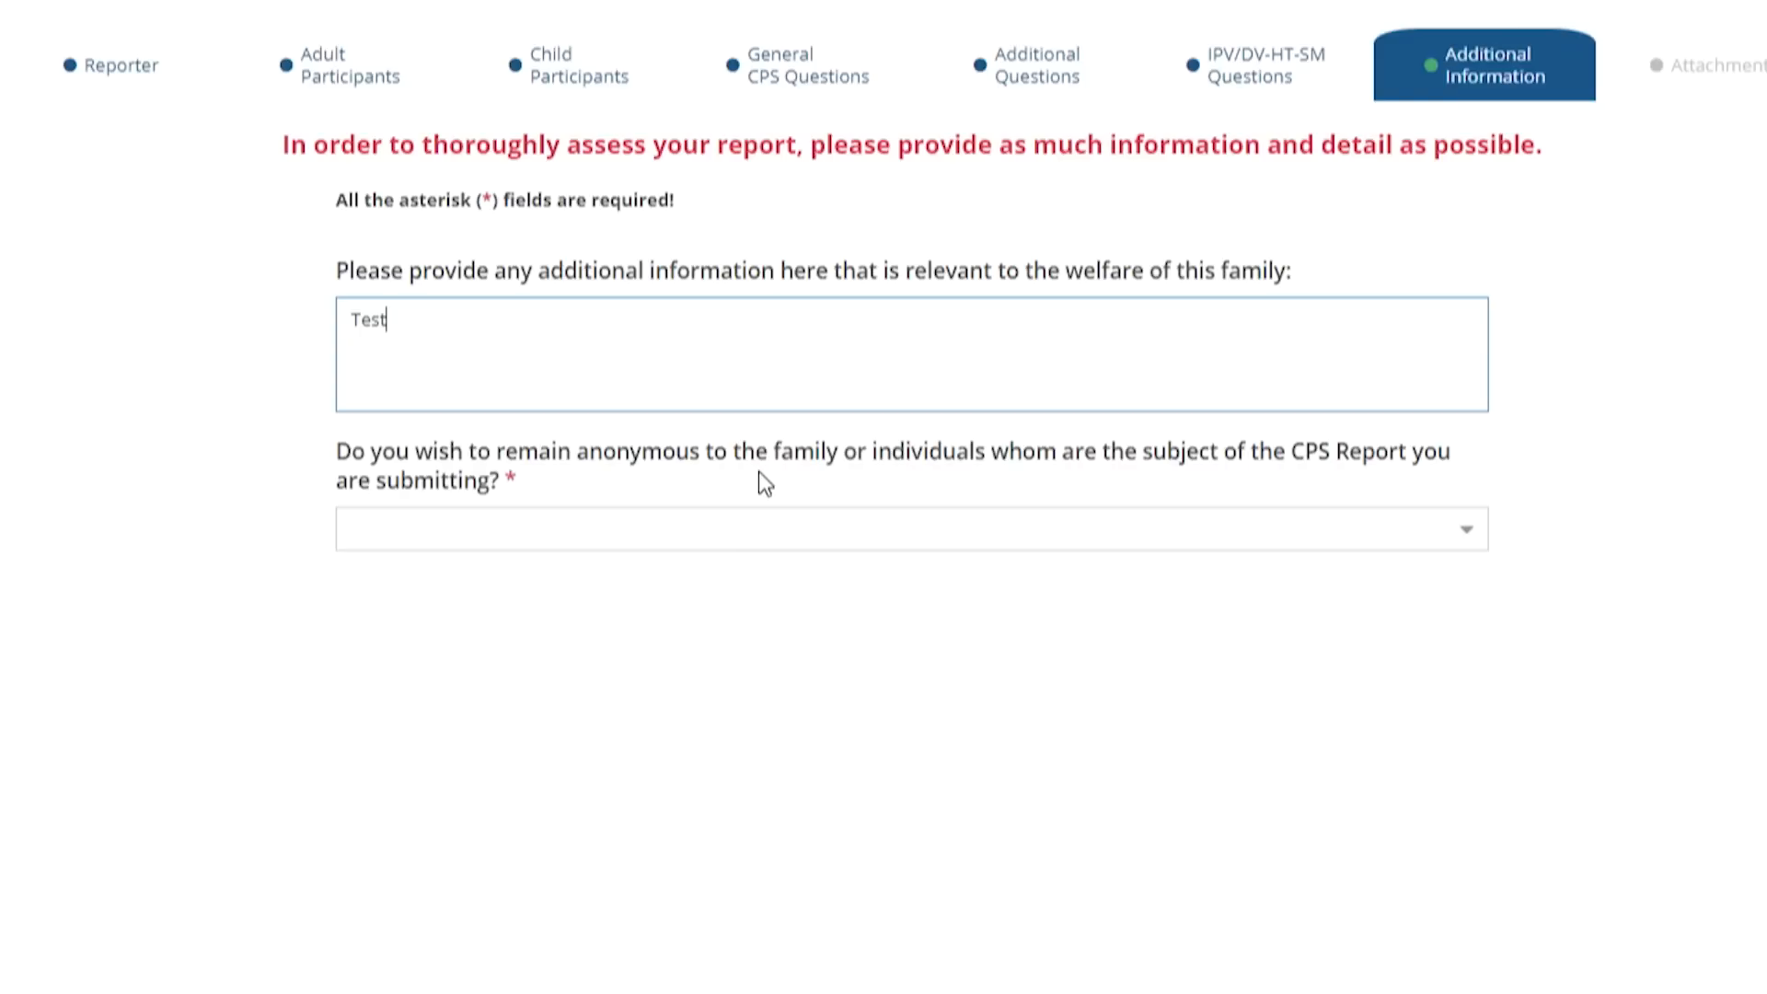
left_click(1465, 541)
left_click(797, 582)
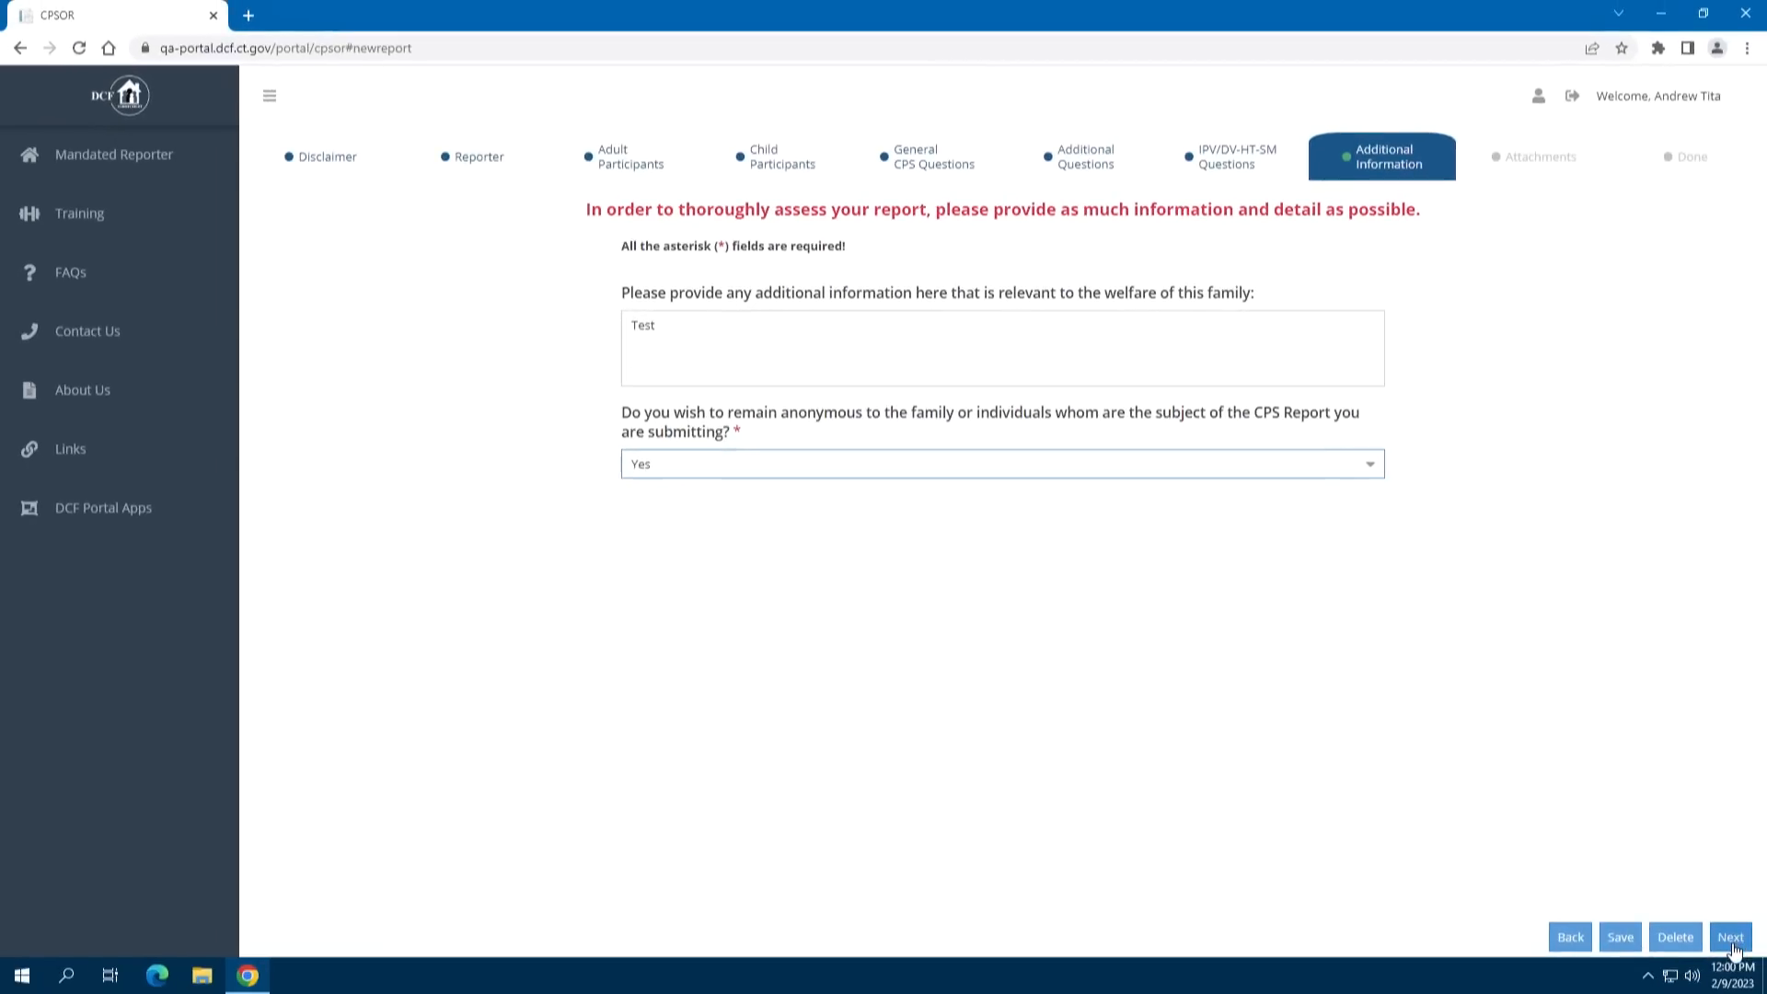
left_click(1731, 945)
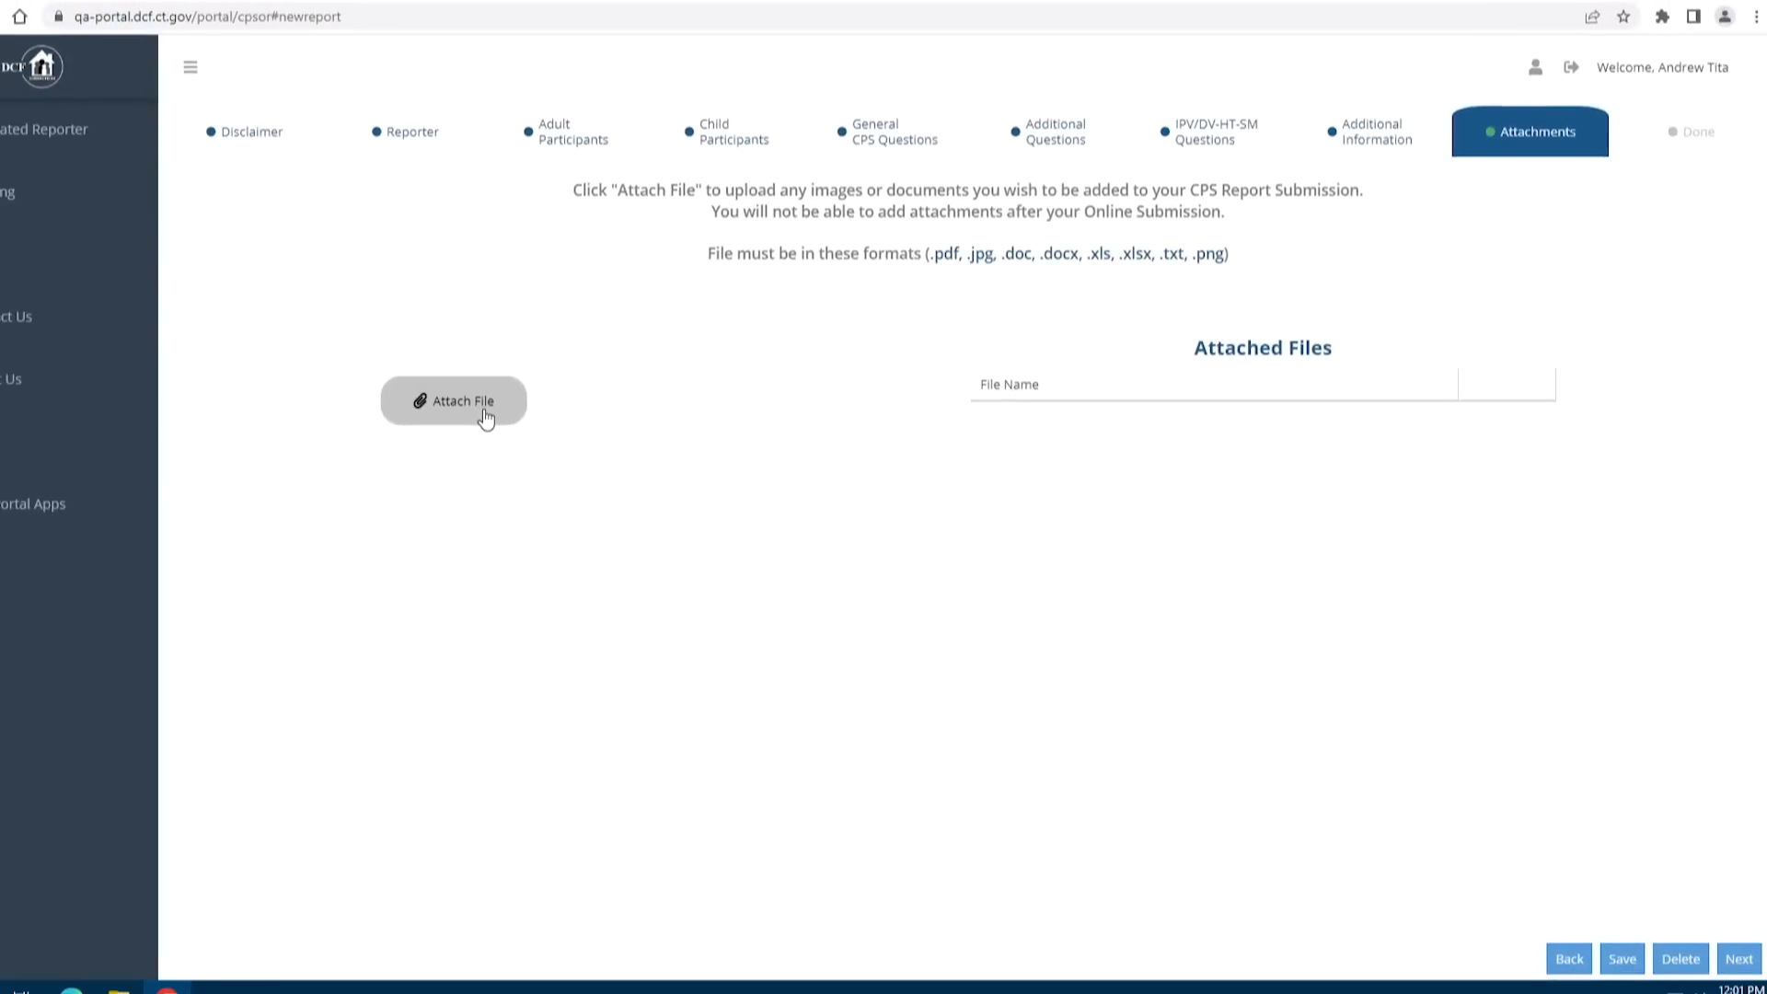
Attach CT-KIND LOGO.png and CT-KIND LOGO (002).png to the report
left_click(485, 409)
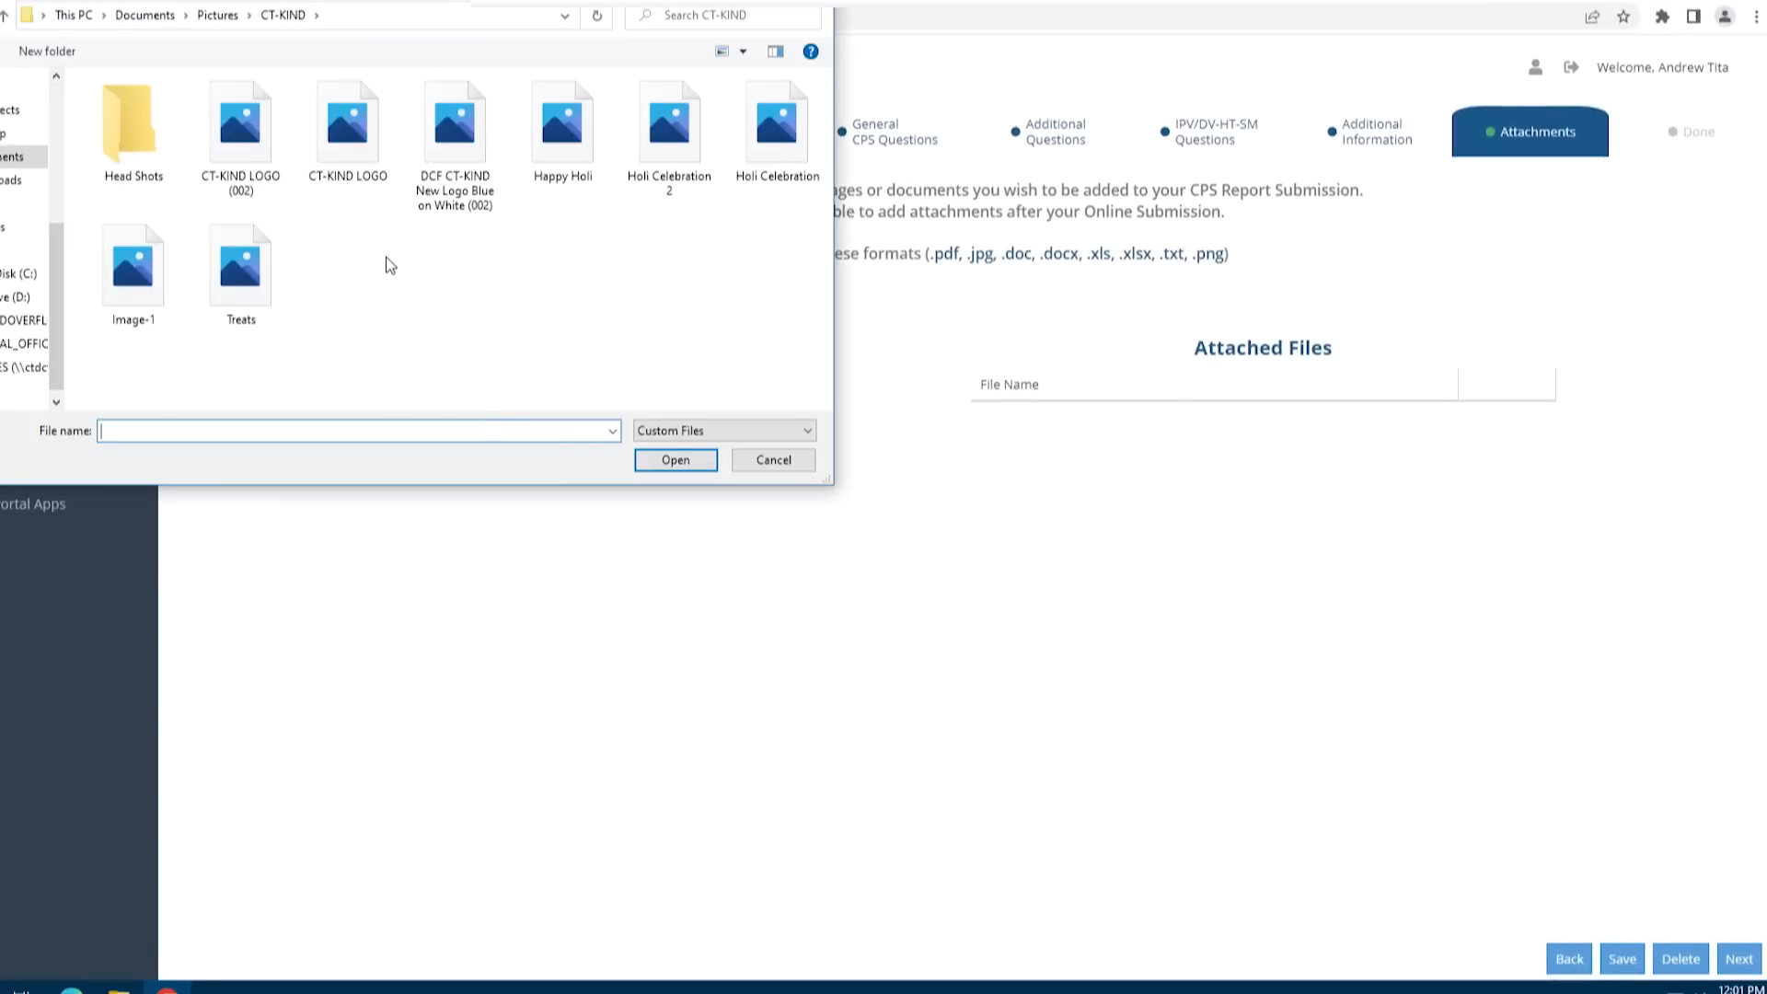
left_click(361, 153)
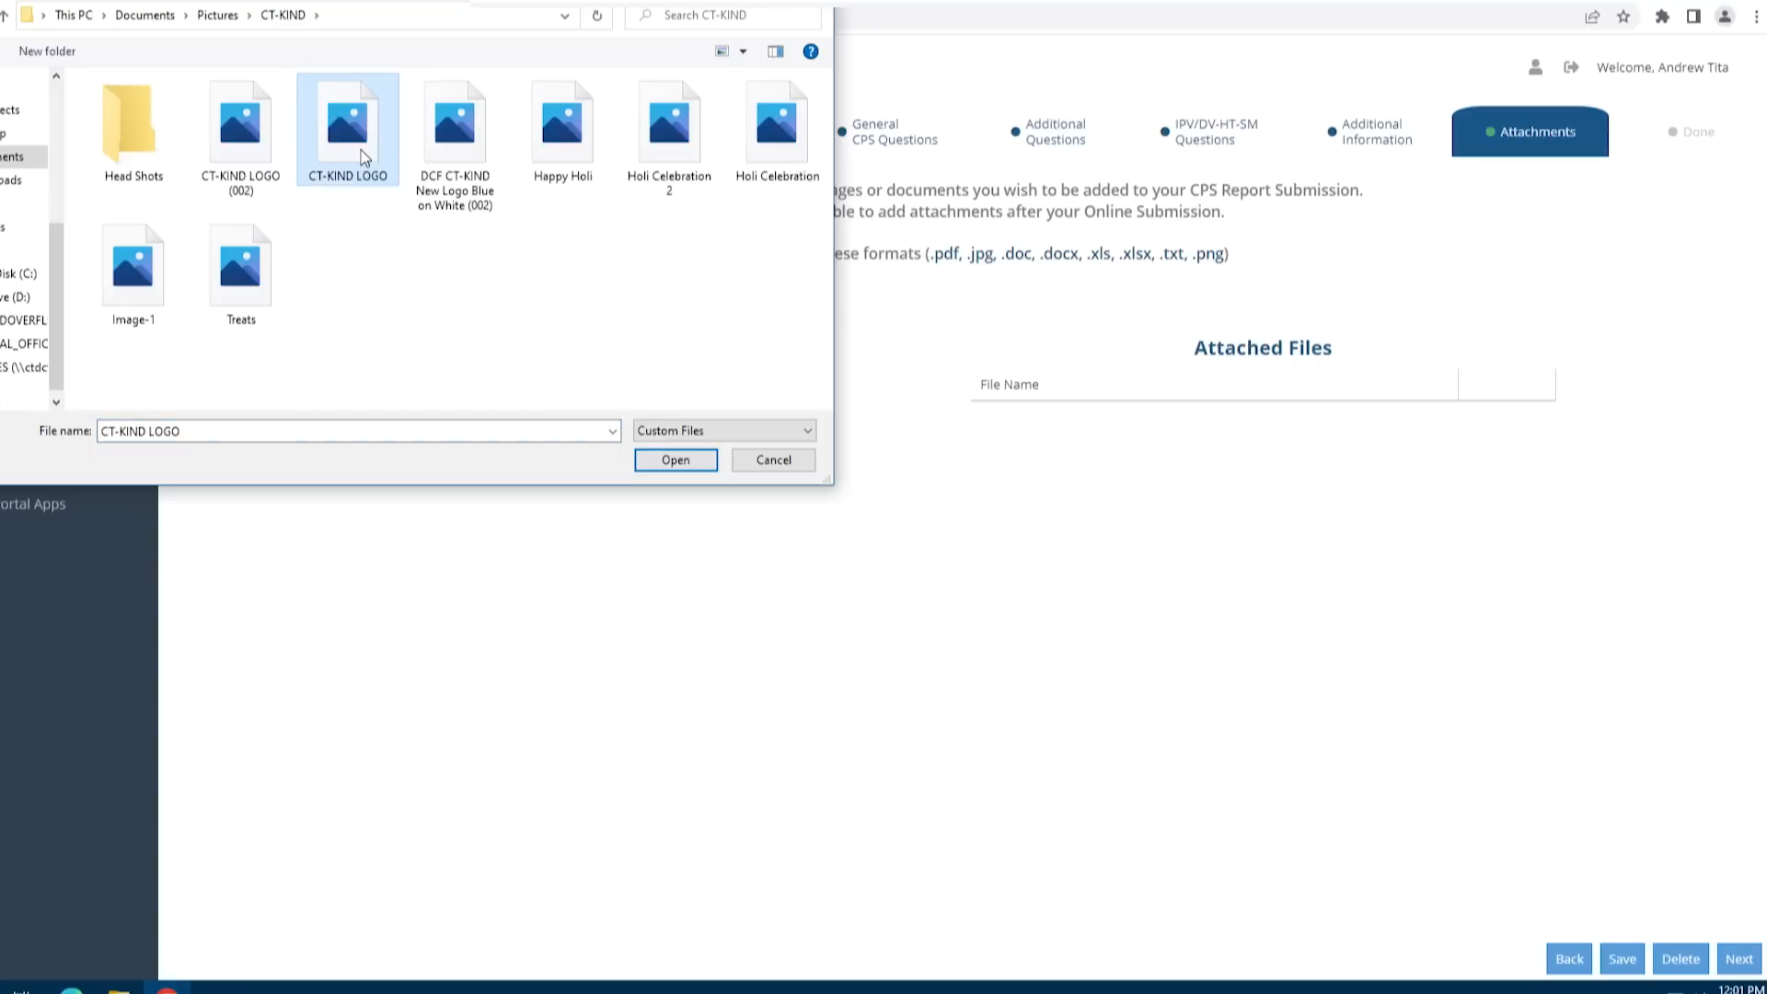
left_click(688, 464)
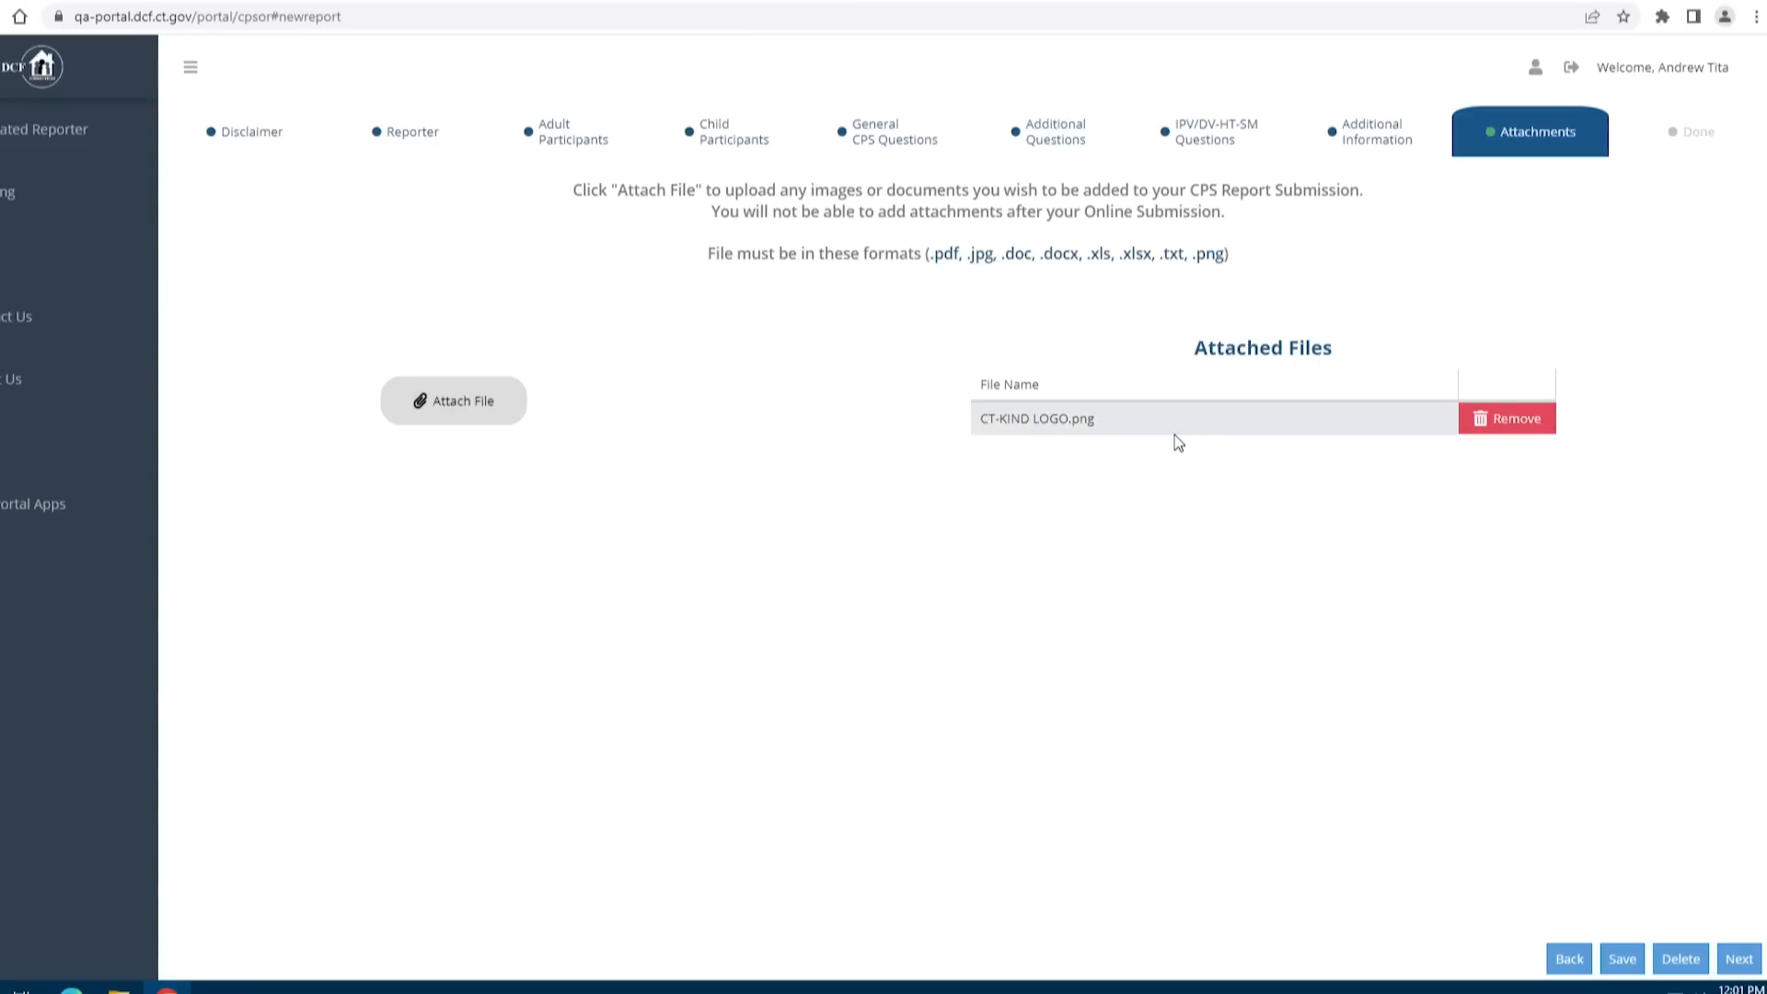
left_click(451, 411)
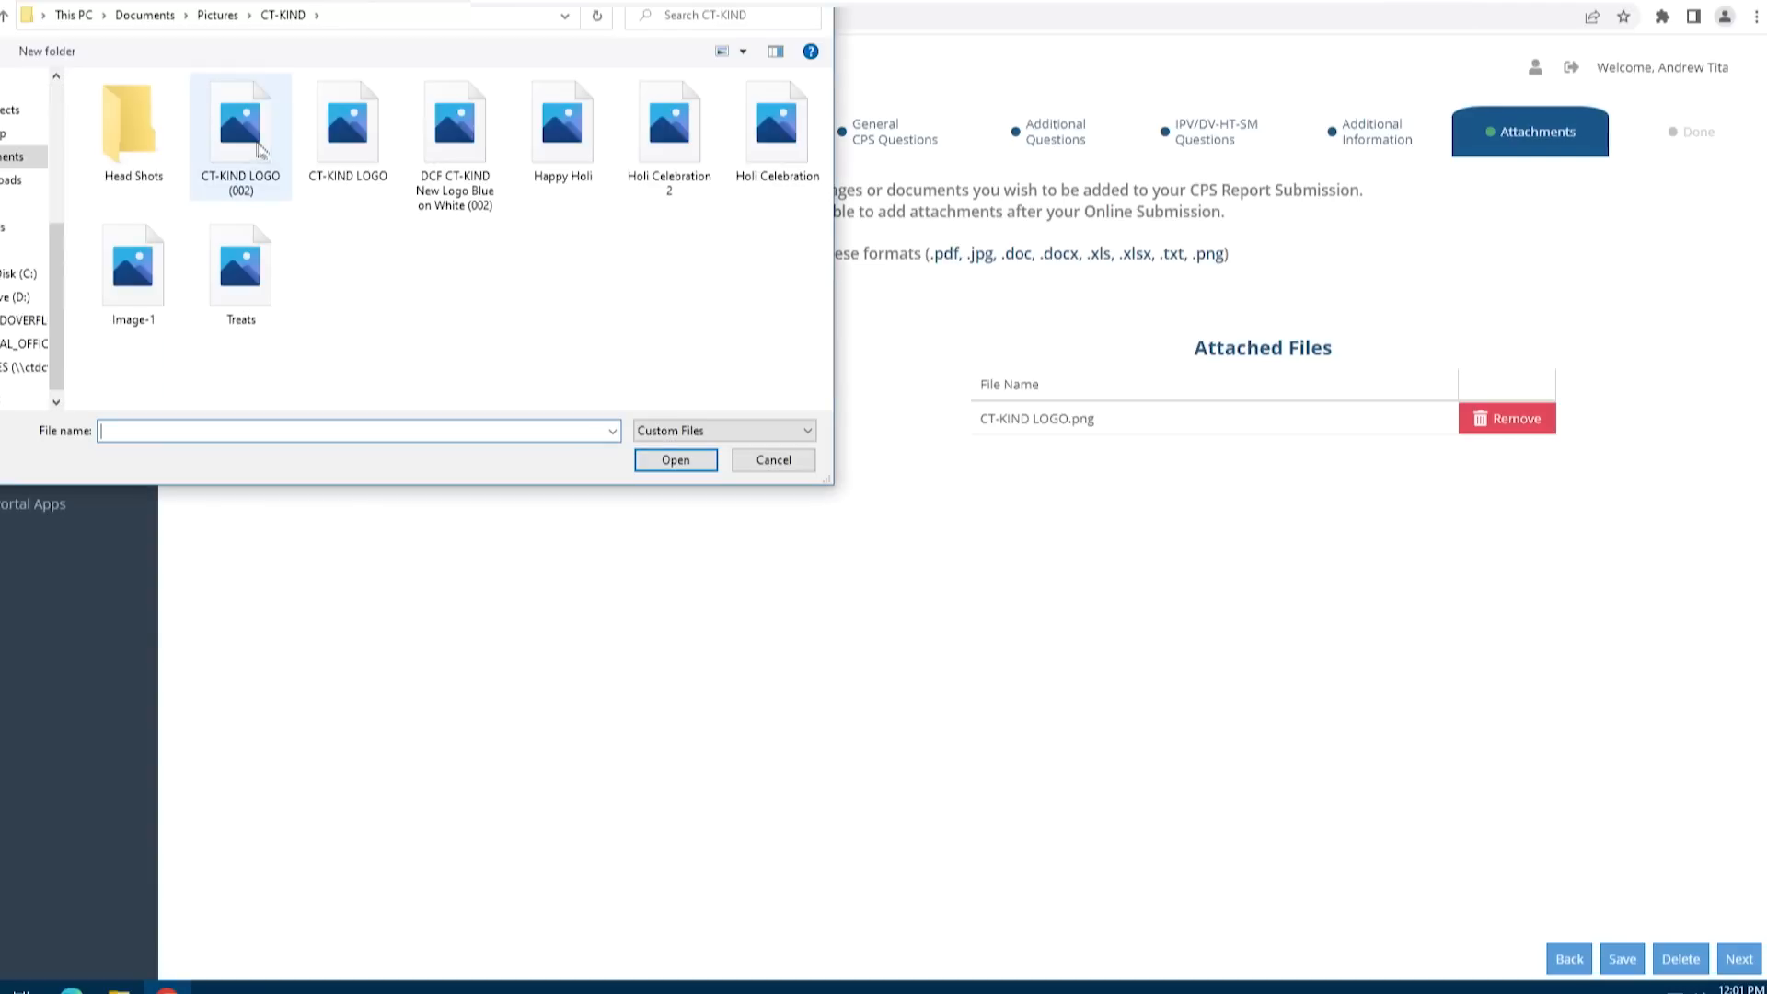
left_click(263, 152)
left_click(711, 461)
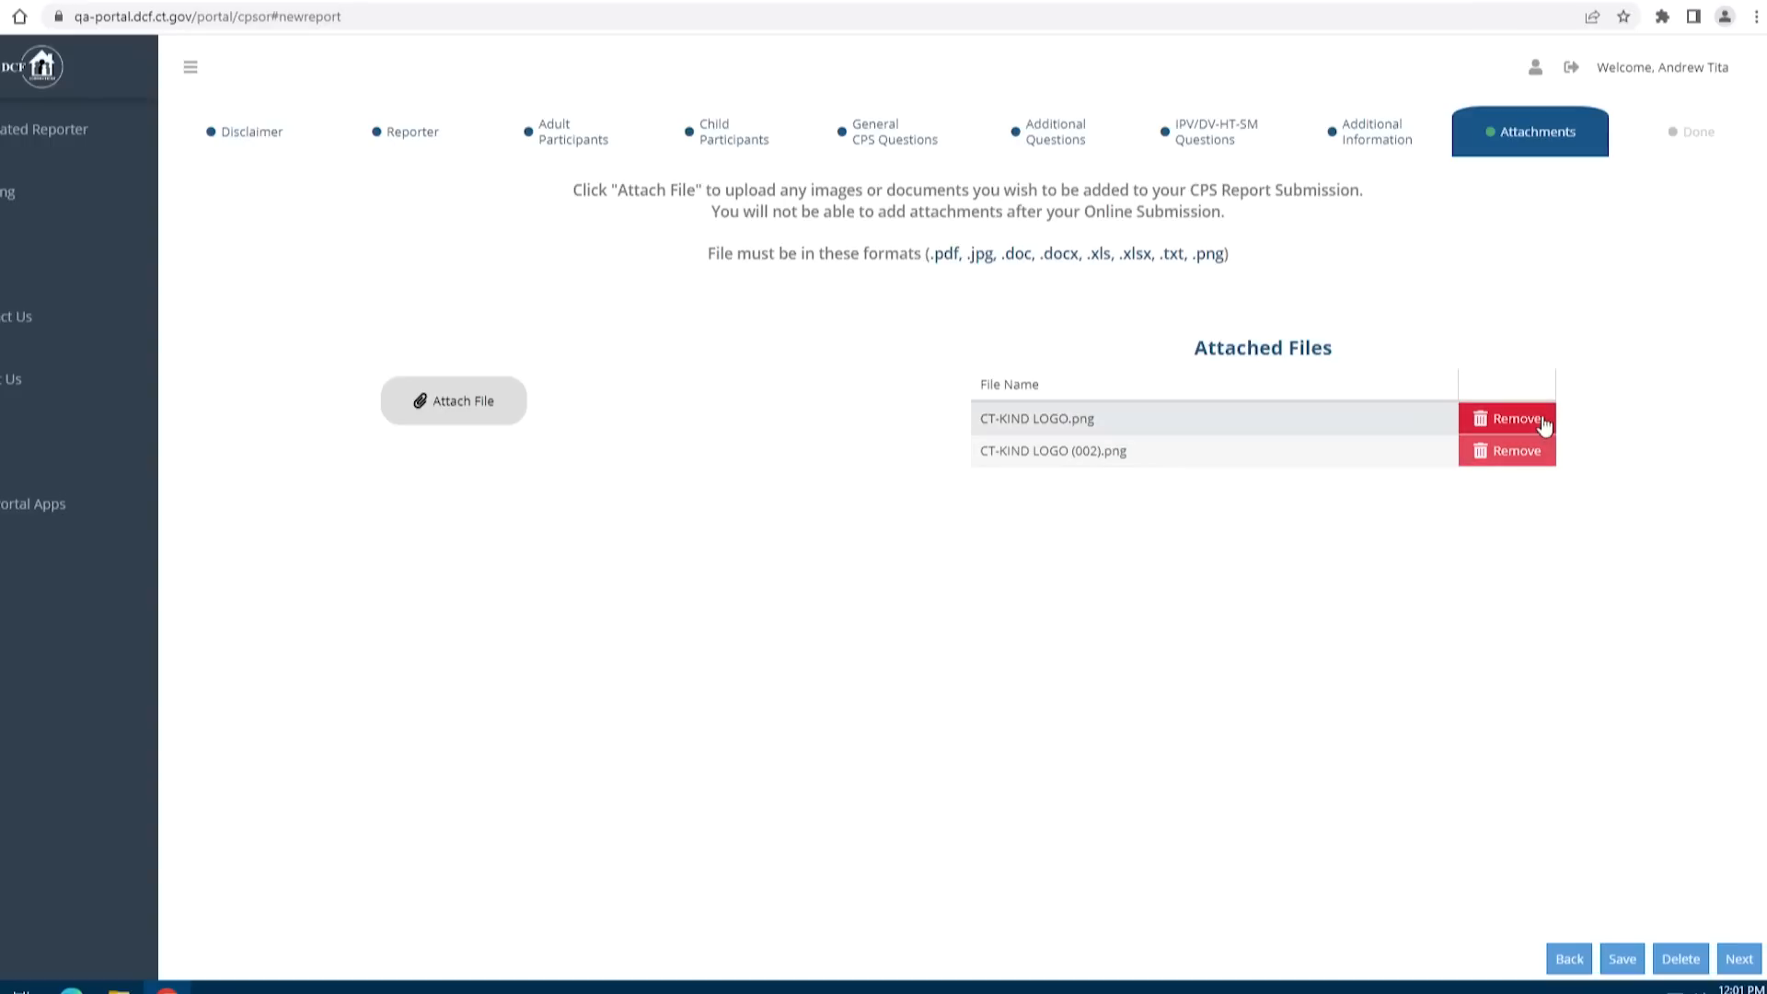
Remove CT-KIND LOGO.png, attach Image-1.jpg, and save the report to reach Done
left_click(1544, 424)
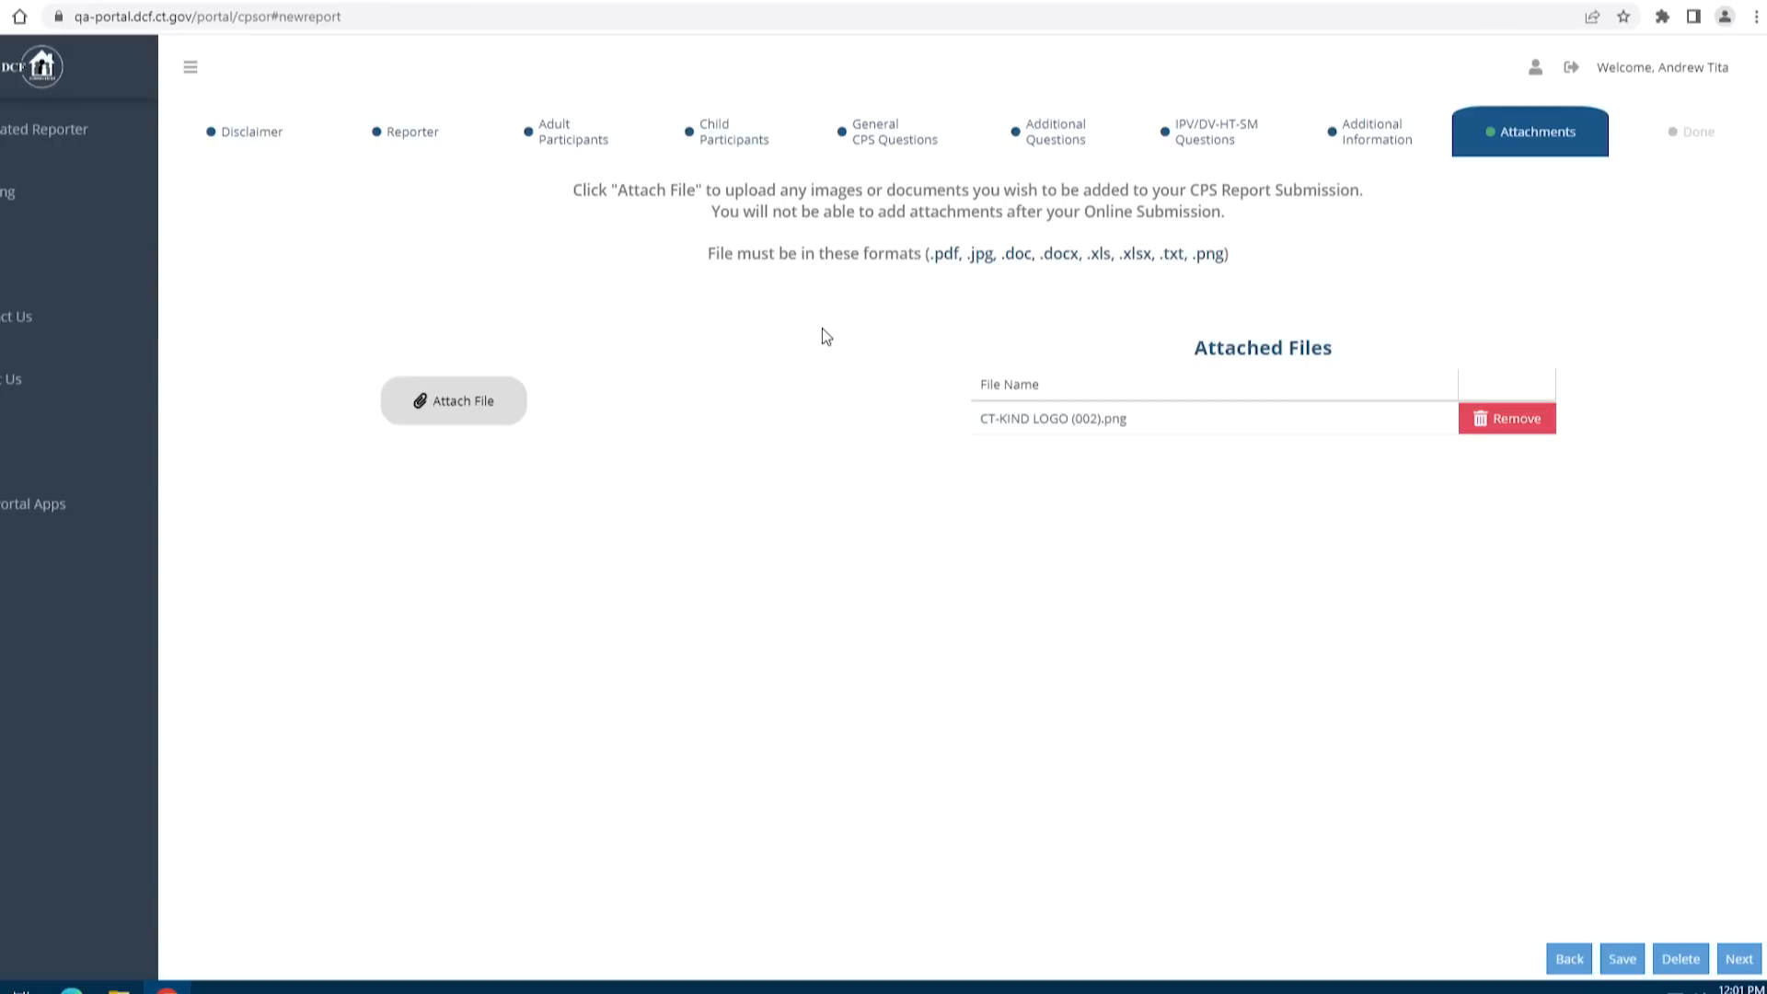
left_click(479, 401)
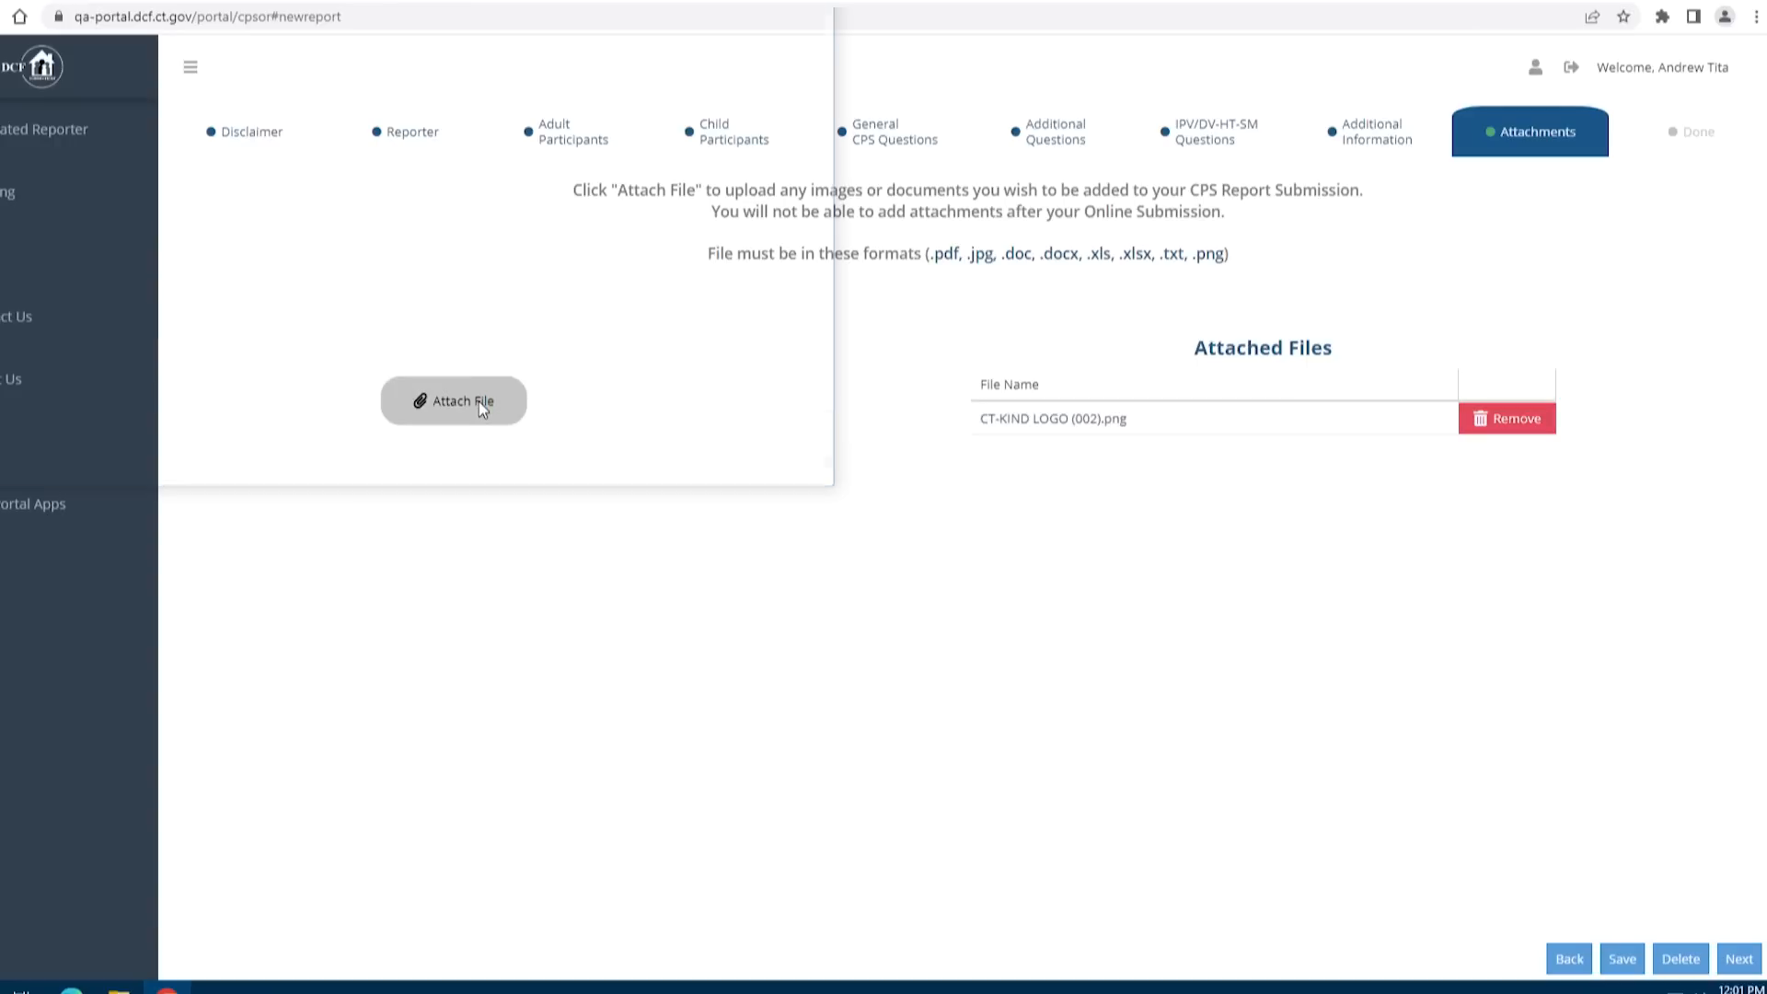
left_click(128, 269)
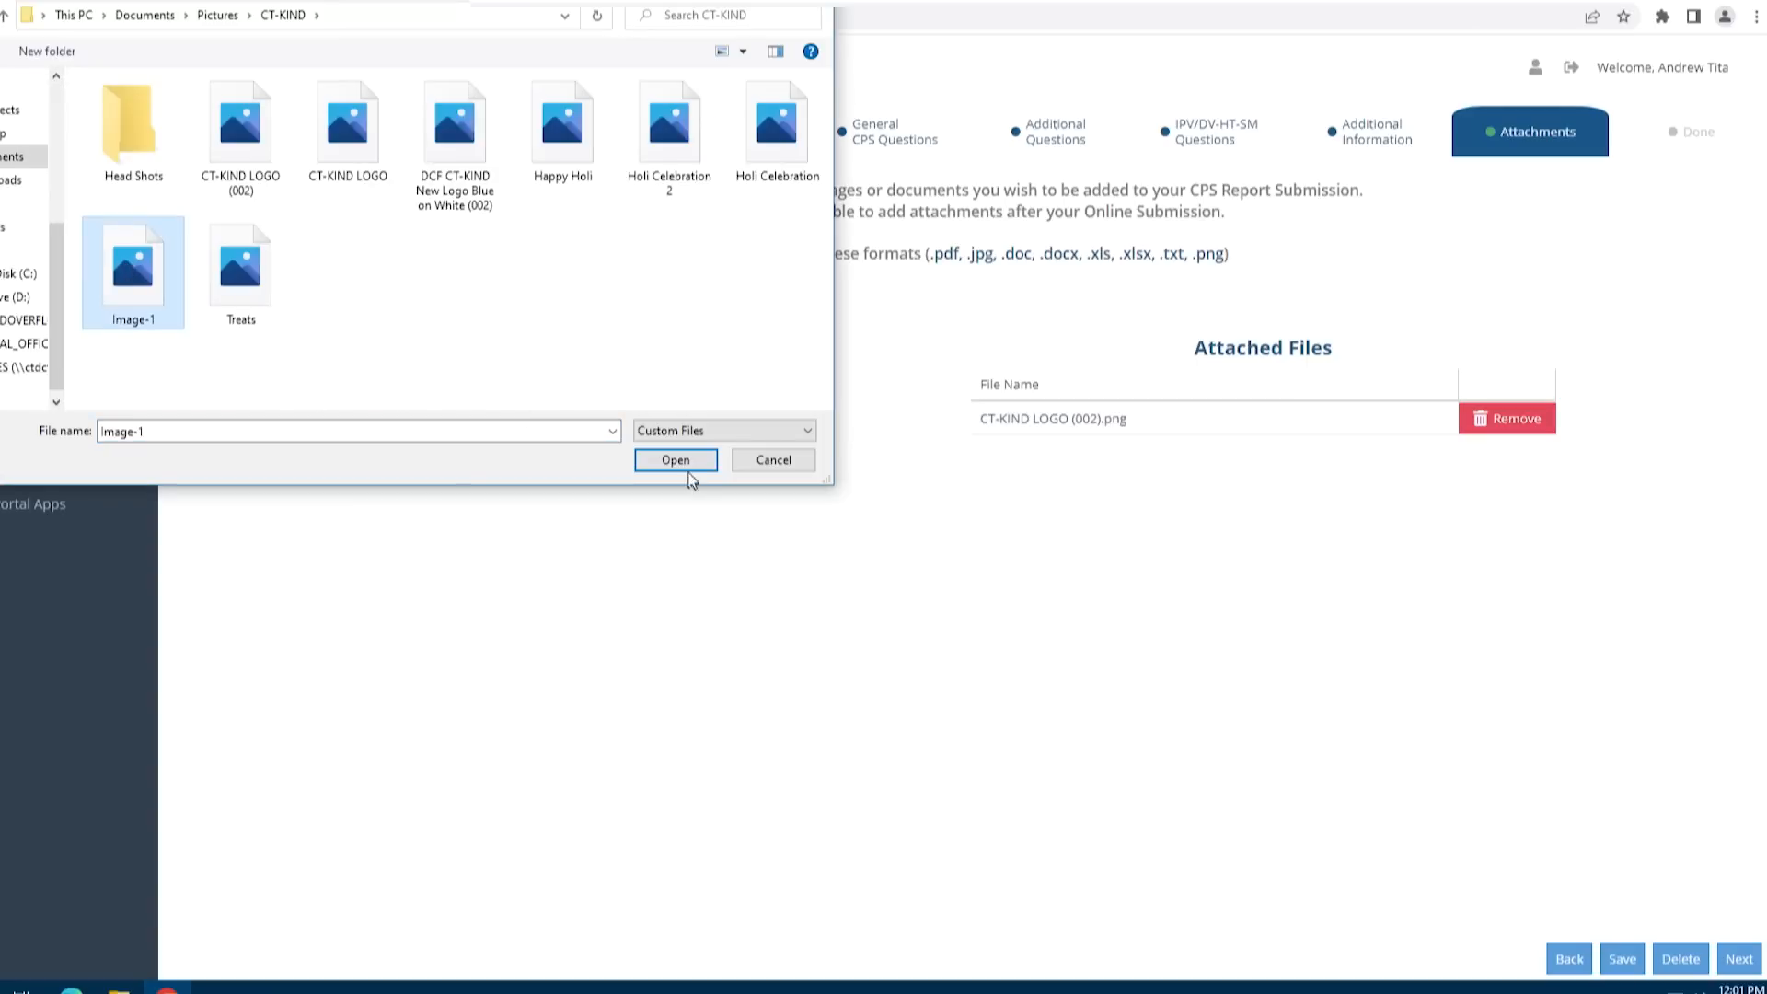
left_click(699, 460)
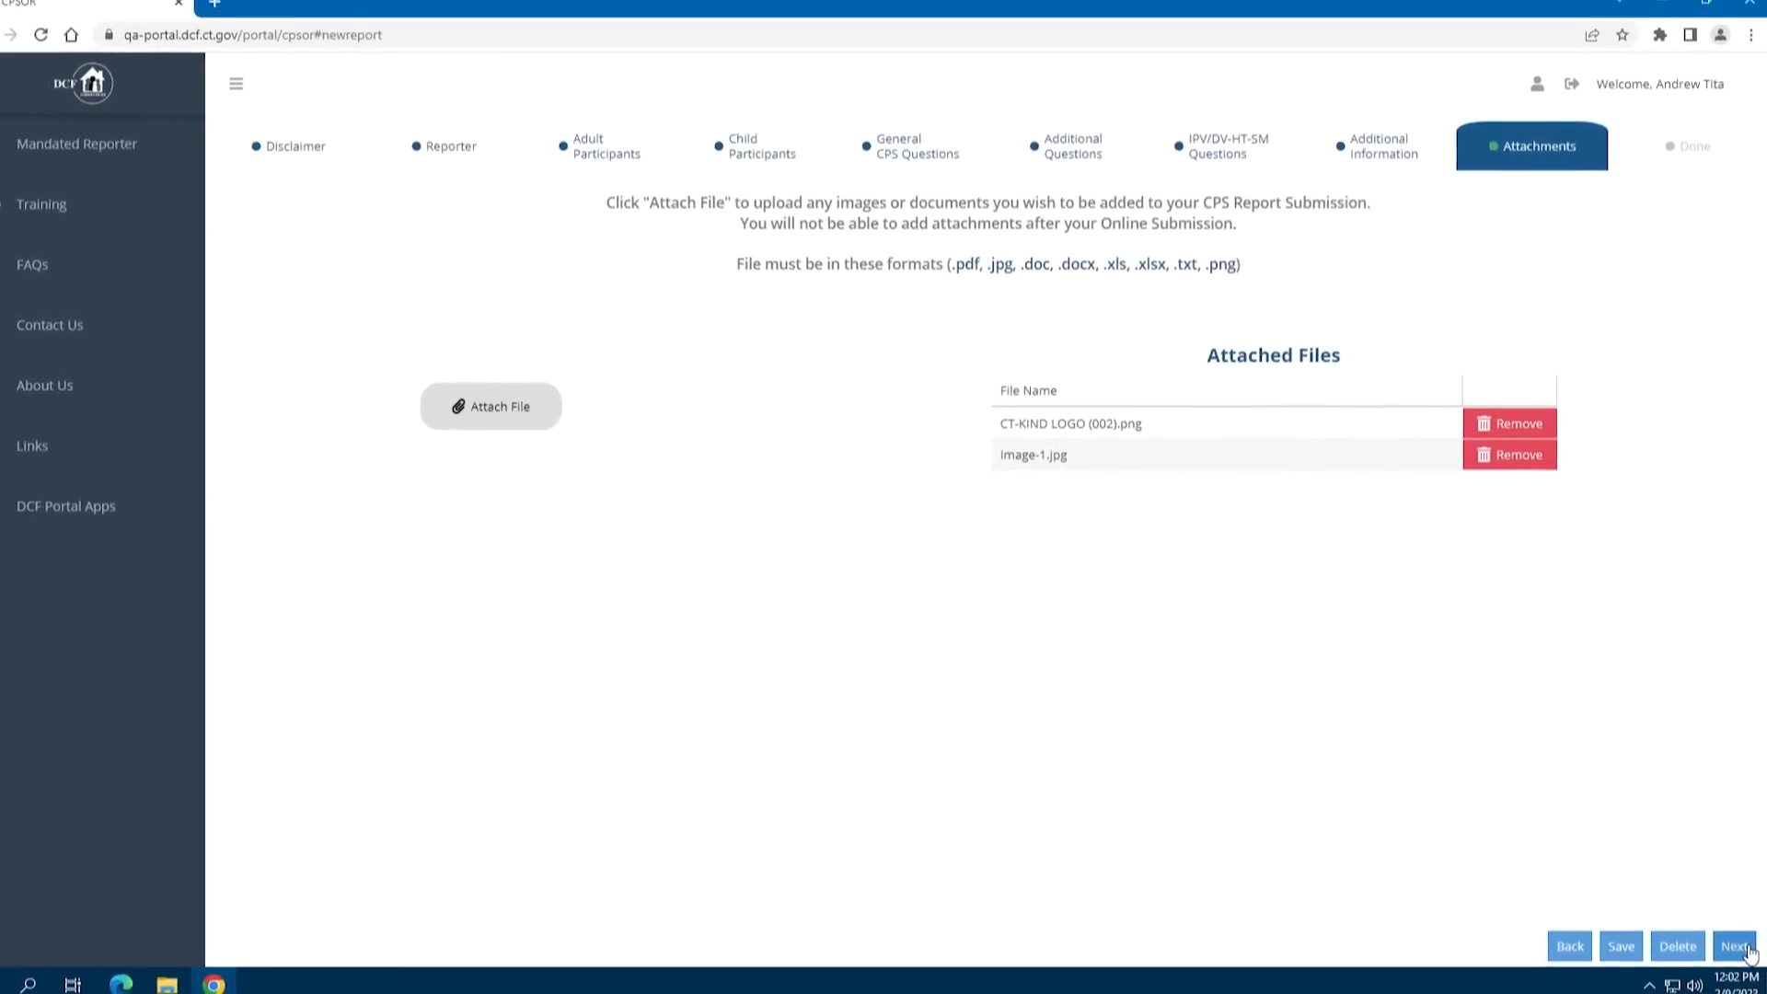
left_click(1736, 946)
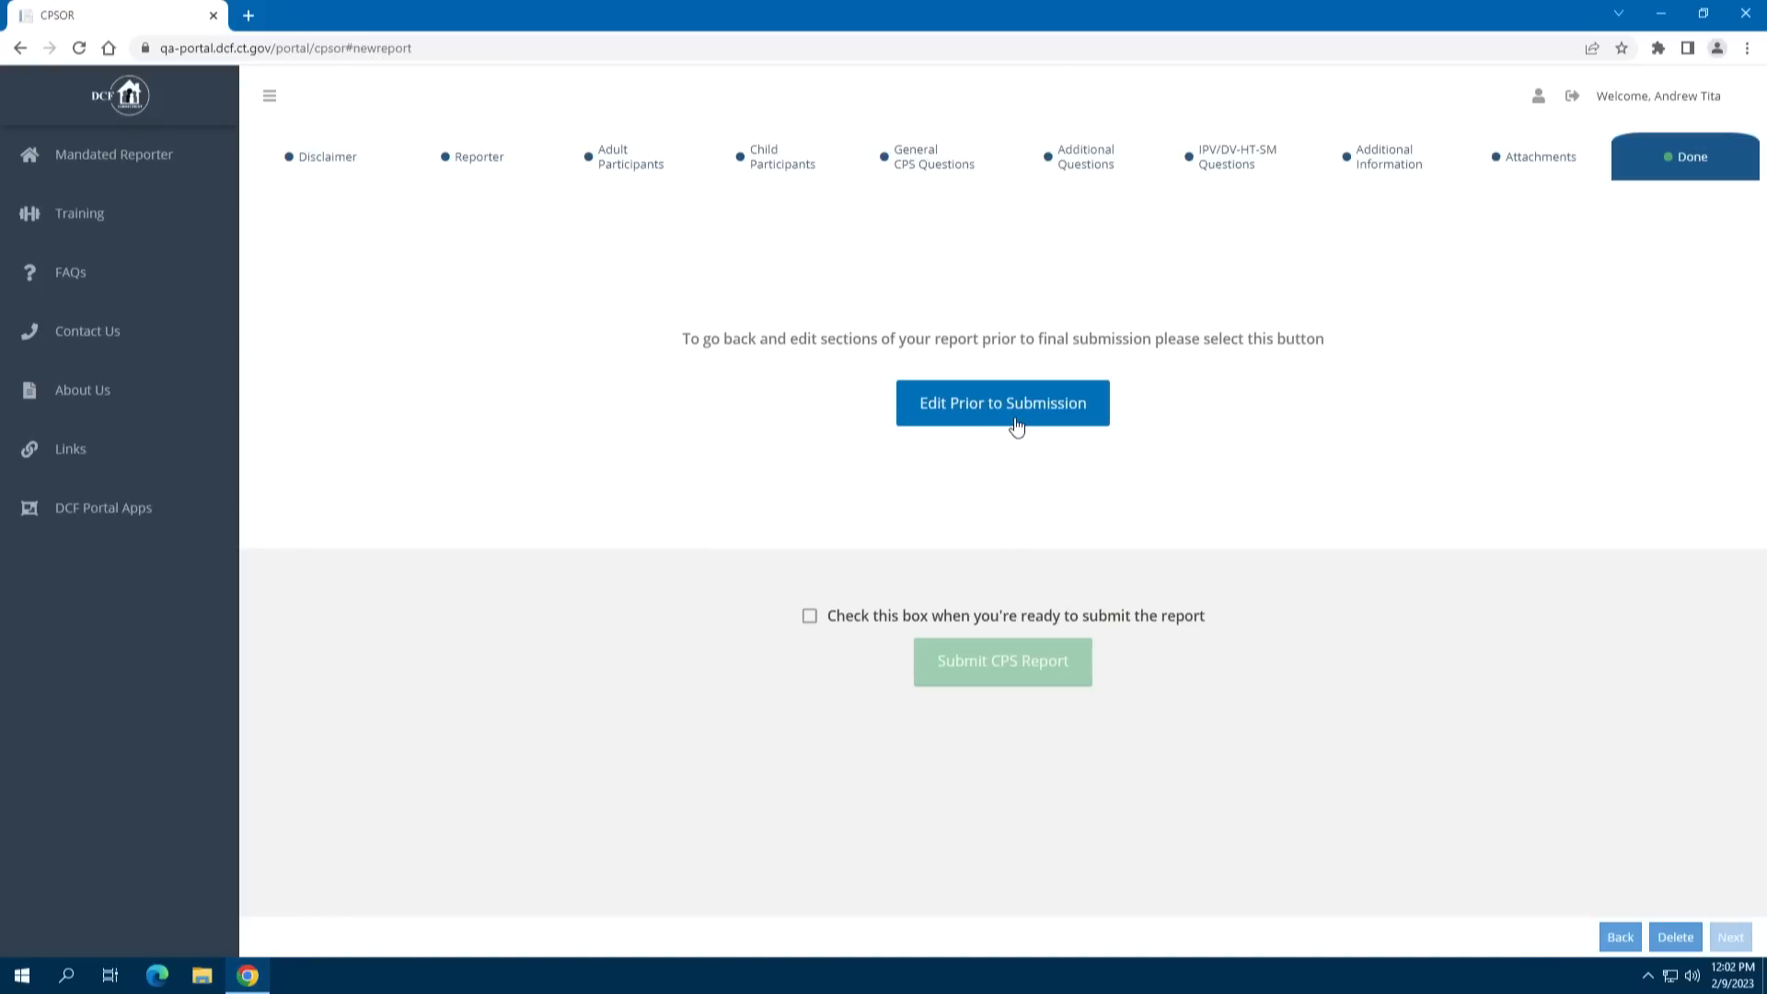
Reopen the Child Participants section from the Report Sections list before submitting
left_click(1015, 425)
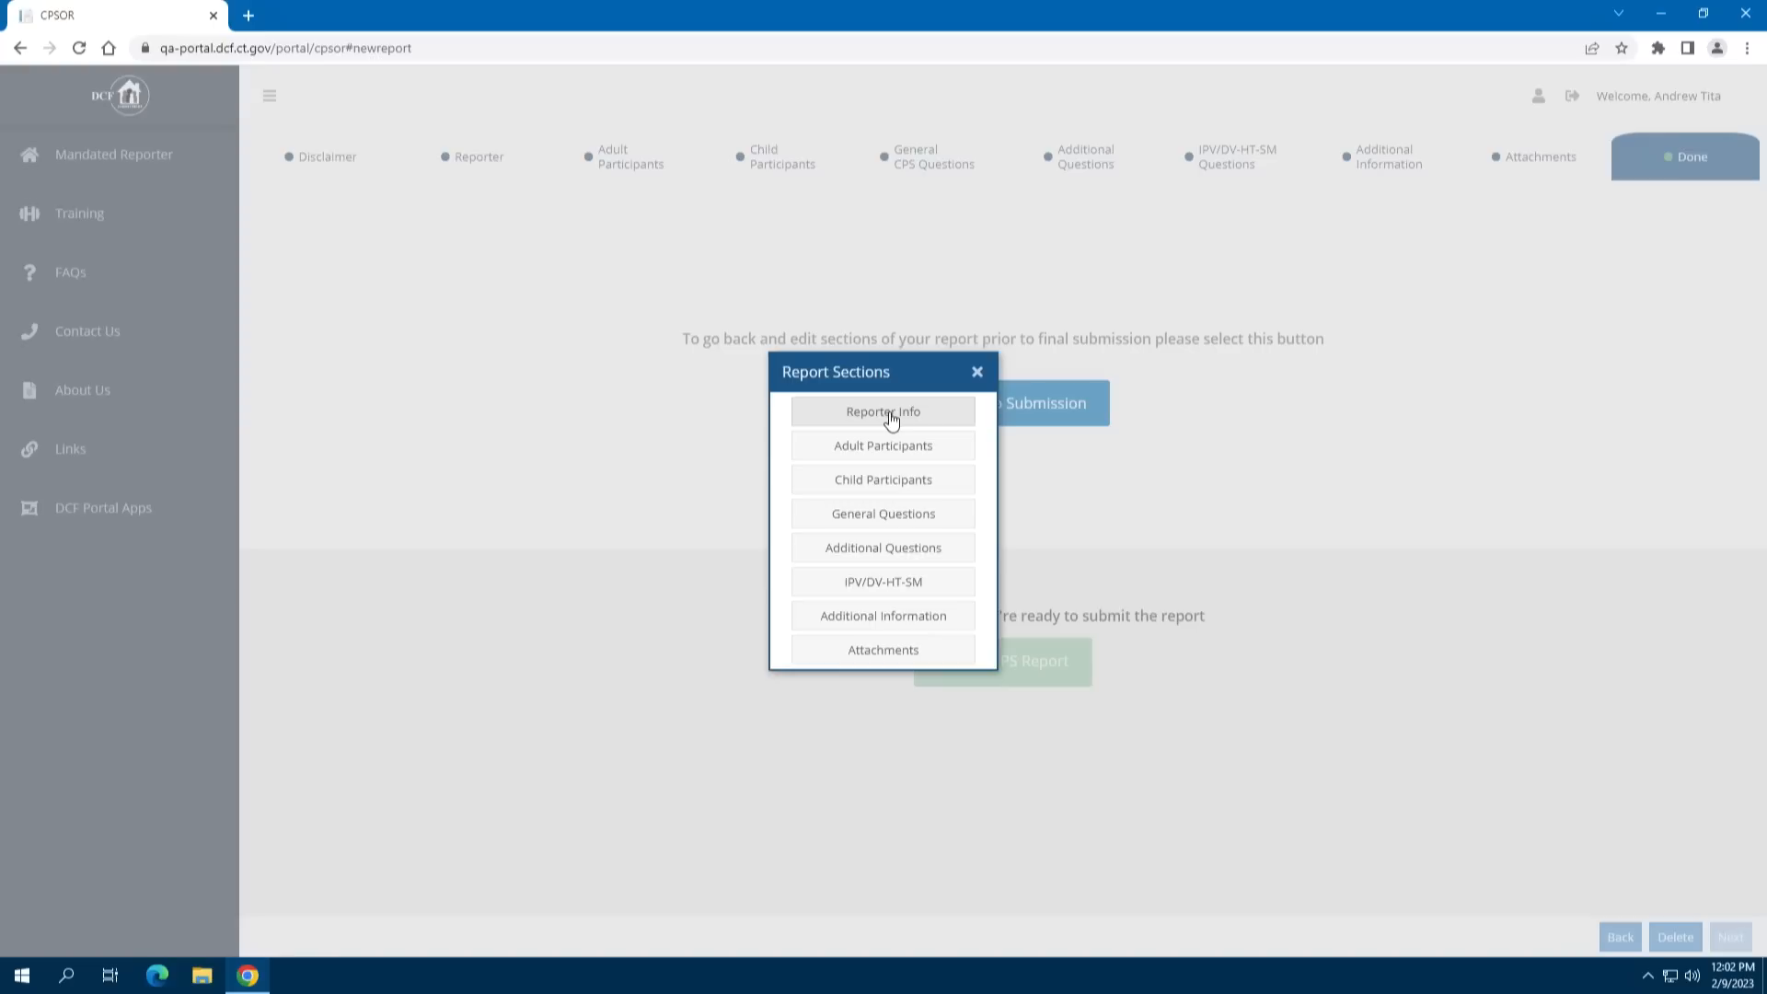
left_click(890, 482)
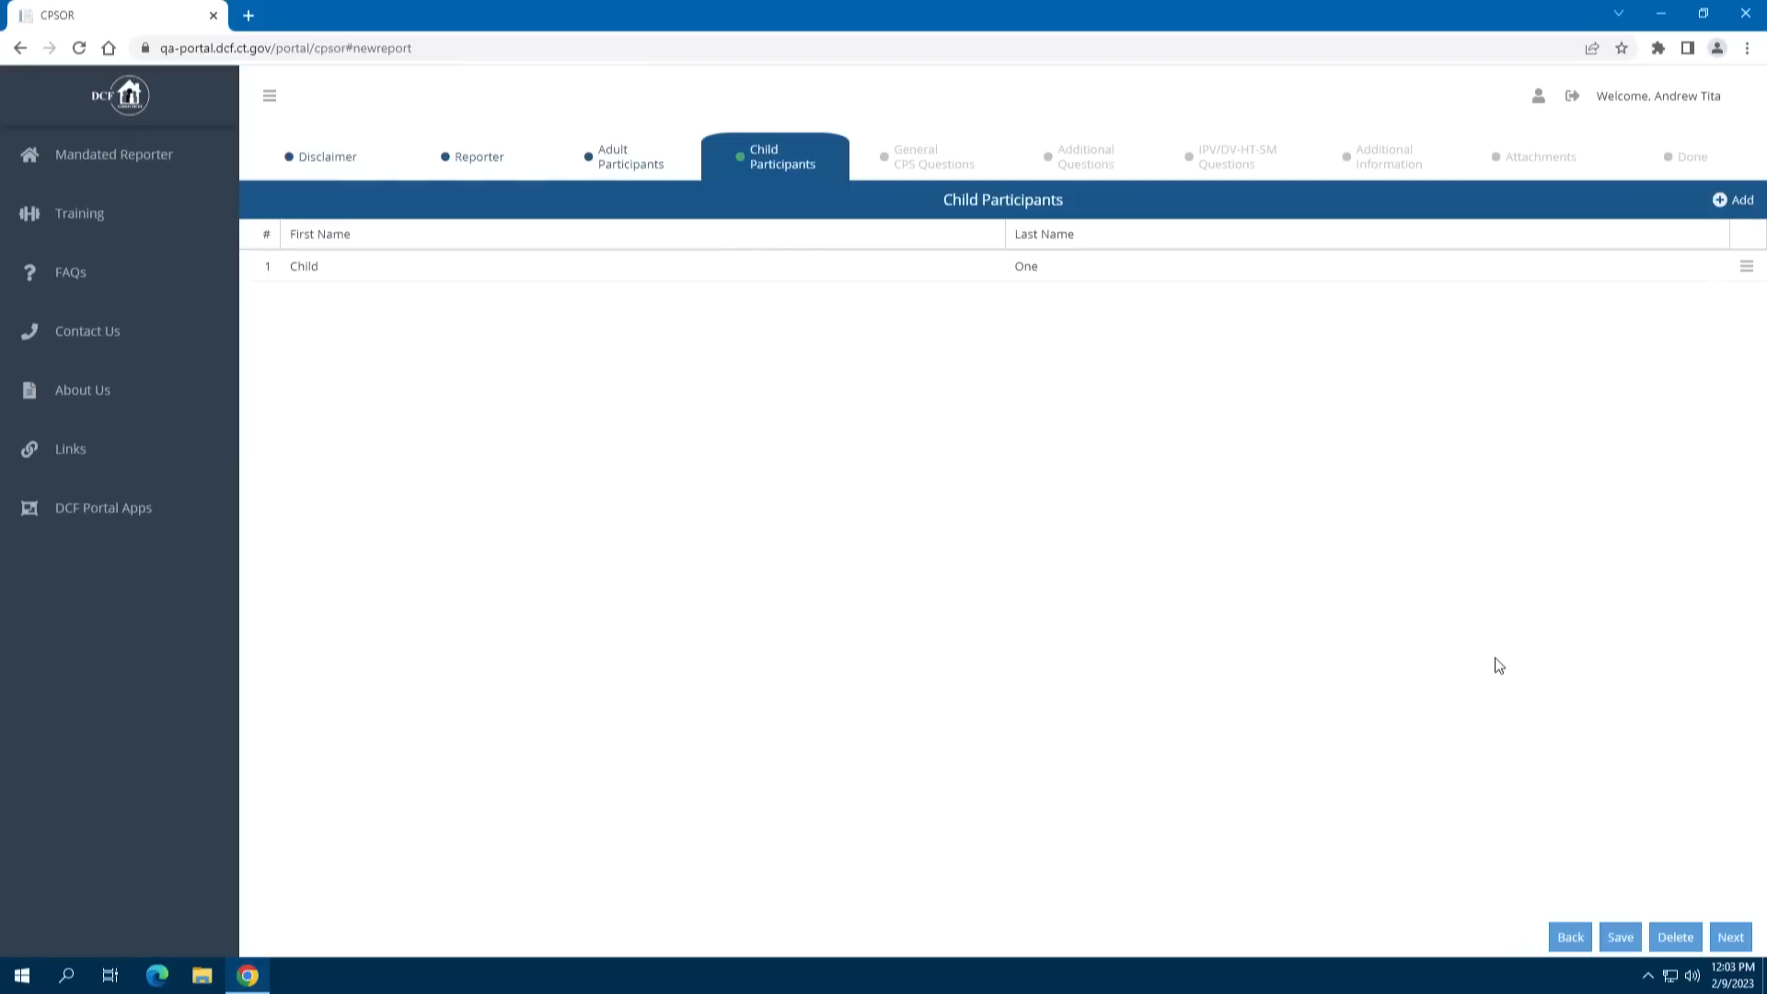
Step through General CPS, Additional, IPV/DV-HT-SM, Additional Information and Attachments back to Done
left_click(1730, 937)
left_click(1742, 942)
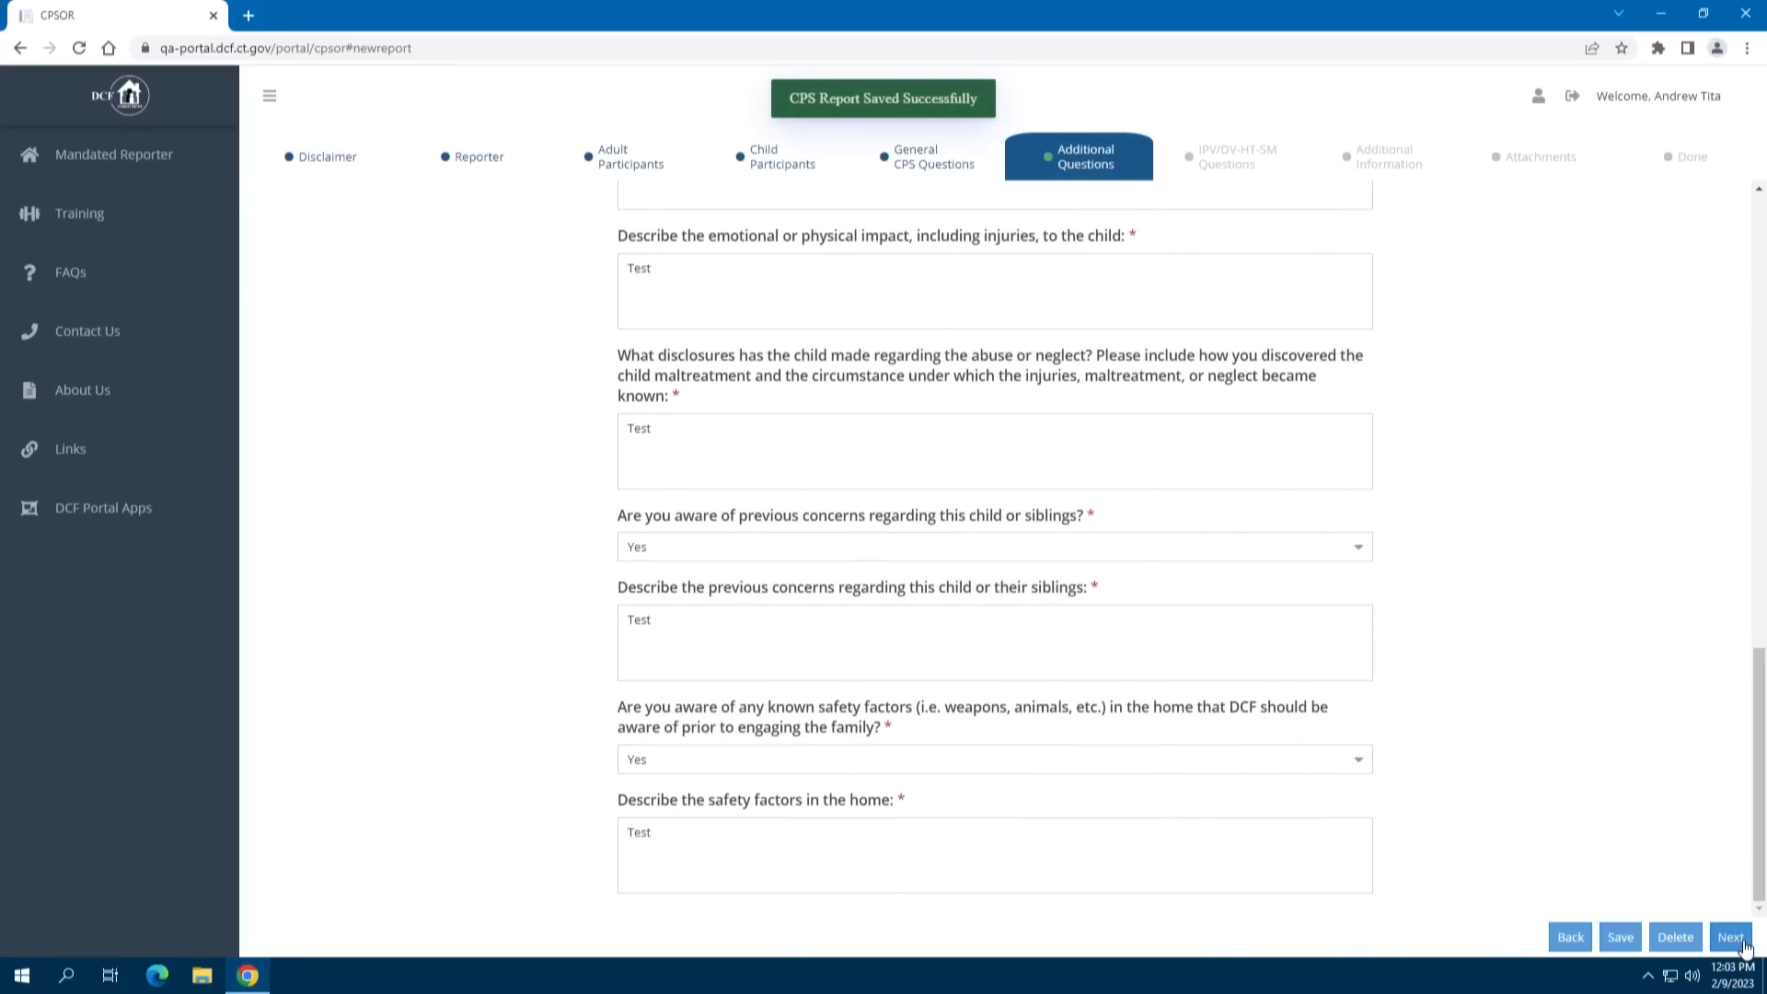
left_click(1742, 942)
left_click(1742, 943)
left_click(1741, 942)
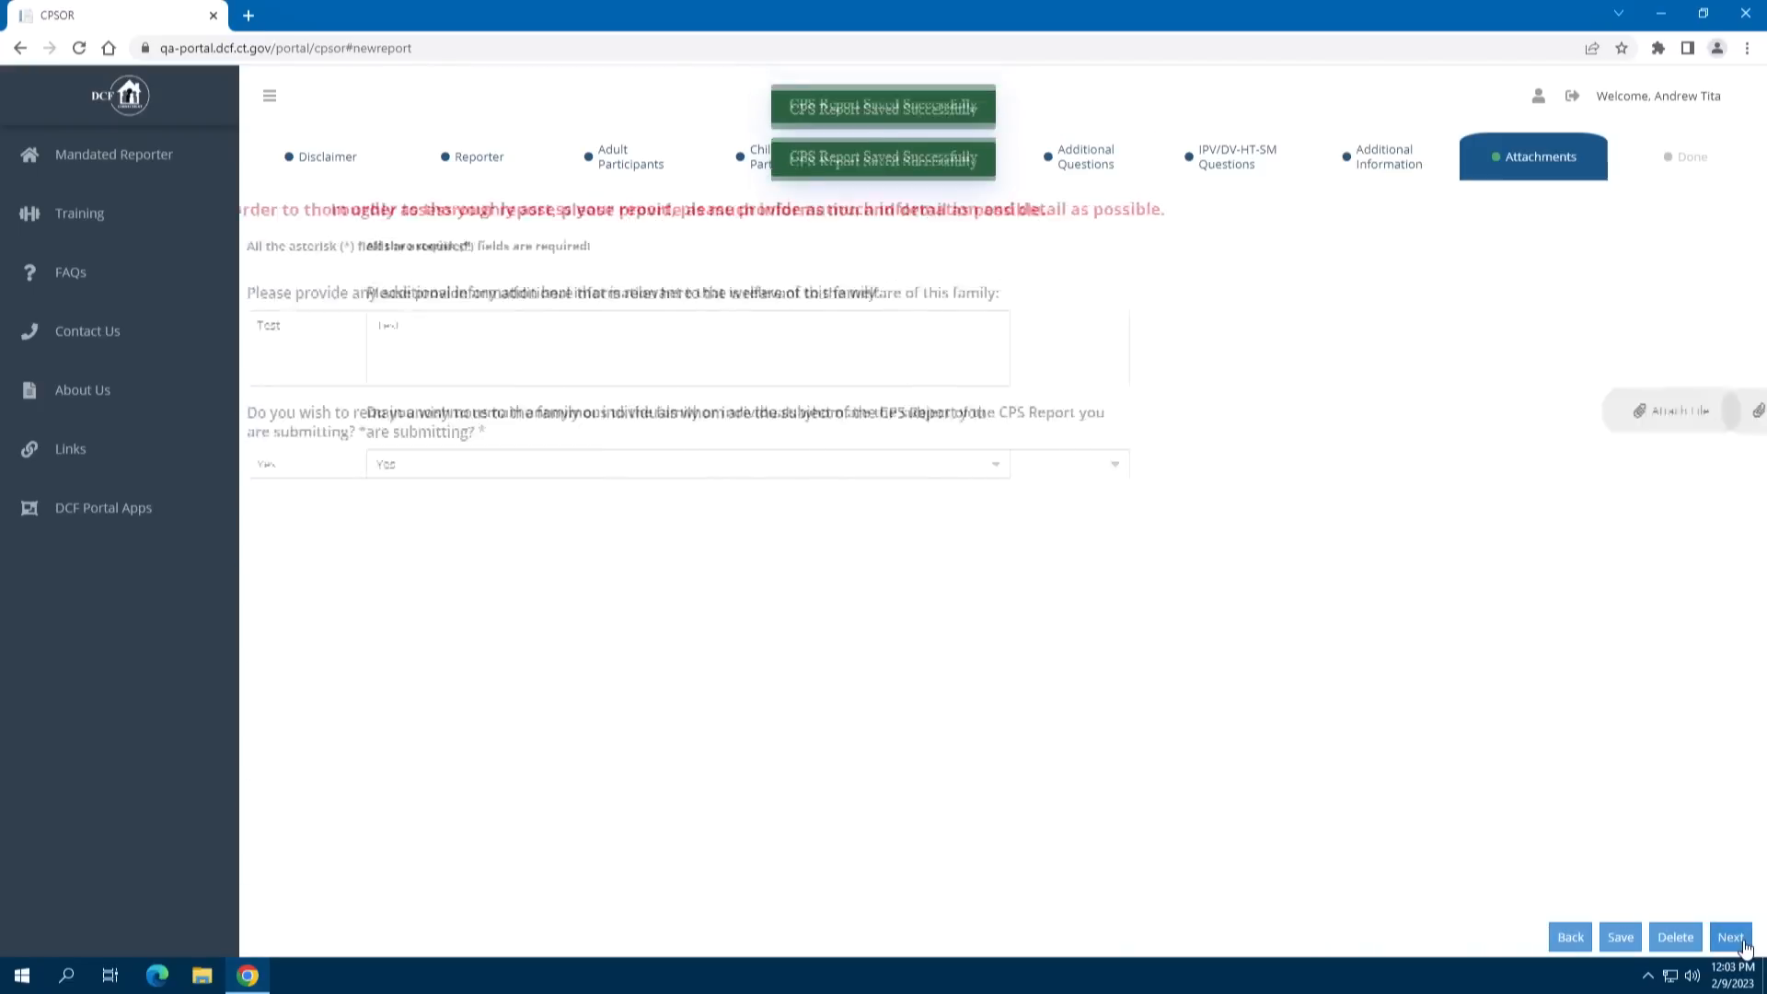
left_click(1742, 943)
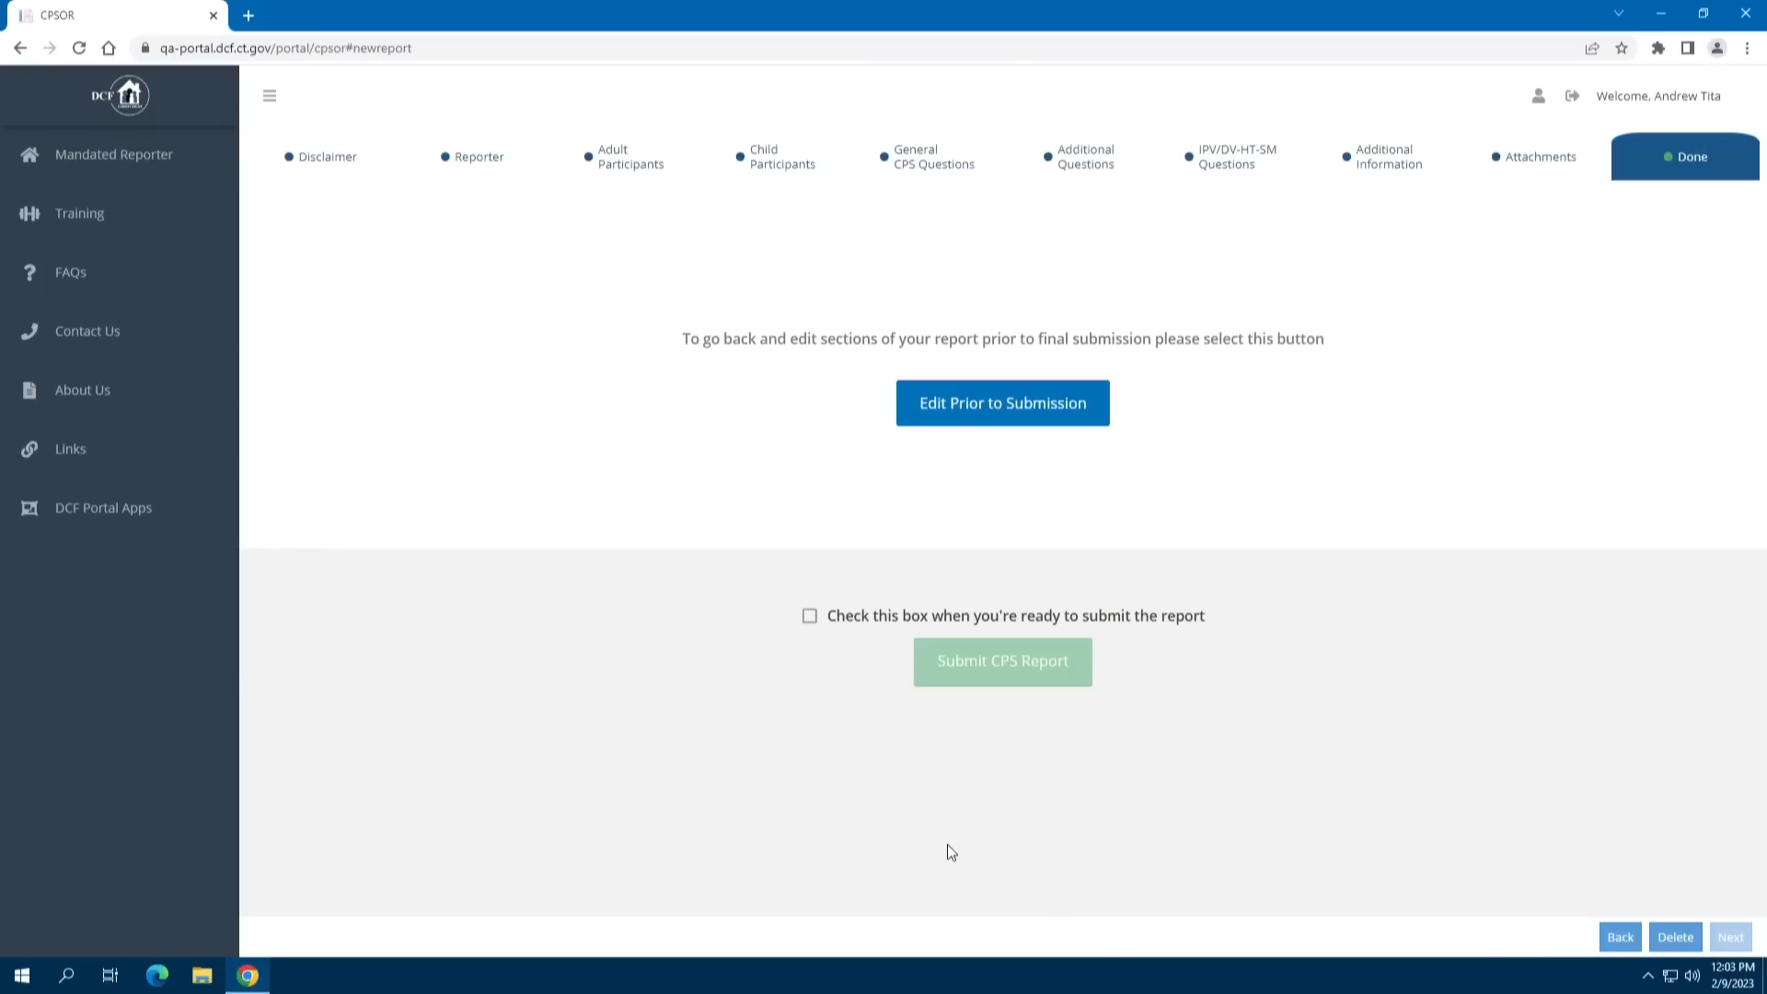
left_click(808, 617)
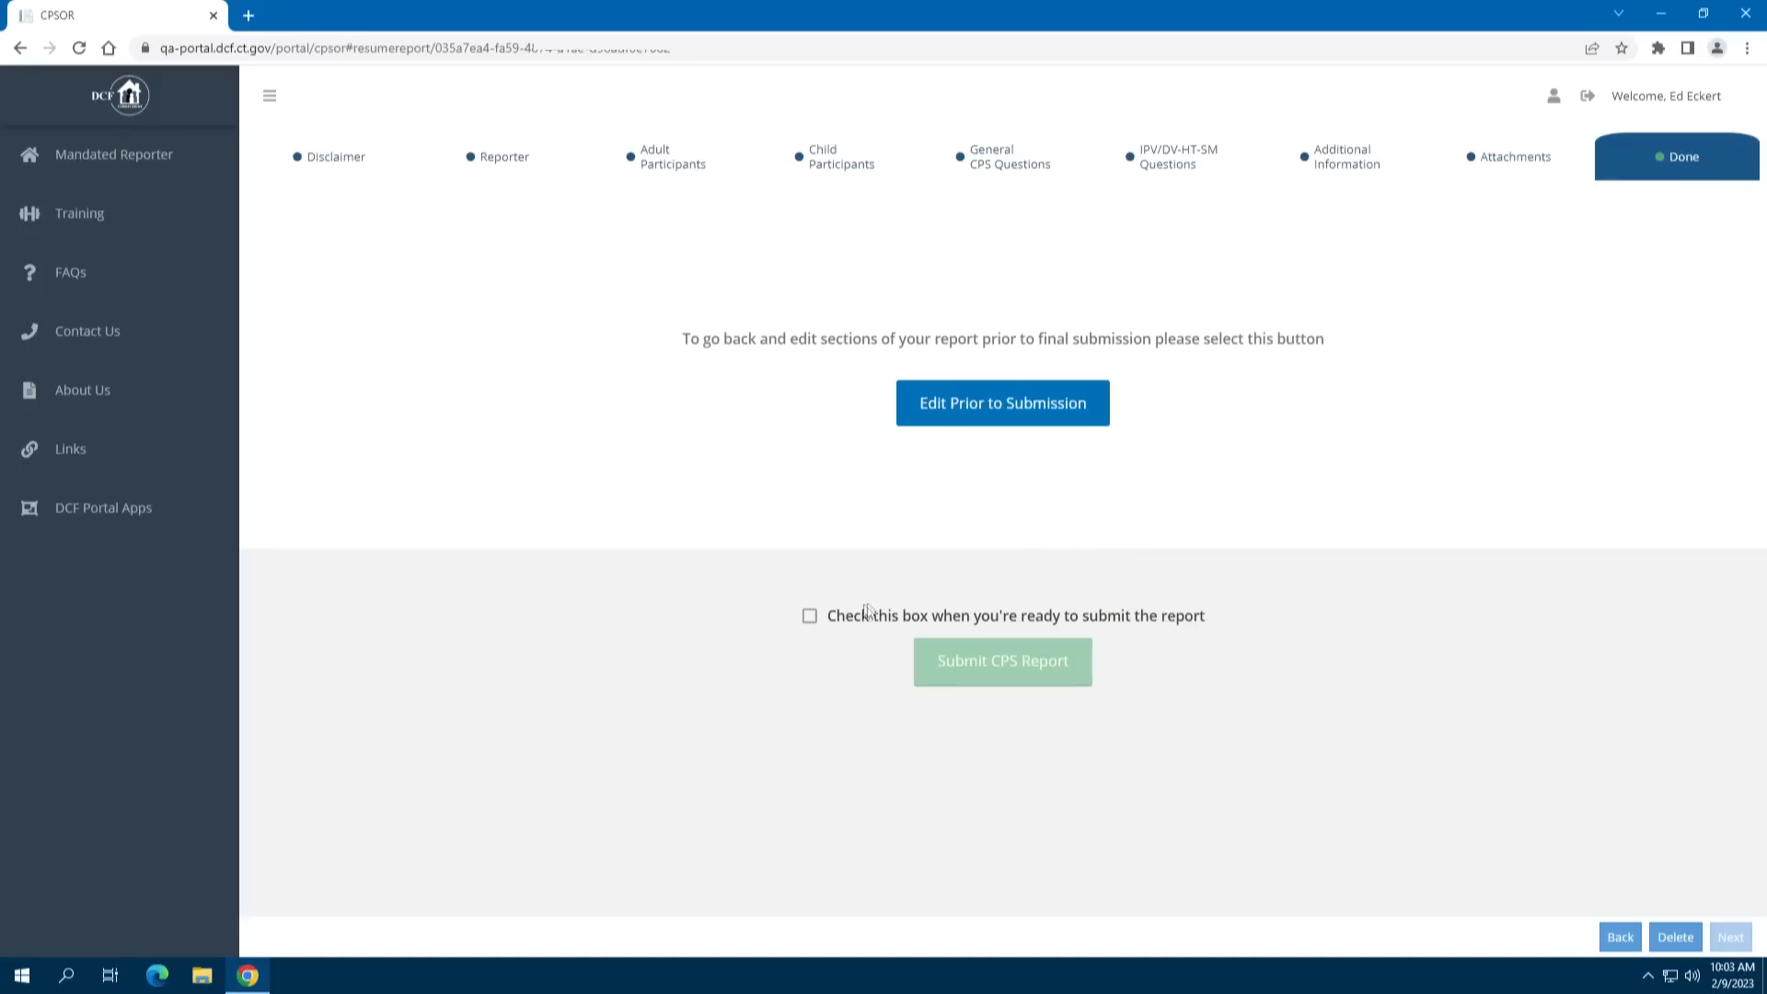
Tick the ready-to-submit confirmation and submit the CPS report
left_click(810, 617)
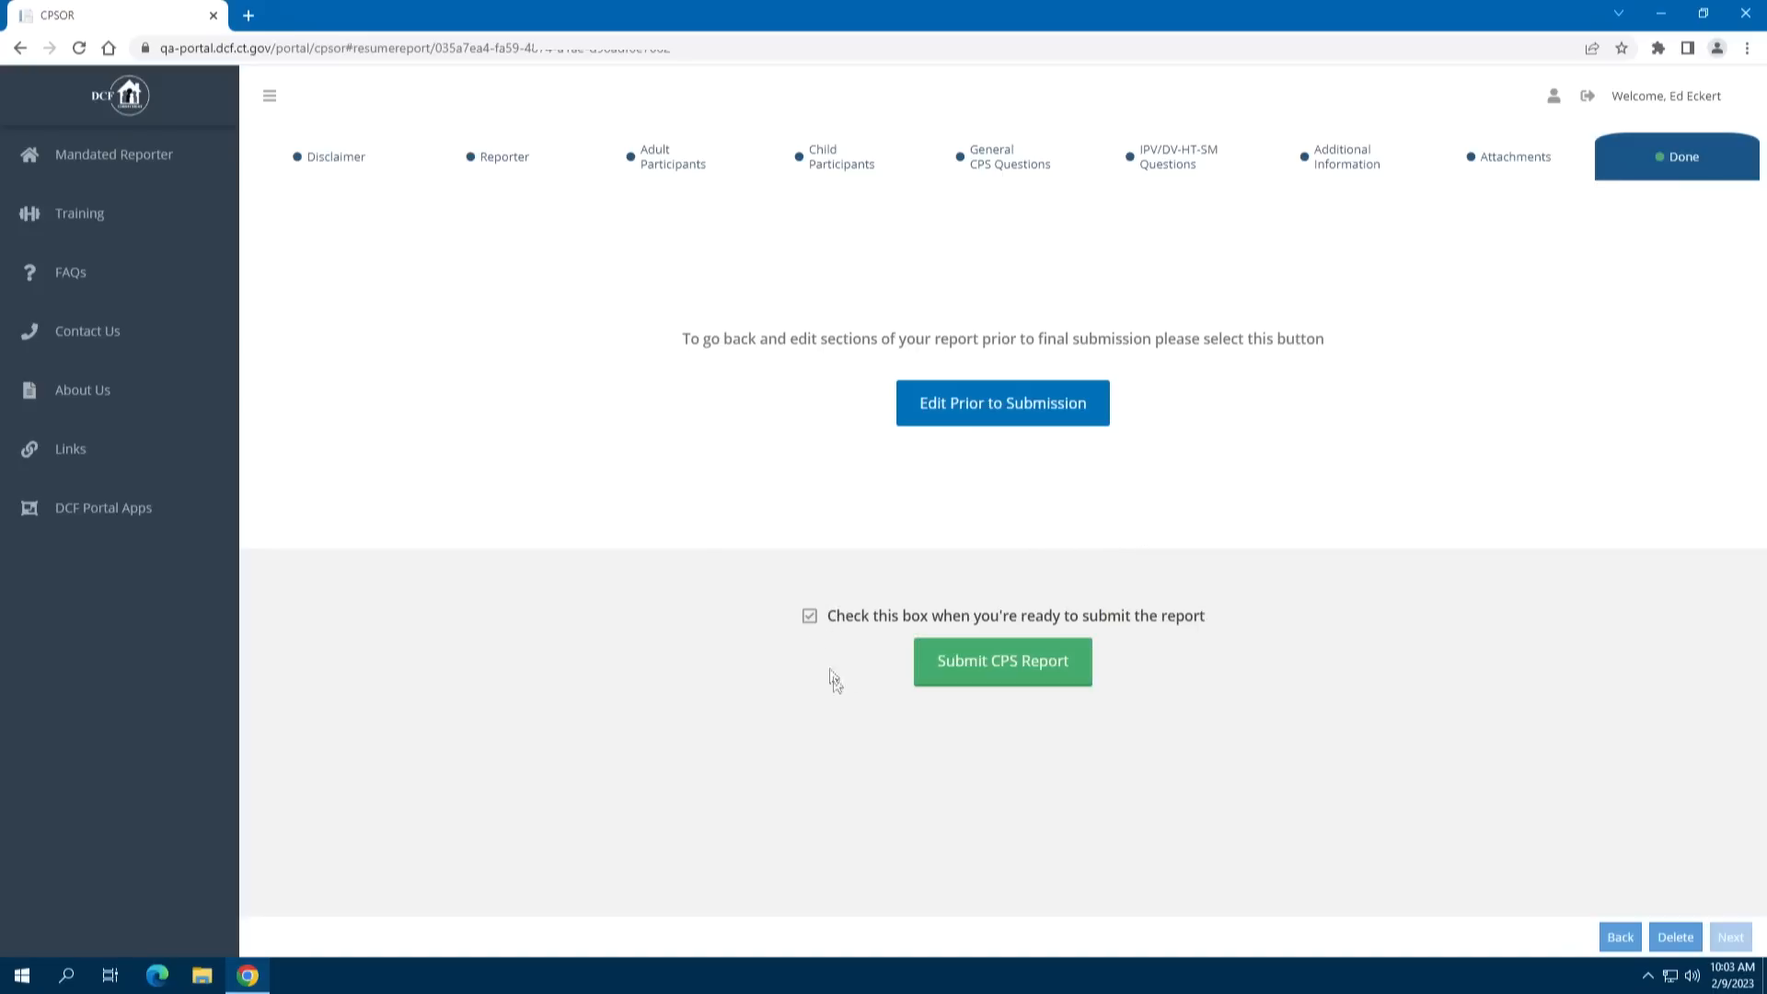
left_click(1005, 662)
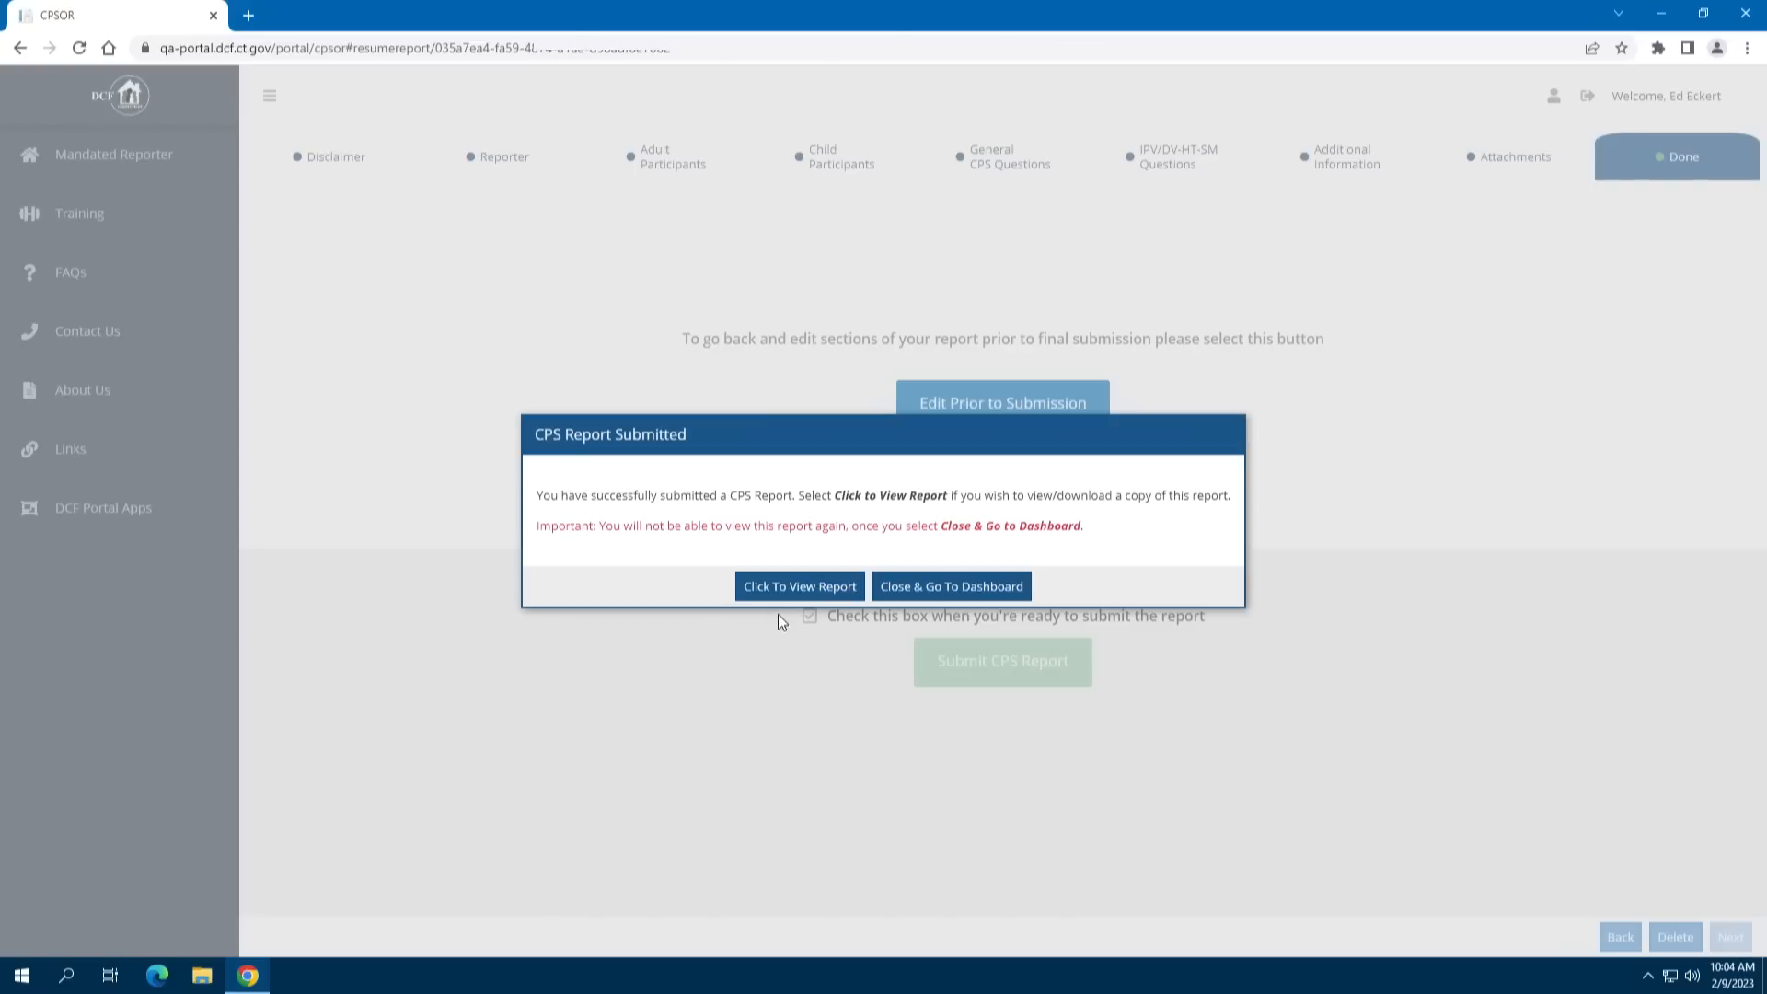
View the submitted report's confirmation and download it as a PDF
left_click(775, 585)
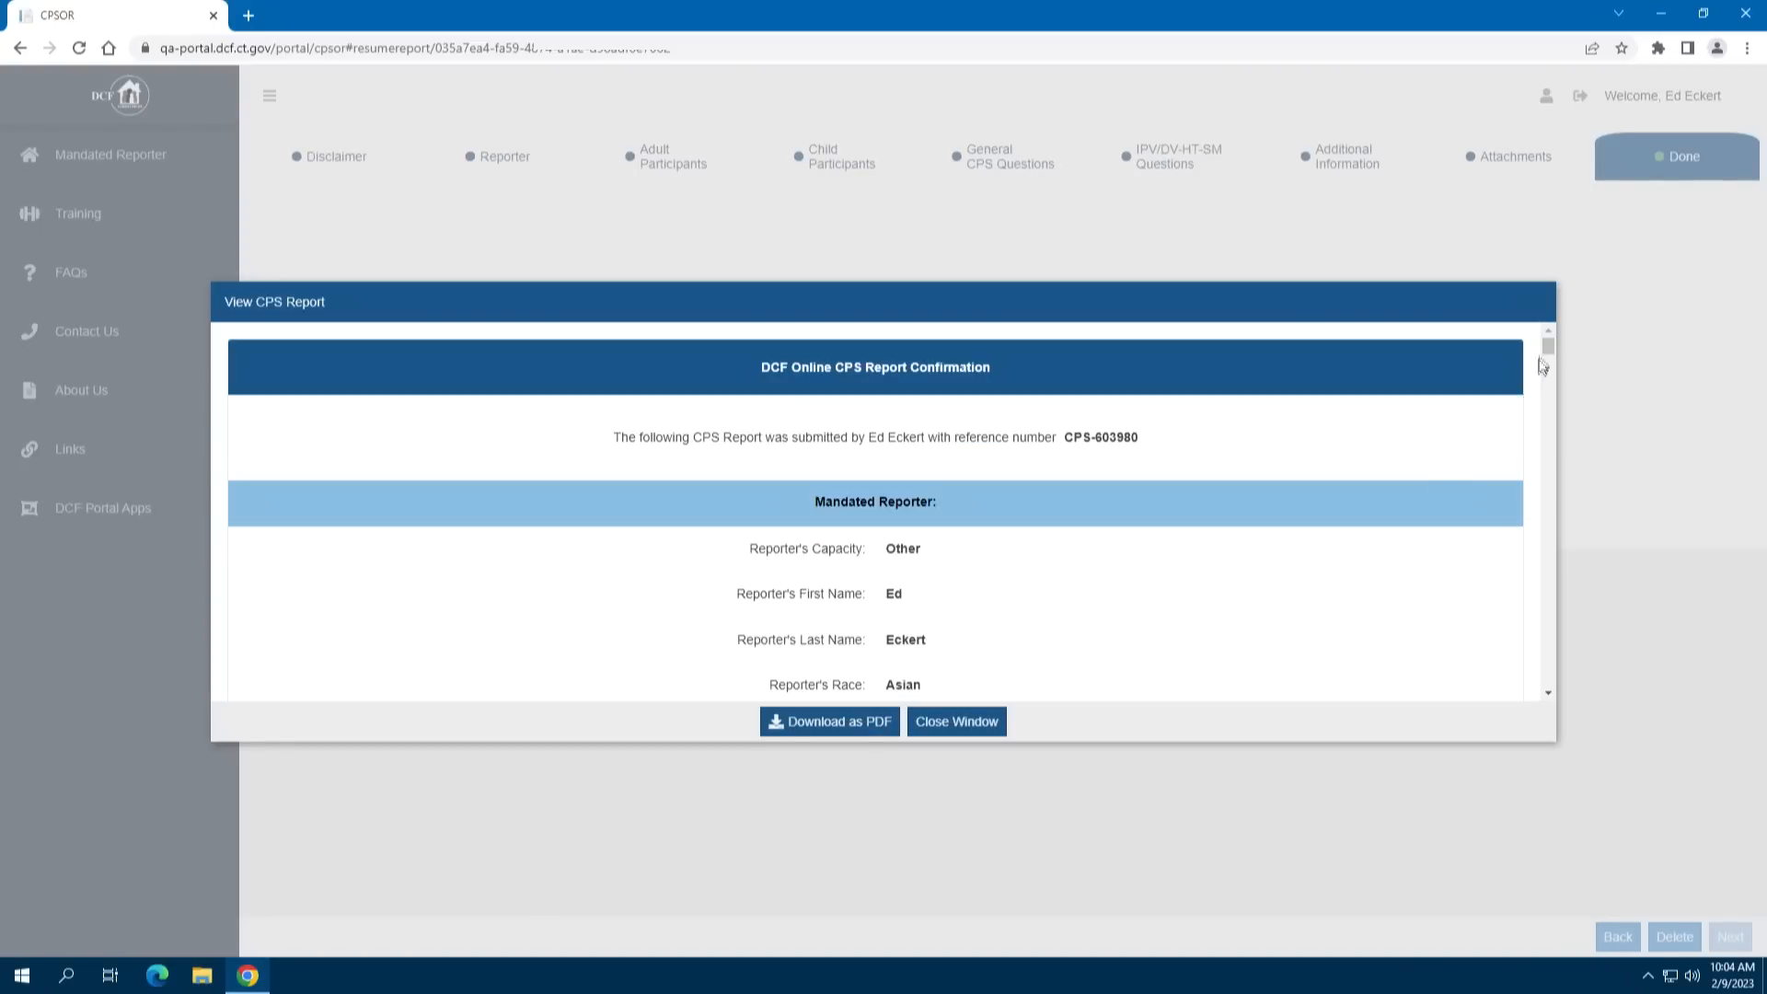
left_click_drag(1549, 345, 1543, 419)
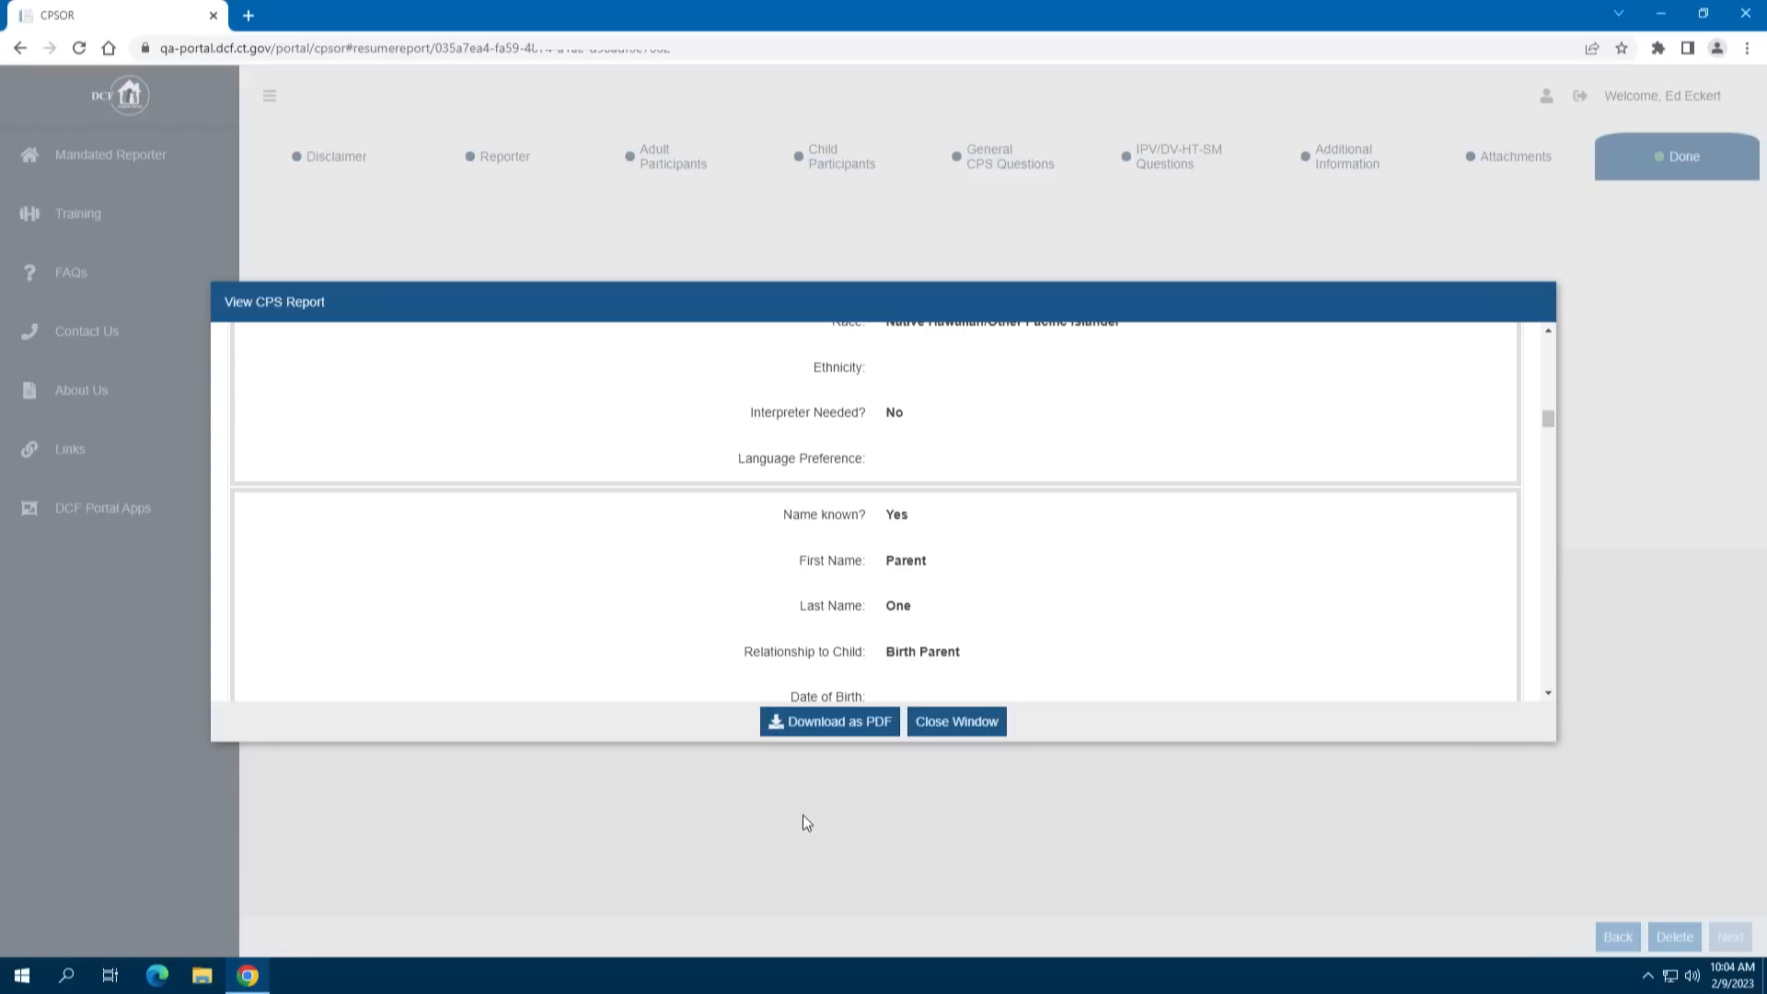
left_click(799, 728)
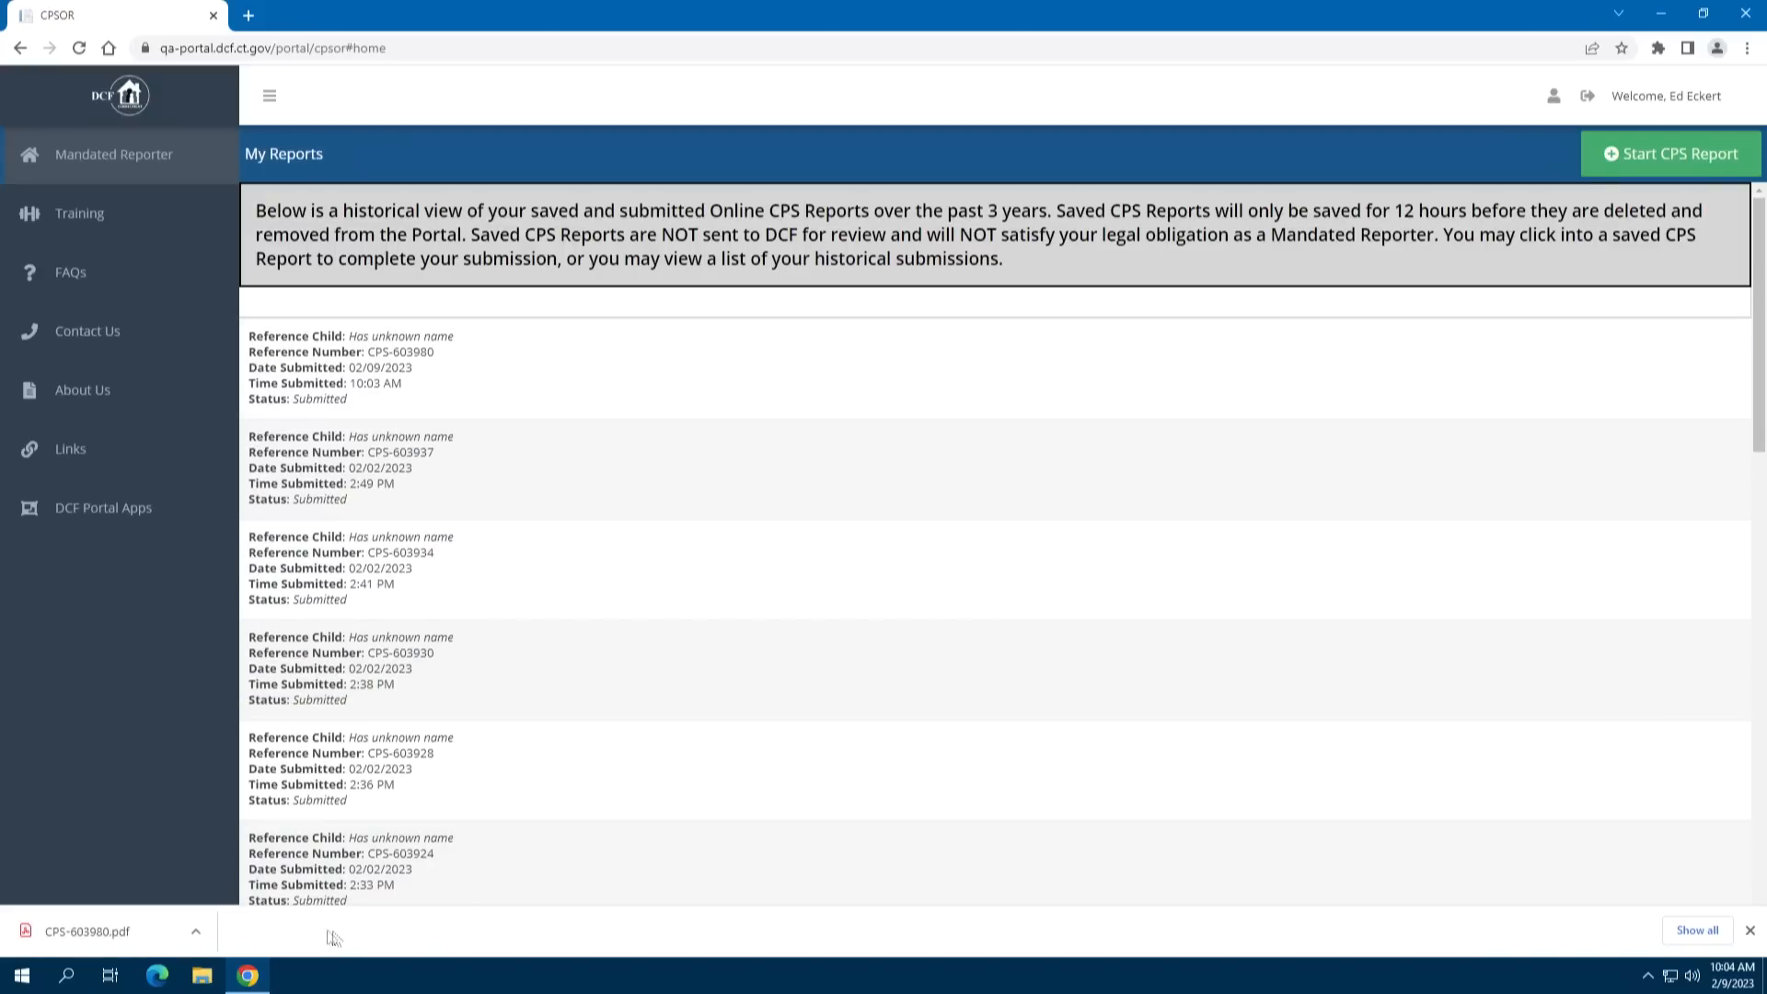
left_click(104, 932)
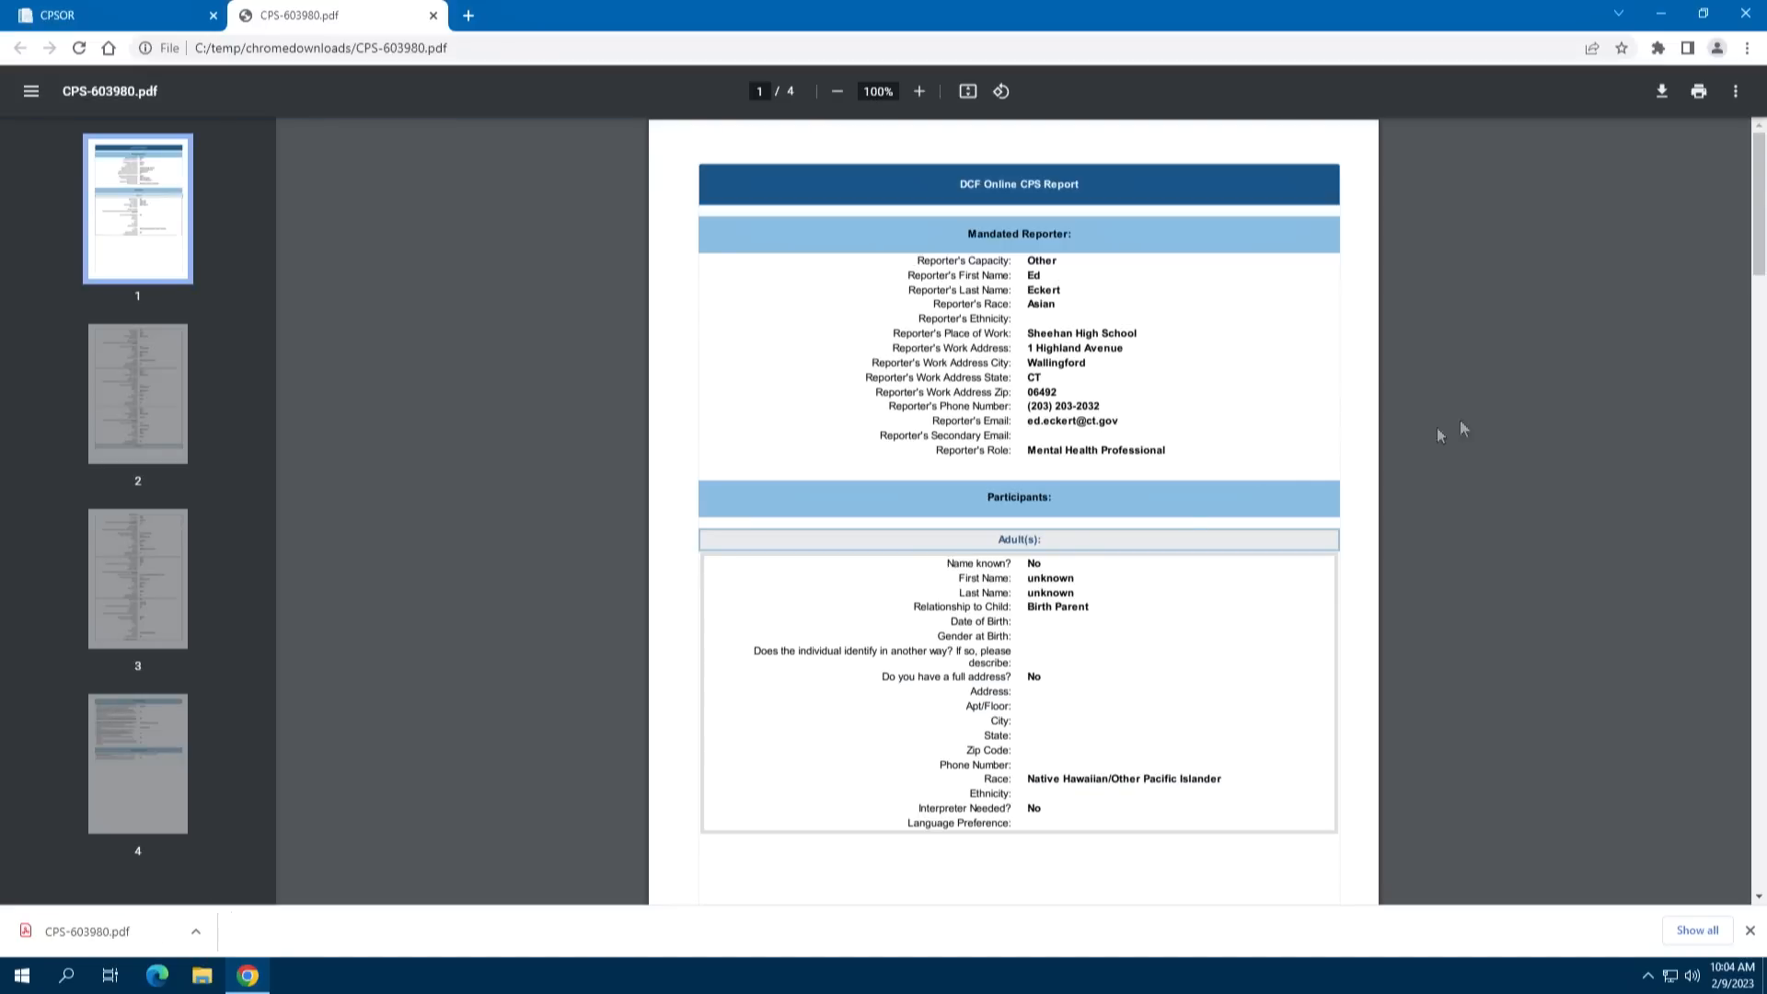
left_click_drag(1759, 244, 1747, 540)
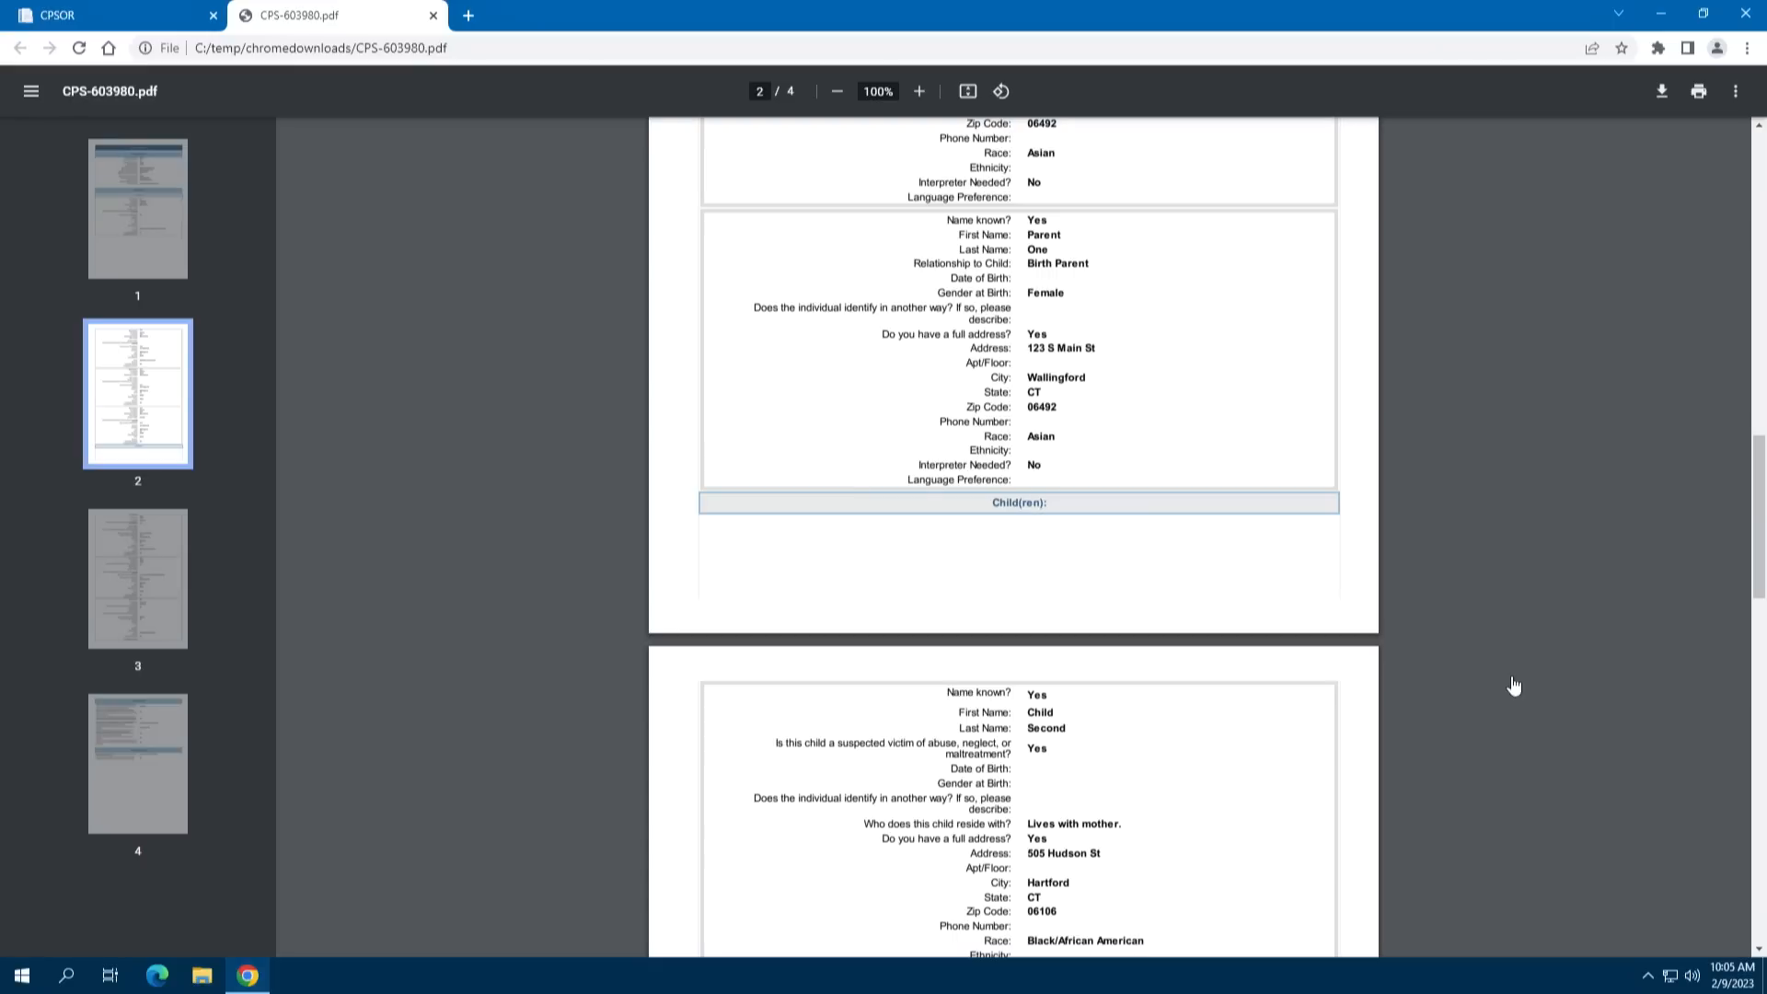
left_click(118, 16)
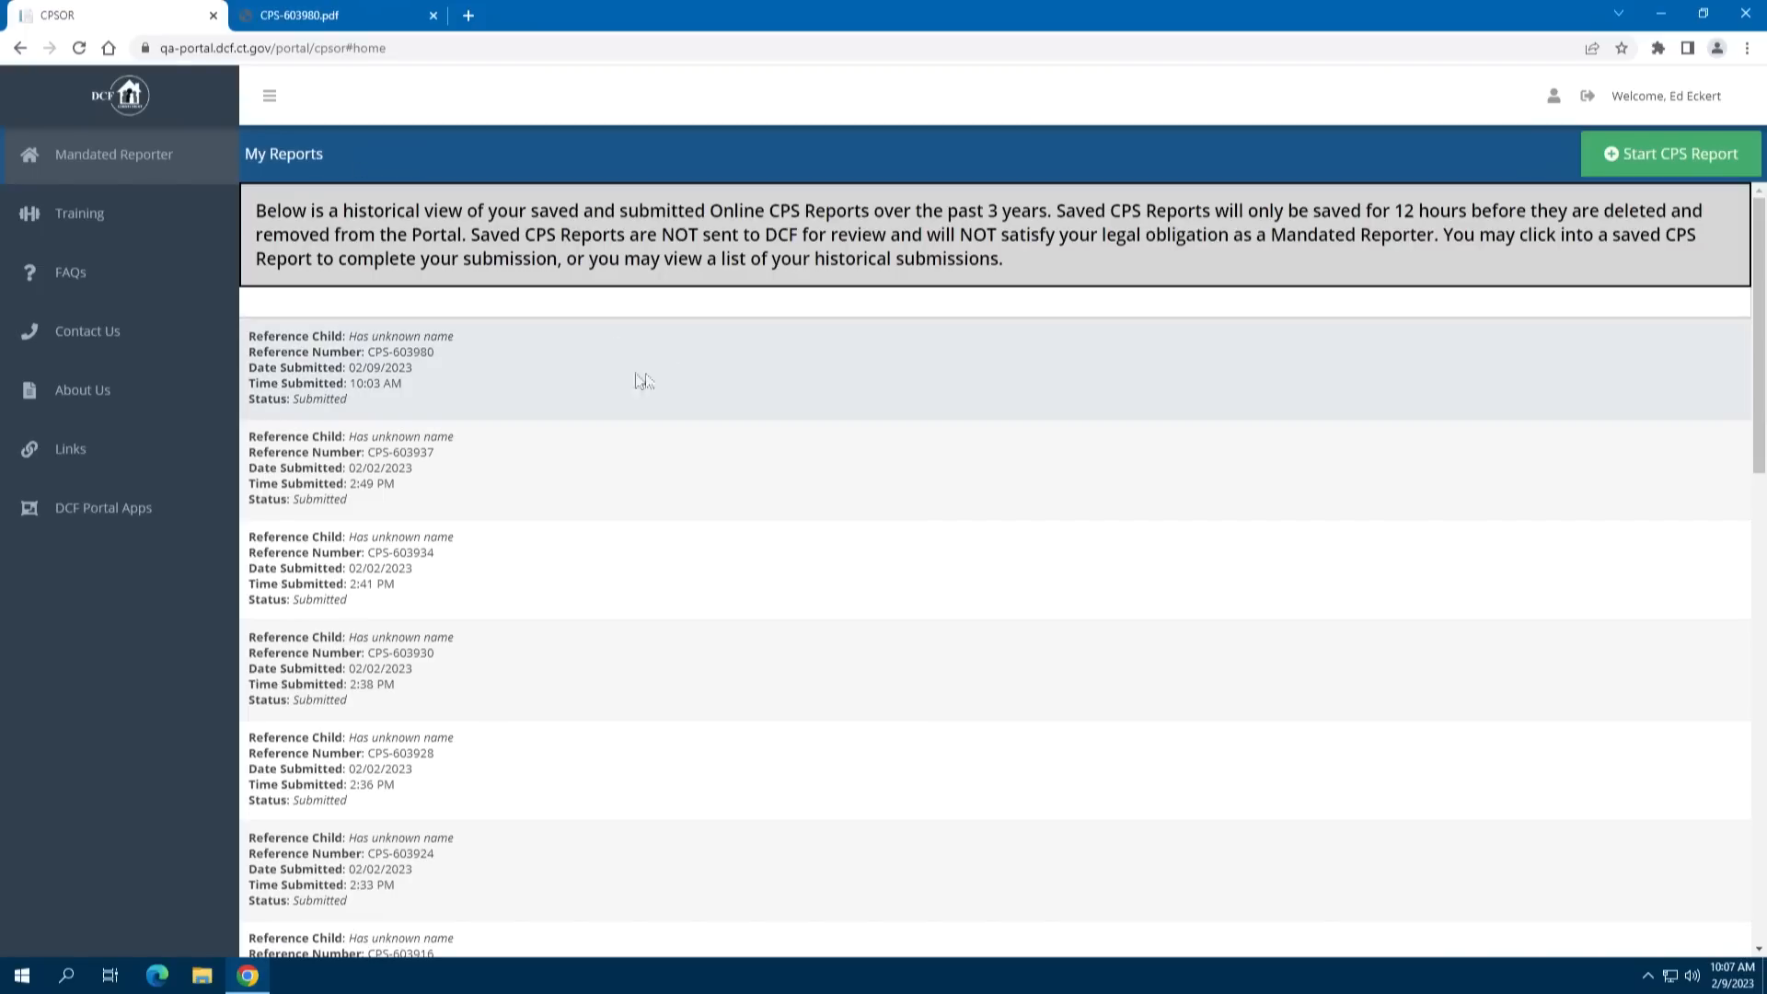